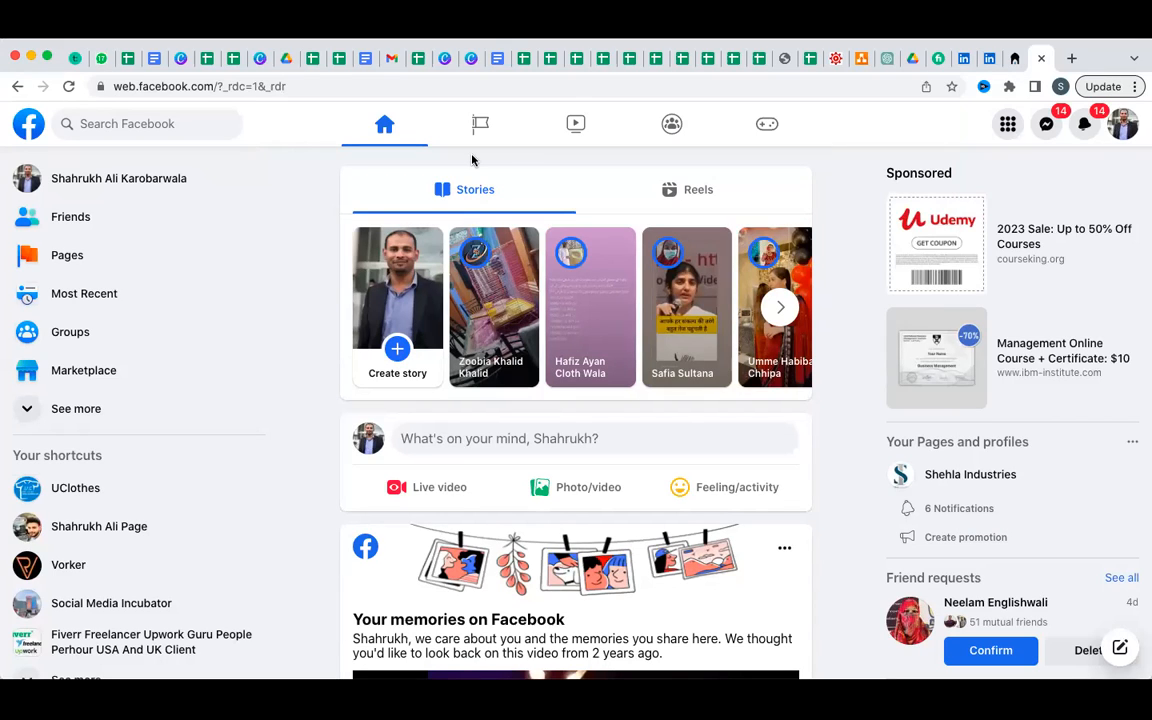
# From the account avatar menu, show See all profiles and scroll the Select Profile list.
pyautogui.click(1123, 128)
pyautogui.click(1123, 130)
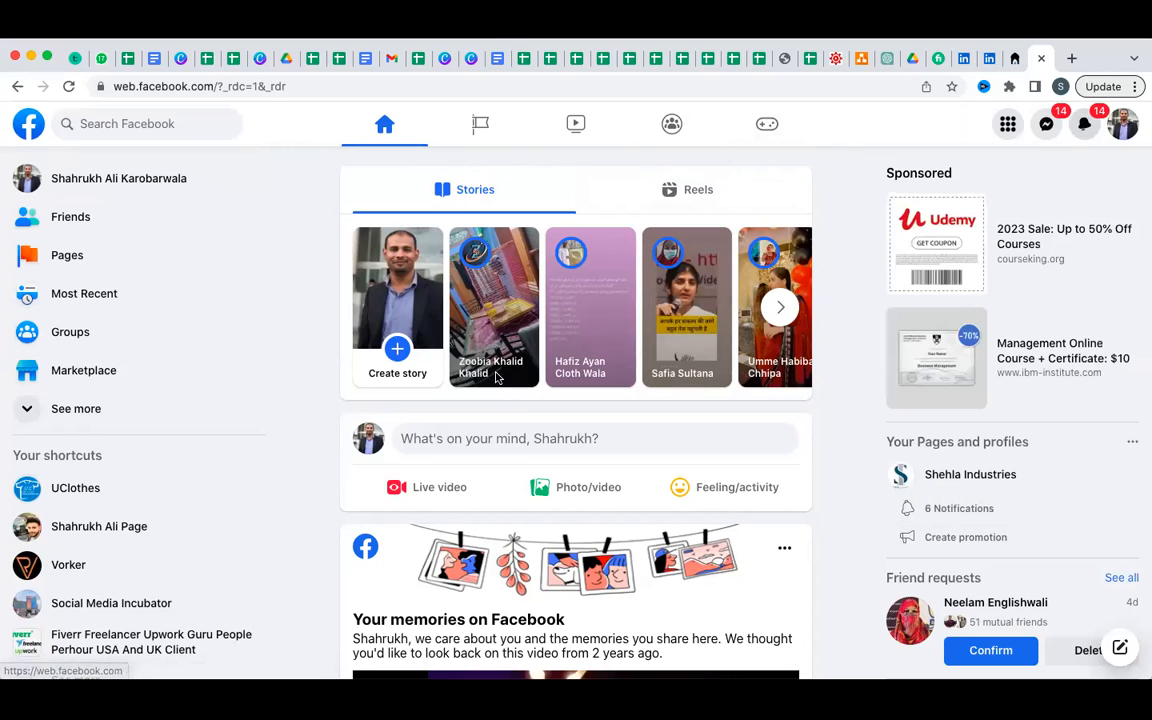
pyautogui.click(1125, 128)
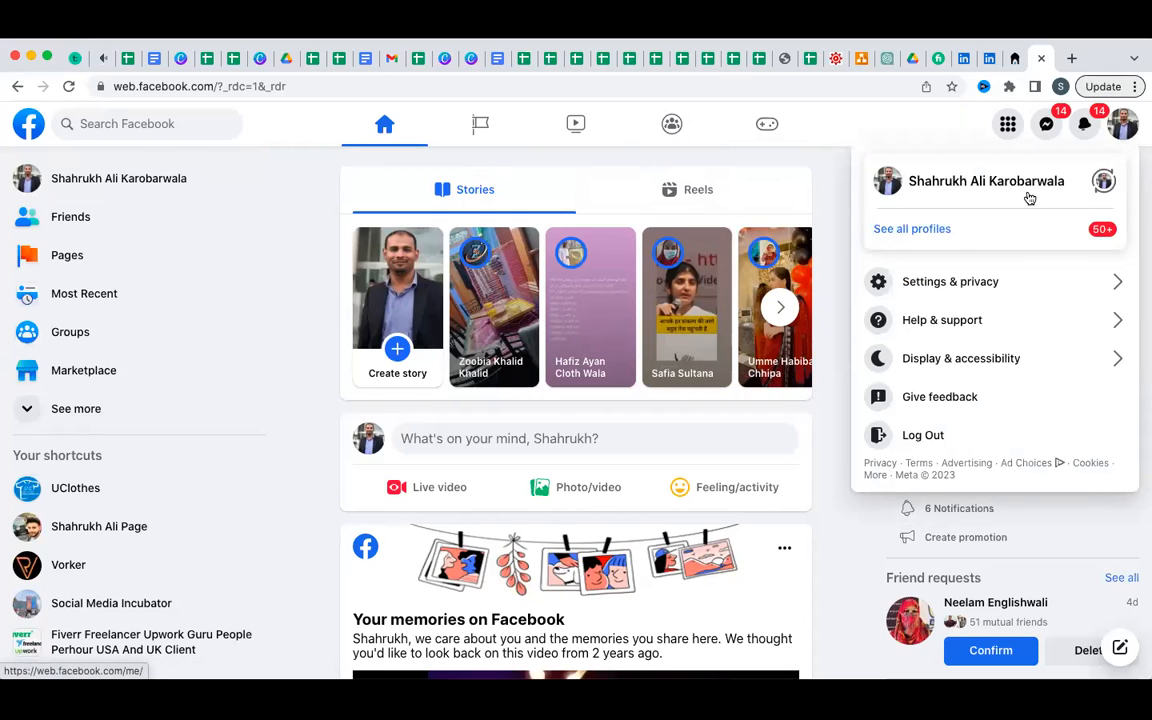
pyautogui.click(908, 232)
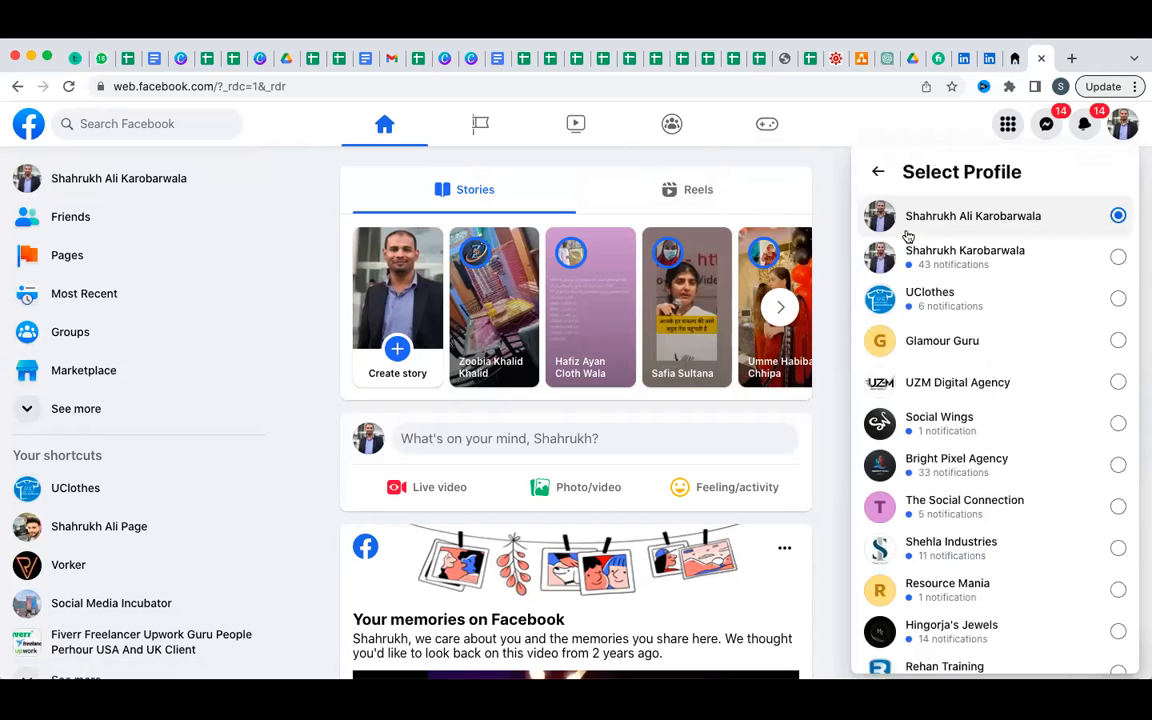
pyautogui.scroll(-15, 912, 445)
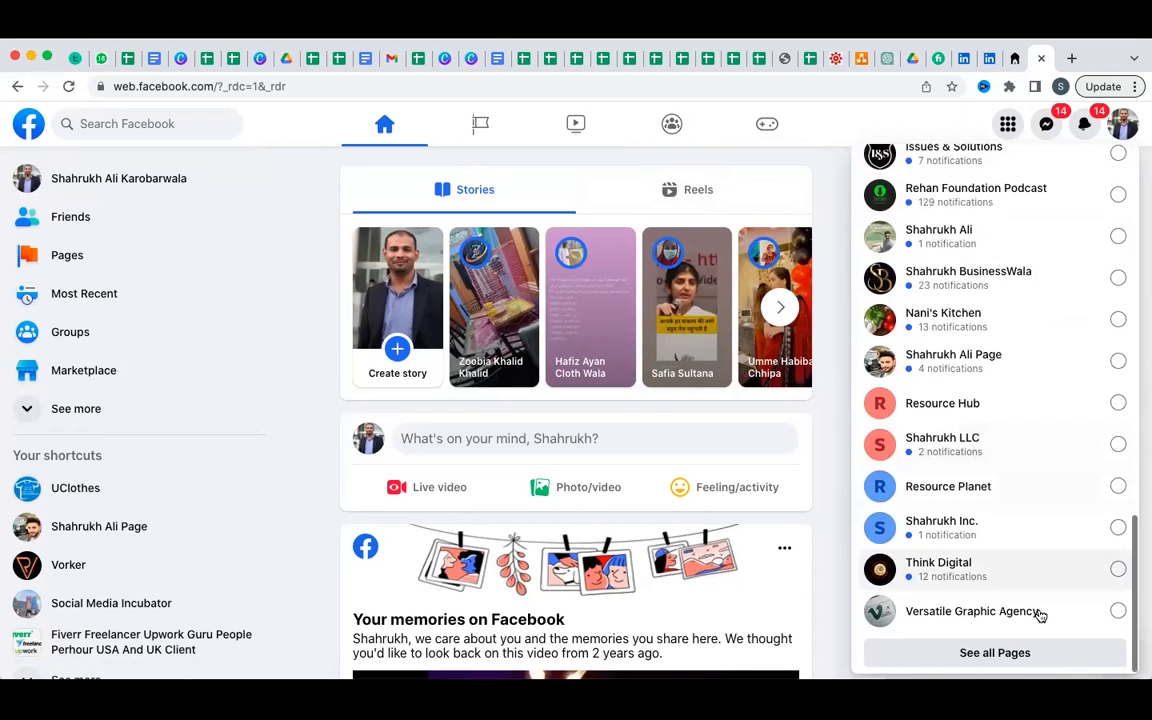
pyautogui.scroll(15, 1008, 465)
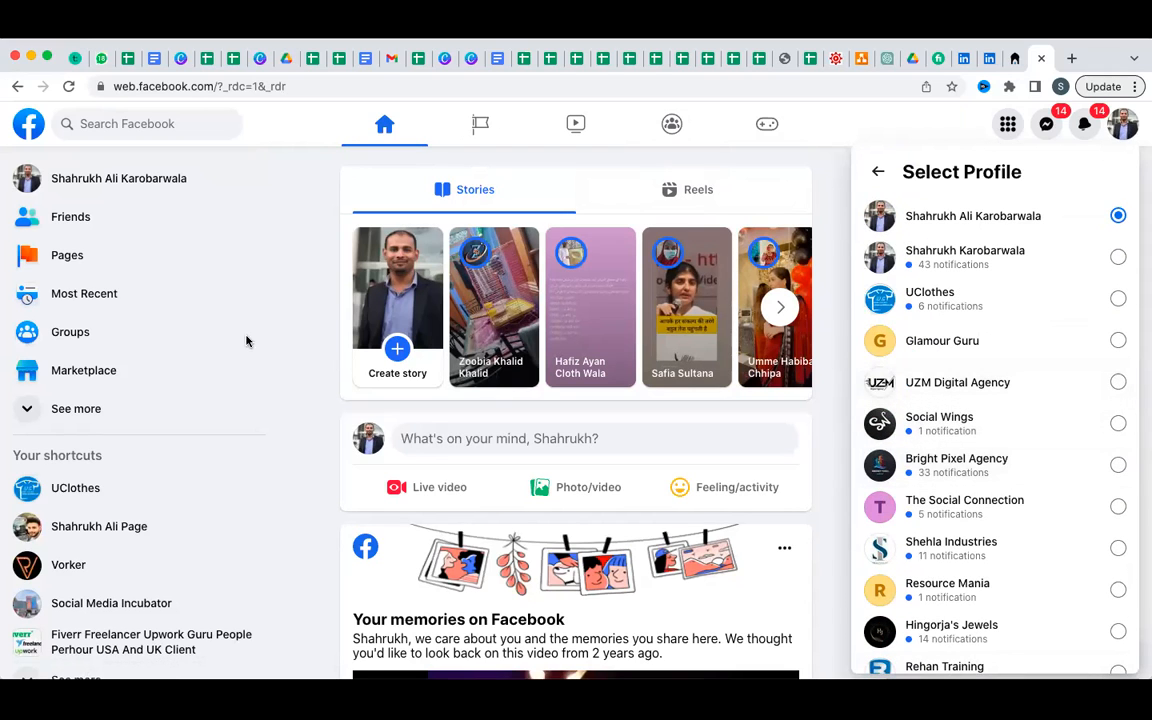
# Go to Pages, start a Create new Page form, then close it to return to the Pages dashboard.
pyautogui.click(67, 257)
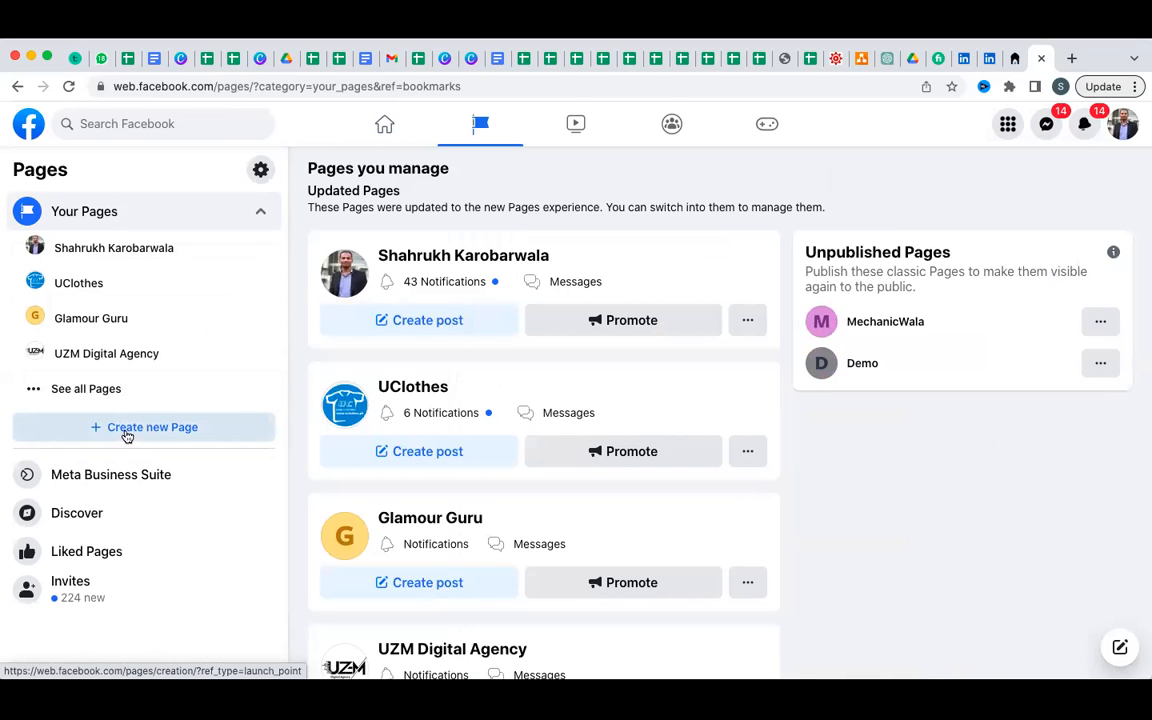
pyautogui.click(127, 433)
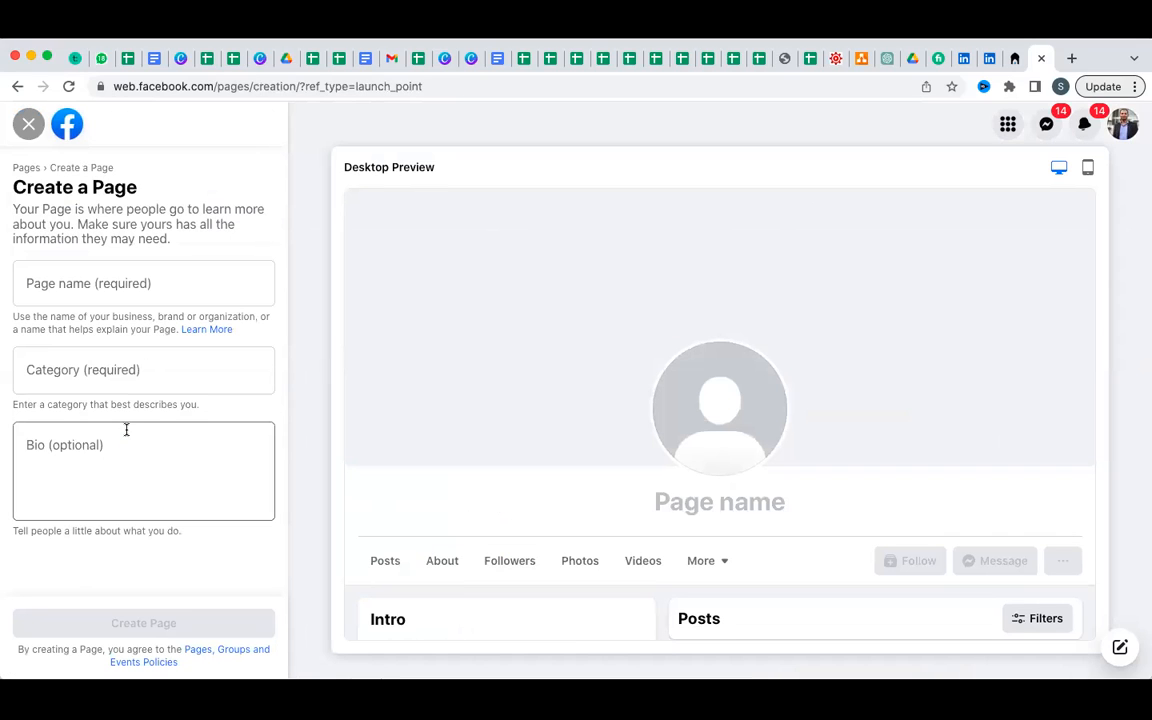
pyautogui.click(187, 276)
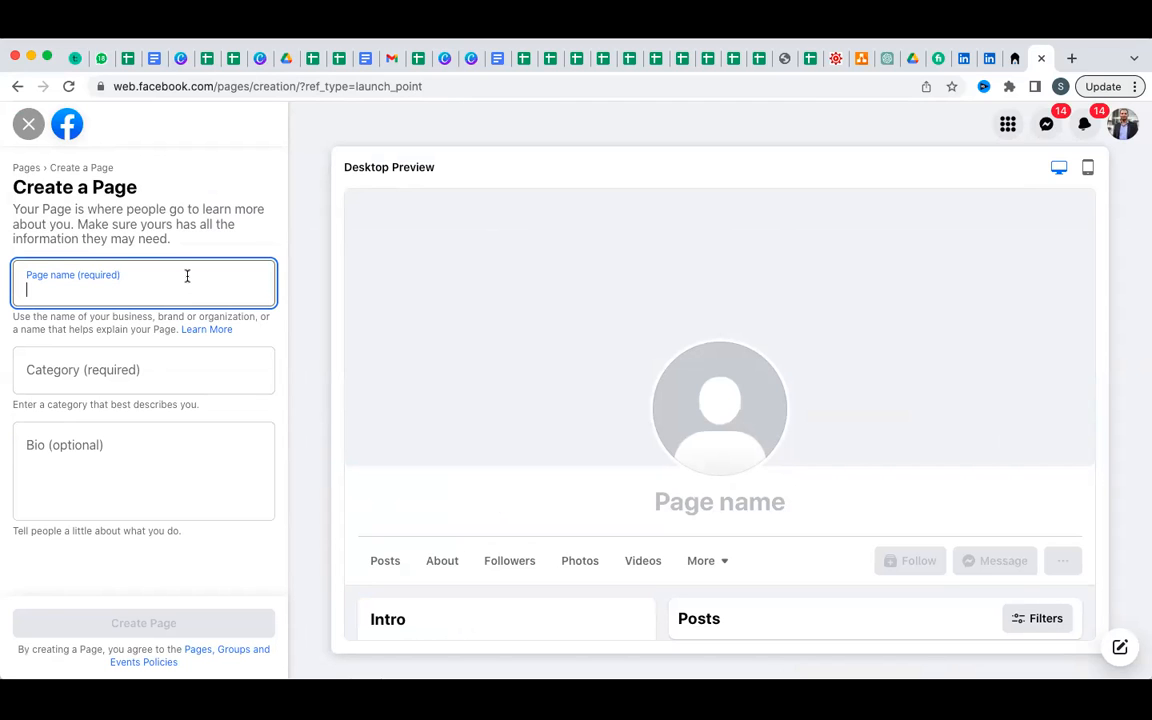
pyautogui.click(31, 123)
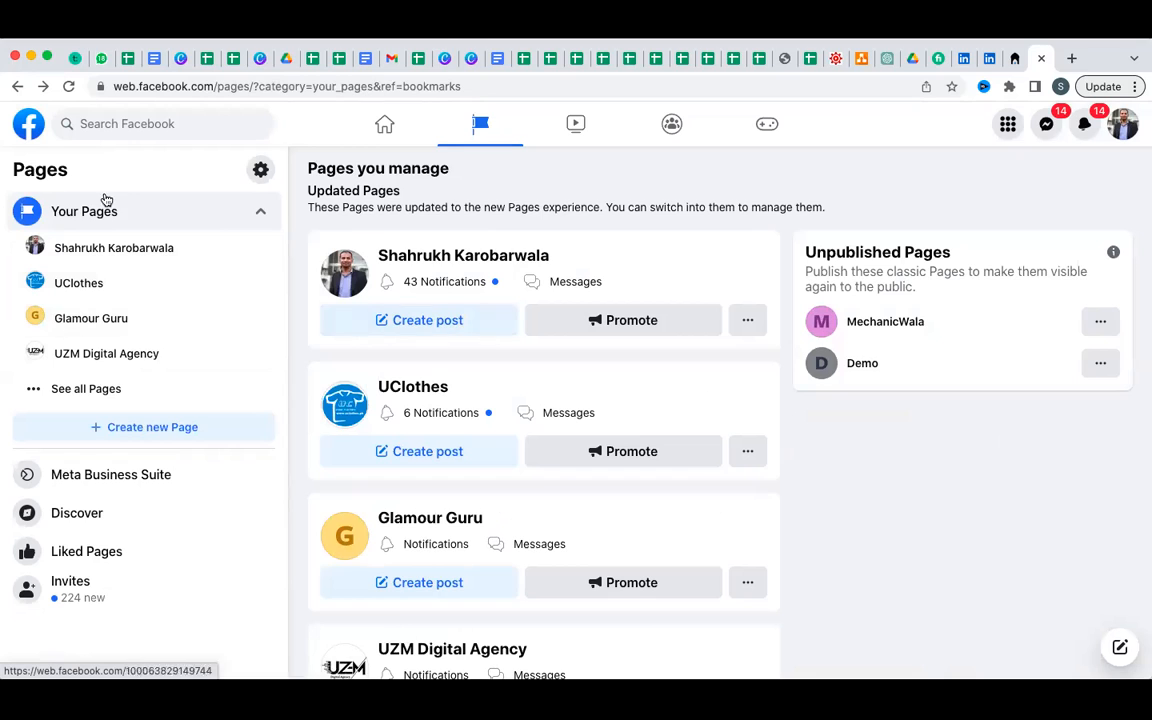
# Go back to the home feed using the Facebook logo at the top left.
pyautogui.click(30, 132)
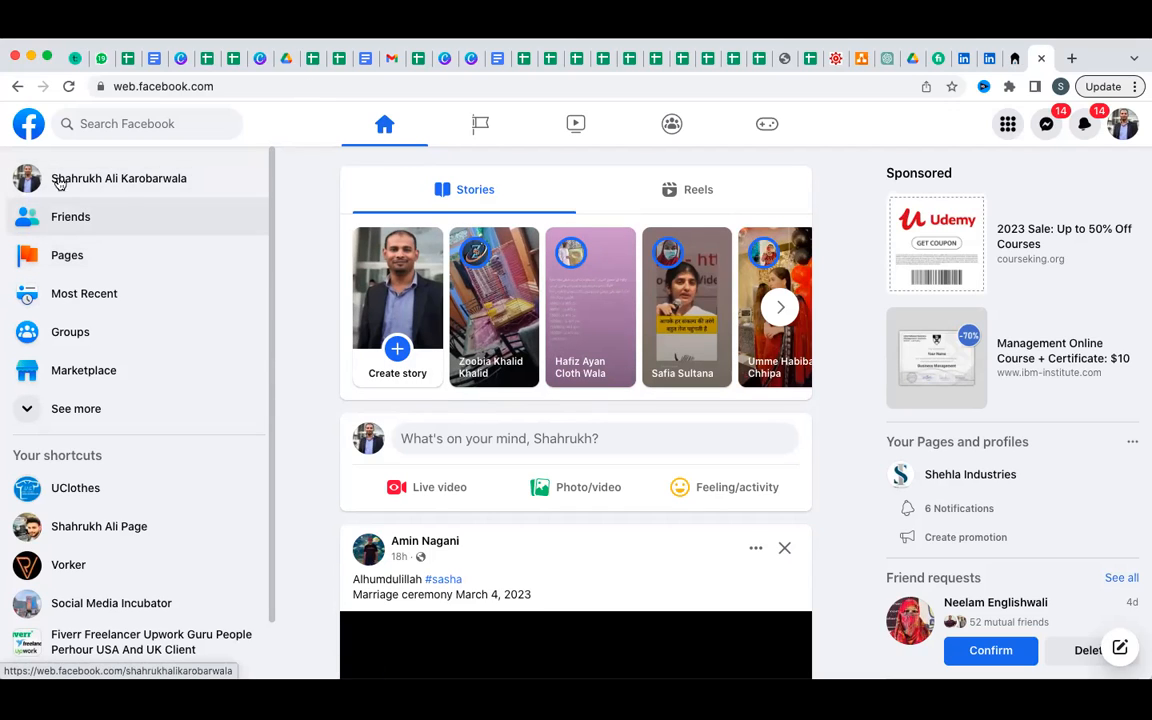
# From Pages, choose Create new Page and put the cursor in the empty Page name field.
pyautogui.click(73, 261)
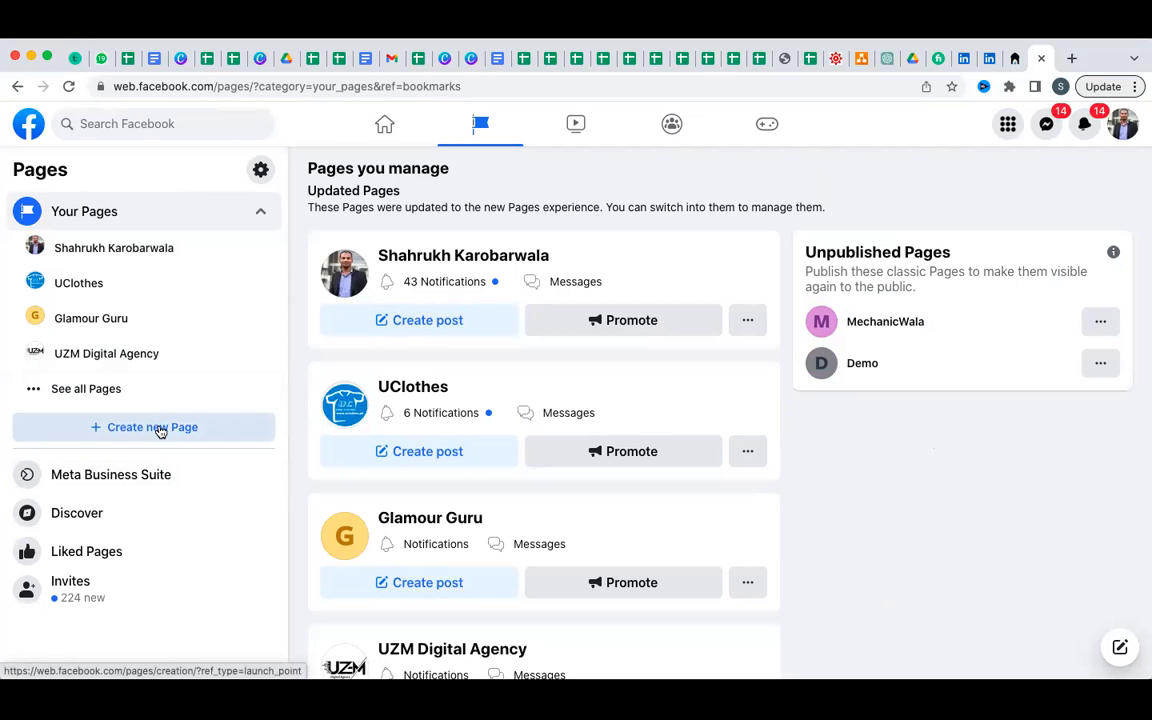
pyautogui.click(158, 427)
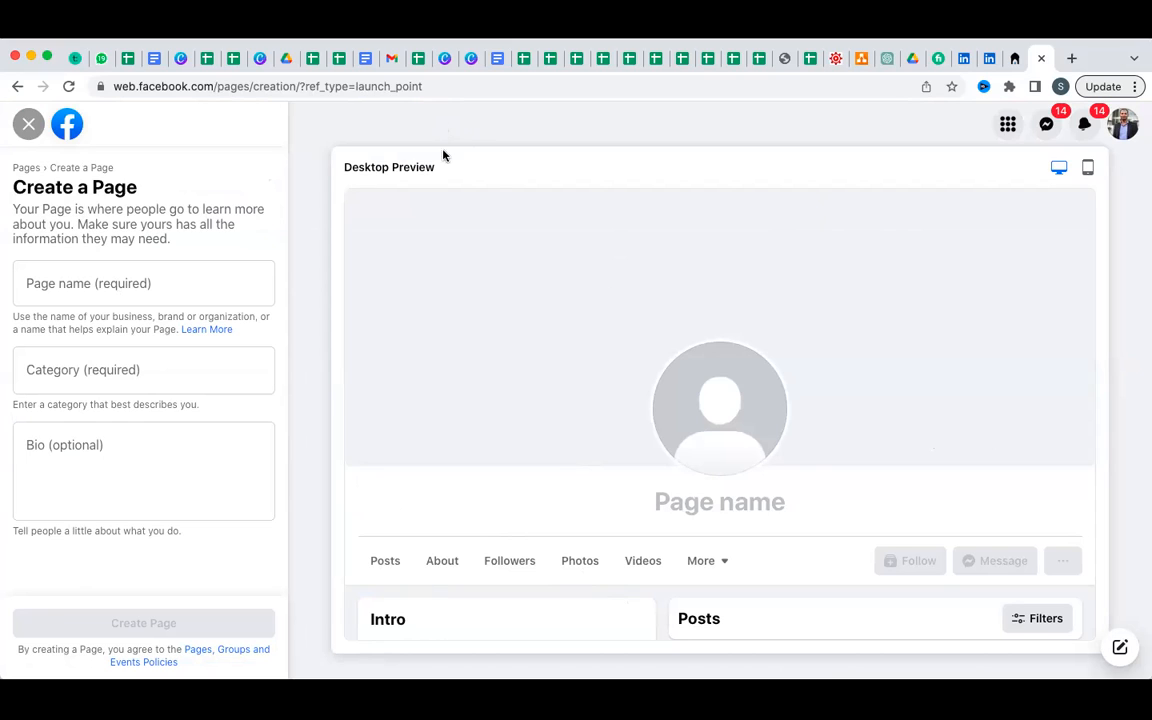
pyautogui.click(182, 284)
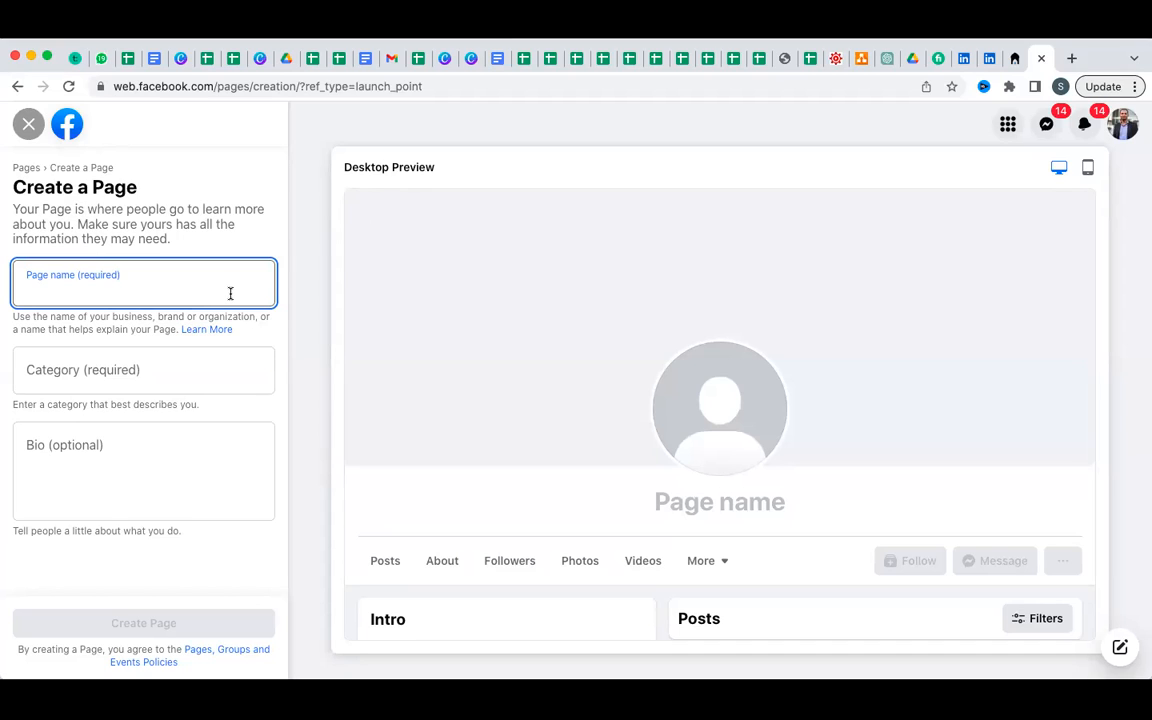
# Enter 'Business Solutions' as the Page name.
pyautogui.write('Bu')
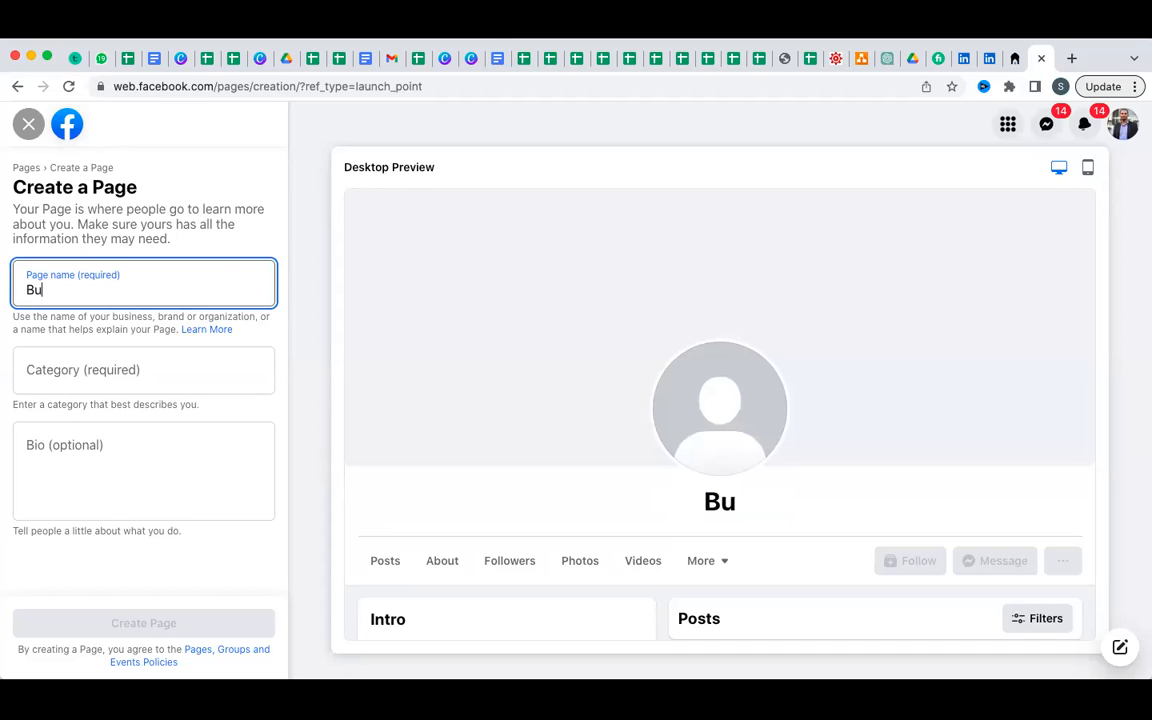
pyautogui.write('siness Sol')
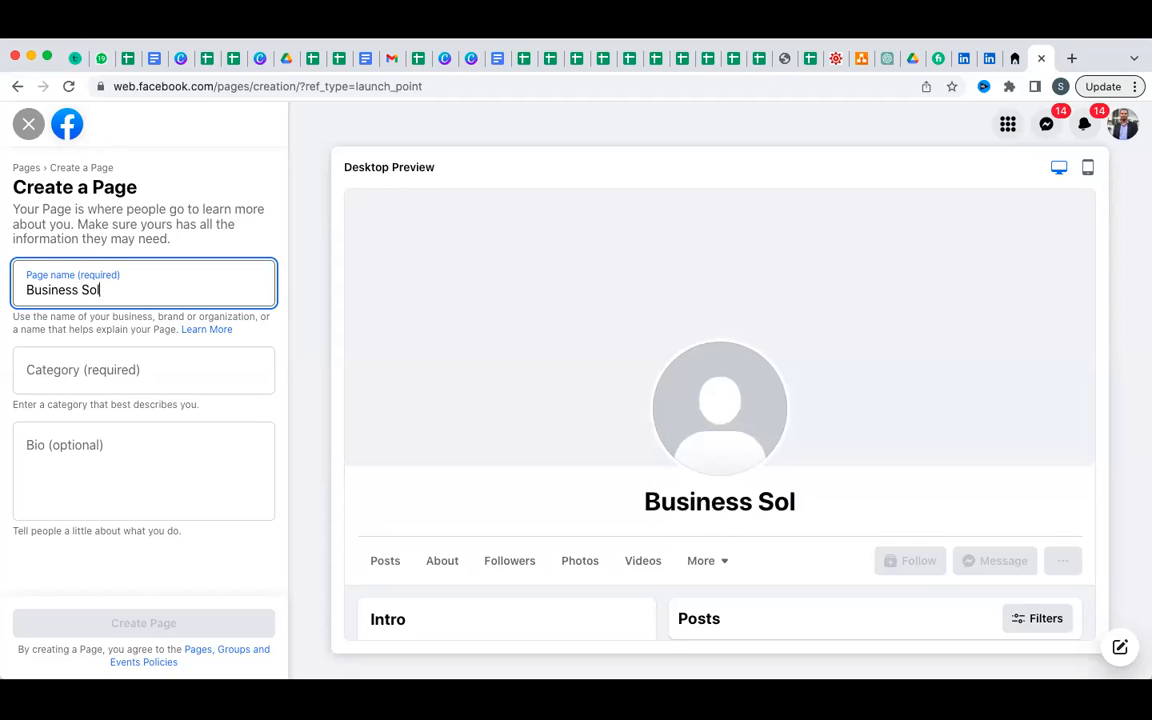
pyautogui.write('utions')
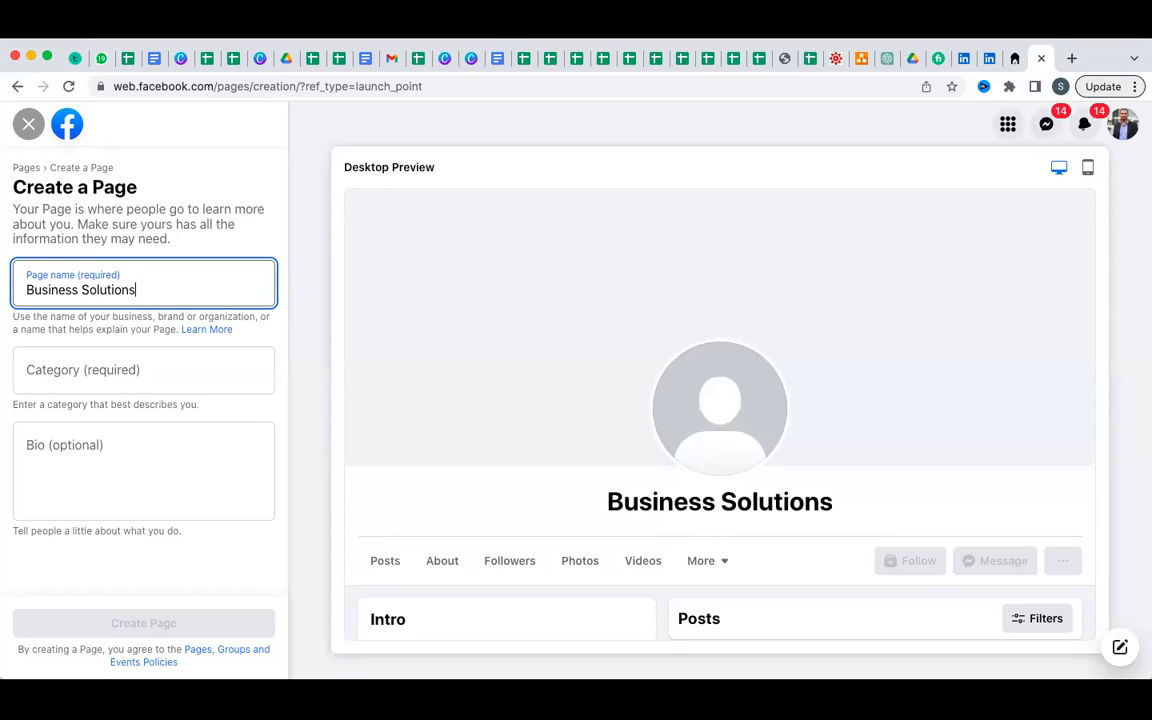
pyautogui.press('Tab')
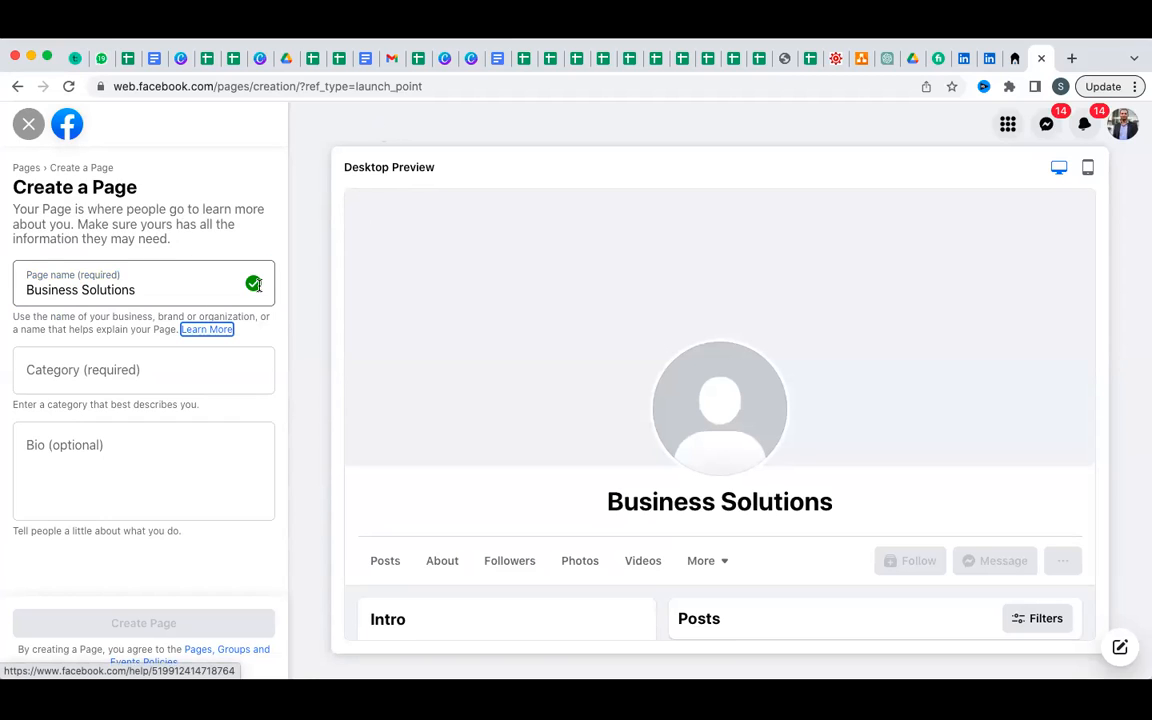
pyautogui.press('Tab')
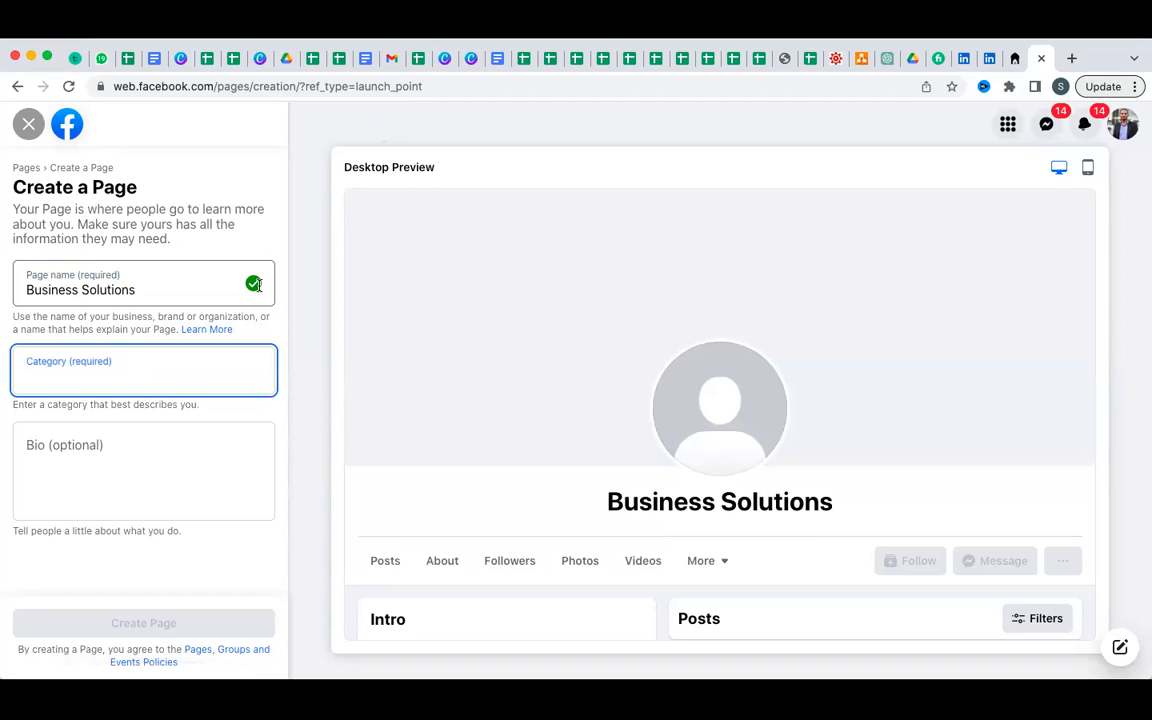
# Add the categories Consulting agency, Financial Consultant and Financial service.
pyautogui.write('Con')
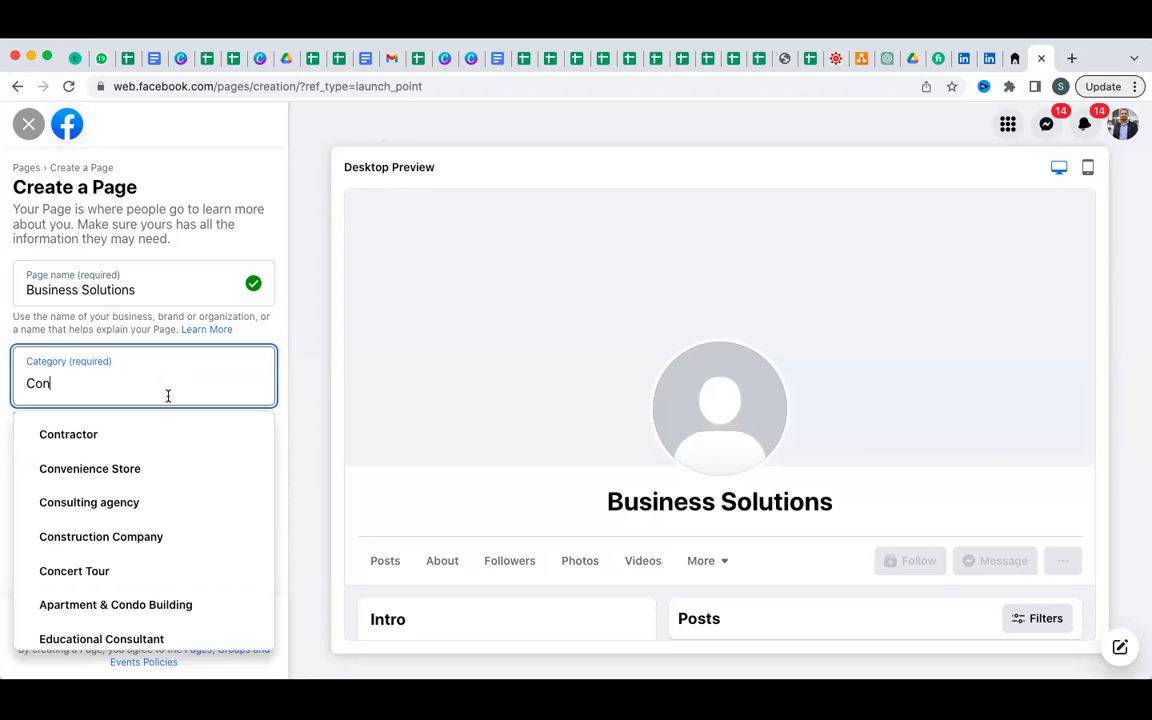
pyautogui.click(154, 501)
pyautogui.write('fin')
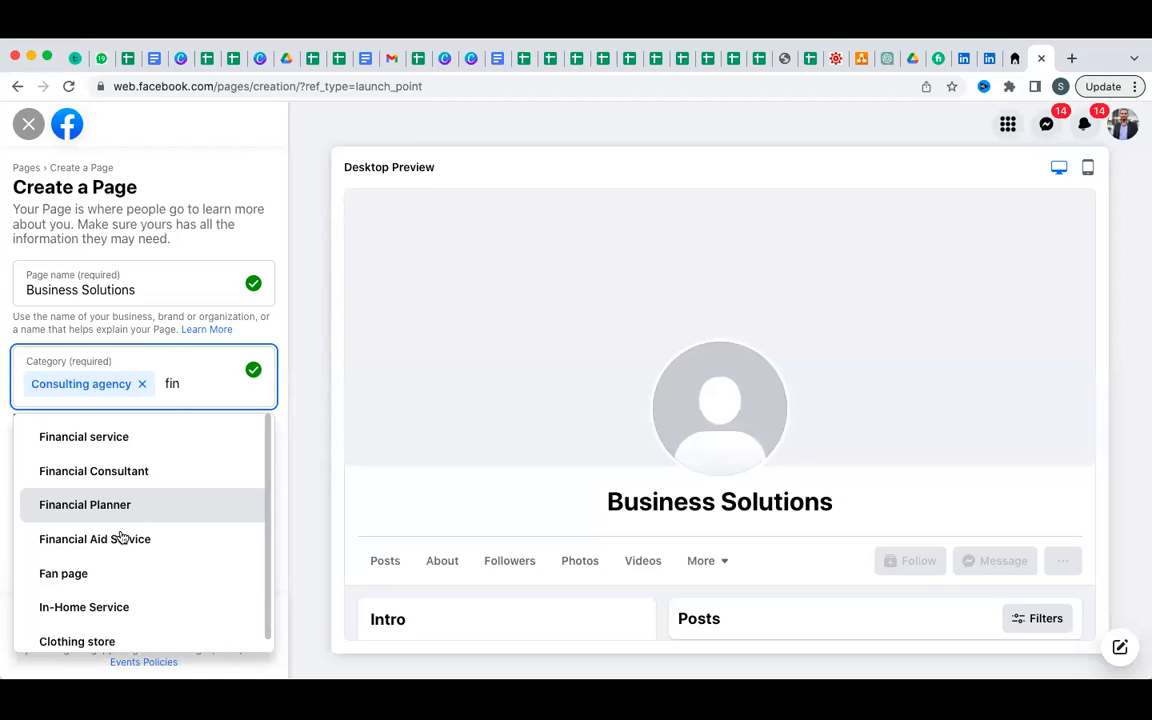
pyautogui.click(140, 471)
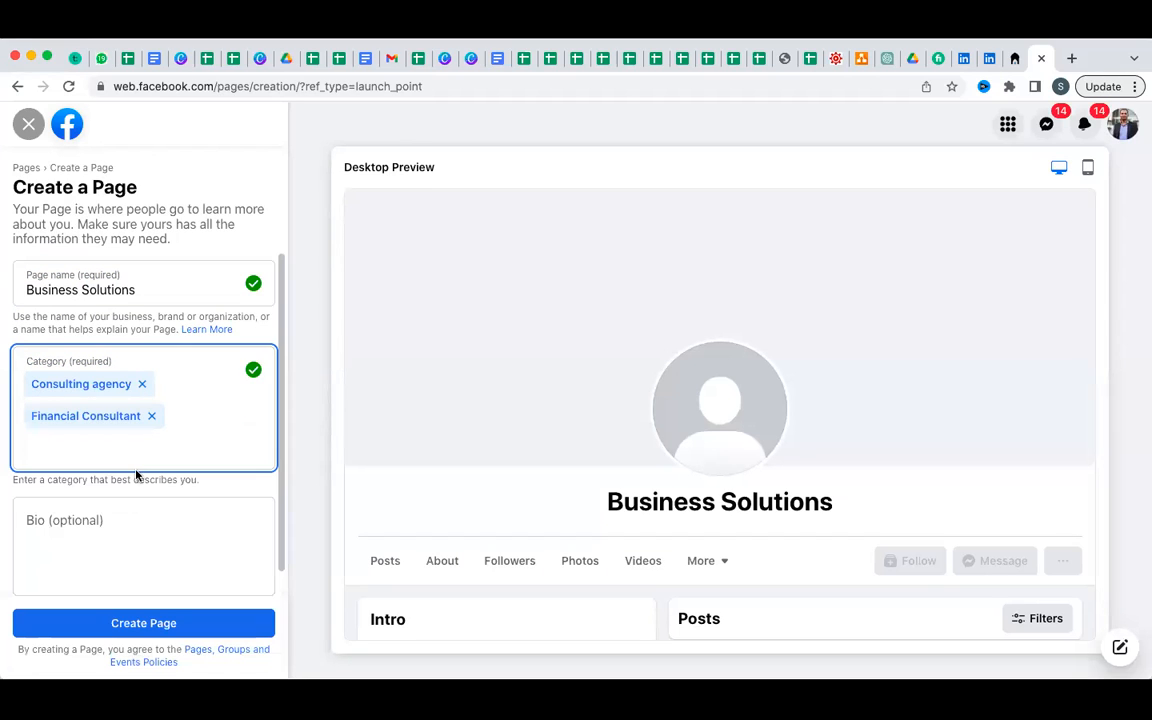
pyautogui.write('fin')
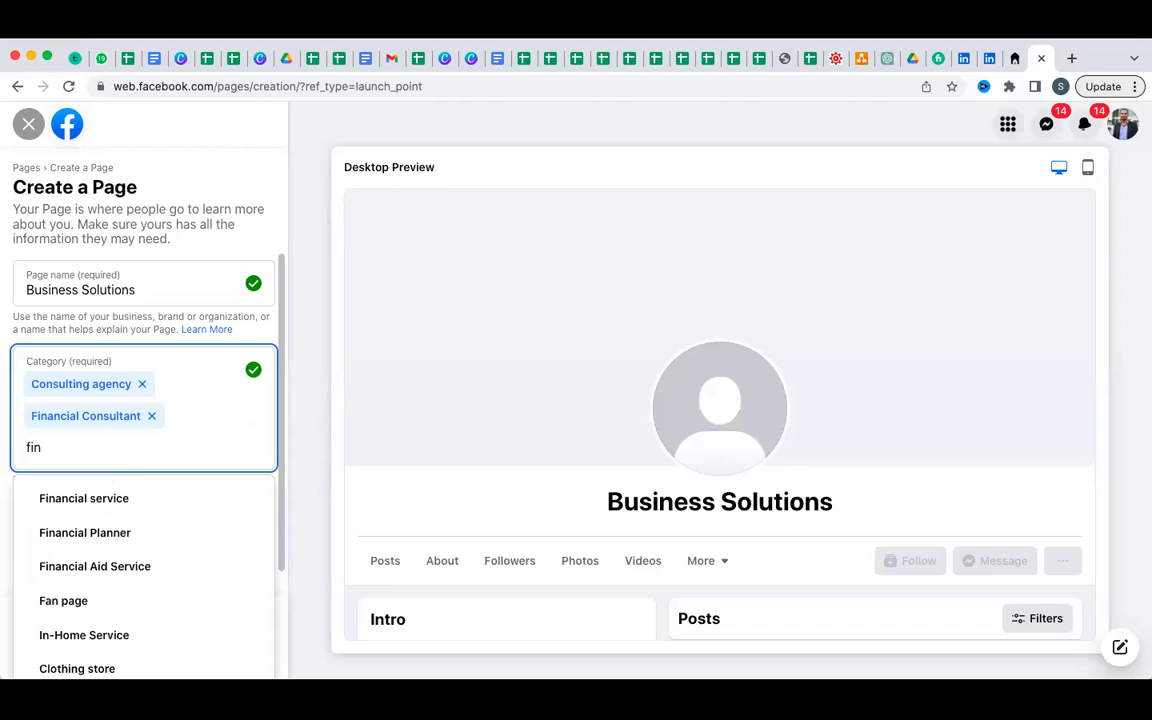
pyautogui.click(70, 498)
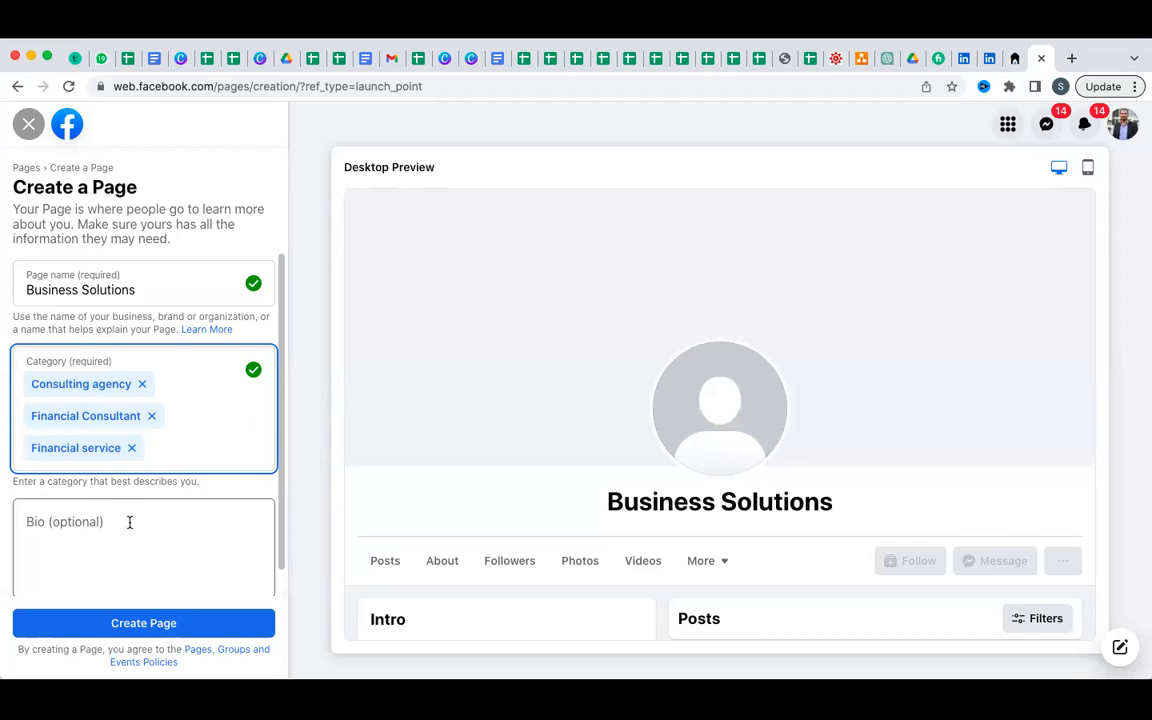
# Begin the bio with 'This is financial consultancy page, where comapnies'.
pyautogui.scroll(-1, 131, 515)
pyautogui.click(136, 491)
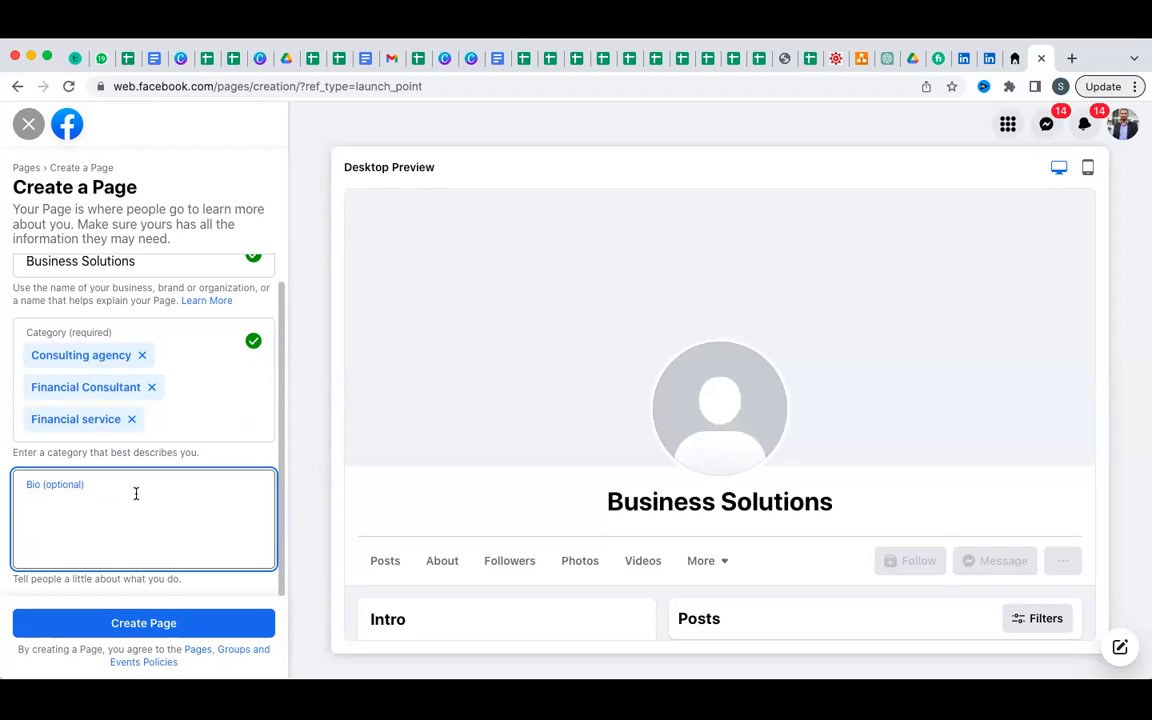
pyautogui.scroll(1, 136, 499)
pyautogui.scroll(-1, 136, 499)
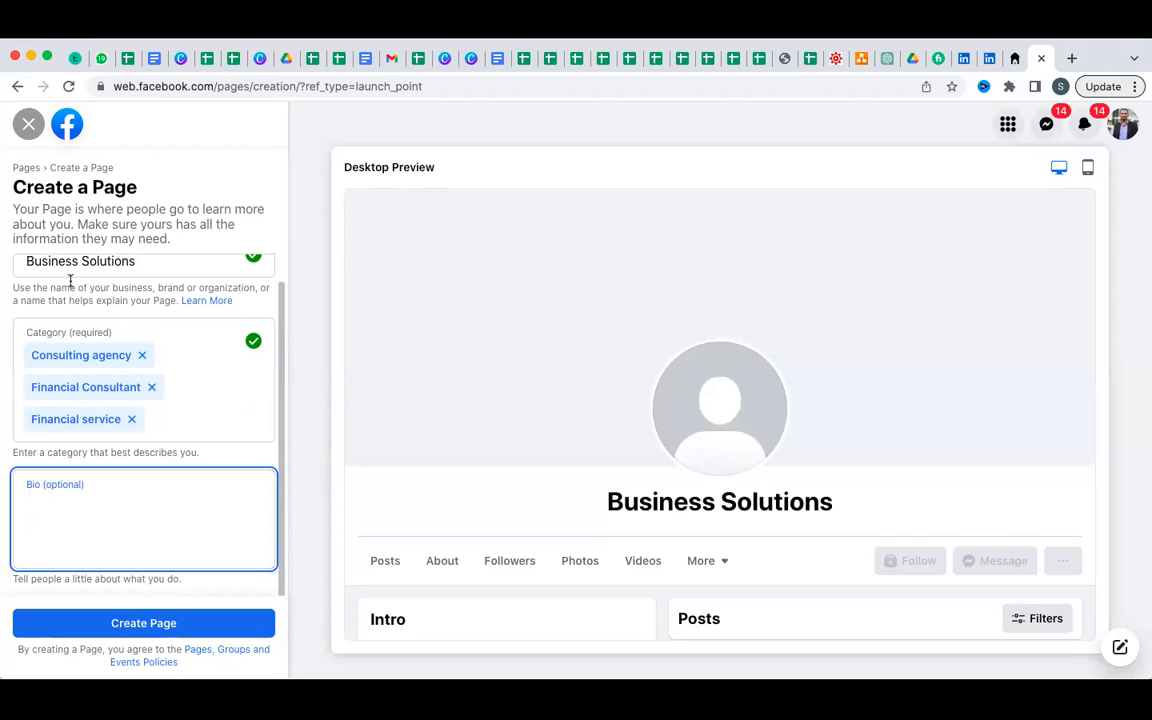
pyautogui.click(72, 484)
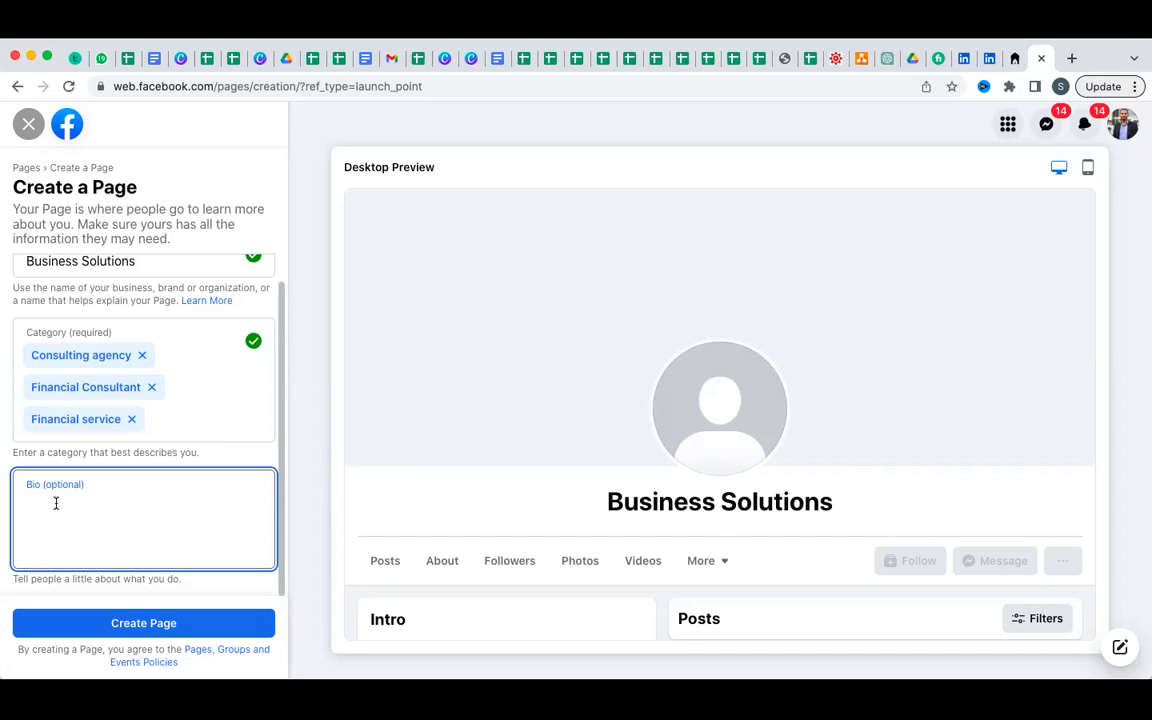
pyautogui.write('This is co')
pyautogui.press('BackSpace')
pyautogui.press('BackSpace')
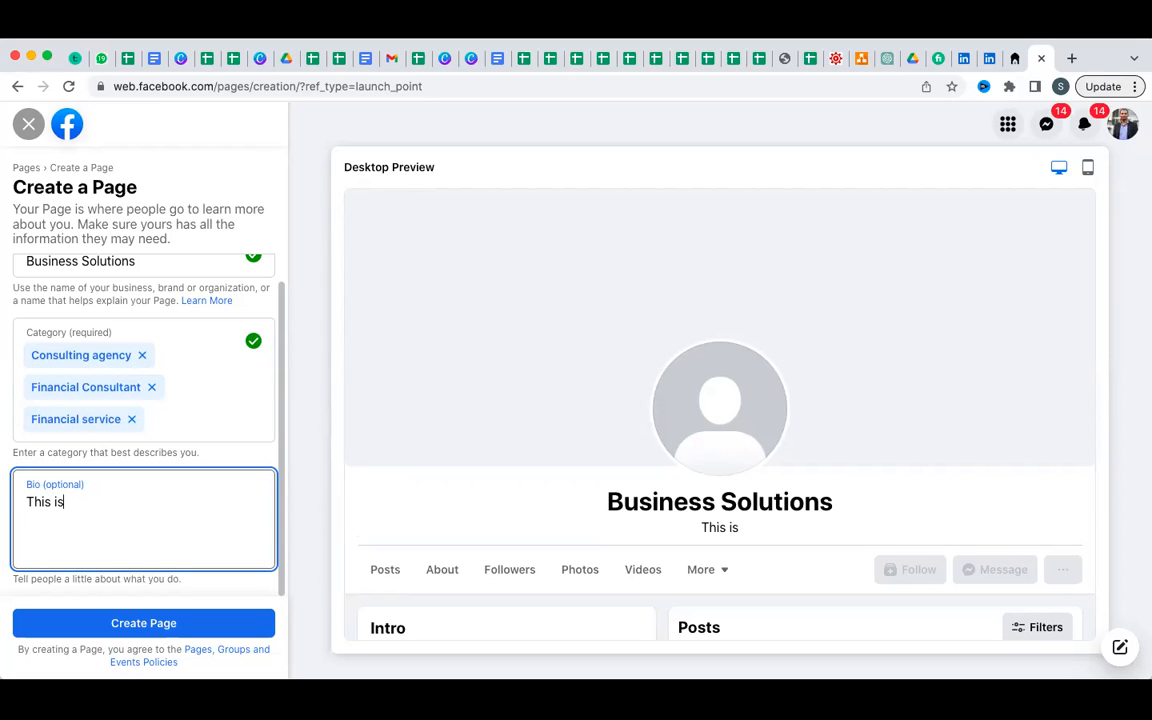
pyautogui.write('financial ')
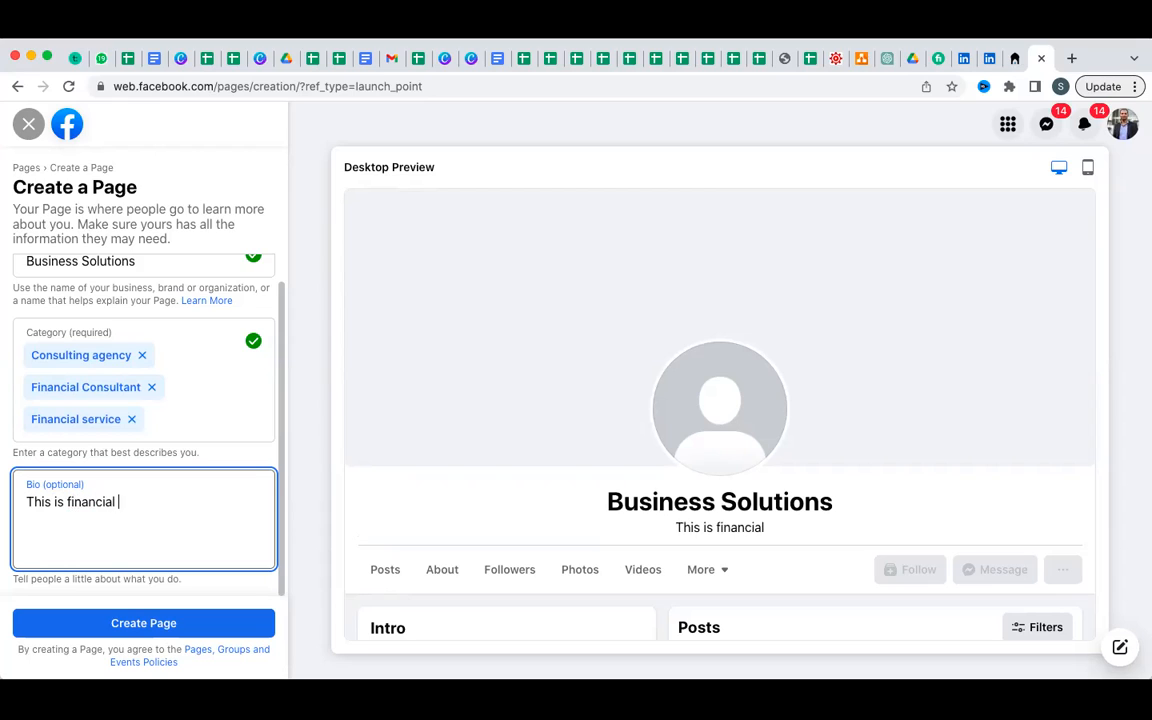
pyautogui.write('consu')
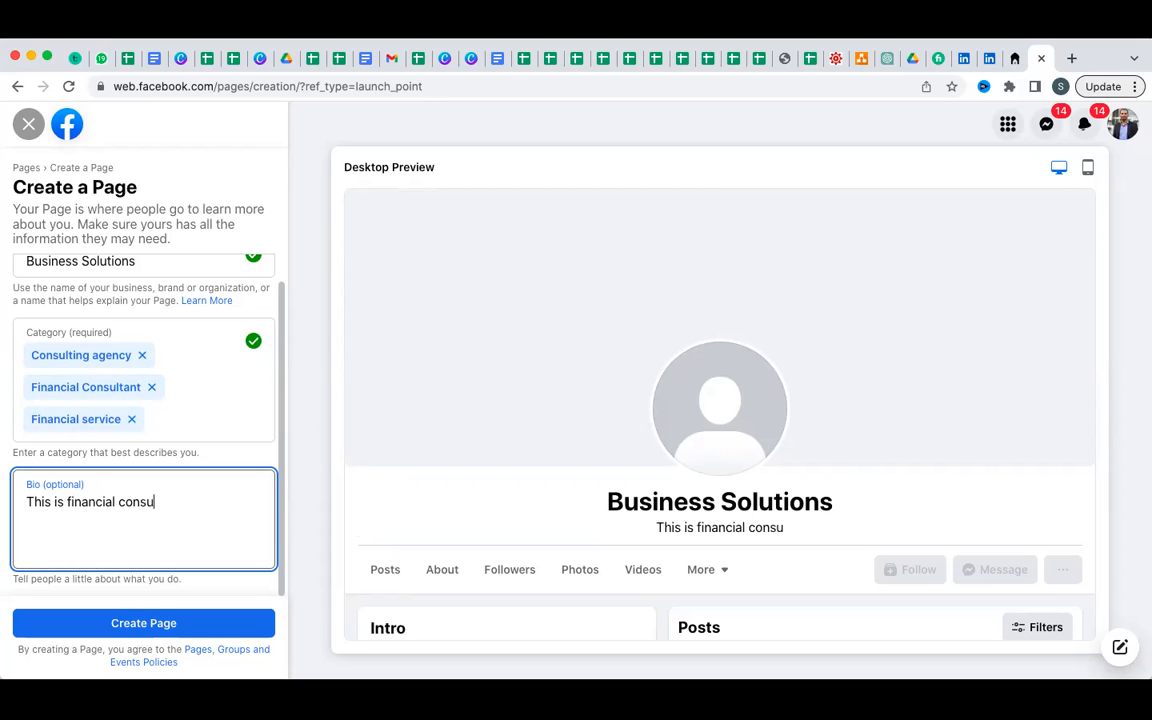
pyautogui.write('ltancy page, where comapnies')
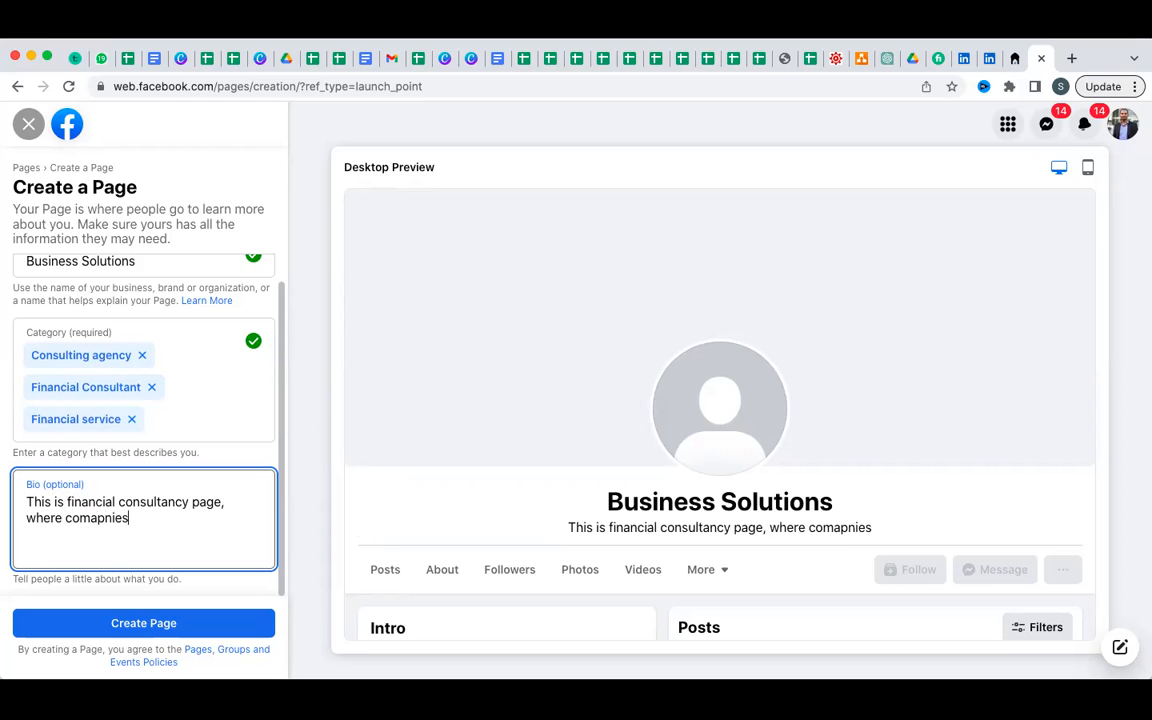
# Correct 'comapnies' to 'companies', end with 'can get a one stop solution for their businesses.', and create the Page.
pyautogui.doubleClick(120, 518)
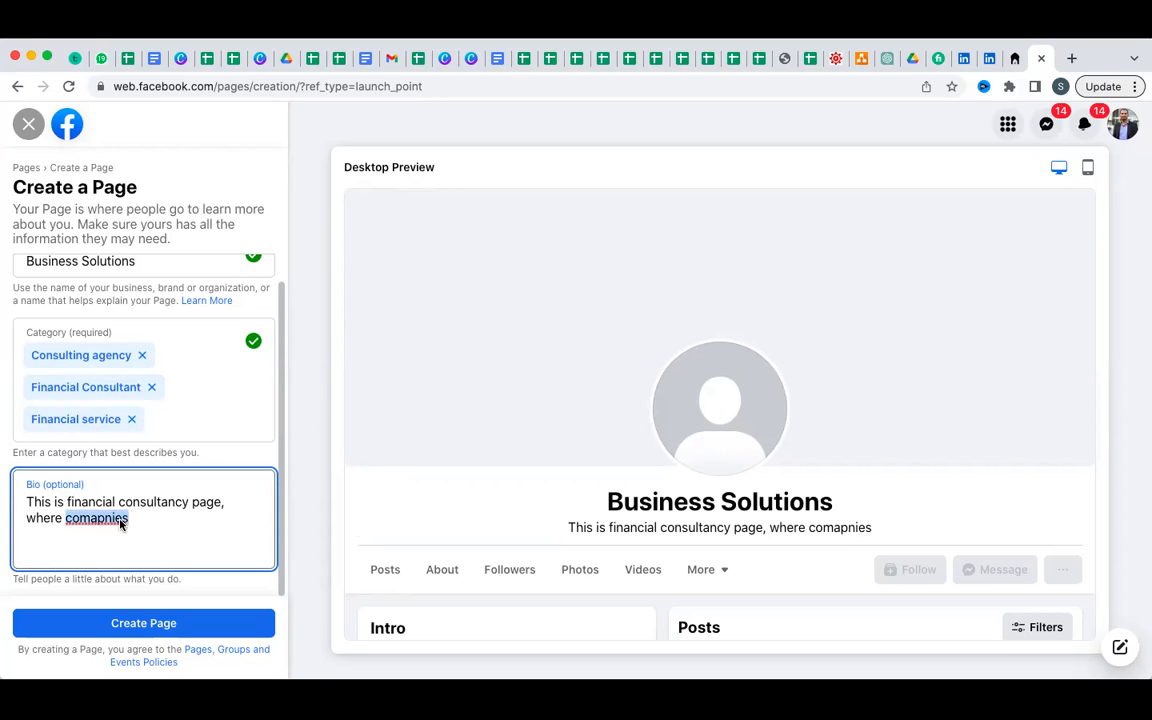
pyautogui.rightClick(120, 518)
pyautogui.click(160, 440)
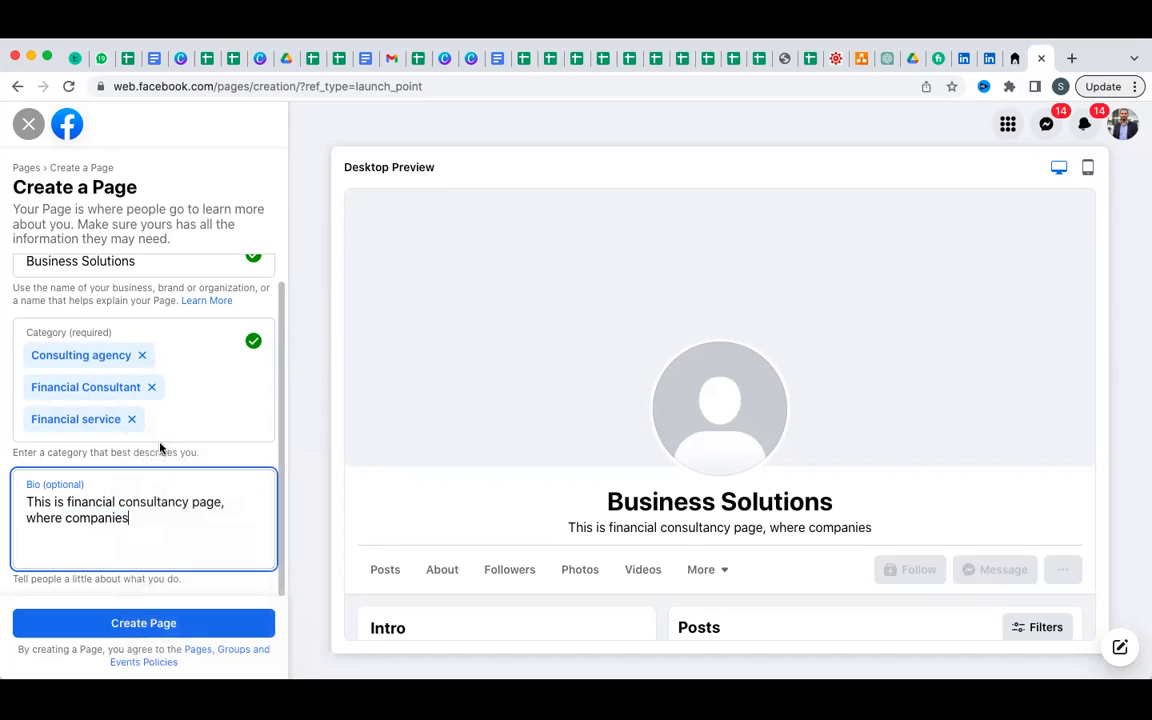
pyautogui.write('can ')
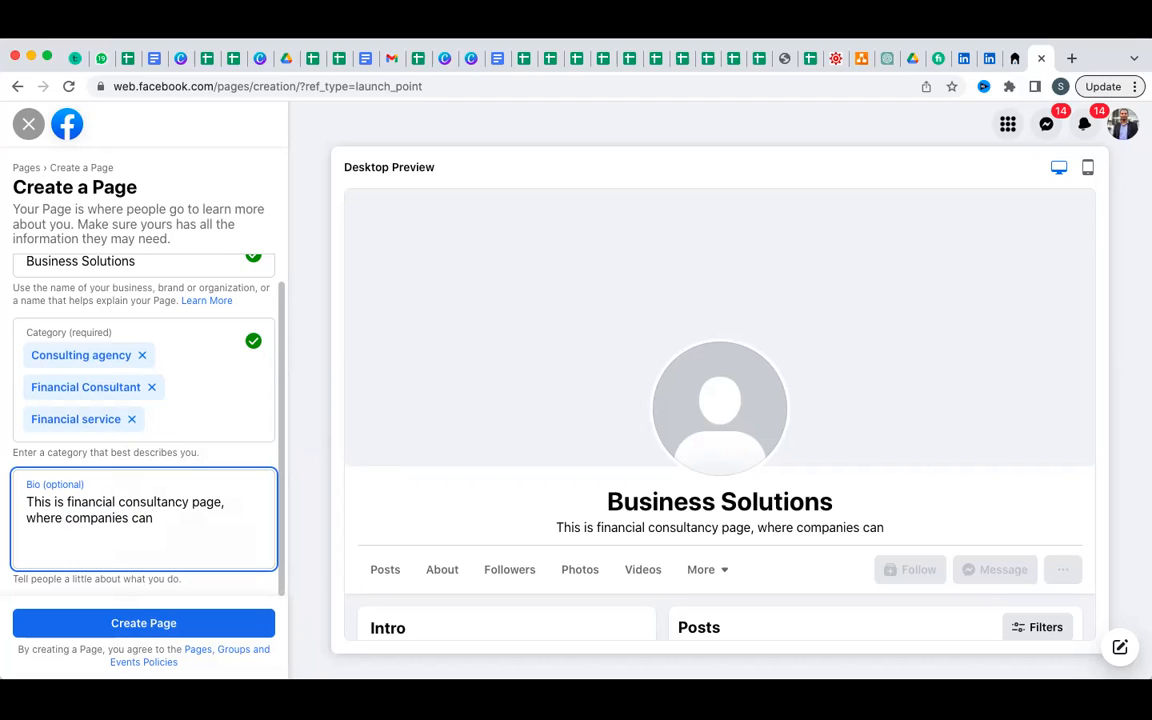
pyautogui.write('get a on')
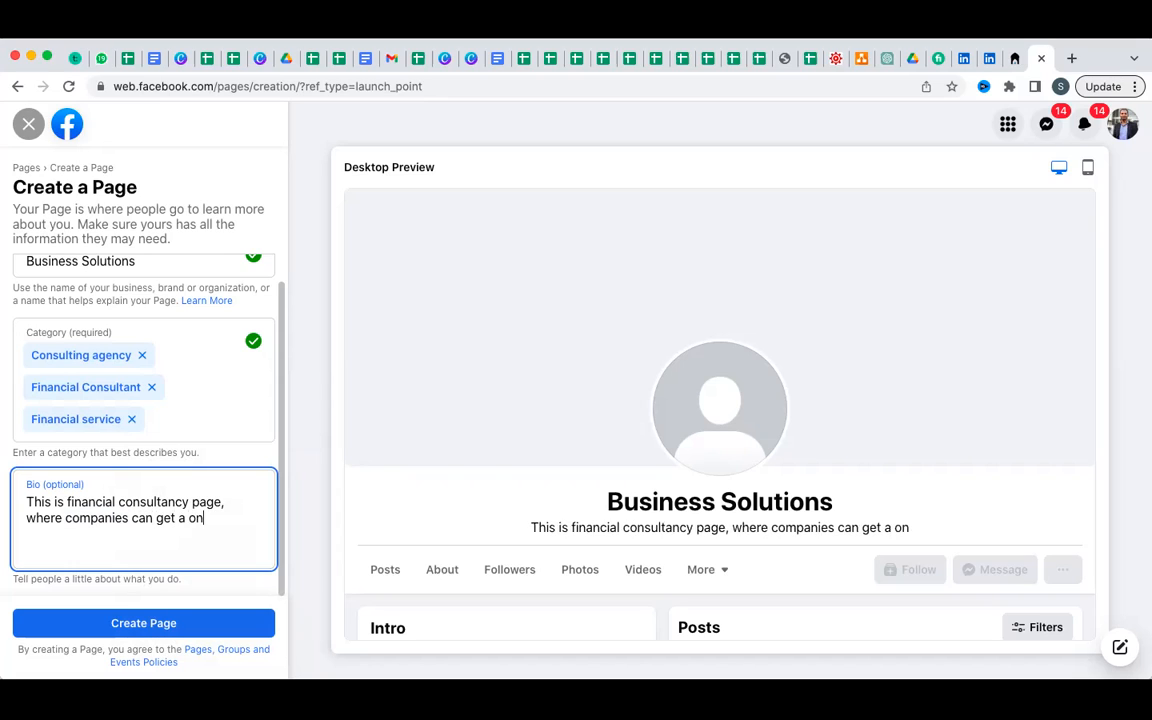
pyautogui.write('e stop ')
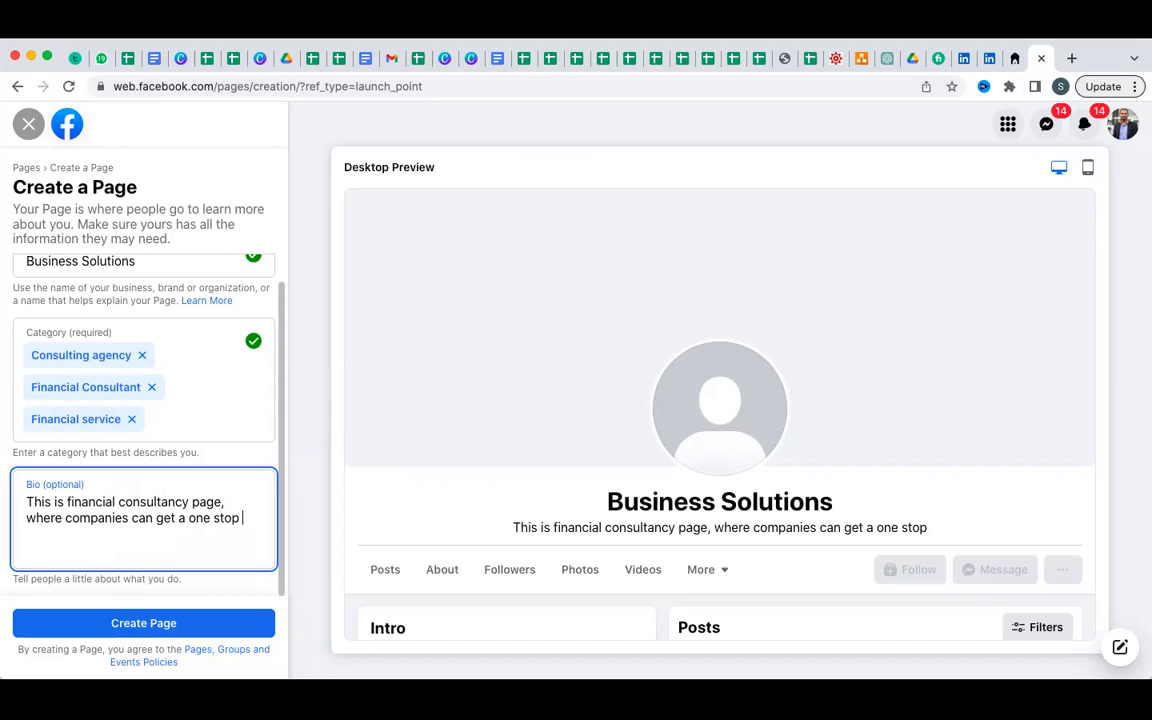
pyautogui.write('solution')
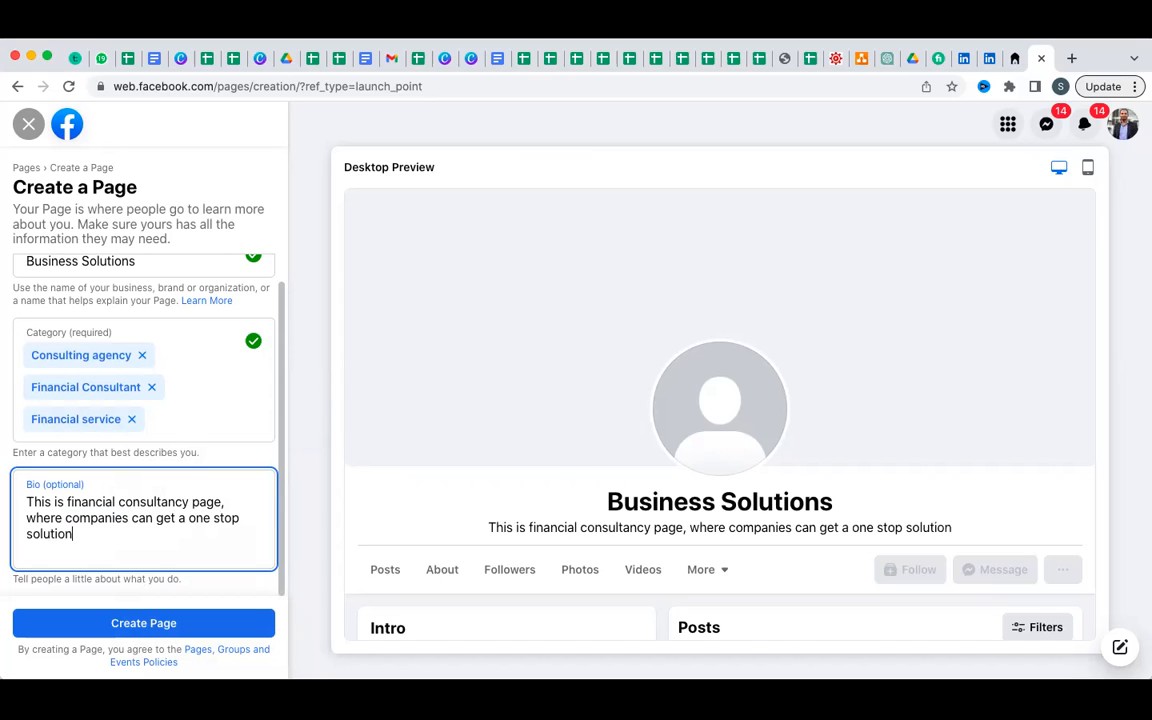
pyautogui.write(' for their')
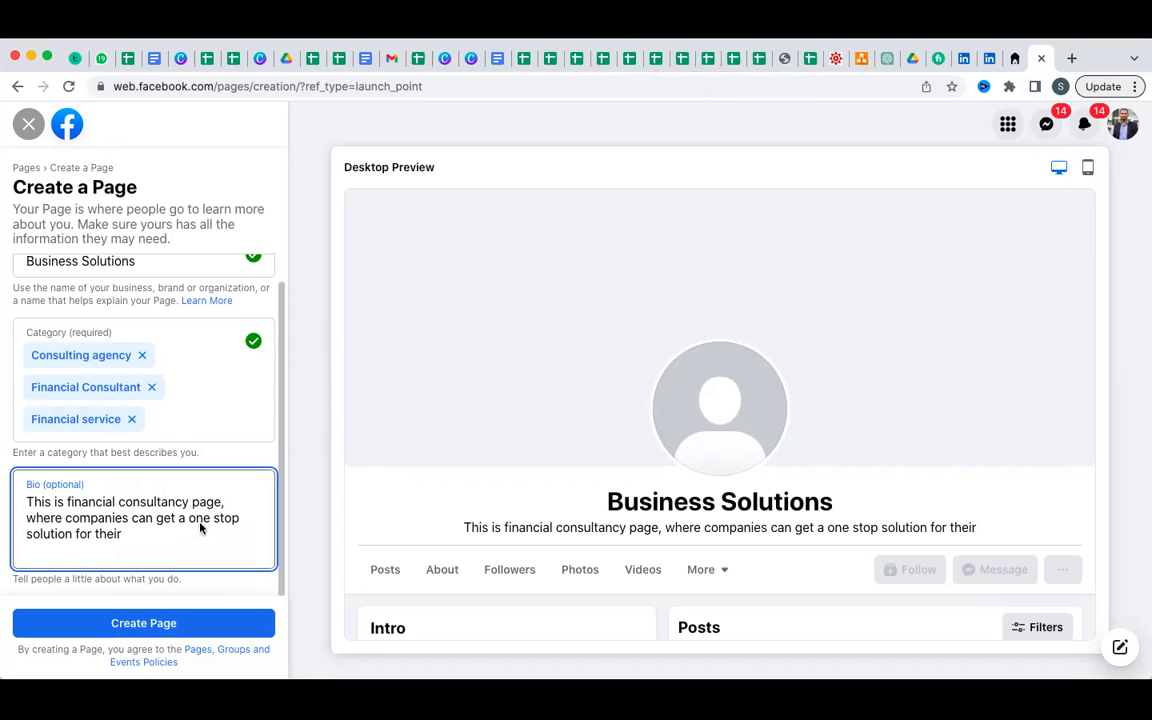
pyautogui.write('businesses.')
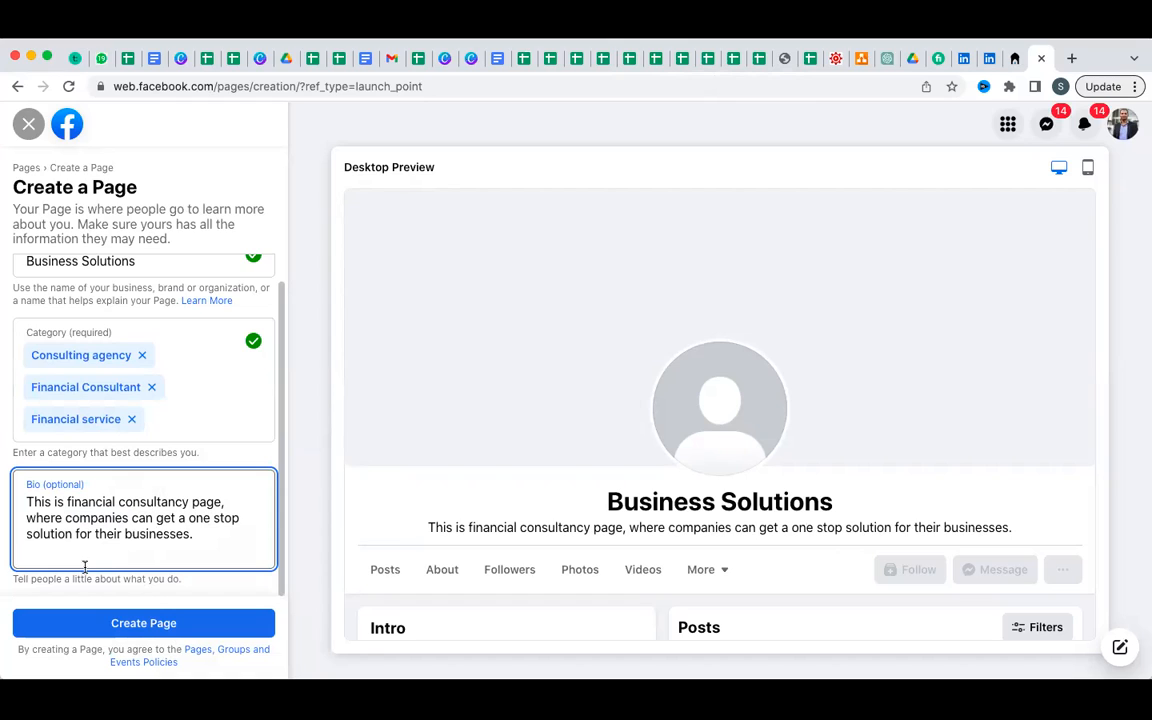
pyautogui.click(133, 623)
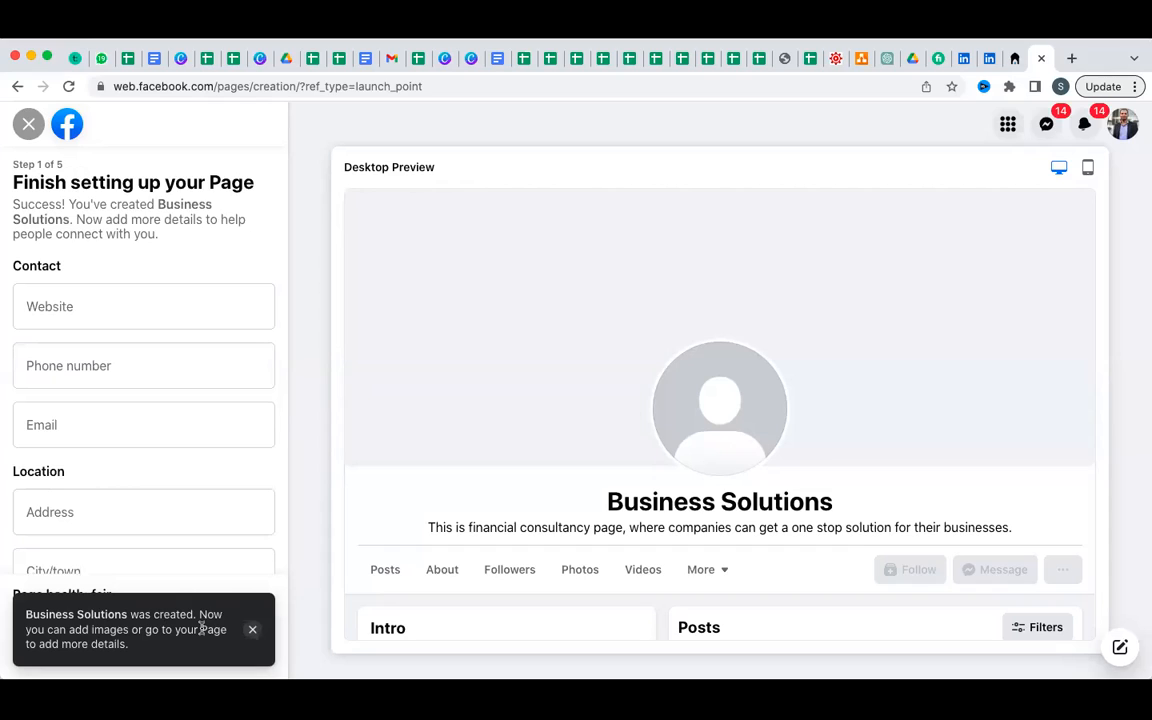
# Pass through the phone and email fields, dismissing the saved email suggestions.
pyautogui.click(150, 367)
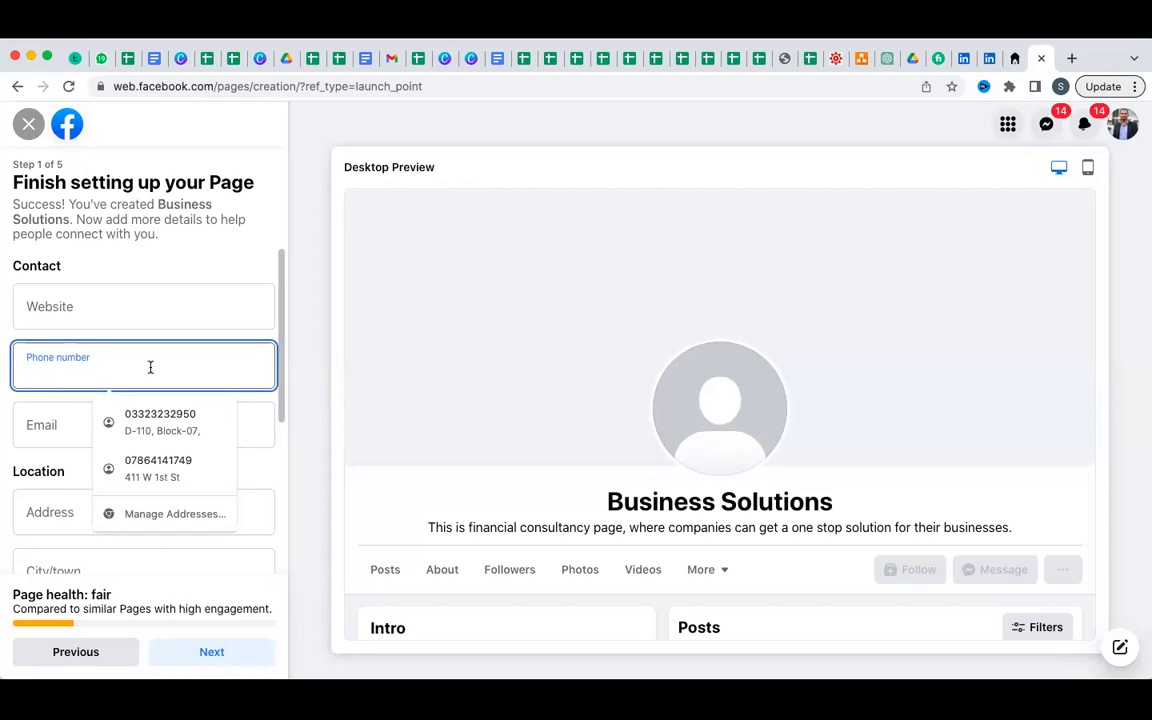
pyautogui.click(42, 424)
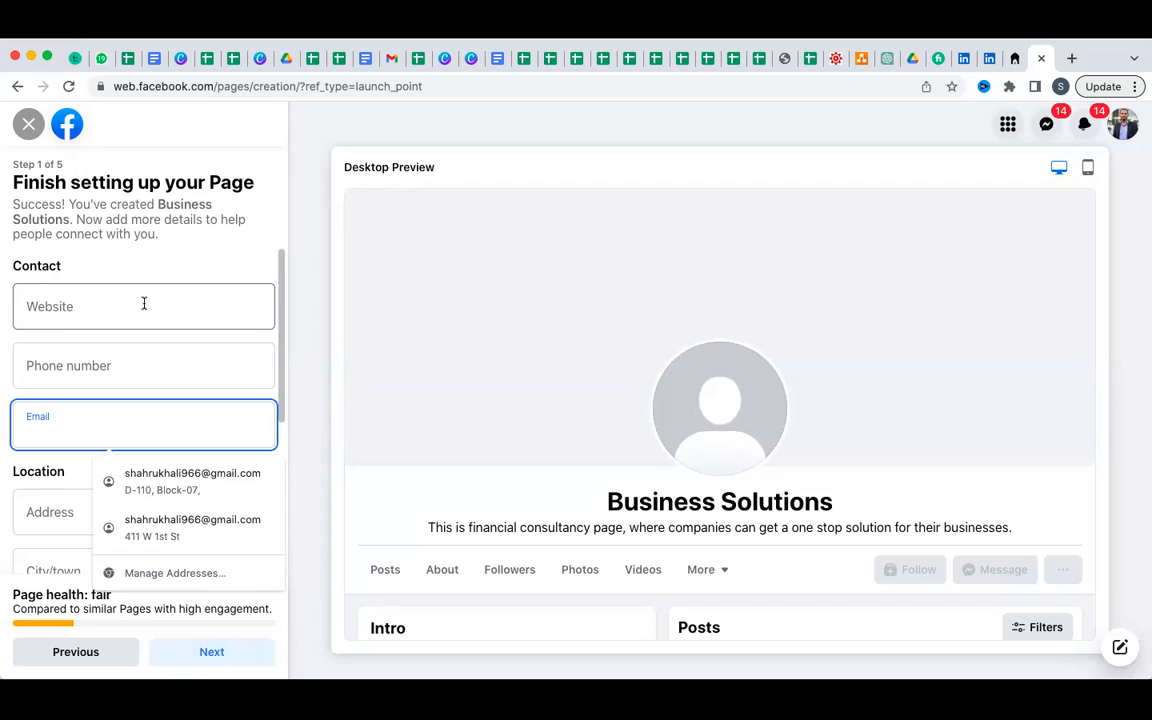
pyautogui.scroll(-1, 162, 304)
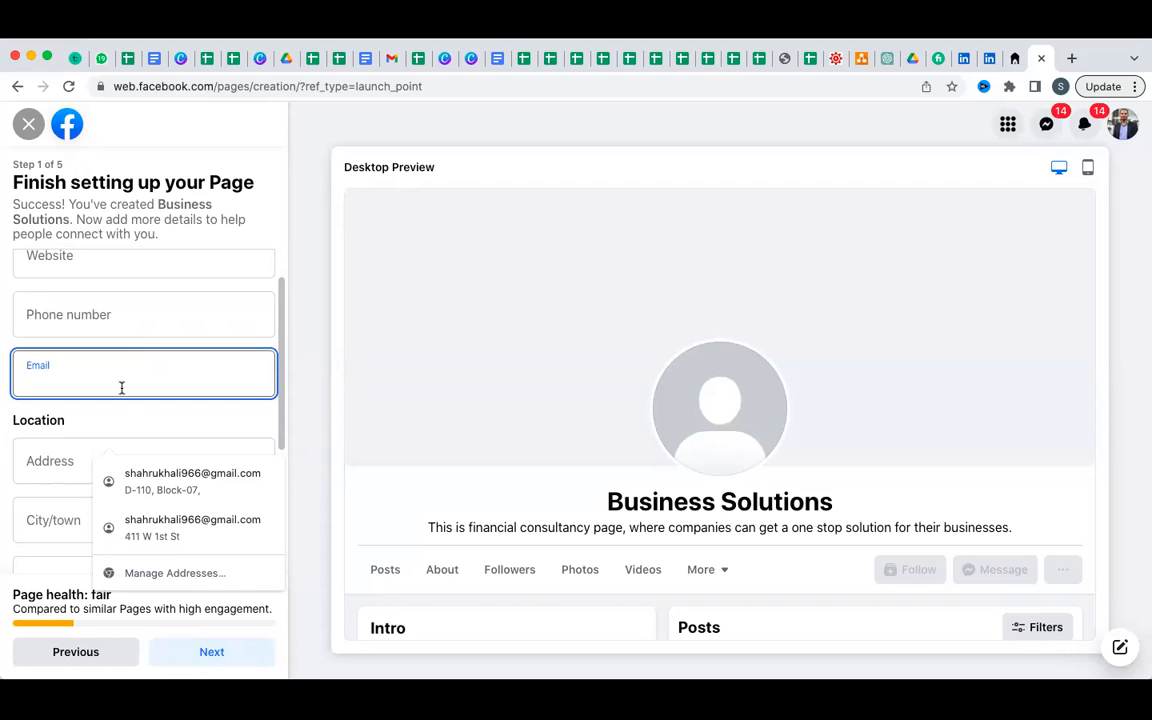
pyautogui.click(96, 420)
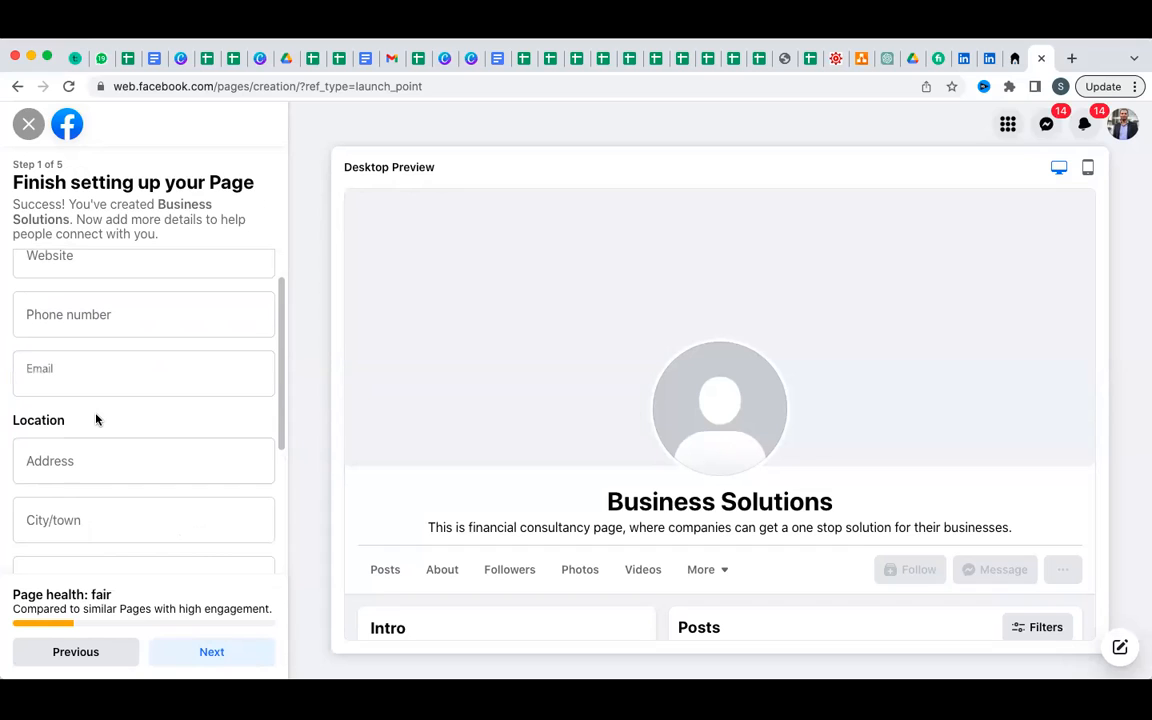
# Set city to Karachi, Pakistan, ZIP code 73500 and hours to Always open, then continue.
pyautogui.click(88, 519)
pyautogui.write('J')
pyautogui.press('BackSpace')
pyautogui.write('Kara')
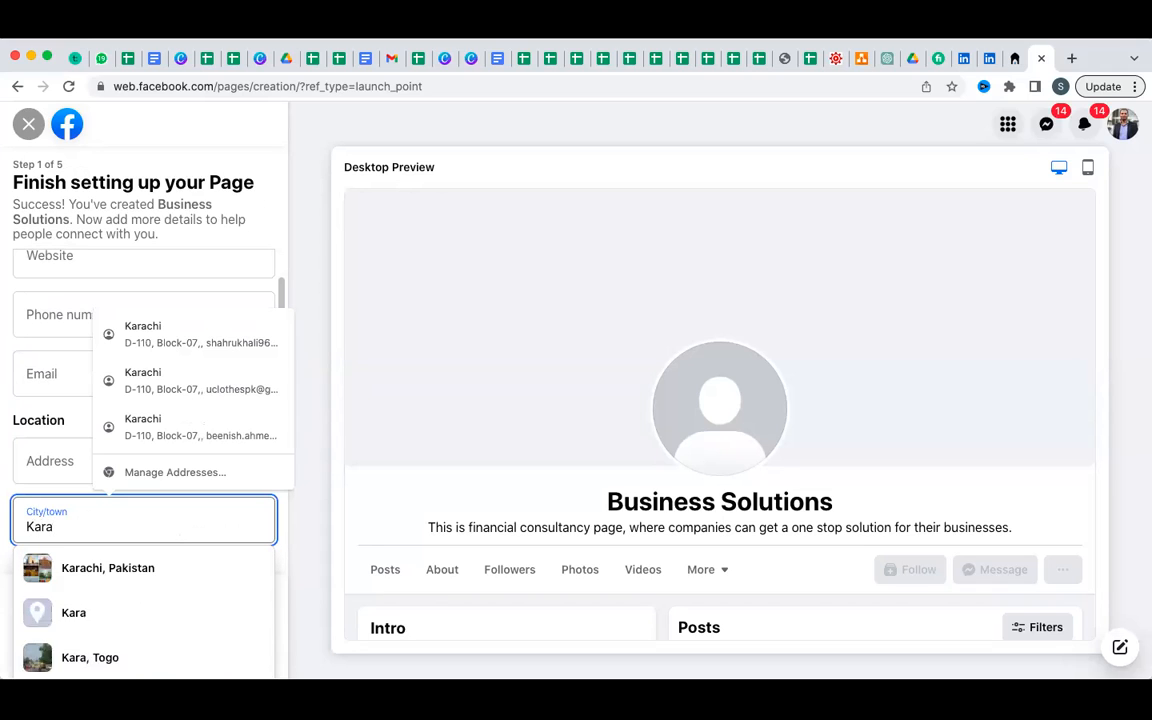
pyautogui.write('chi')
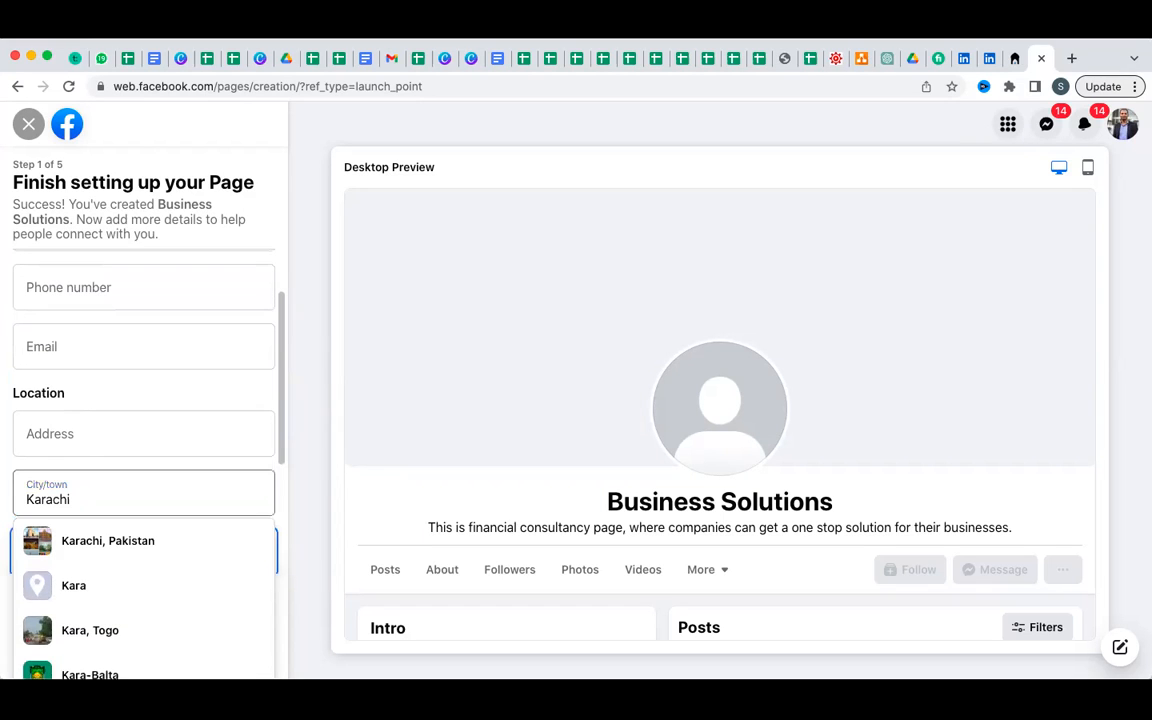
pyautogui.click(103, 538)
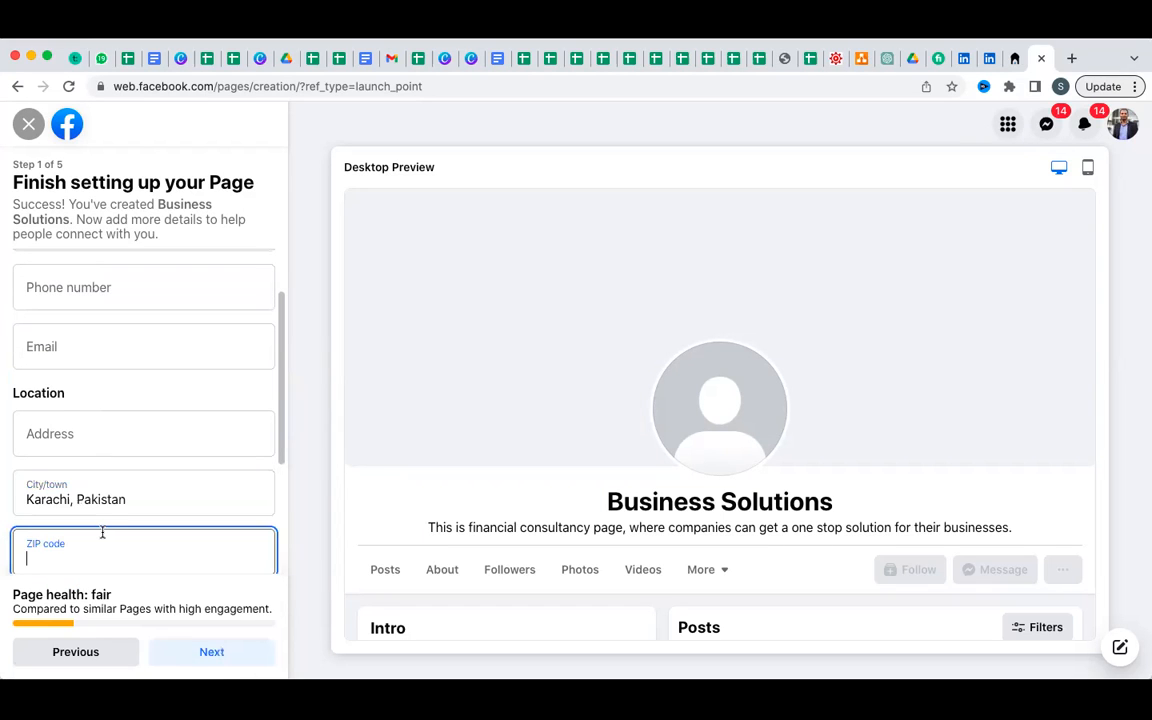
pyautogui.scroll(-2, 103, 532)
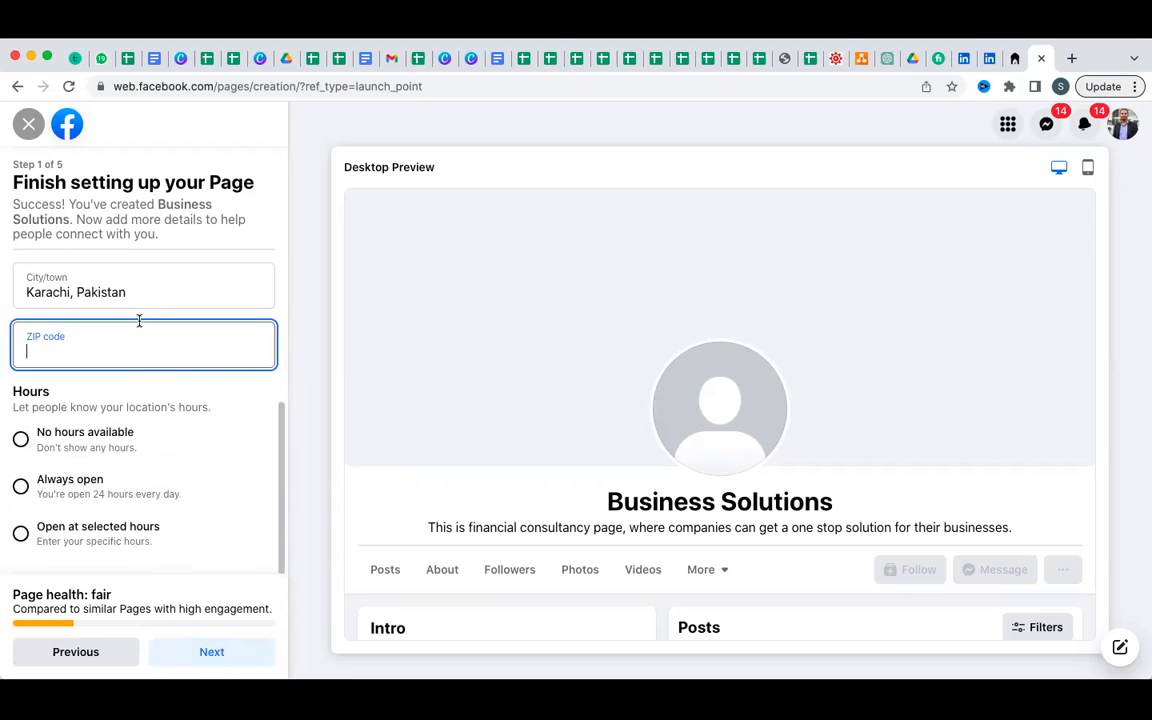
pyautogui.write('73500')
pyautogui.click(20, 486)
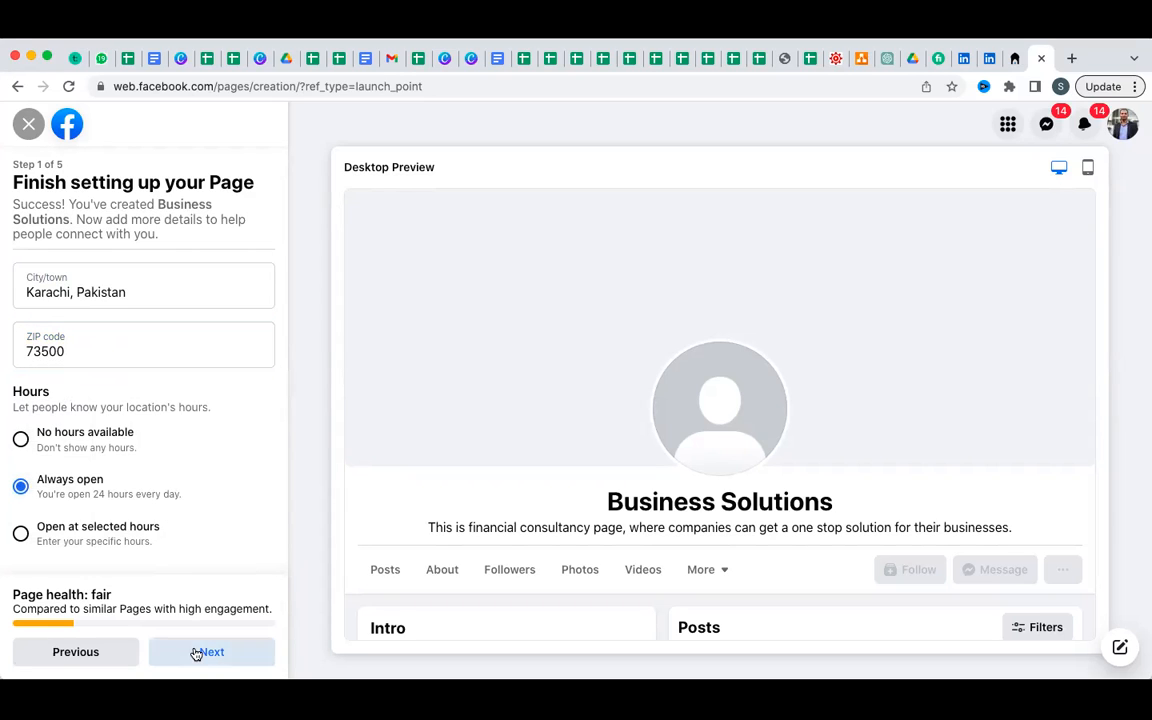
pyautogui.click(196, 652)
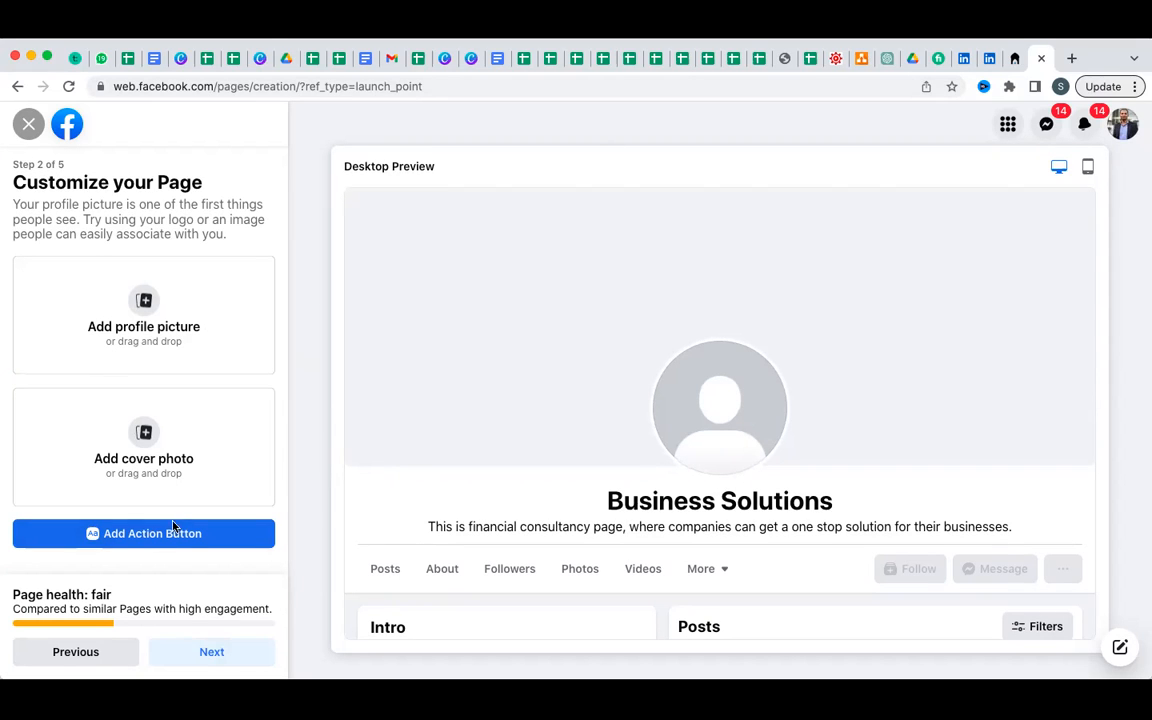
# Pass the Customize and Connect WhatsApp steps, enable Marketing & promotional emails, and select Done.
pyautogui.click(201, 657)
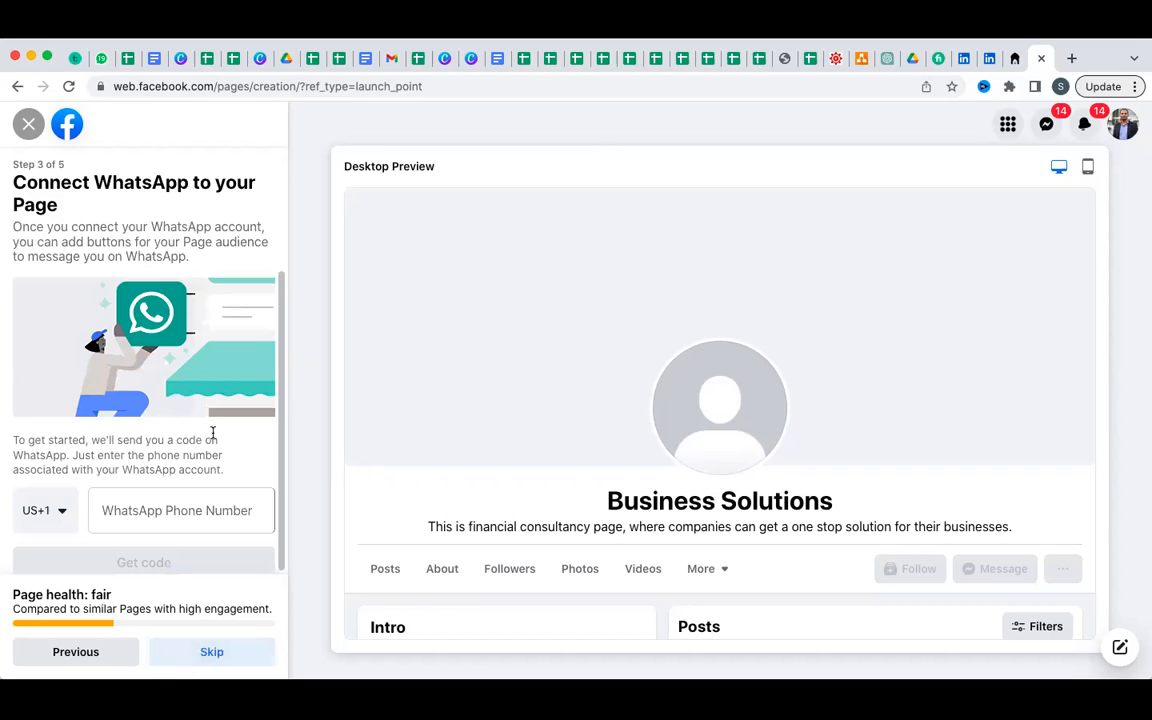
pyautogui.click(197, 654)
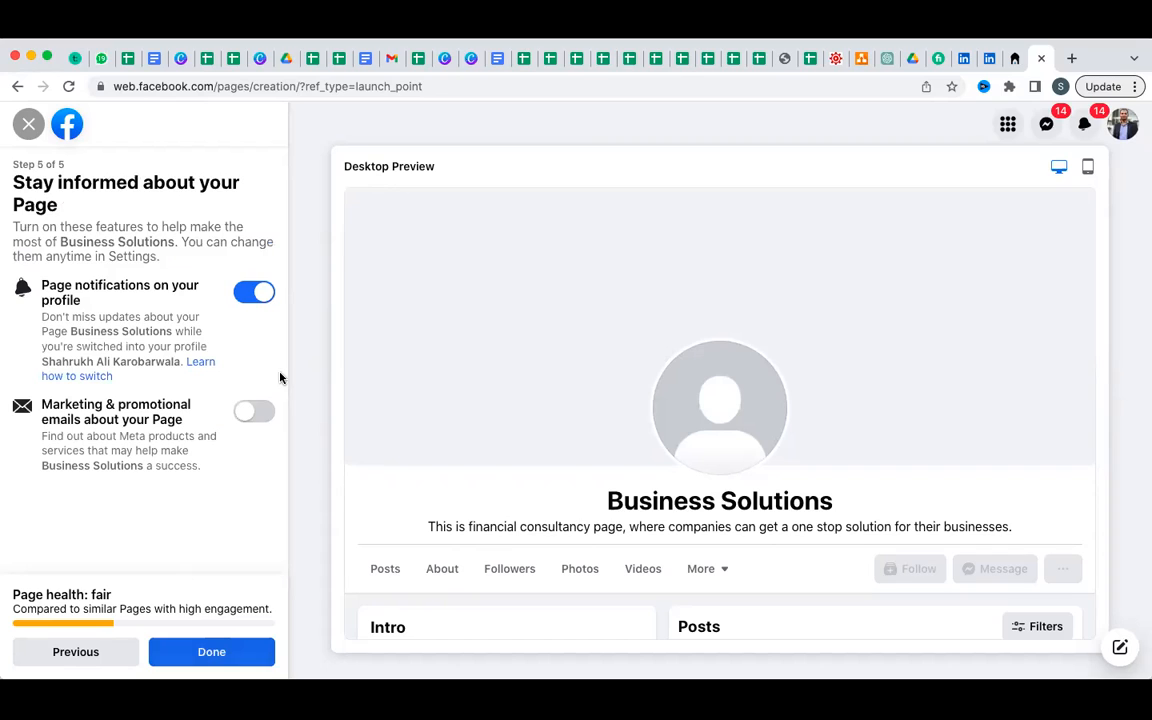
pyautogui.click(262, 420)
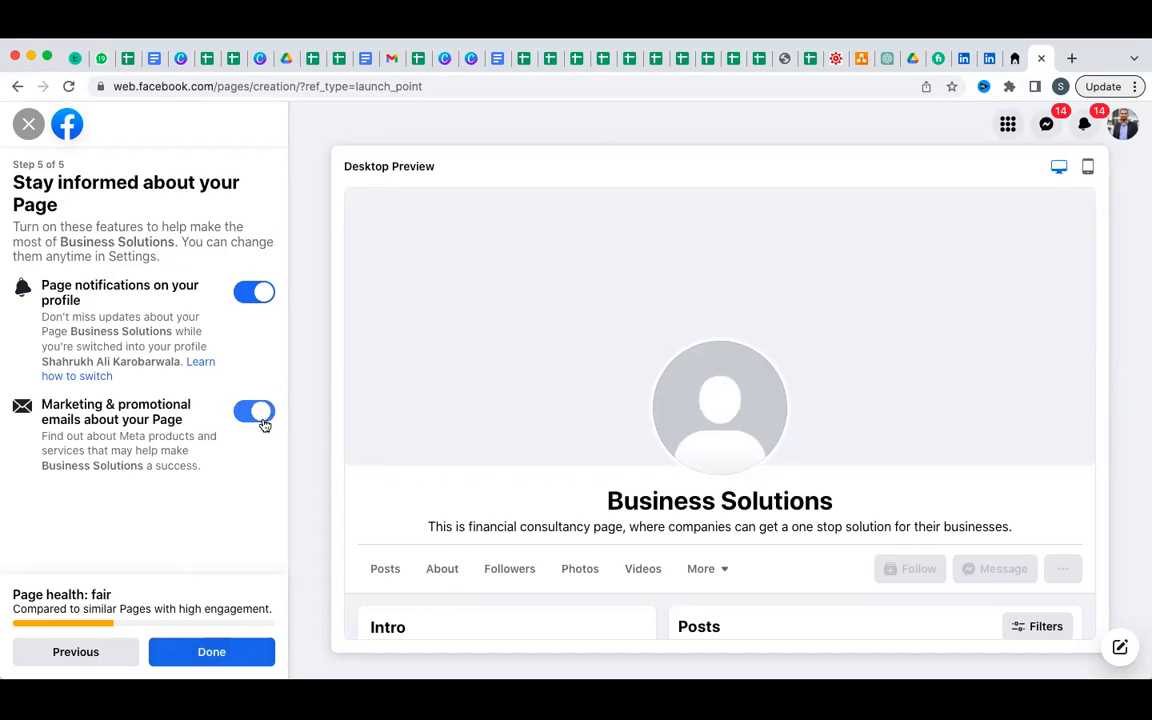
pyautogui.click(248, 651)
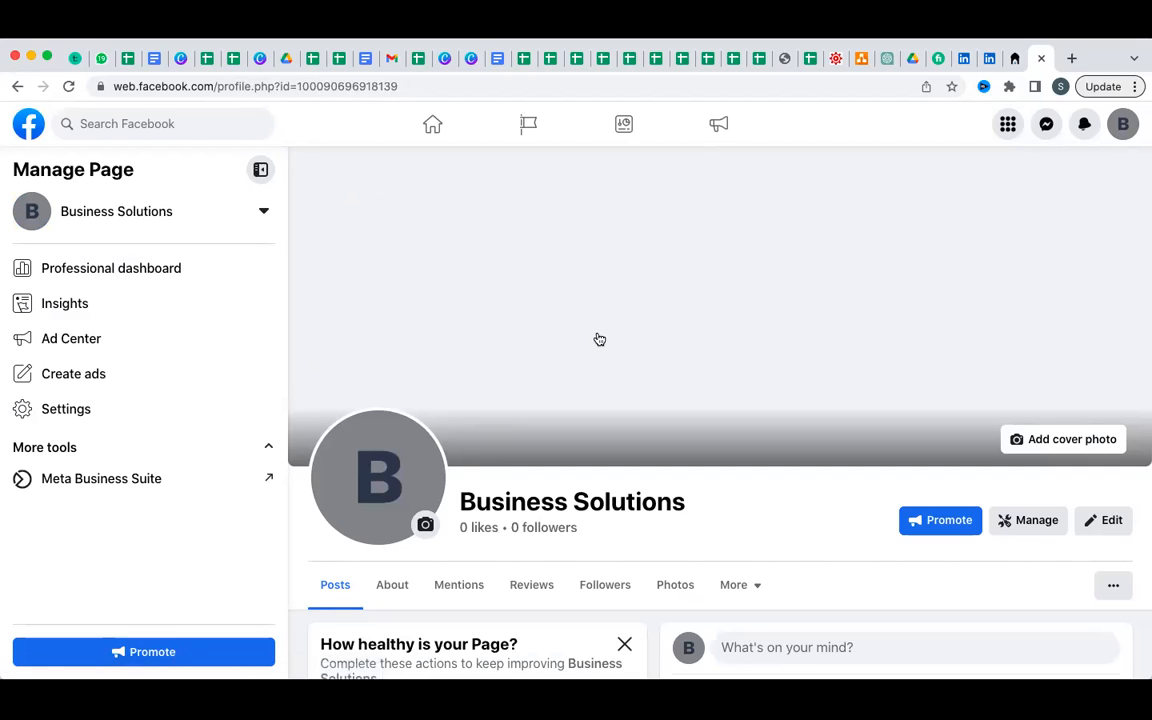
# Dismiss the 'Welcome to your new Page!' dialog and scroll the Business Solutions page.
pyautogui.scroll(-5, 599, 340)
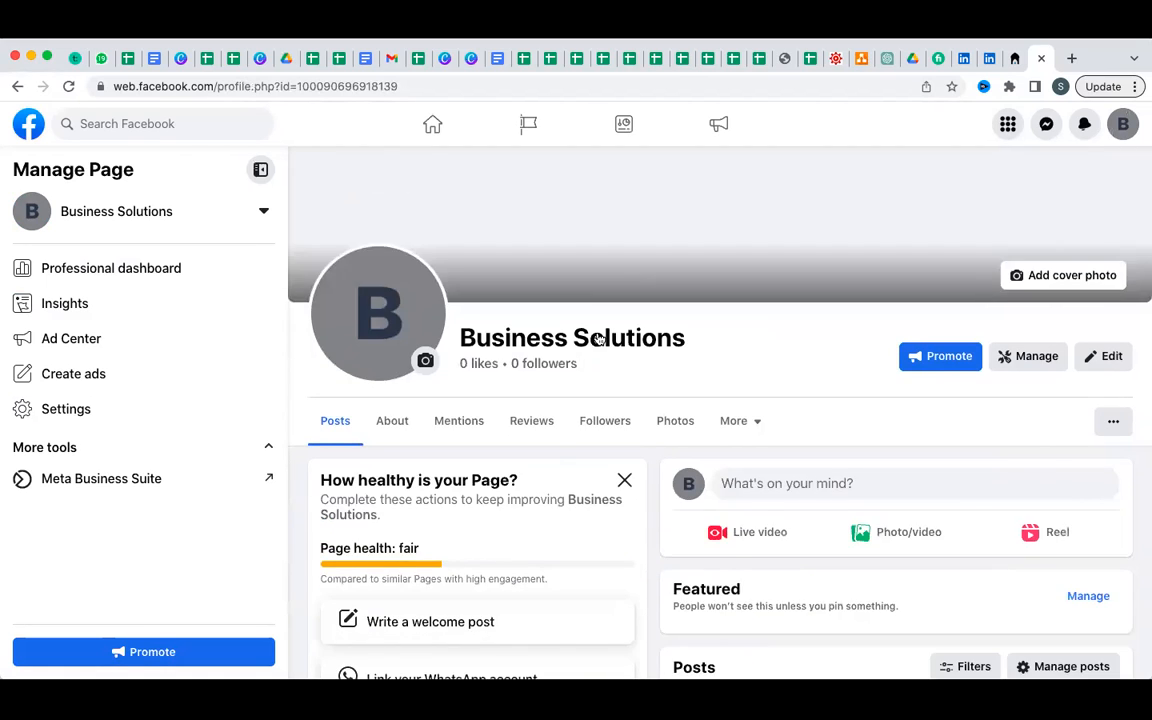
pyautogui.scroll(-1, 599, 340)
pyautogui.scroll(5, 599, 339)
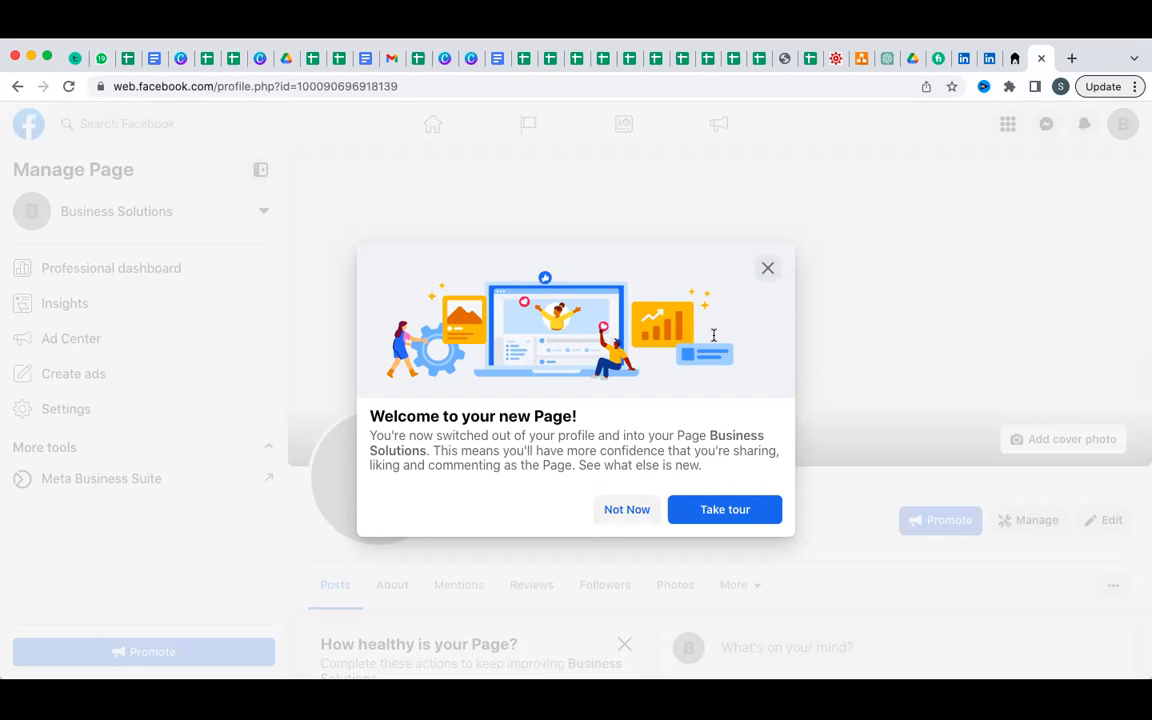
pyautogui.click(766, 268)
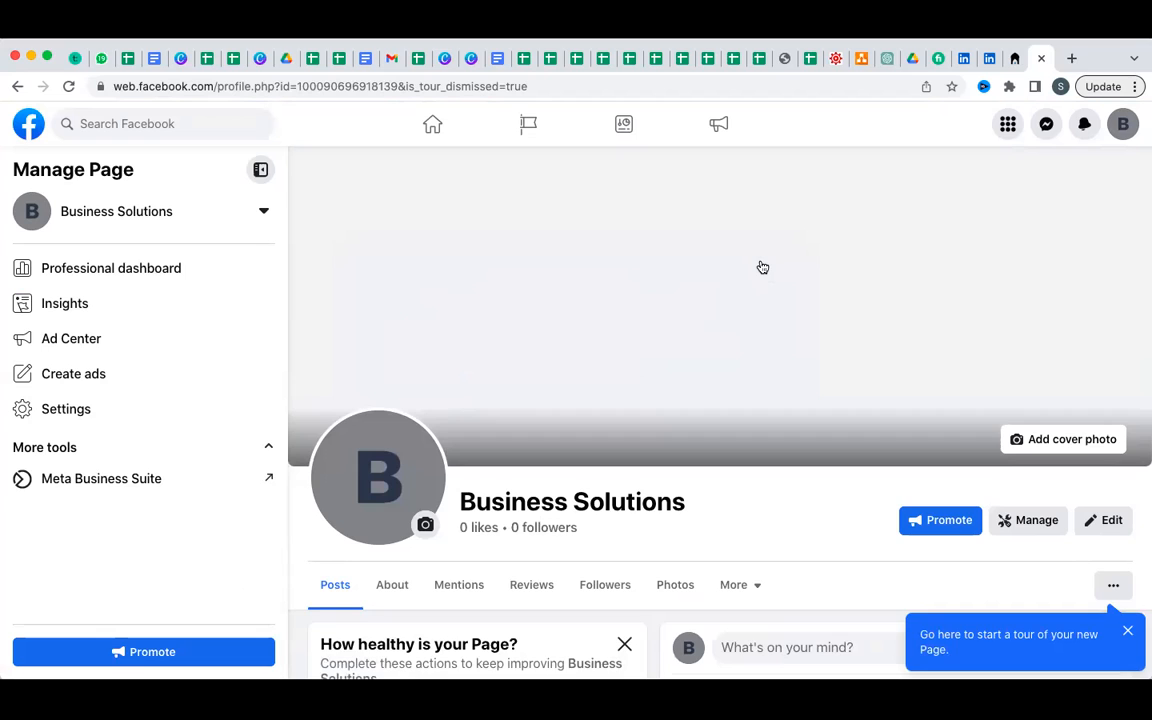
pyautogui.scroll(-5, 762, 267)
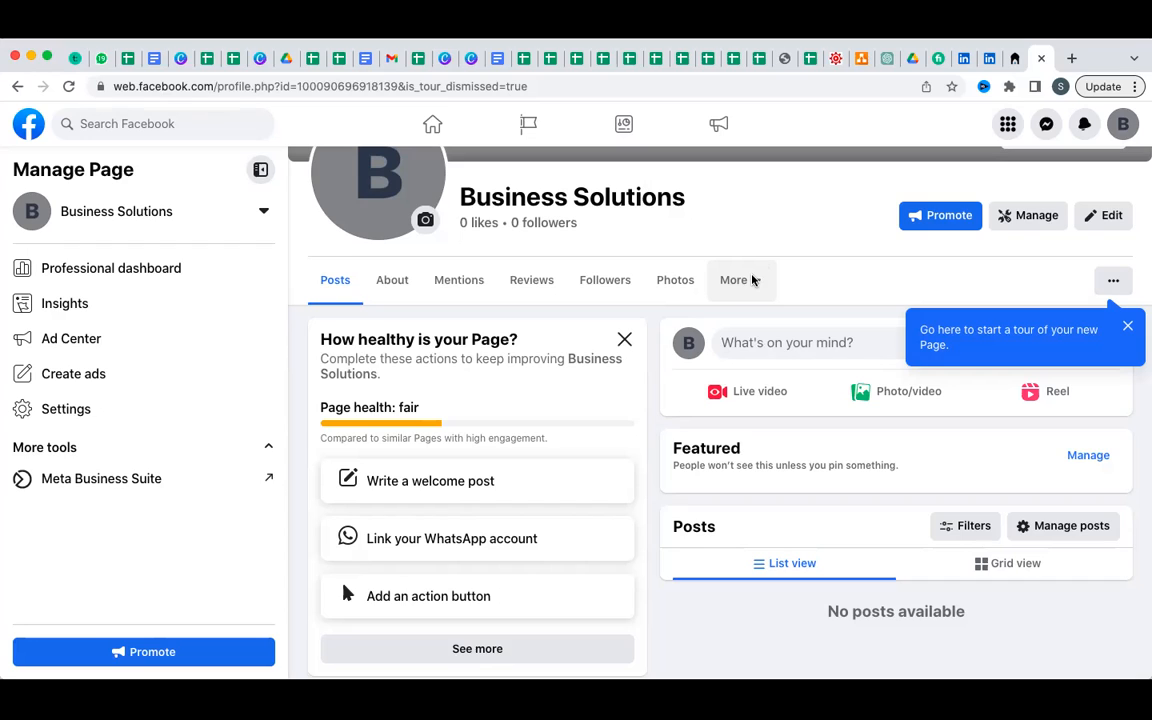
# Under More > About, scroll to Basic info and bring up the Add hours editor.
pyautogui.click(753, 280)
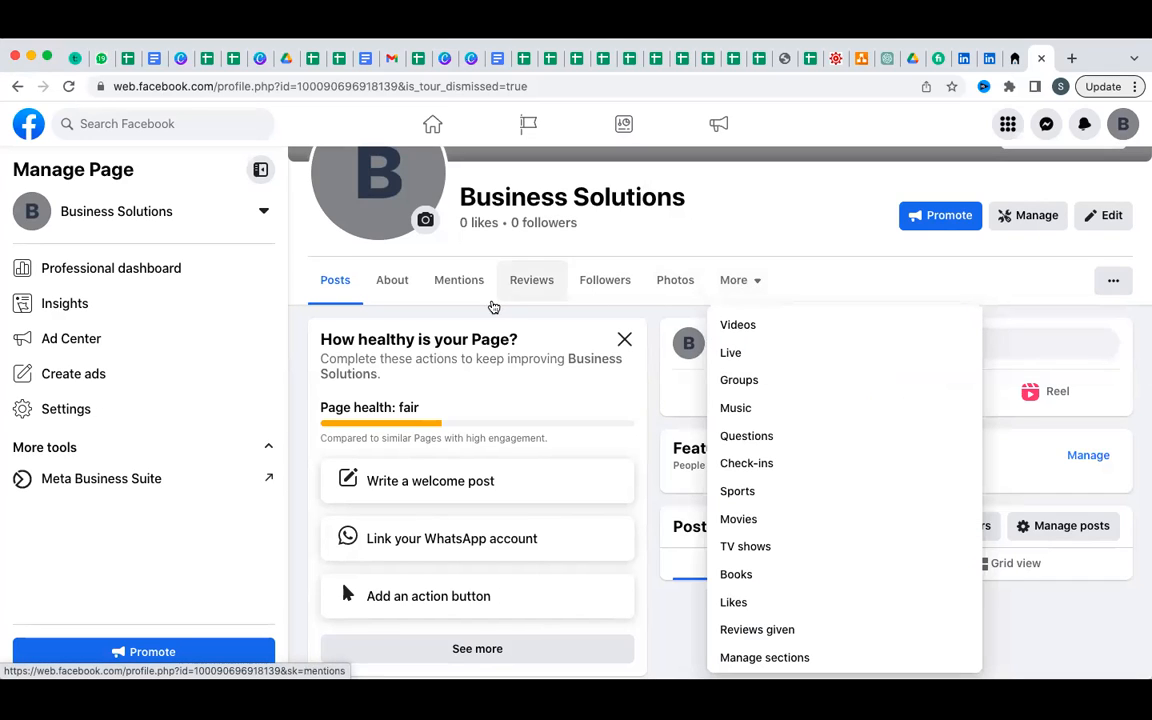
pyautogui.click(386, 281)
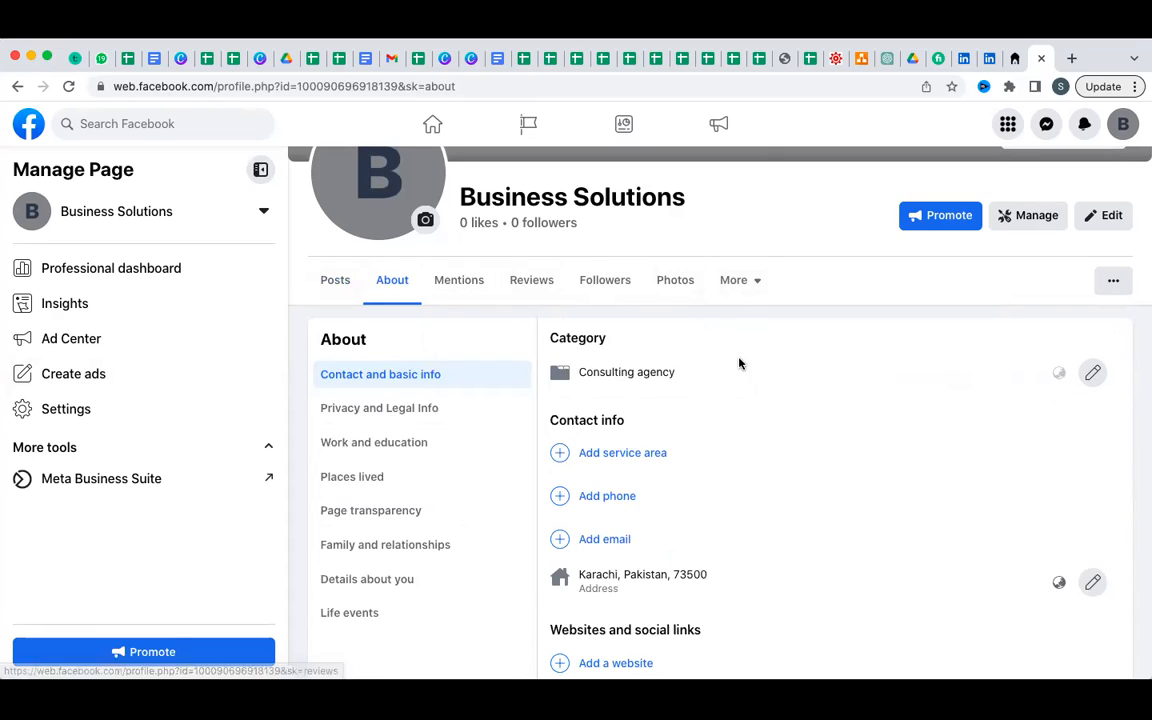
pyautogui.scroll(-1, 740, 364)
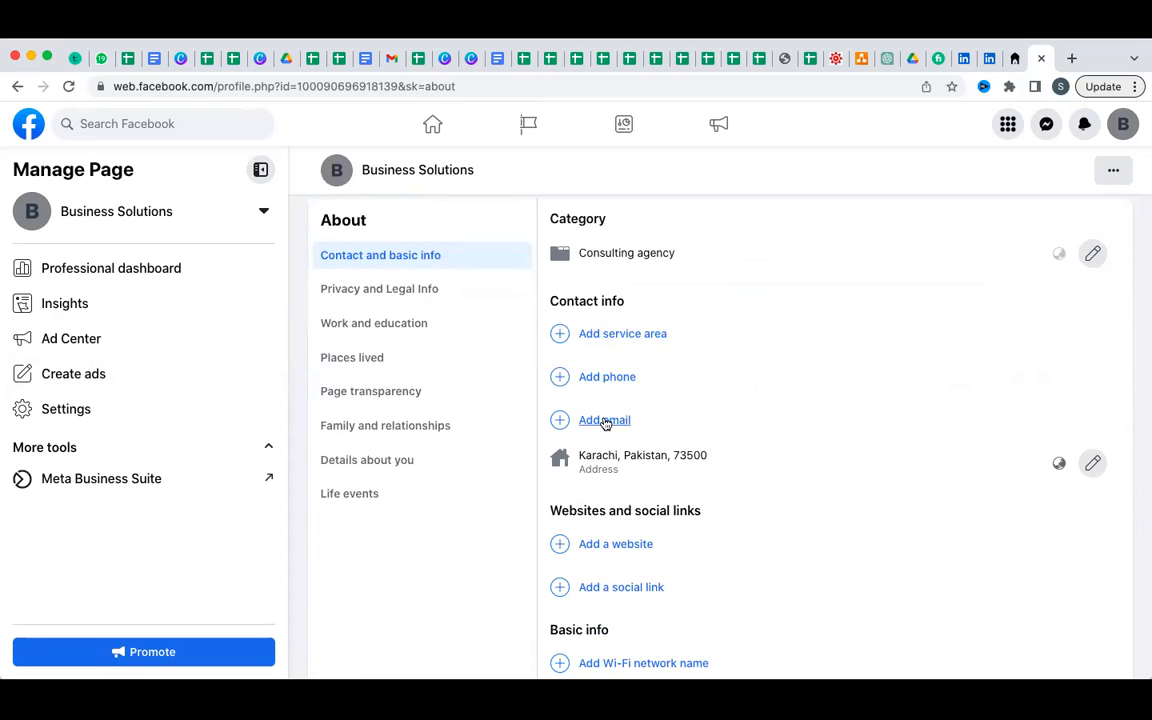
pyautogui.scroll(-5, 605, 424)
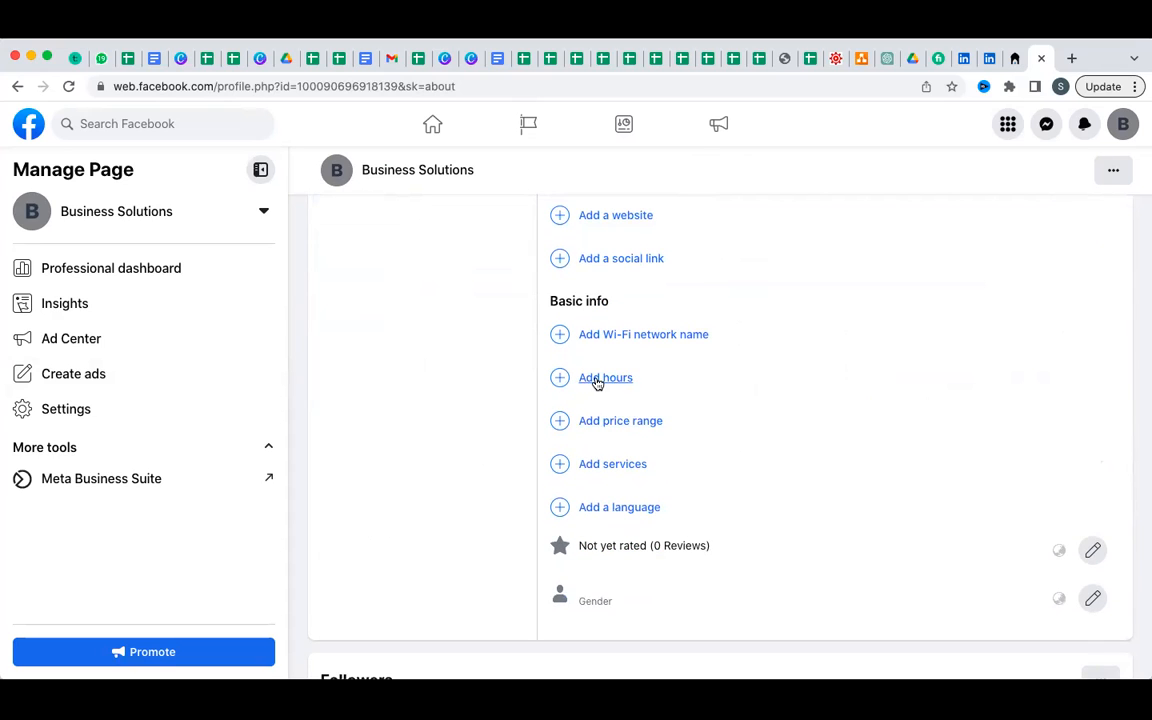
pyautogui.click(597, 380)
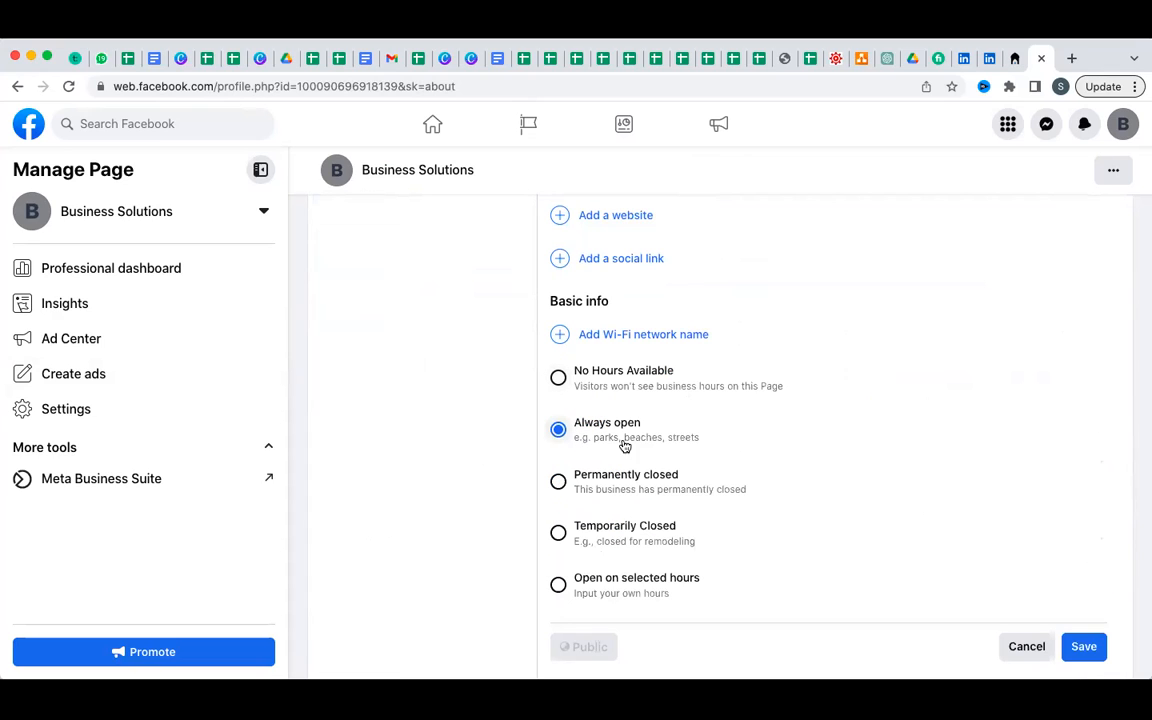
# Try 'Open on selected hours', then set the page hours to 'Always open' and save.
pyautogui.scroll(-1, 751, 391)
pyautogui.scroll(-2, 751, 391)
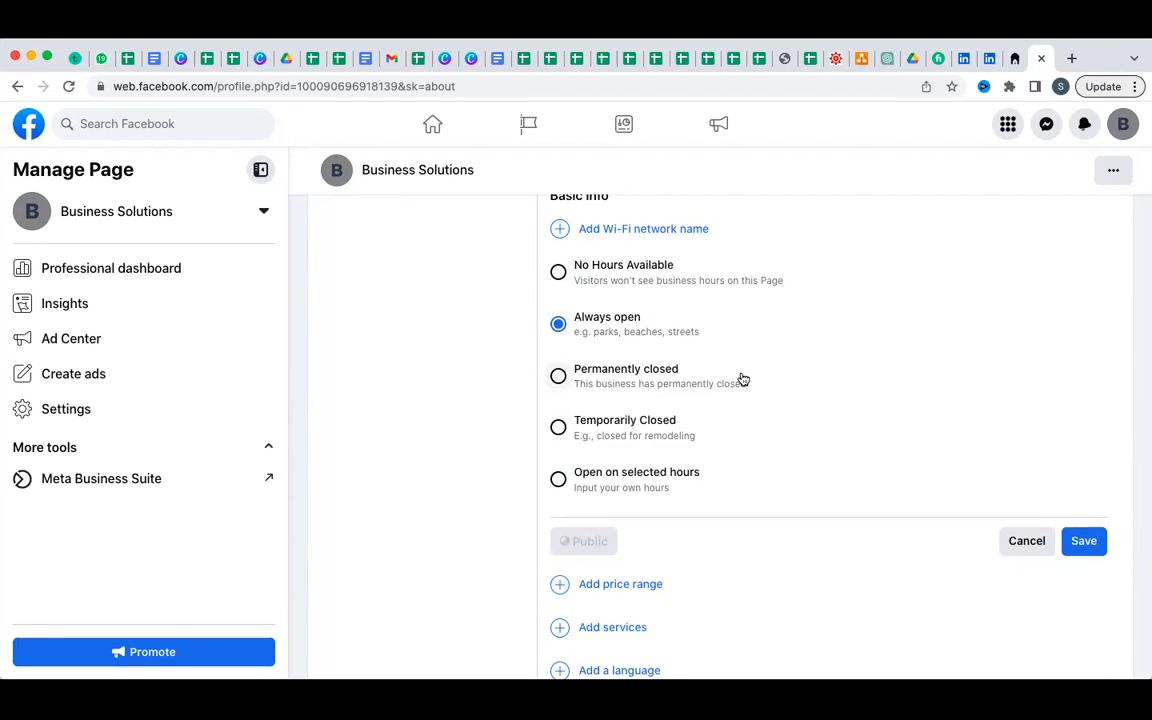
pyautogui.click(596, 478)
pyautogui.scroll(-5, 596, 478)
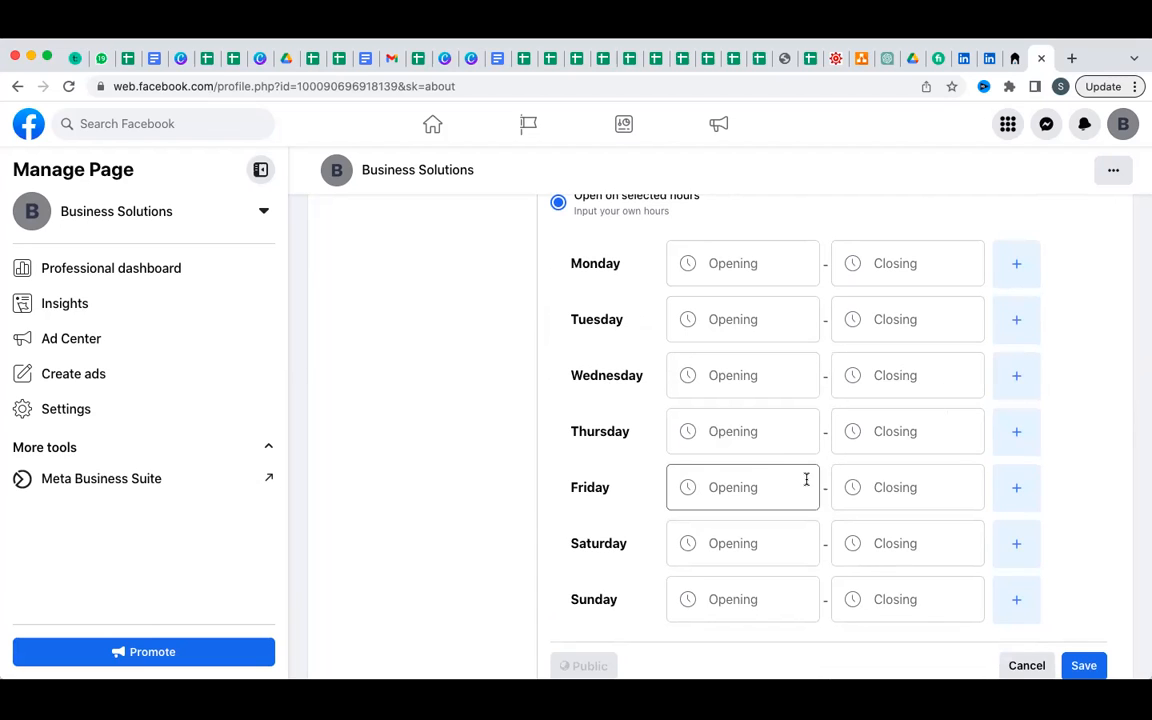
pyautogui.scroll(-3, 667, 430)
pyautogui.scroll(5, 667, 431)
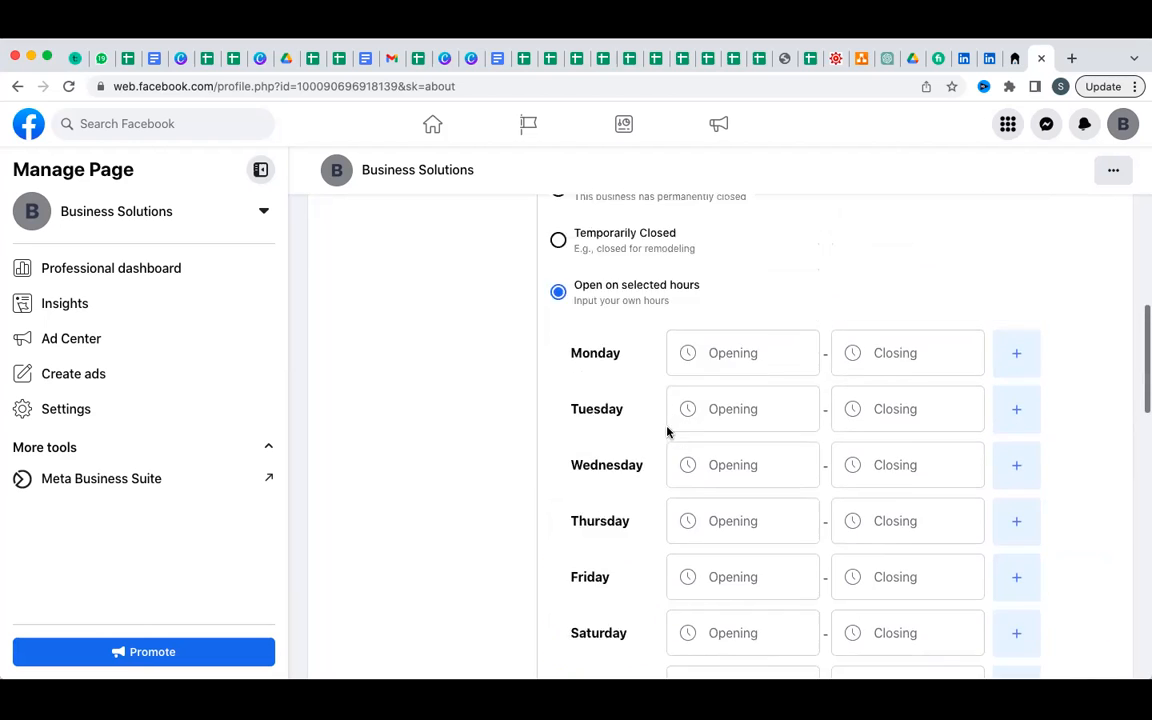
pyautogui.scroll(4, 667, 430)
pyautogui.click(558, 346)
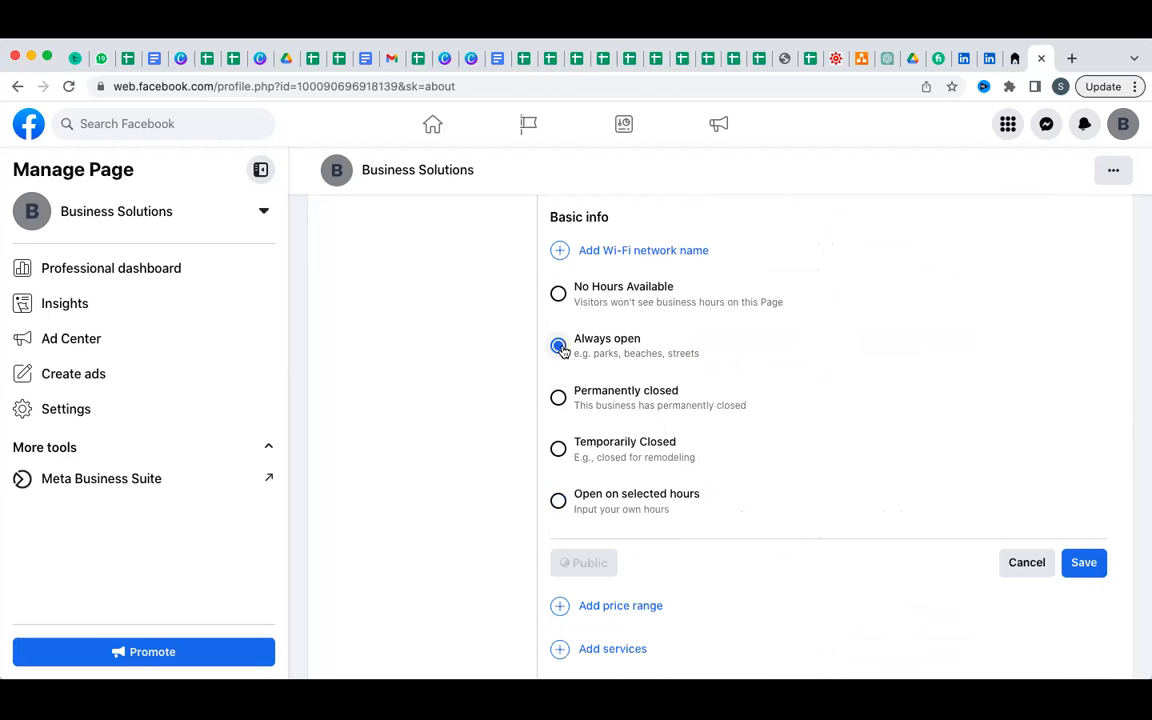
pyautogui.click(1083, 568)
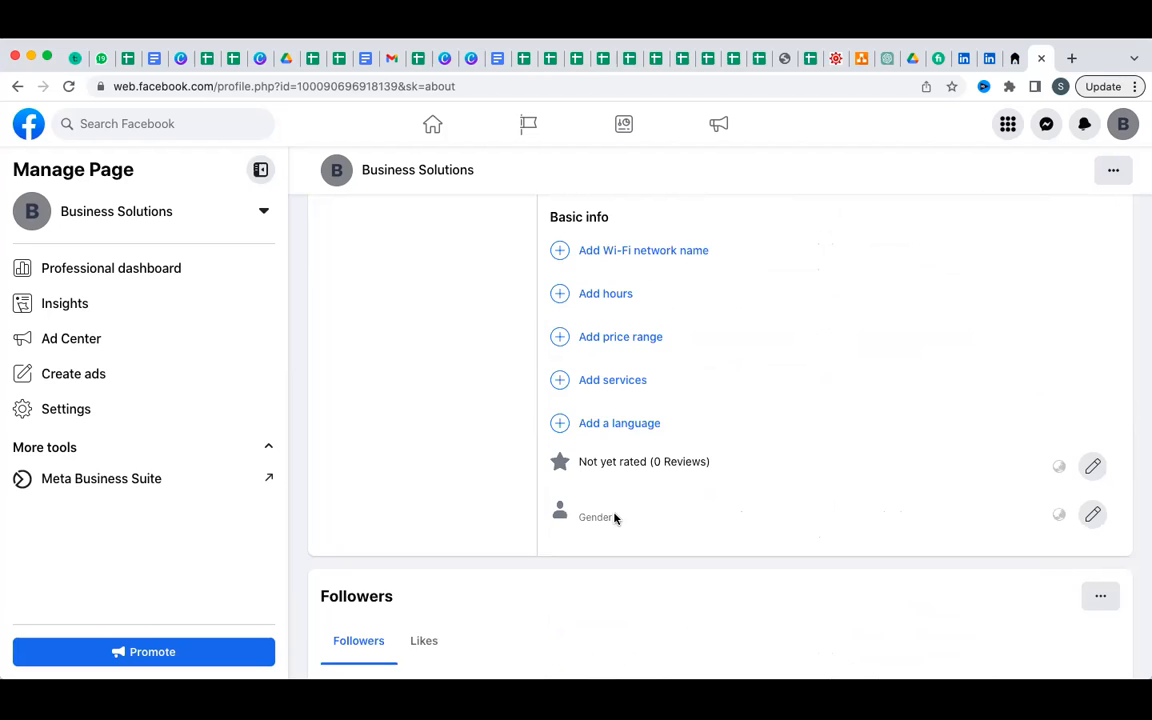
pyautogui.scroll(1, 705, 417)
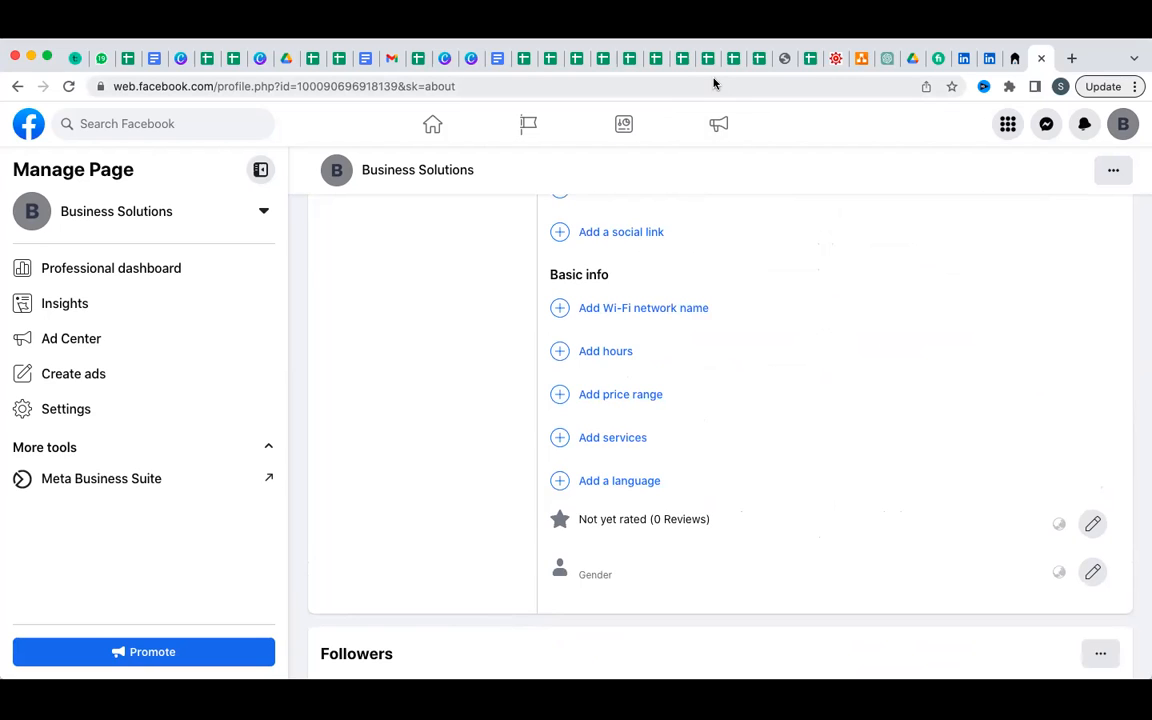
pyautogui.scroll(1, 632, 373)
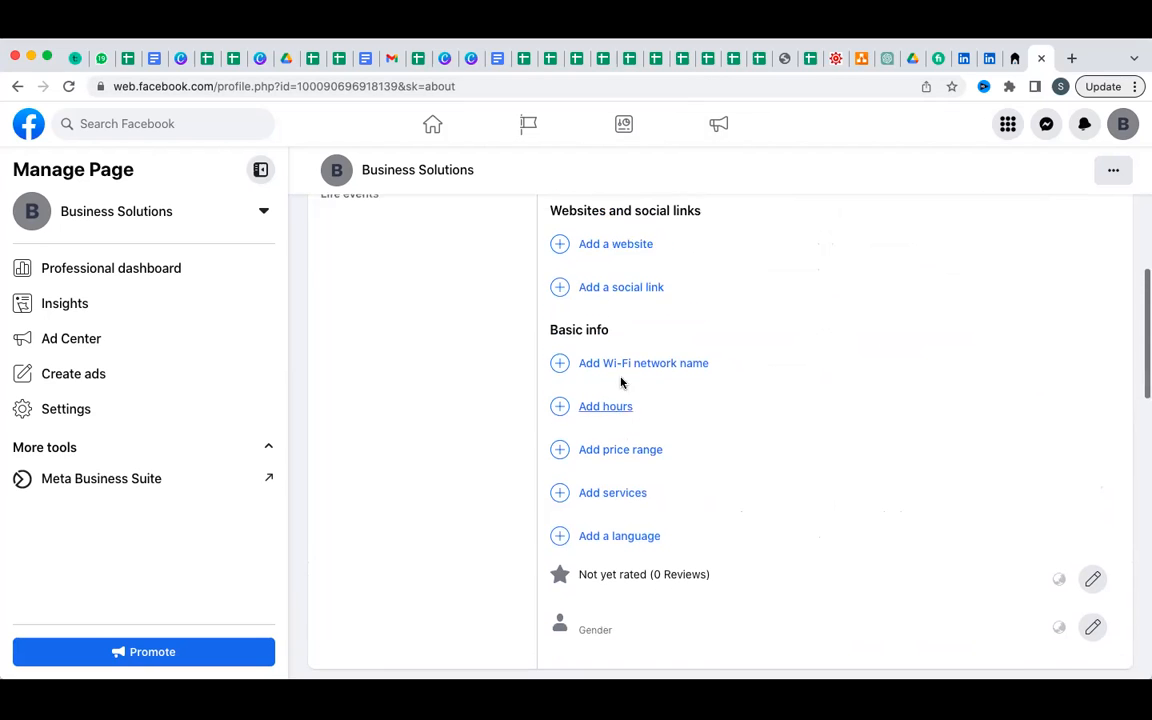
pyautogui.scroll(5, 676, 304)
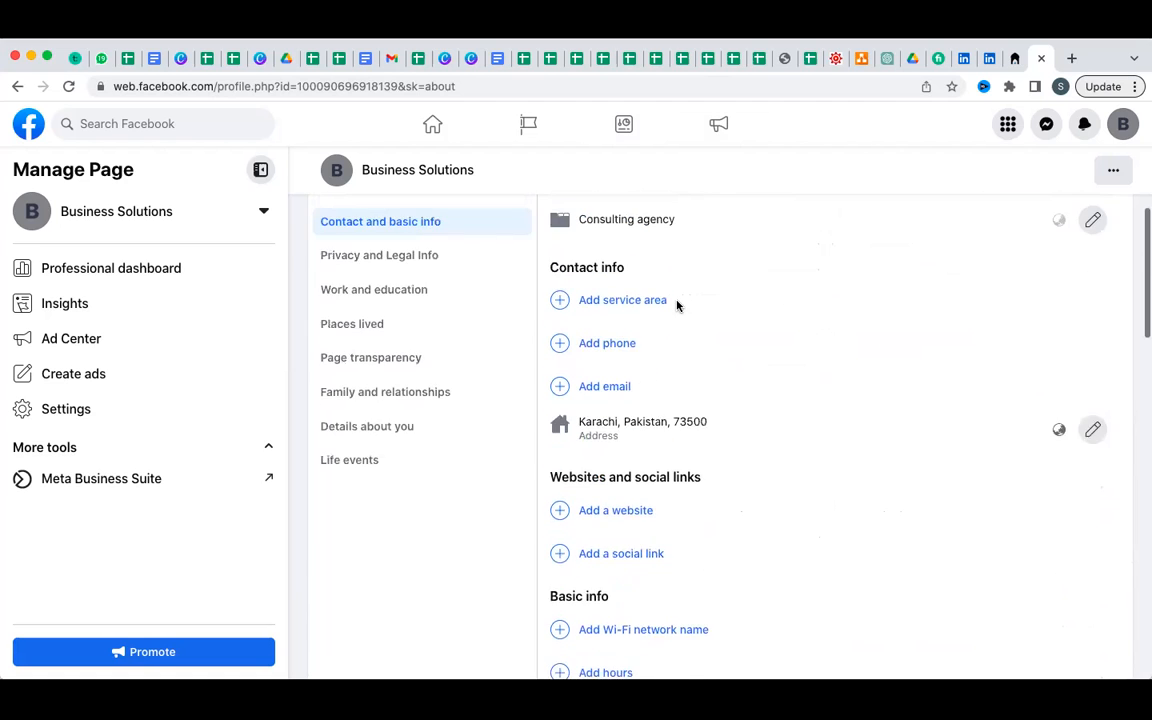
# Show the empty Details about you section of the Business Solutions About panel.
pyautogui.scroll(2, 676, 304)
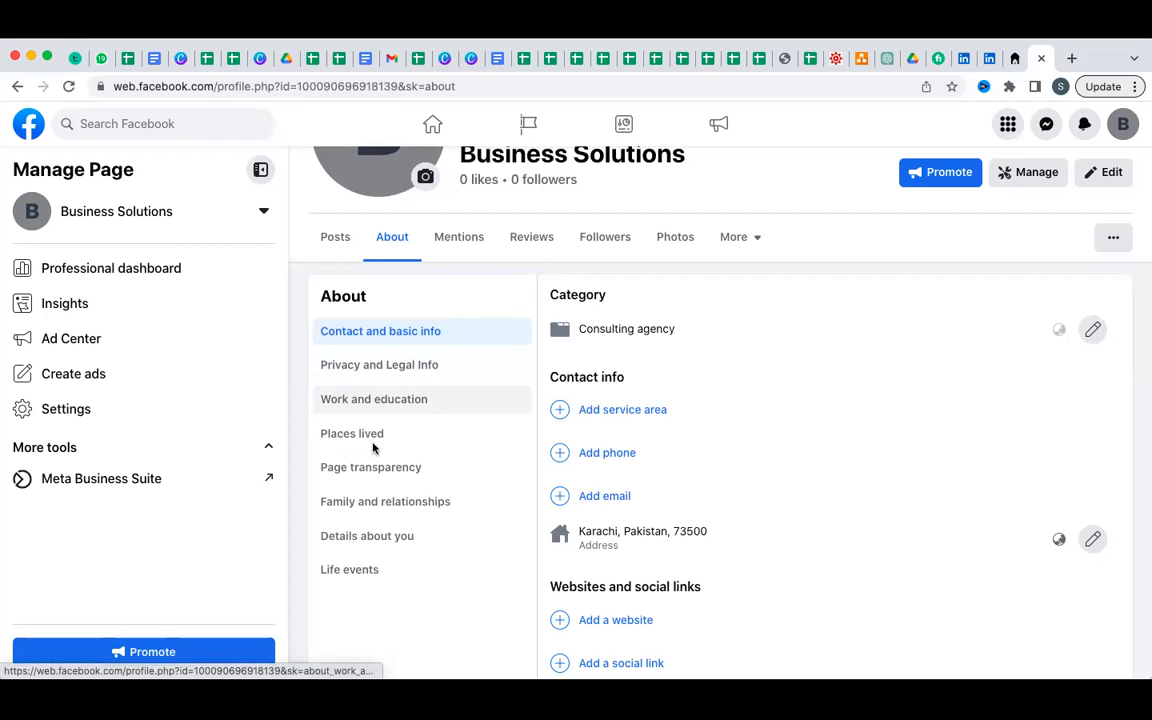
pyautogui.click(366, 538)
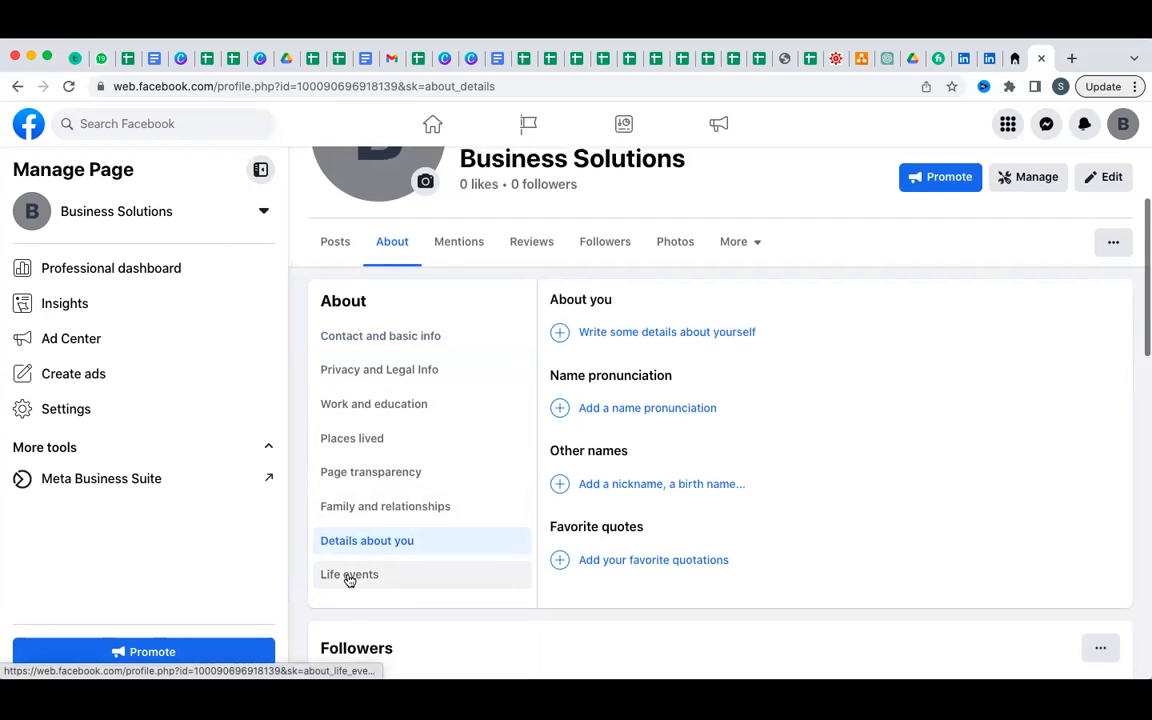
pyautogui.scroll(3, 349, 578)
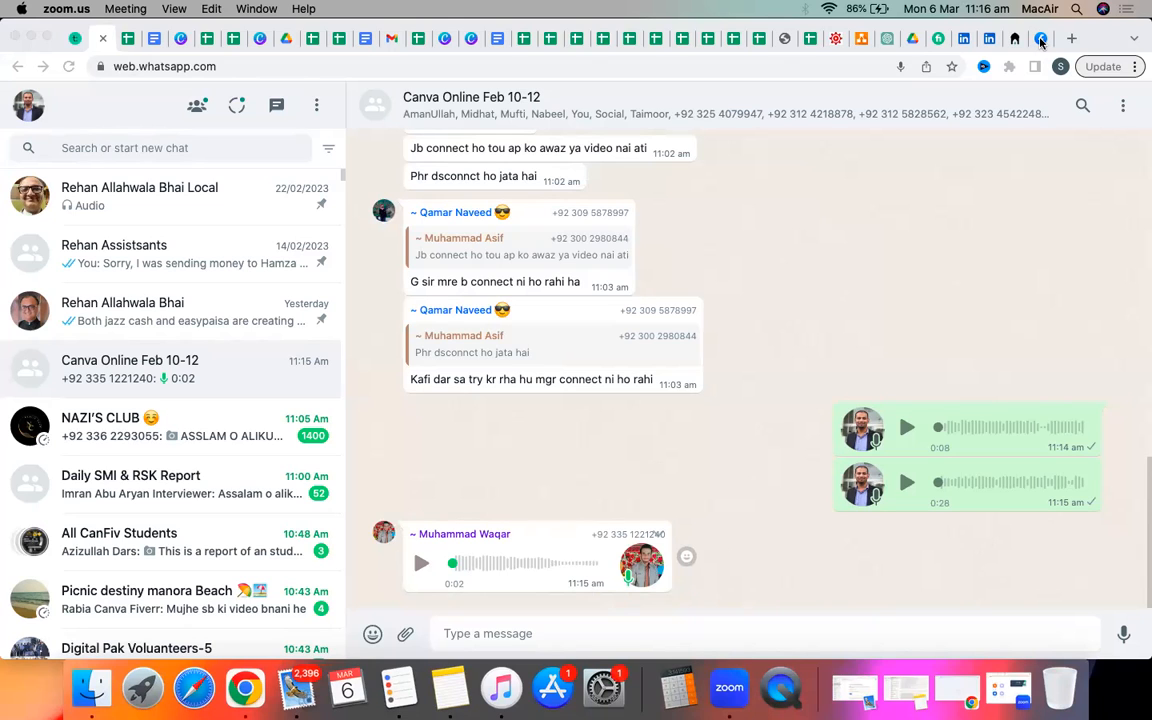
# Return to the Business Solutions page and open Settings from the Manage Page sidebar.
pyautogui.click(1041, 40)
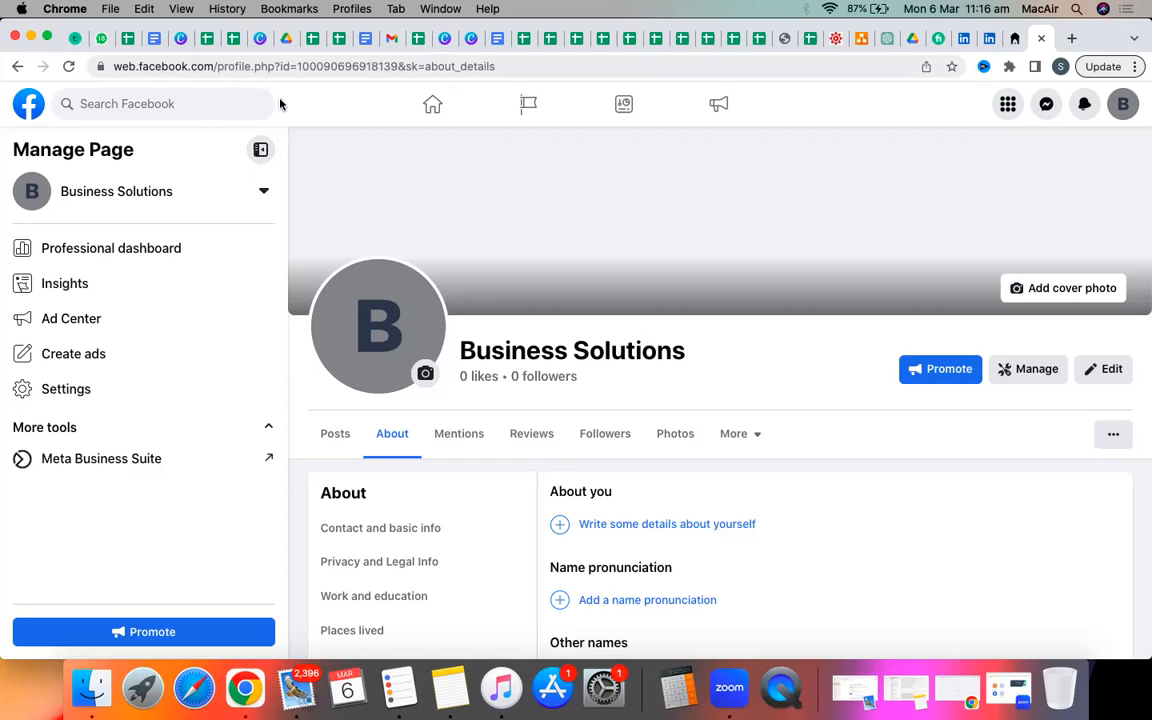
pyautogui.click(58, 395)
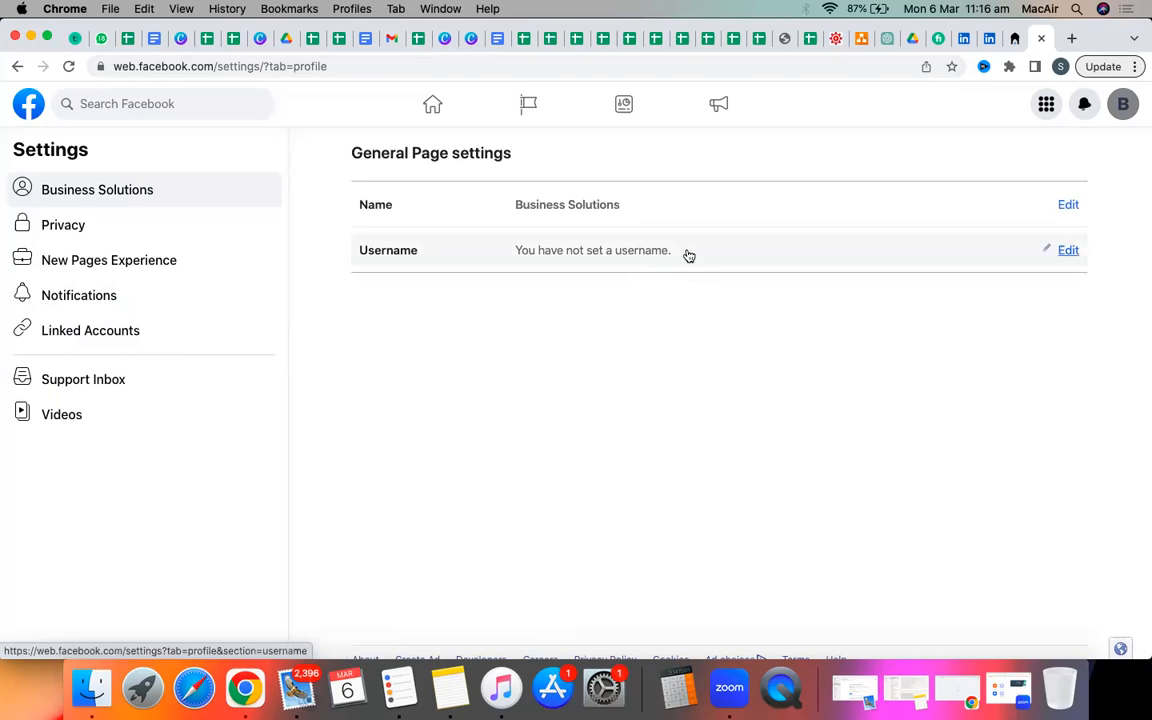
# Try usernames like businesssolutionsllc until businesssolutionofficial shows as available, then save it.
pyautogui.click(1068, 251)
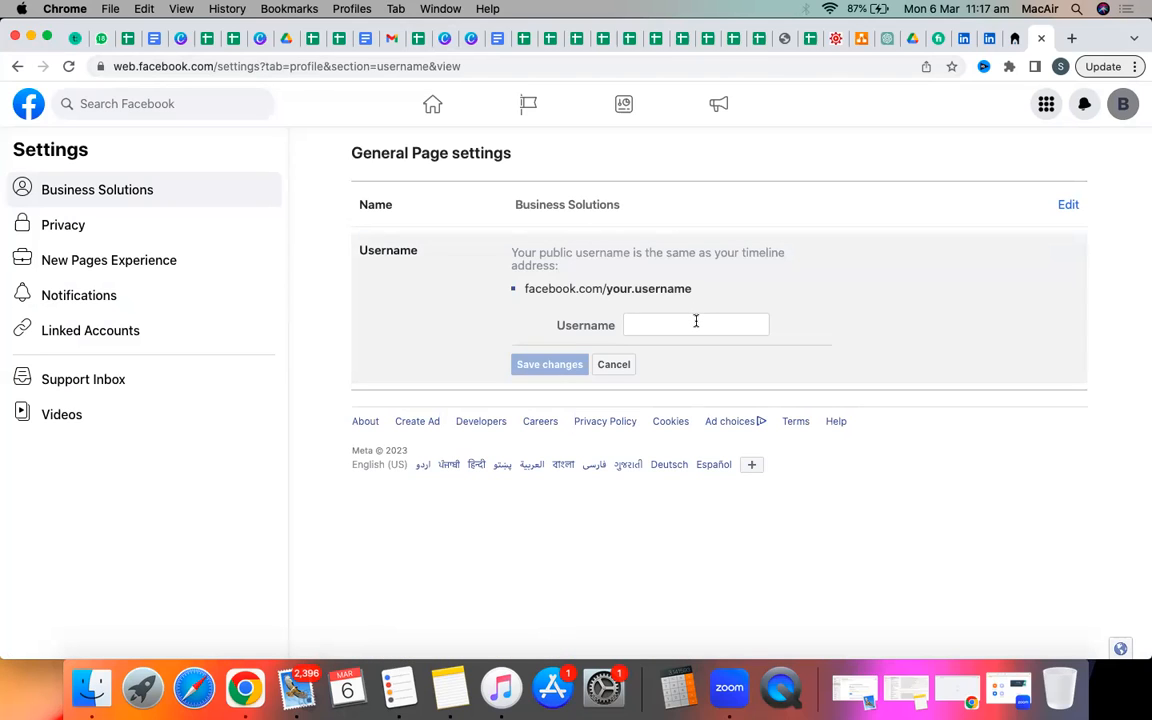
pyautogui.click(696, 321)
pyautogui.write('businesssolutions')
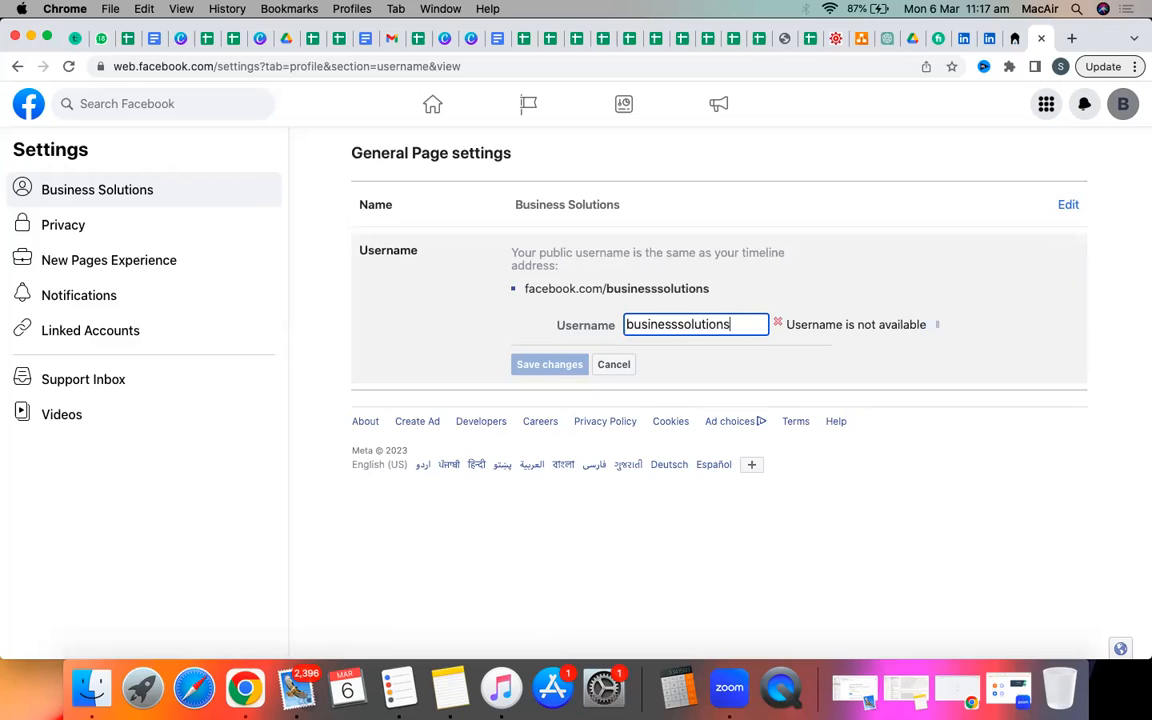
pyautogui.write('llc')
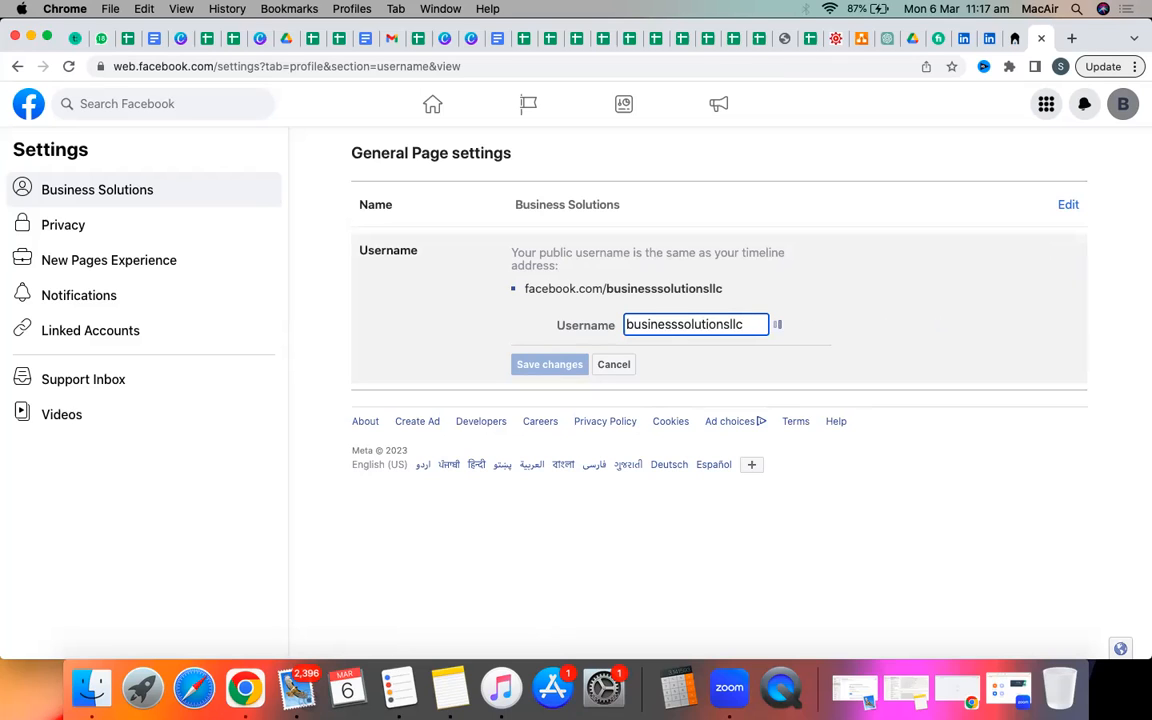
pyautogui.press('BackSpace')
pyautogui.press('BackSpace')
pyautogui.press('BackSpace')
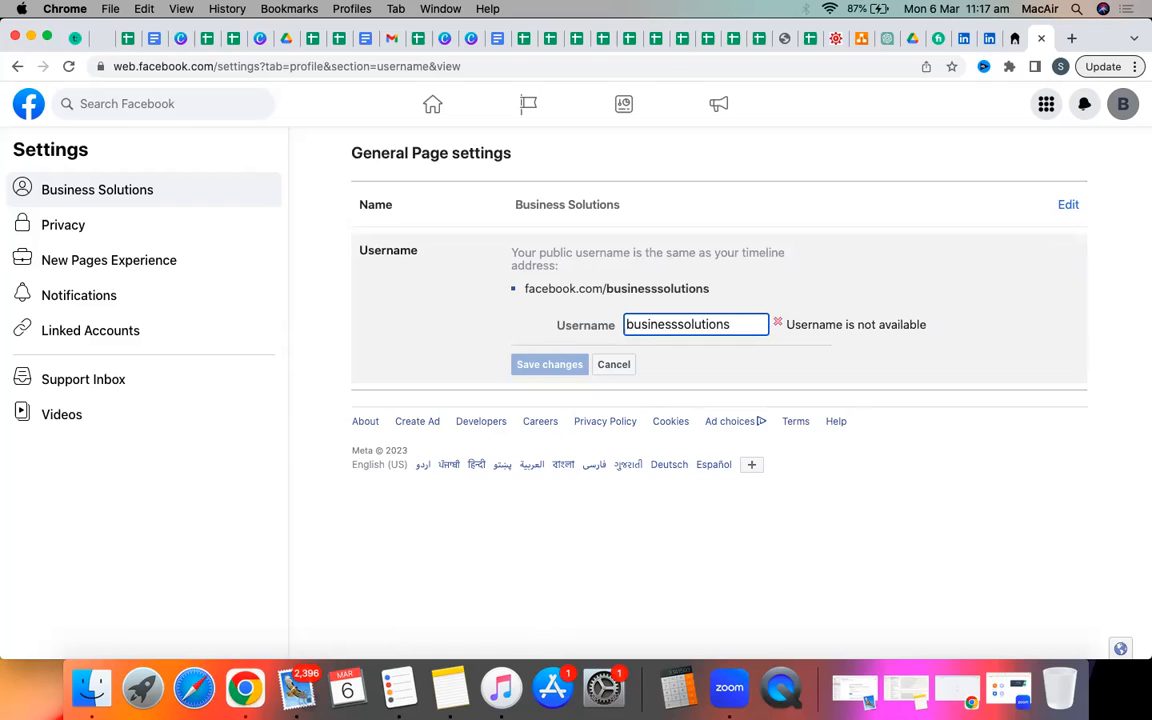
pyautogui.write('ltd')
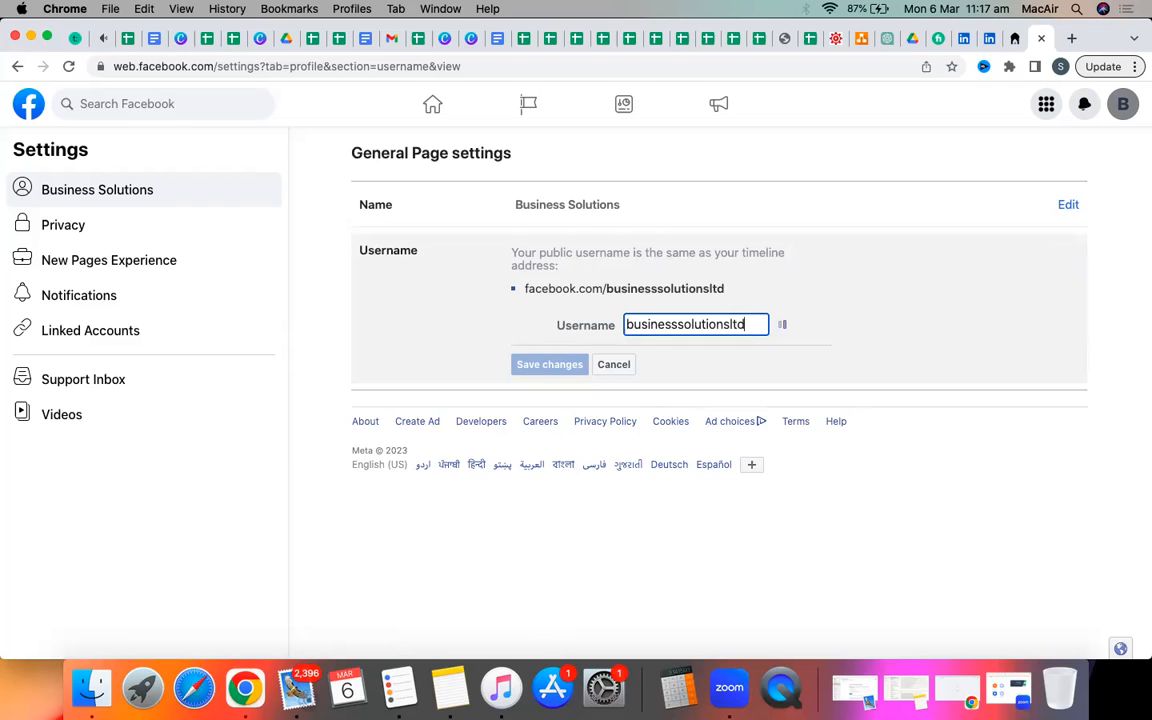
pyautogui.press('BackSpace')
pyautogui.press('BackSpace')
pyautogui.press('BackSpace')
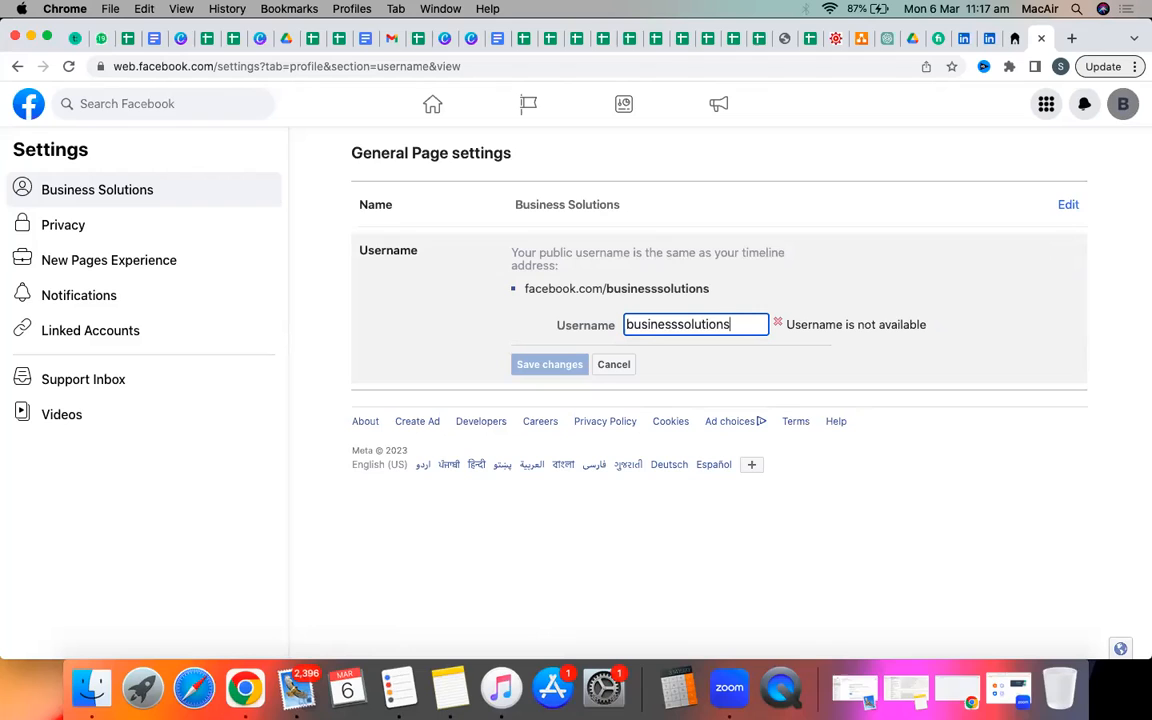
pyautogui.write('sss')
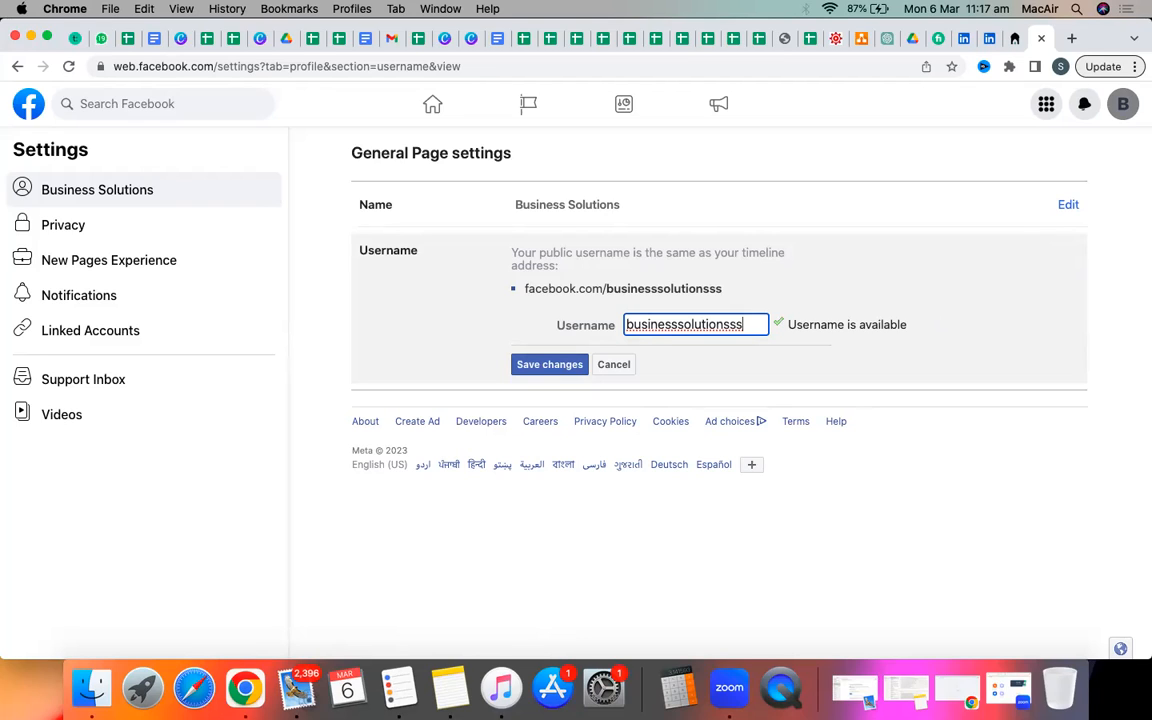
pyautogui.press('BackSpace')
pyautogui.press('BackSpace')
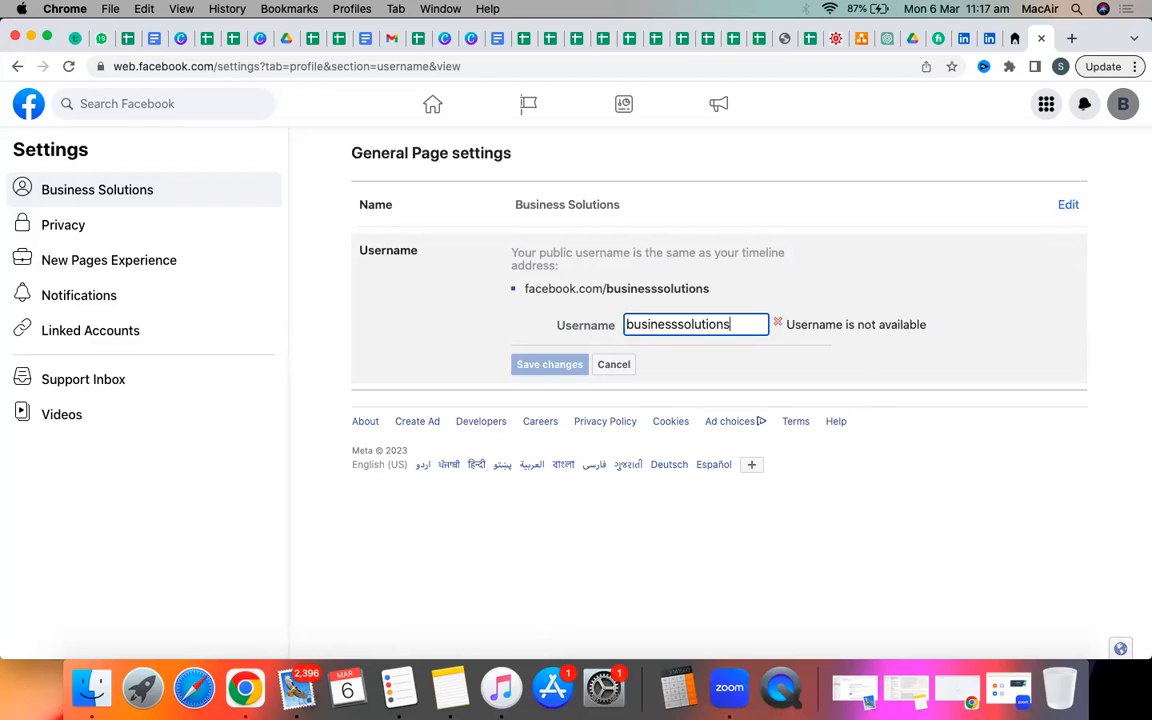
pyautogui.press('BackSpace')
pyautogui.write('official')
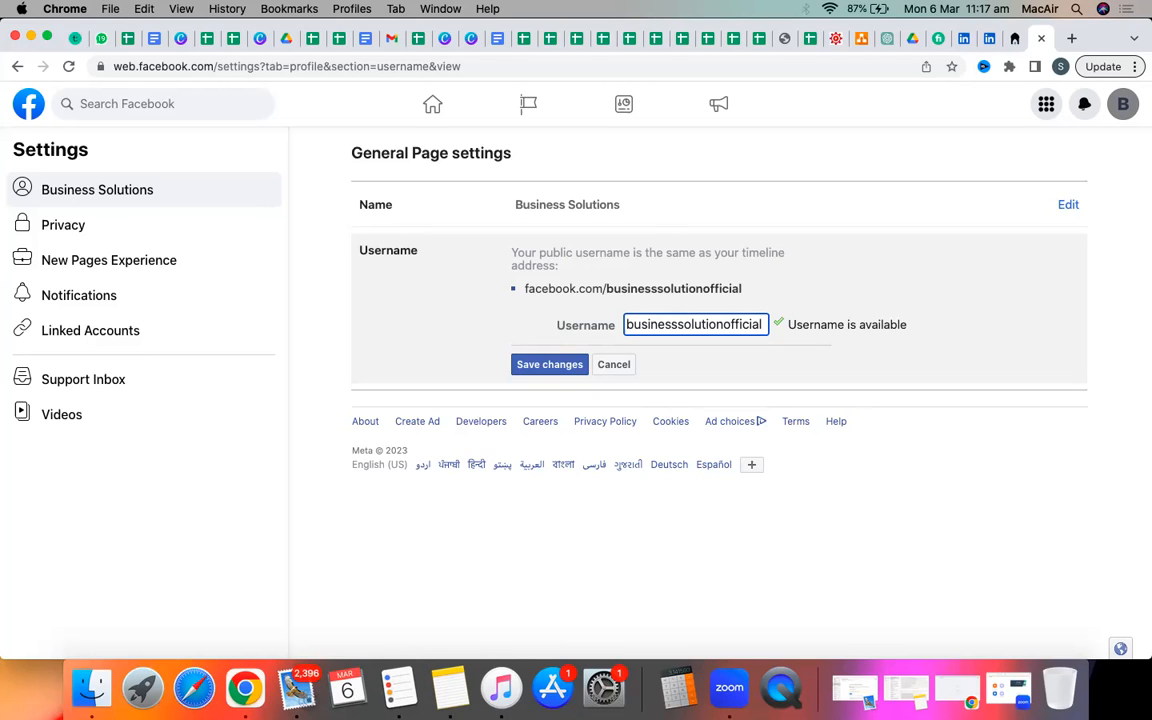
pyautogui.click(521, 366)
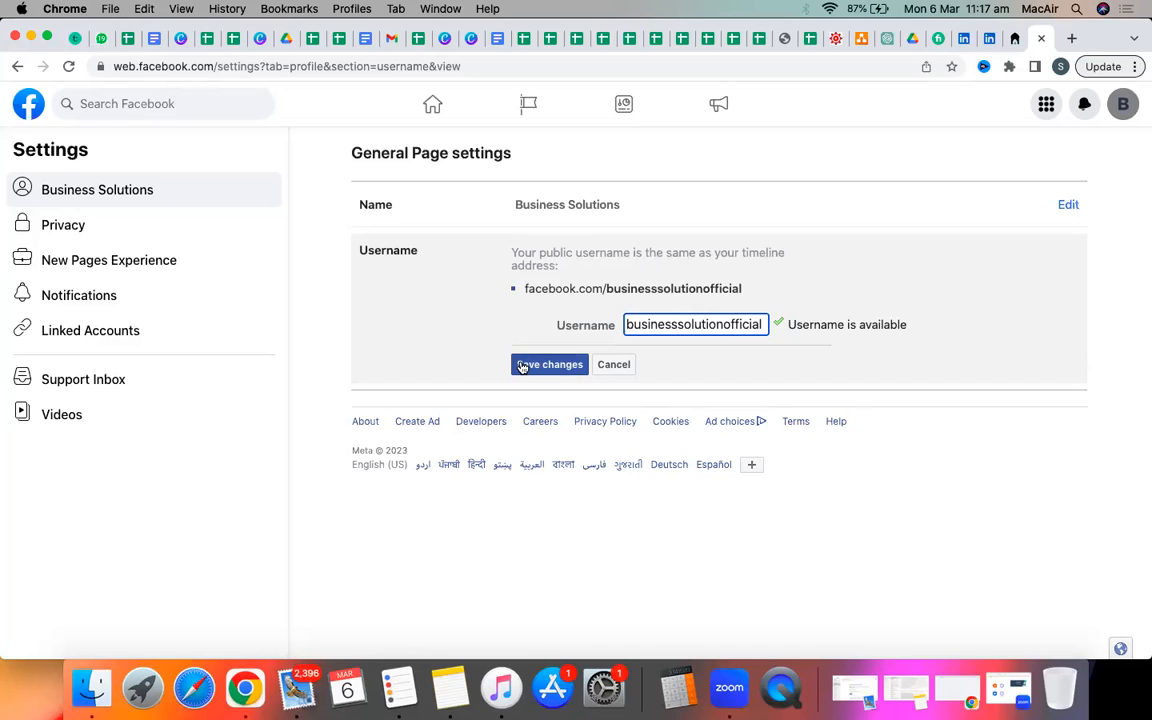
# Confirm the businesssolutionofficial username change by re-entering the account password.
pyautogui.click(523, 366)
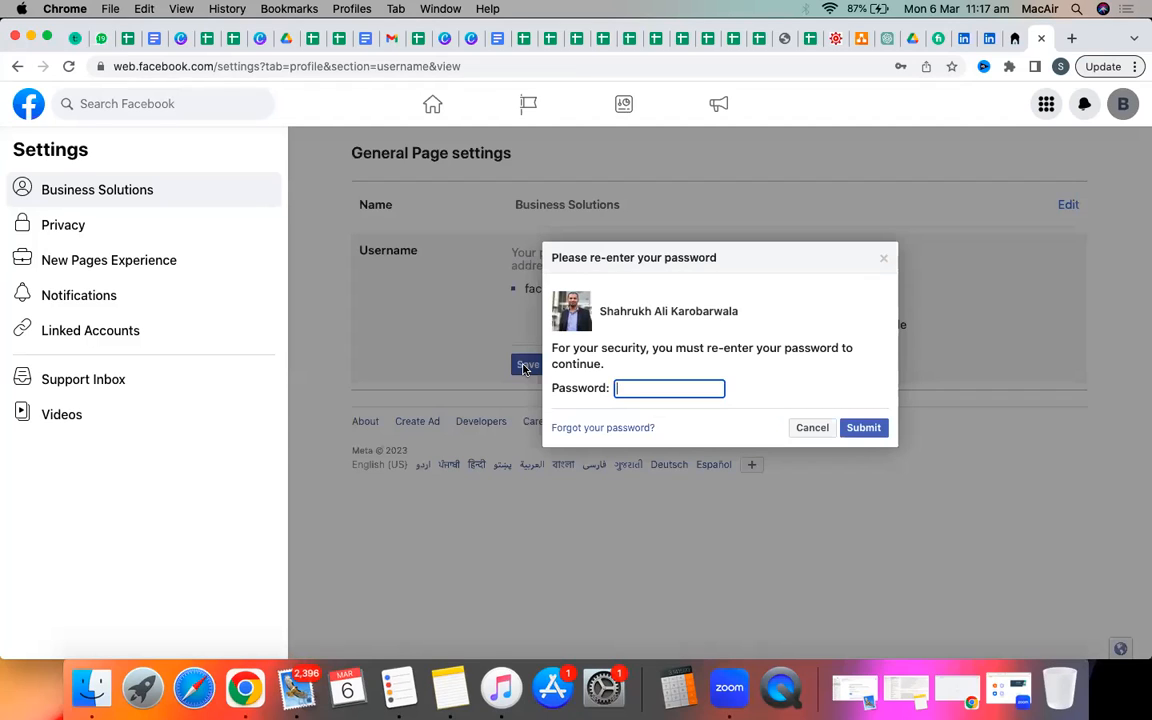
pyautogui.write('••••')
pyautogui.press('Return')
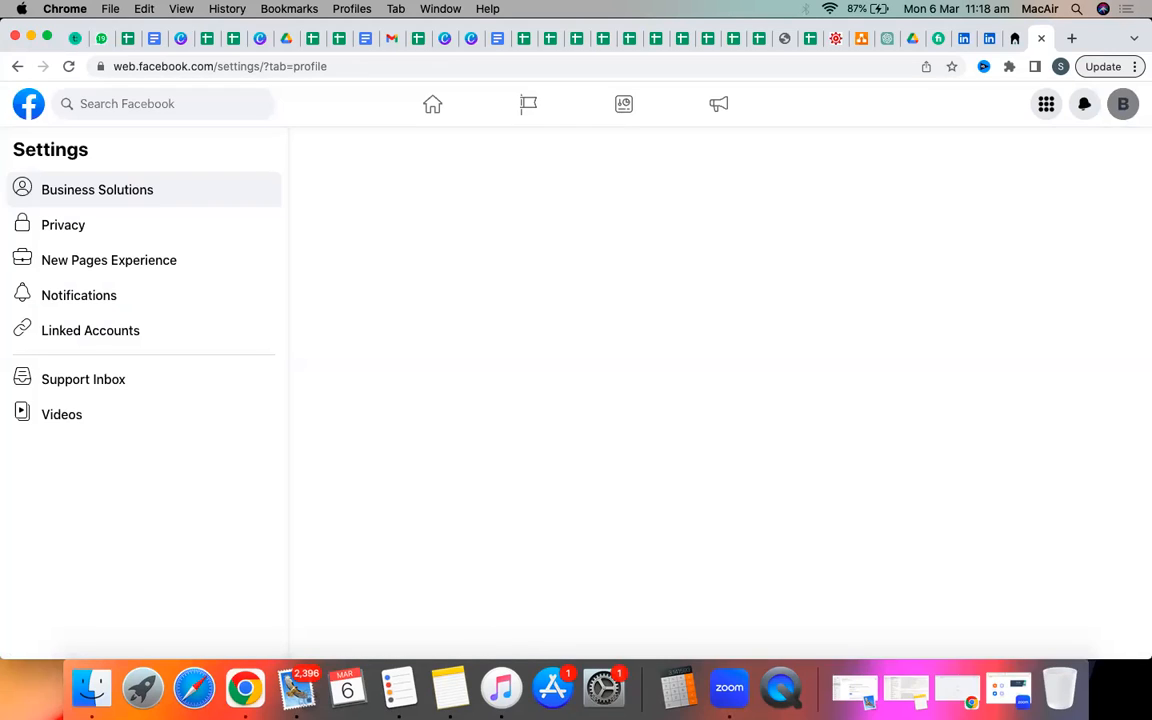
# Go through the home feed to the Business Solutions page at facebook.com/businesssolutionofficial.
pyautogui.click(26, 106)
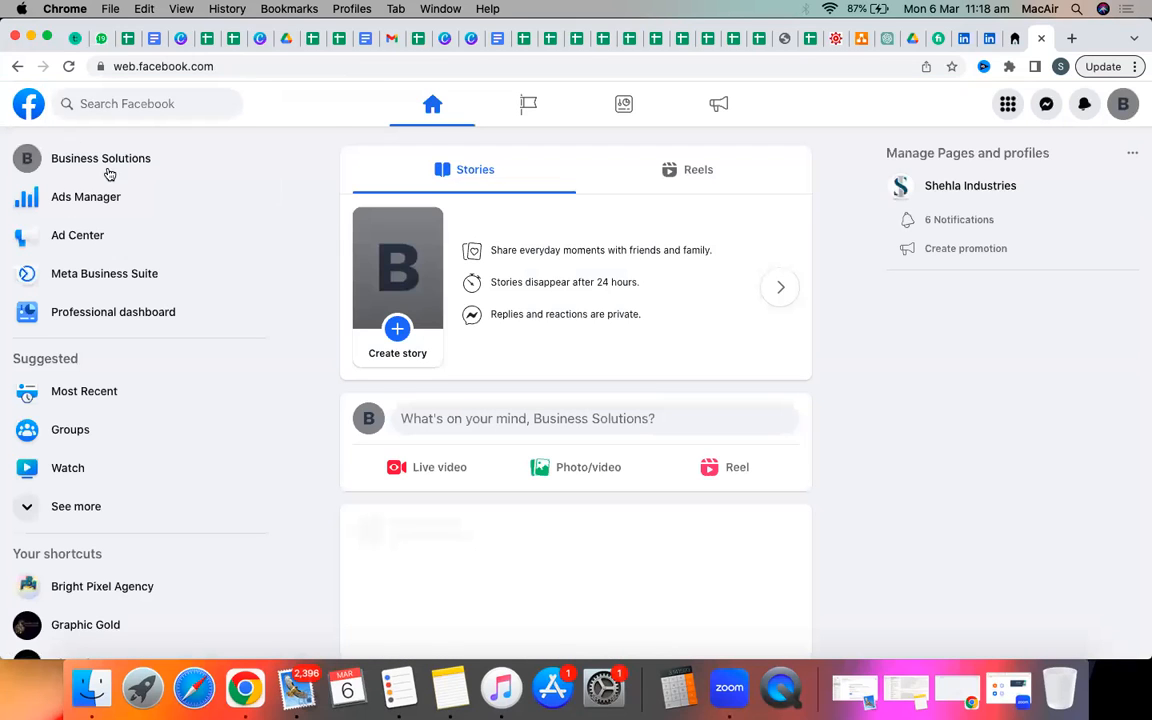
pyautogui.click(91, 163)
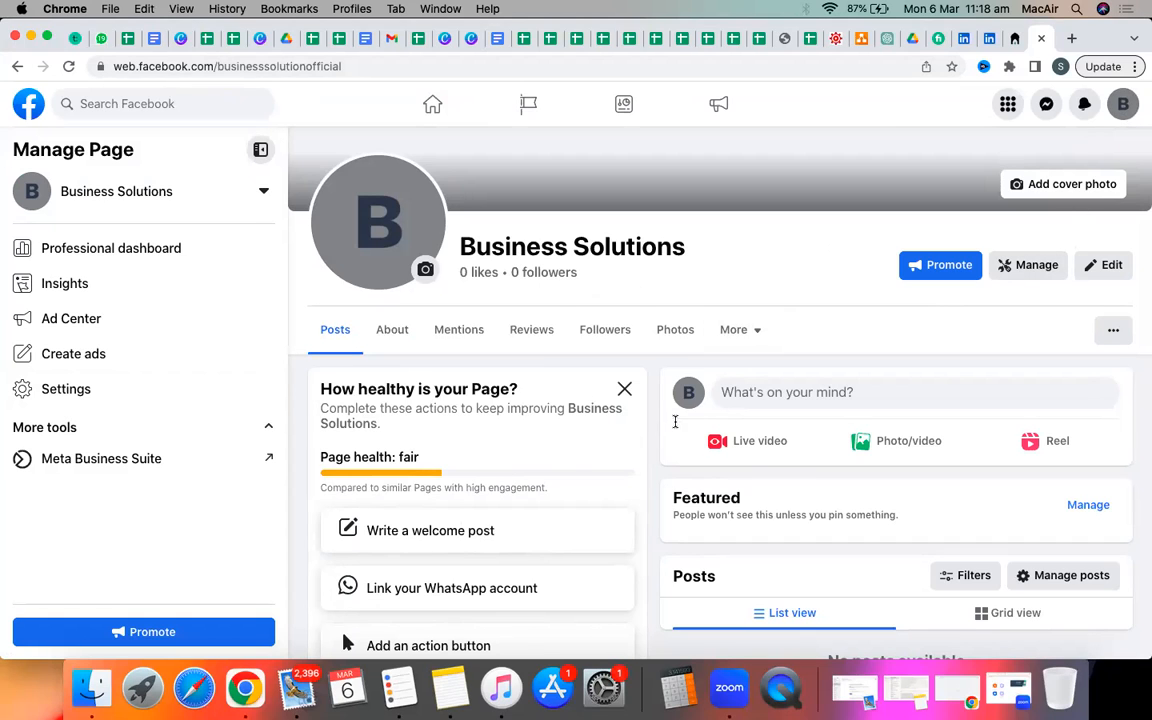
pyautogui.scroll(-3, 600, 424)
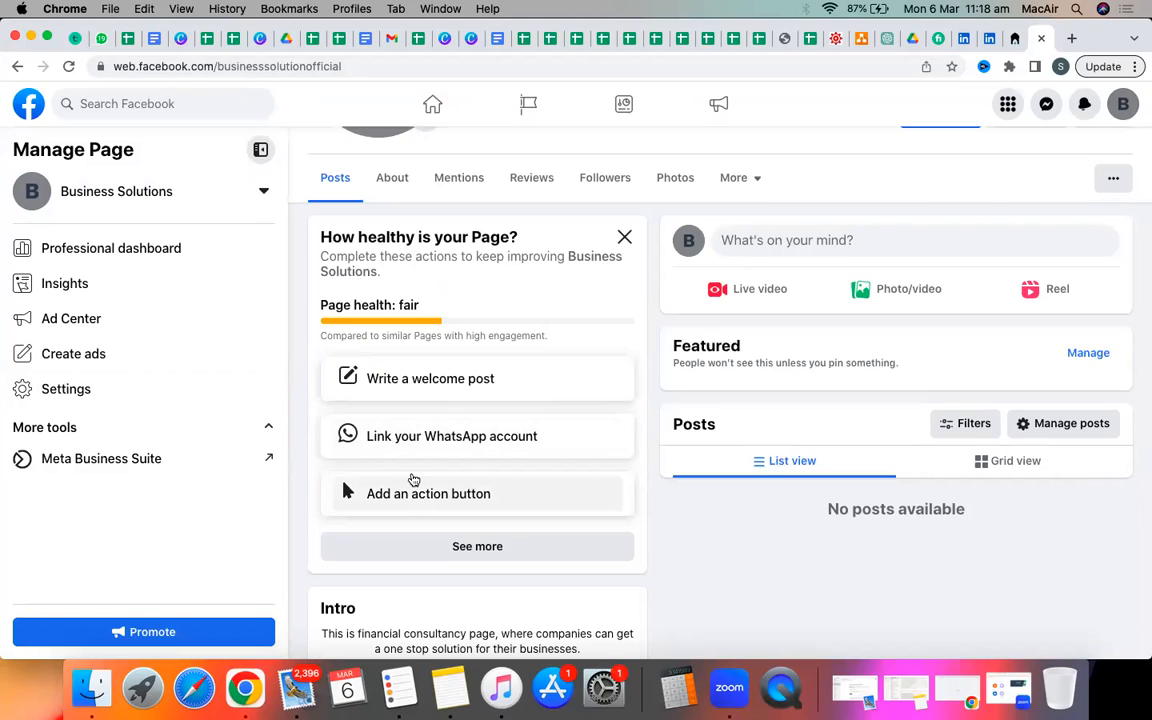
pyautogui.click(396, 552)
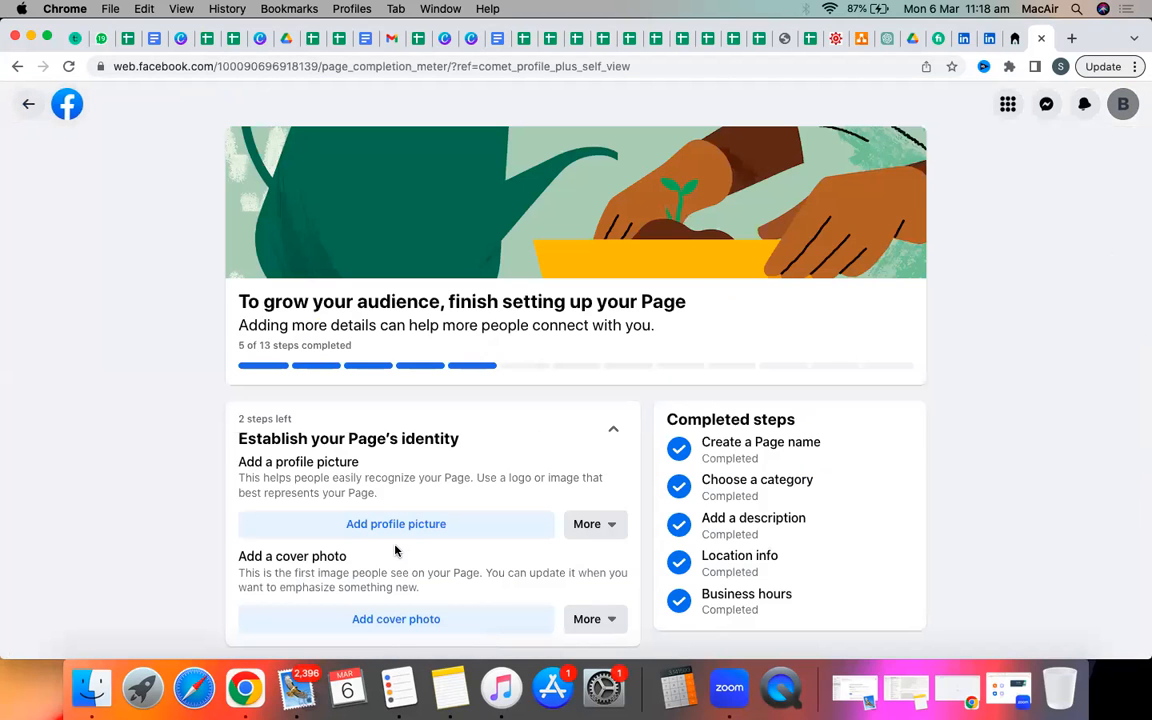
pyautogui.scroll(-5, 395, 549)
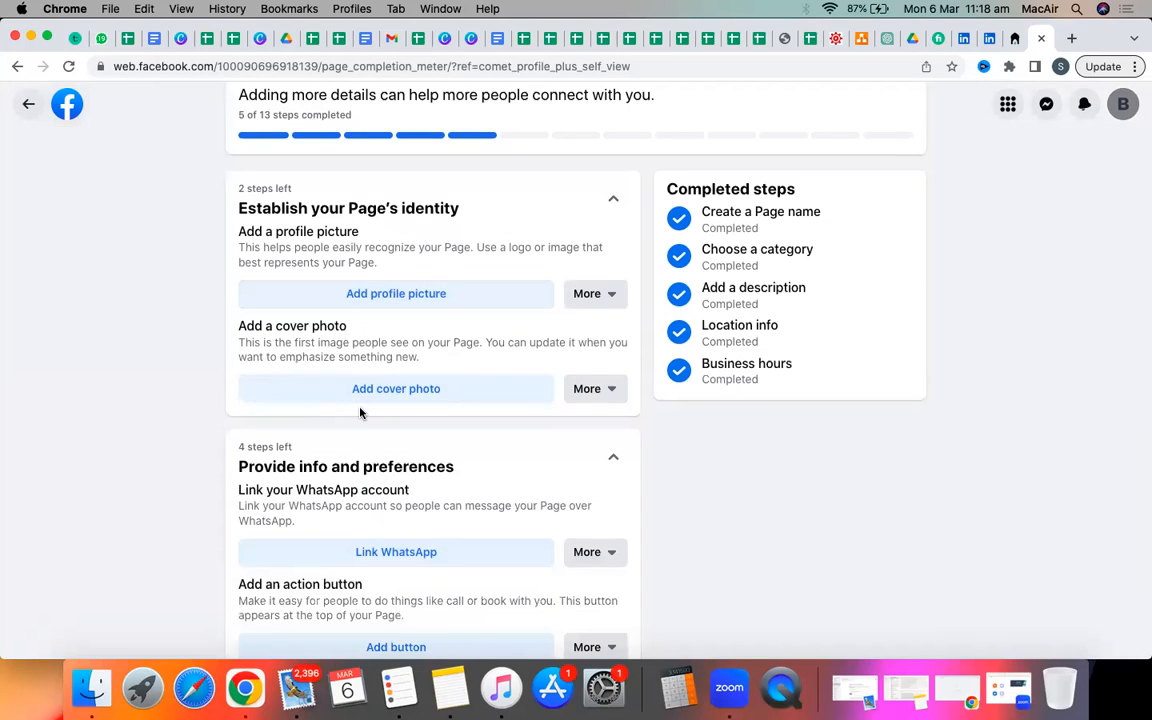
pyautogui.scroll(-5, 360, 412)
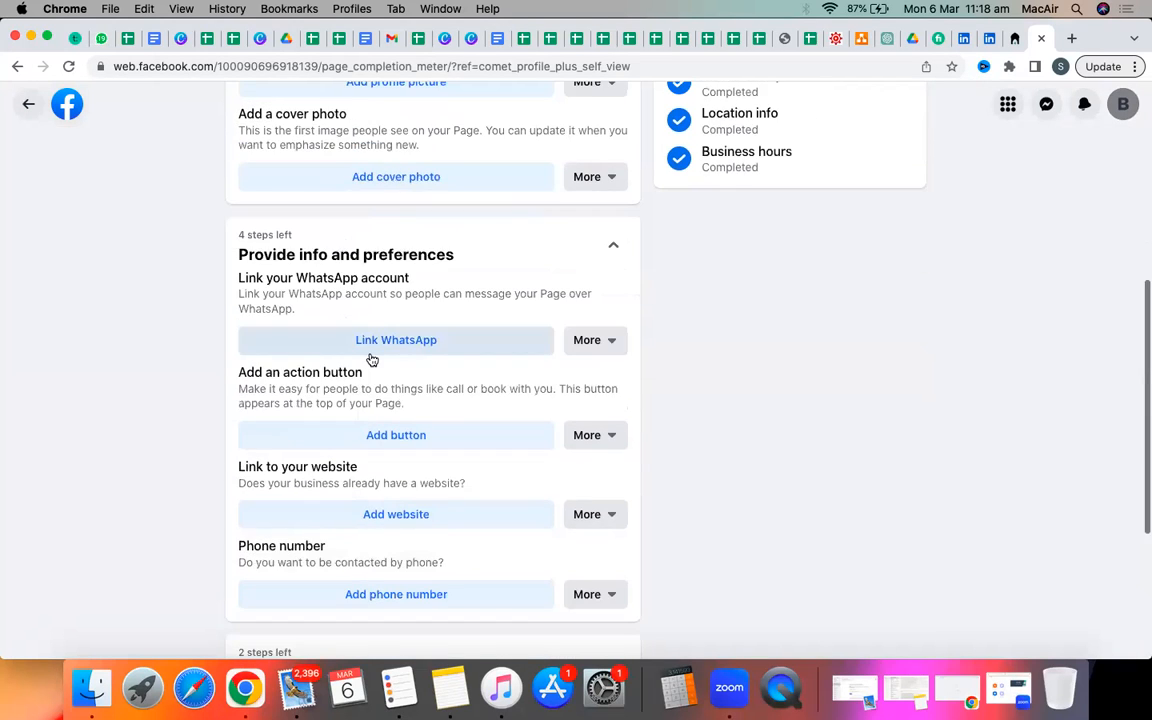
pyautogui.scroll(-3, 372, 360)
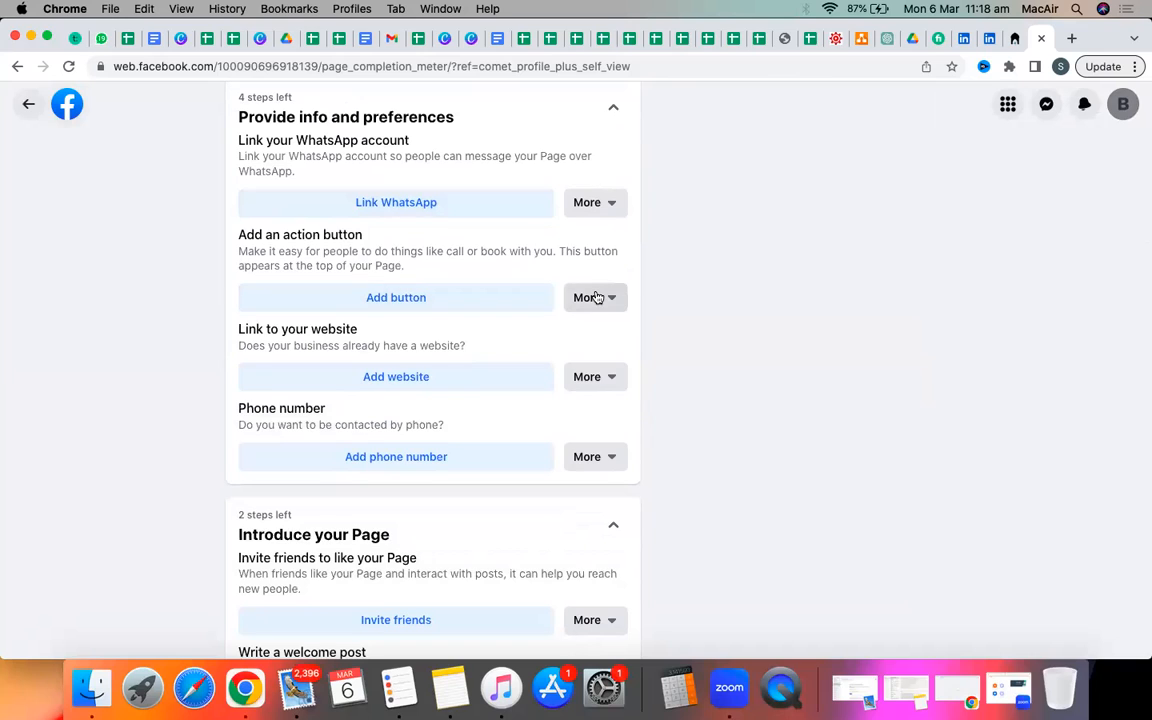
pyautogui.click(595, 297)
pyautogui.click(596, 297)
pyautogui.click(423, 298)
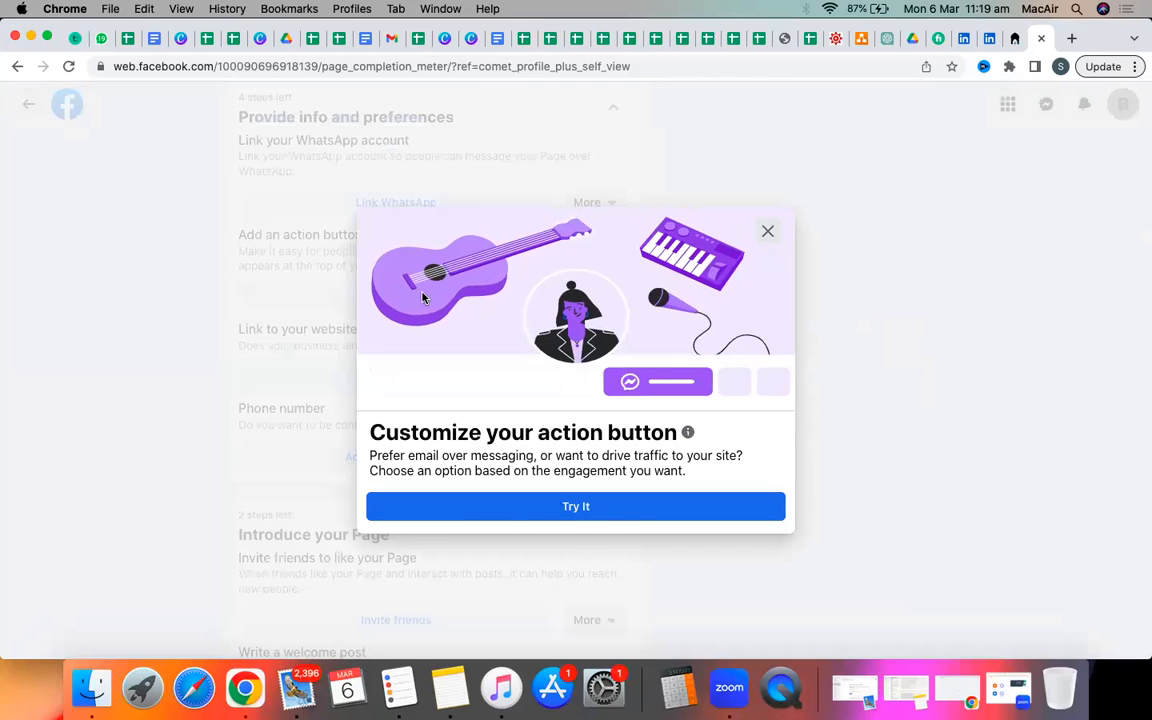
pyautogui.click(568, 508)
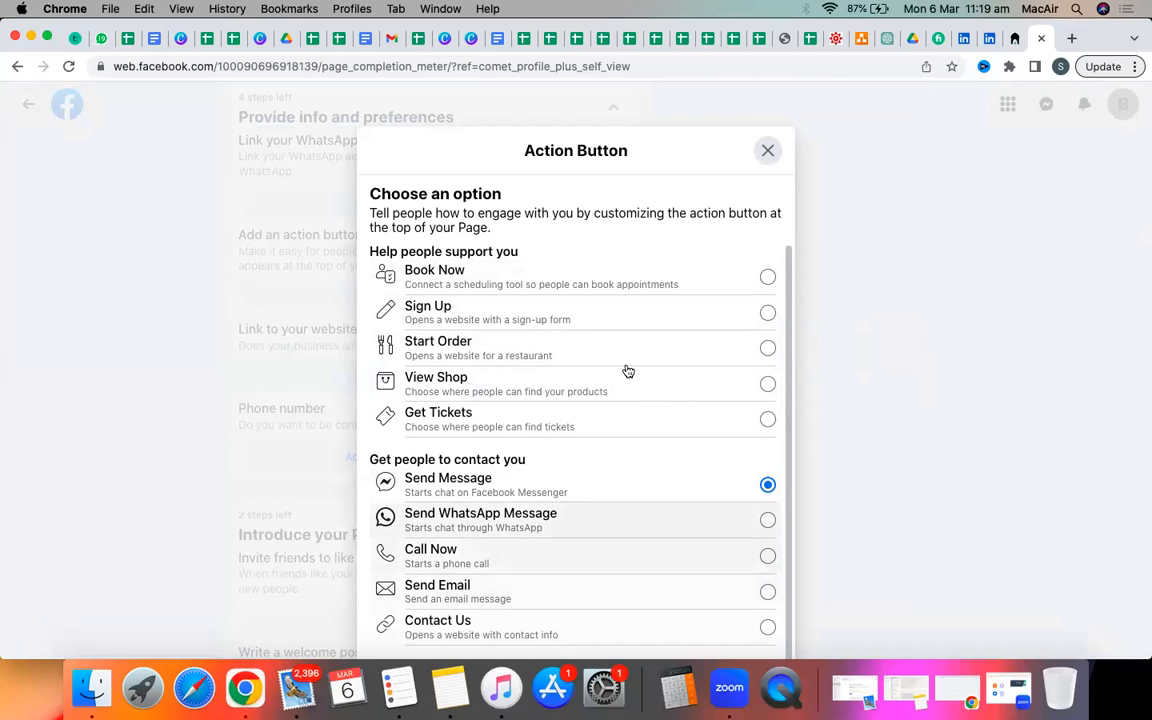
pyautogui.scroll(-2, 587, 395)
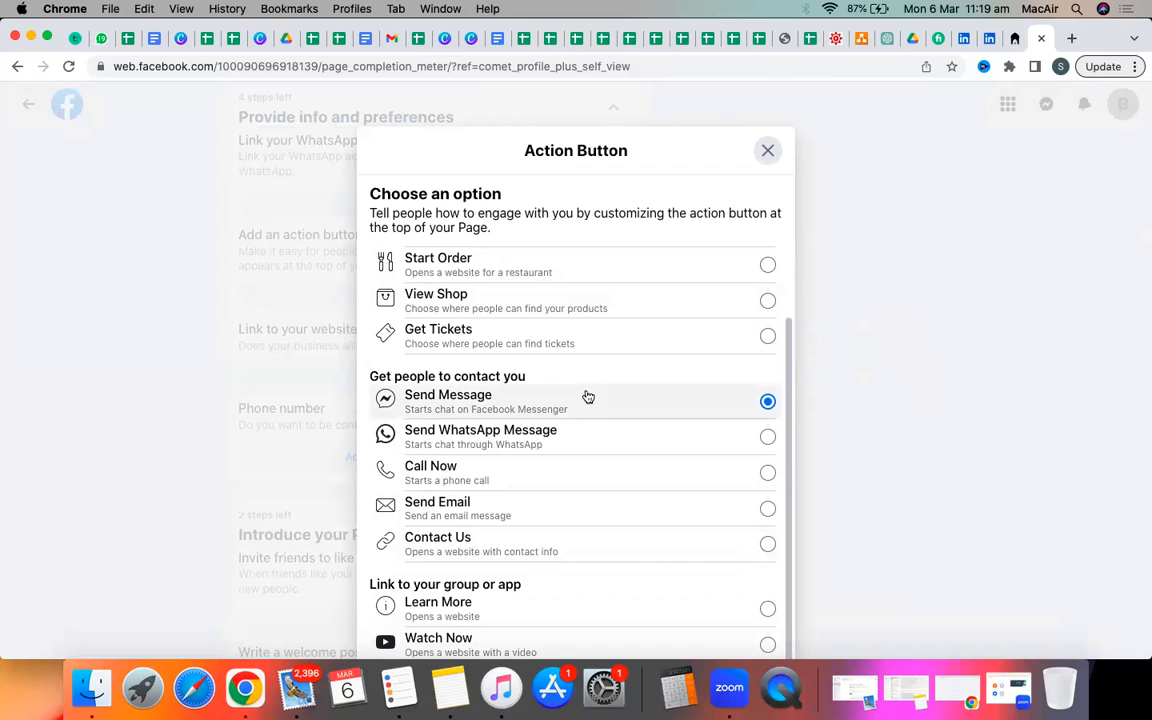
pyautogui.click(768, 151)
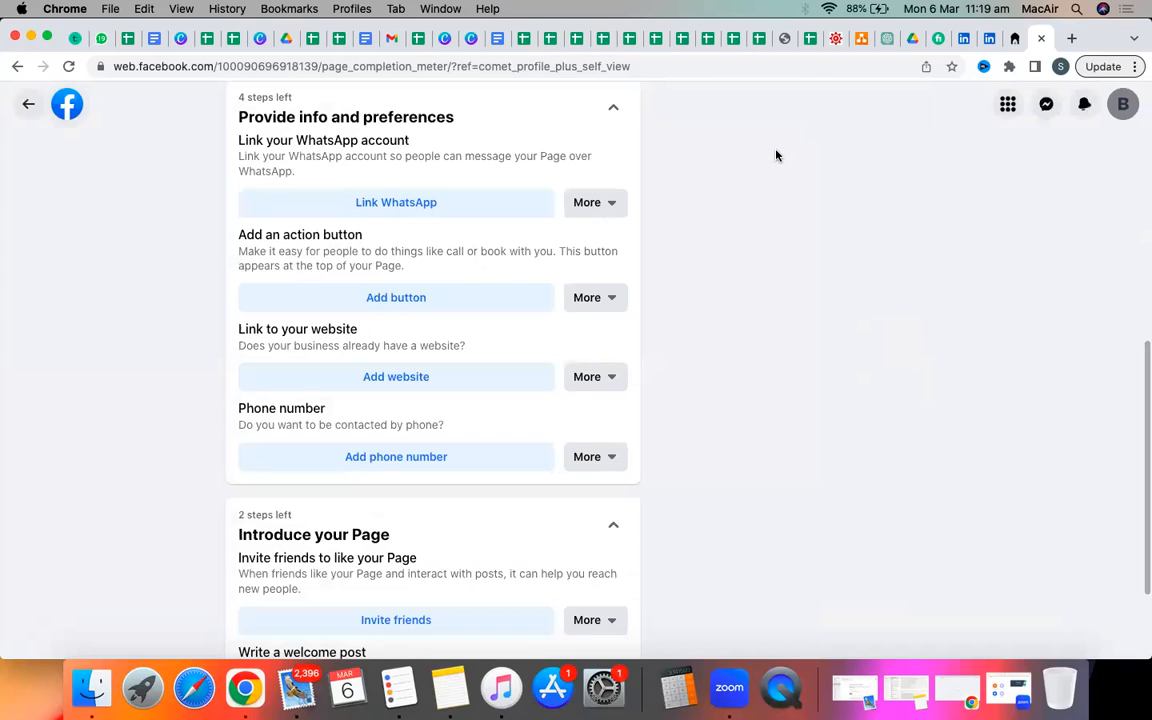
pyautogui.scroll(-2, 475, 283)
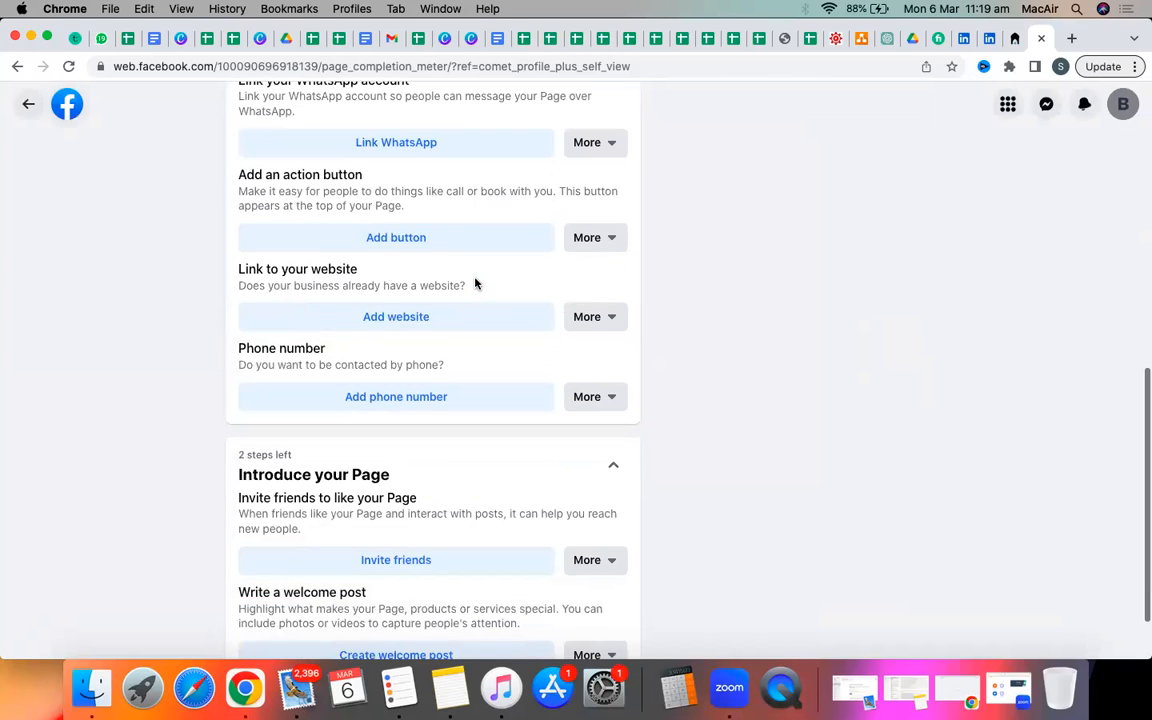
pyautogui.scroll(-2, 520, 336)
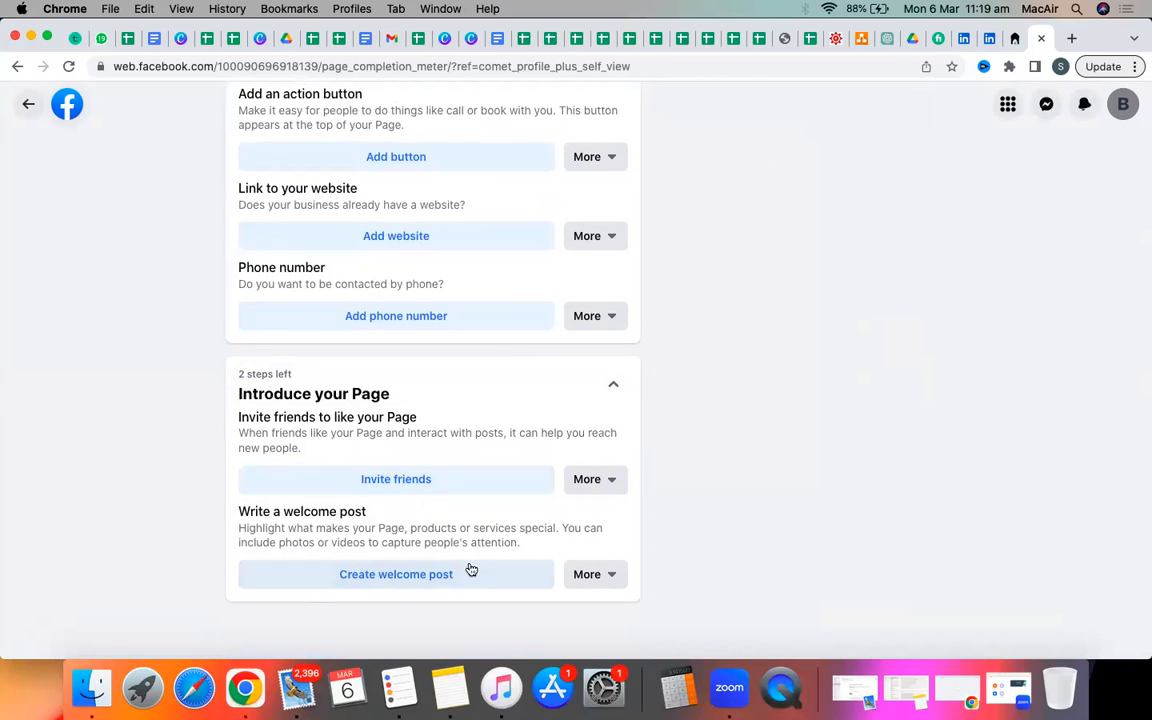
pyautogui.scroll(10, 495, 570)
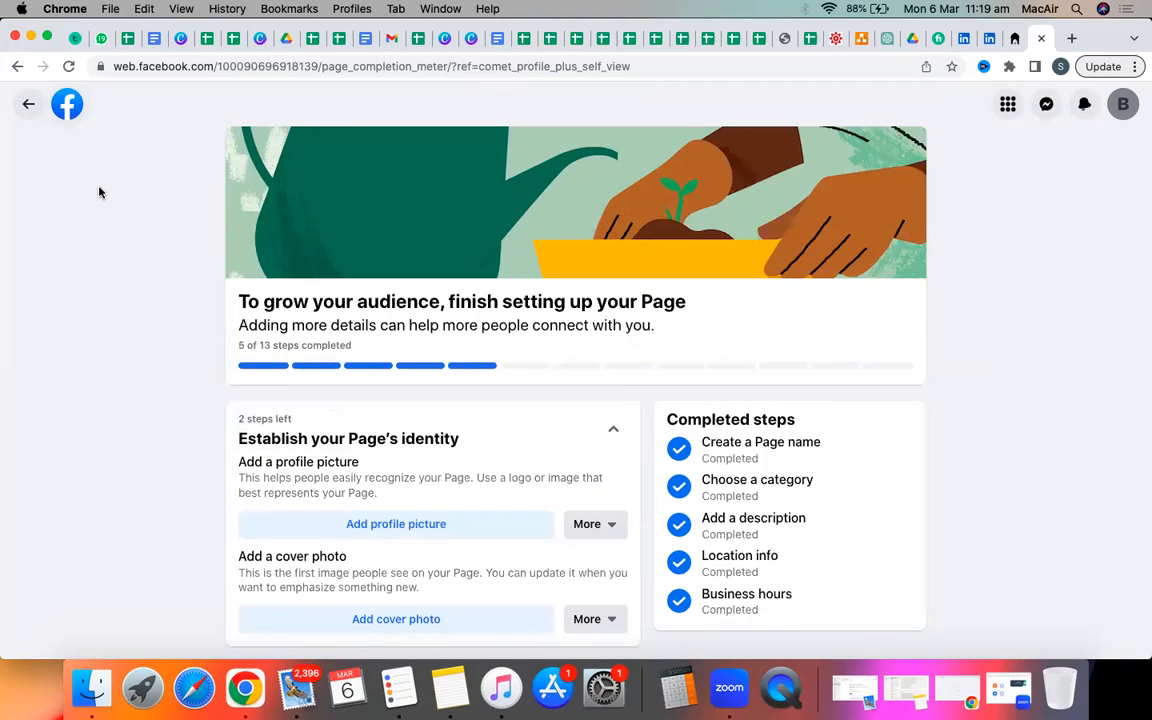
# Leave the Business Solutions Page and switch to acting as the personal profile.
pyautogui.click(30, 104)
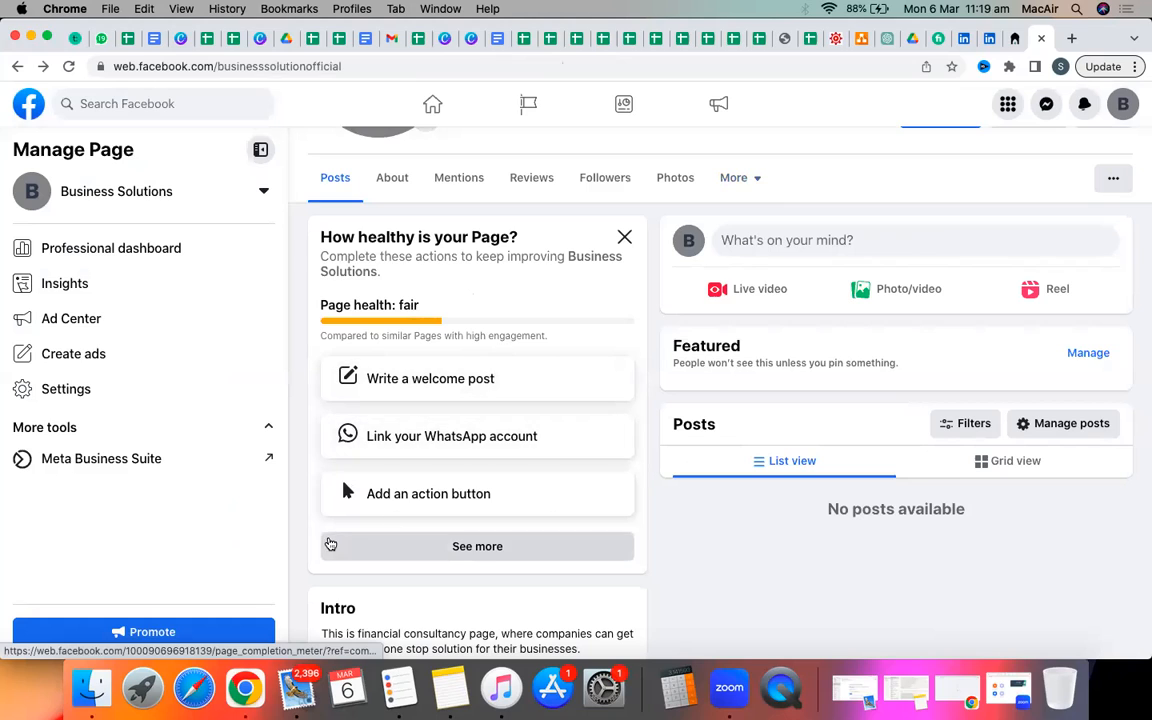
pyautogui.click(1122, 104)
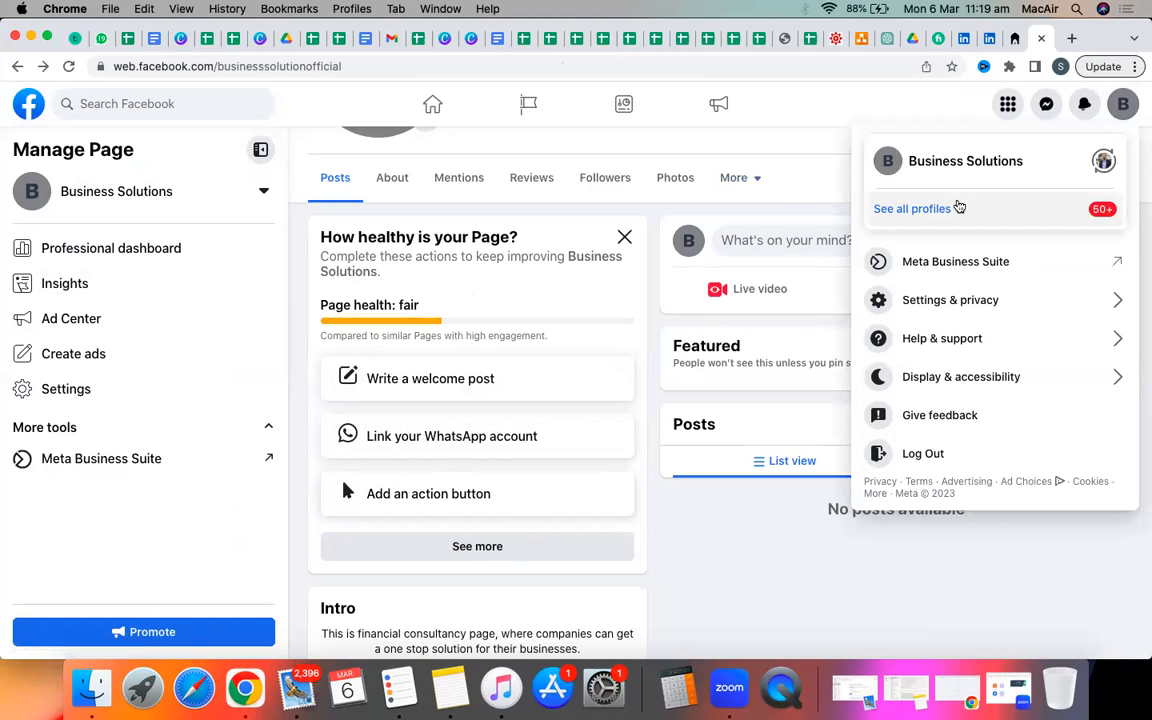
pyautogui.click(957, 206)
pyautogui.click(942, 238)
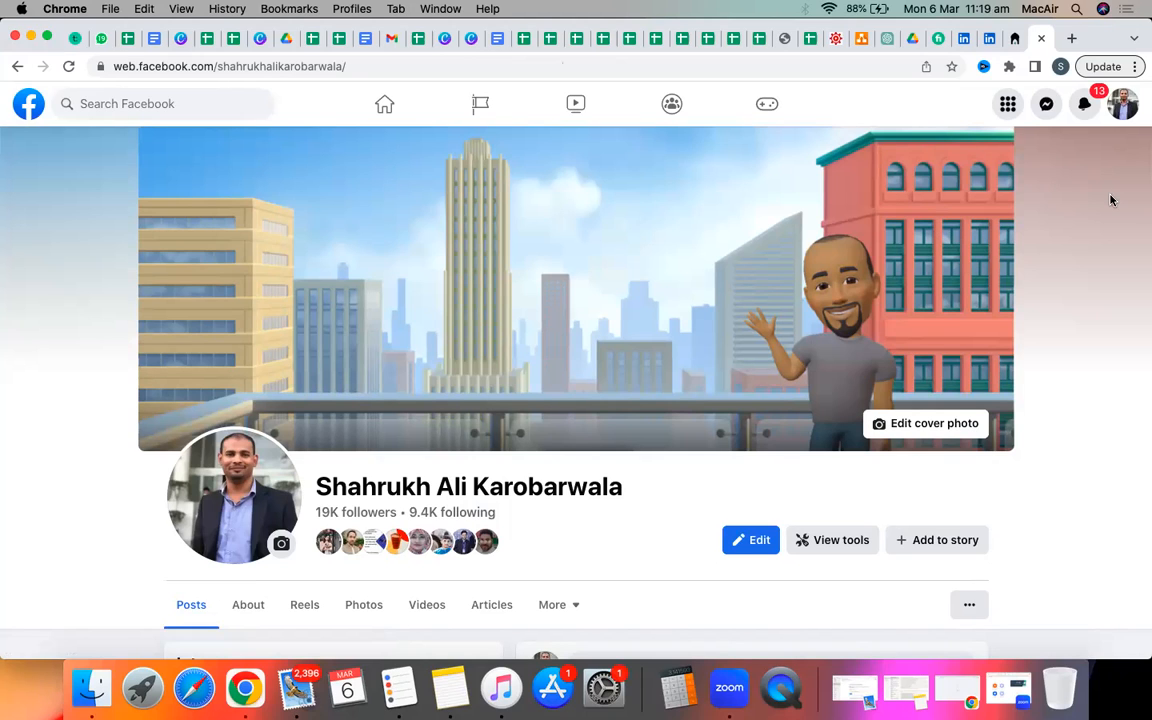
# Switch from the personal profile to the existing Business Consultant Page.
pyautogui.scroll(-3, 1120, 130)
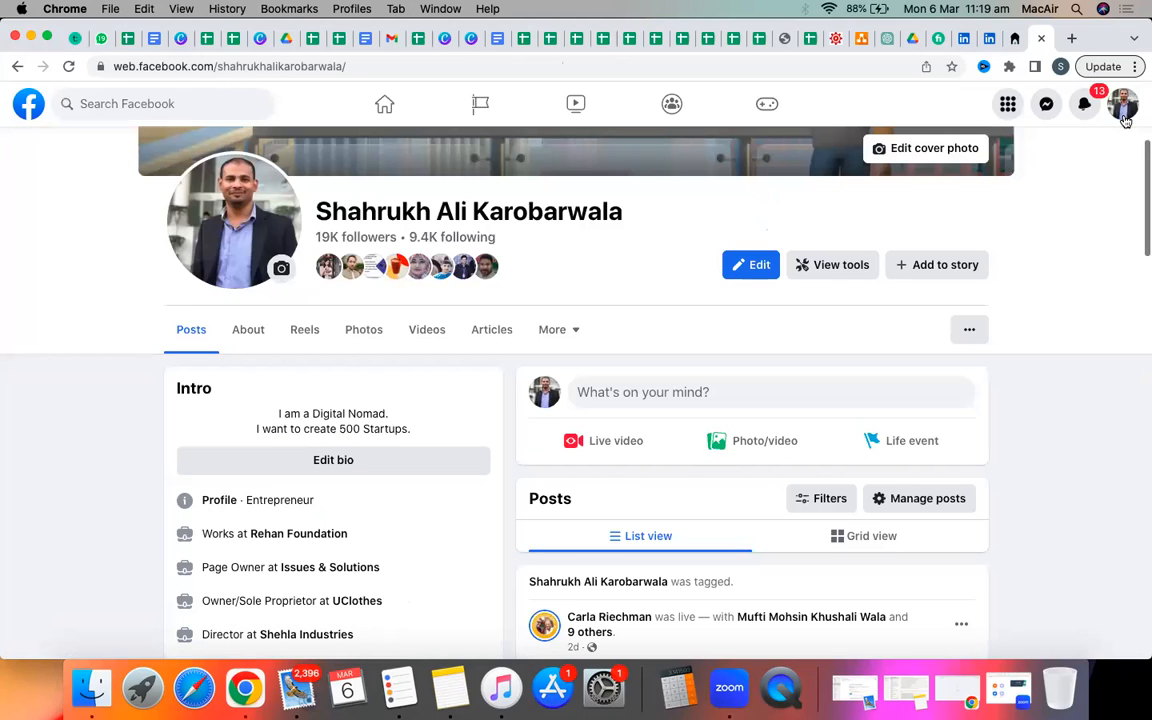
pyautogui.click(1124, 114)
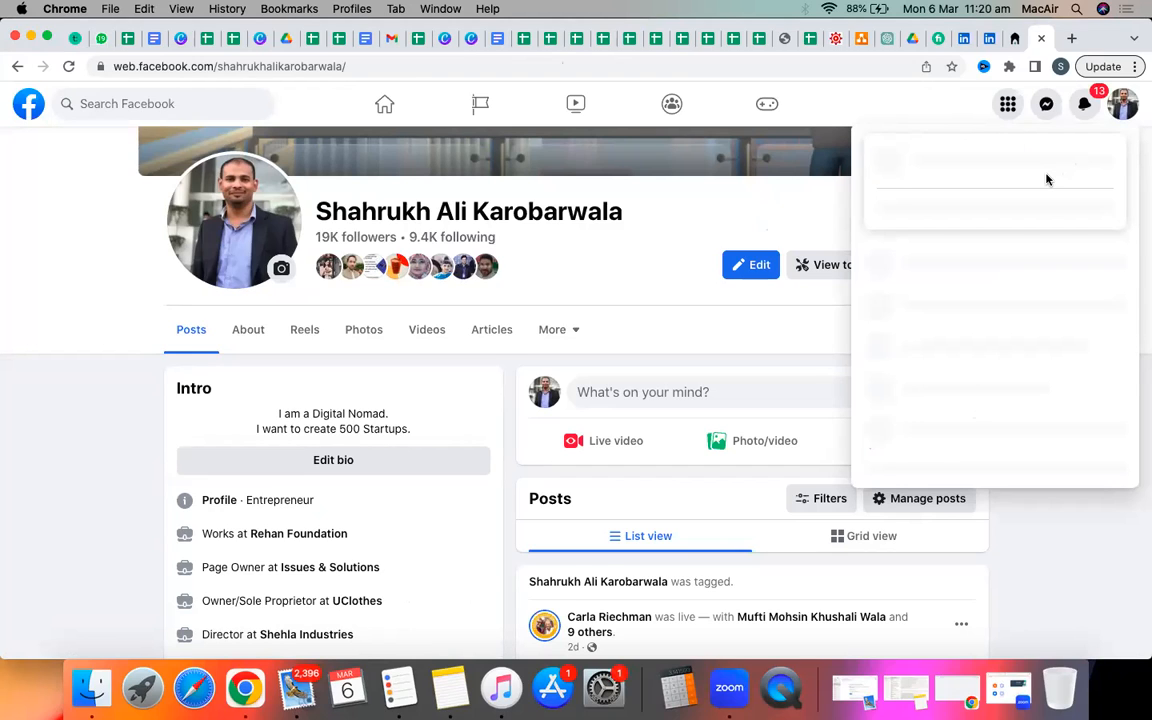
pyautogui.click(1124, 110)
pyautogui.click(1124, 110)
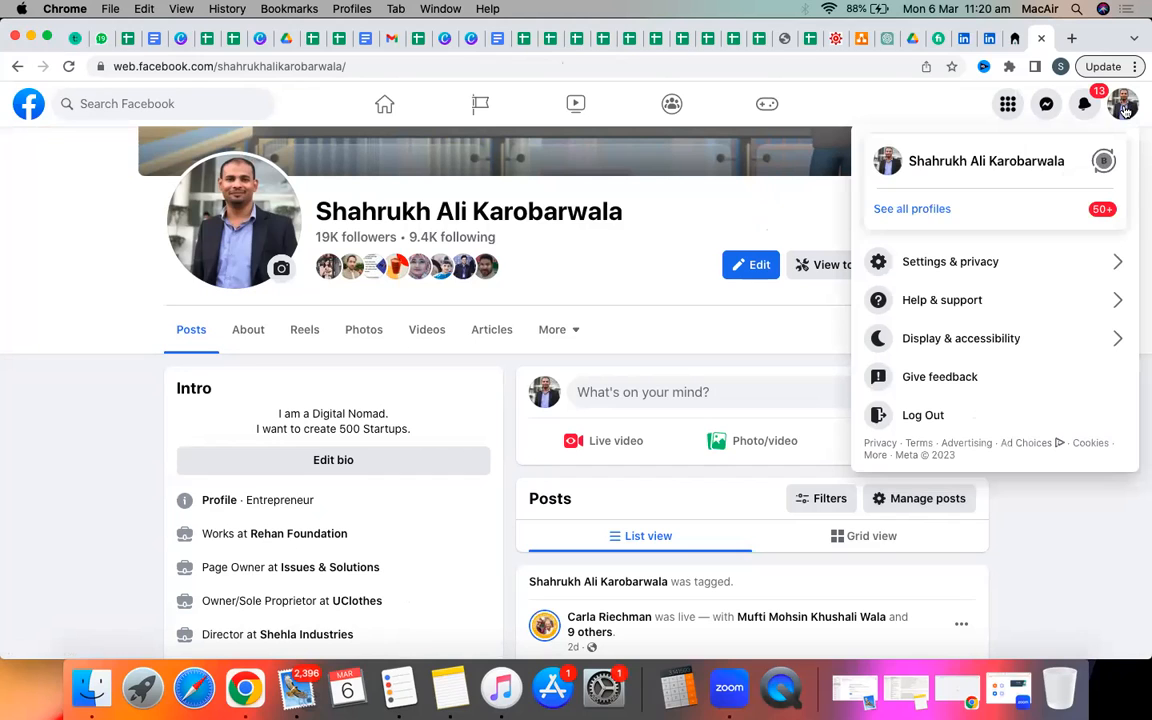
pyautogui.click(940, 208)
pyautogui.click(936, 198)
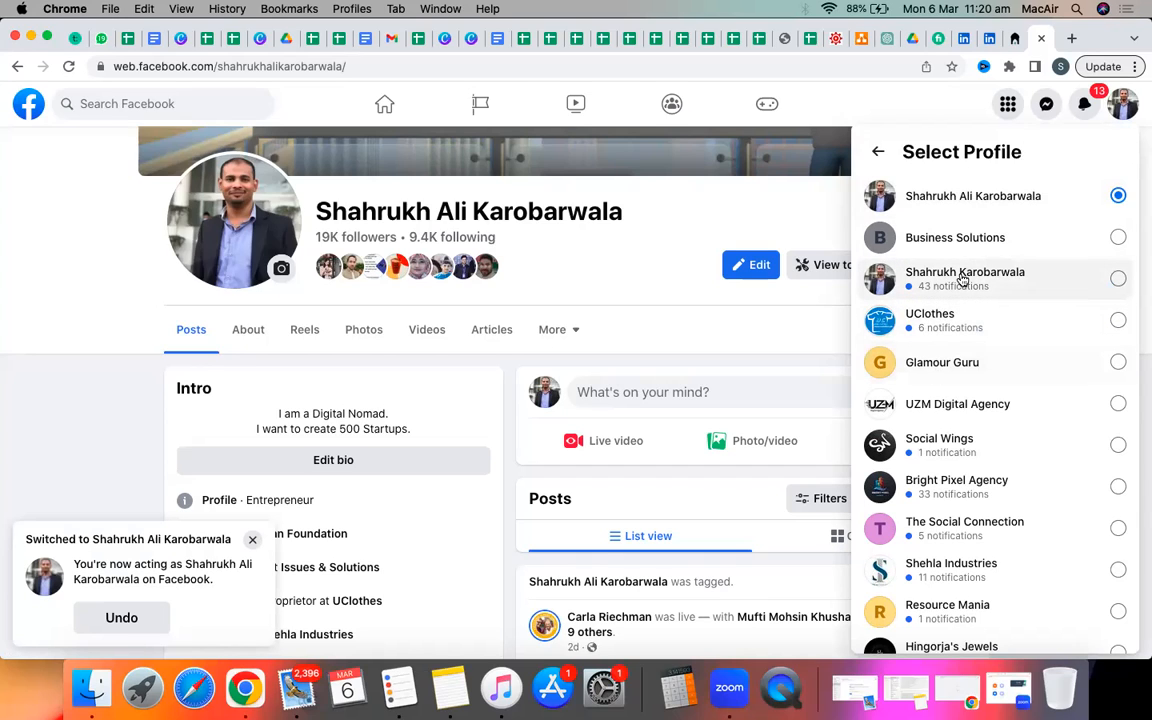
pyautogui.click(962, 281)
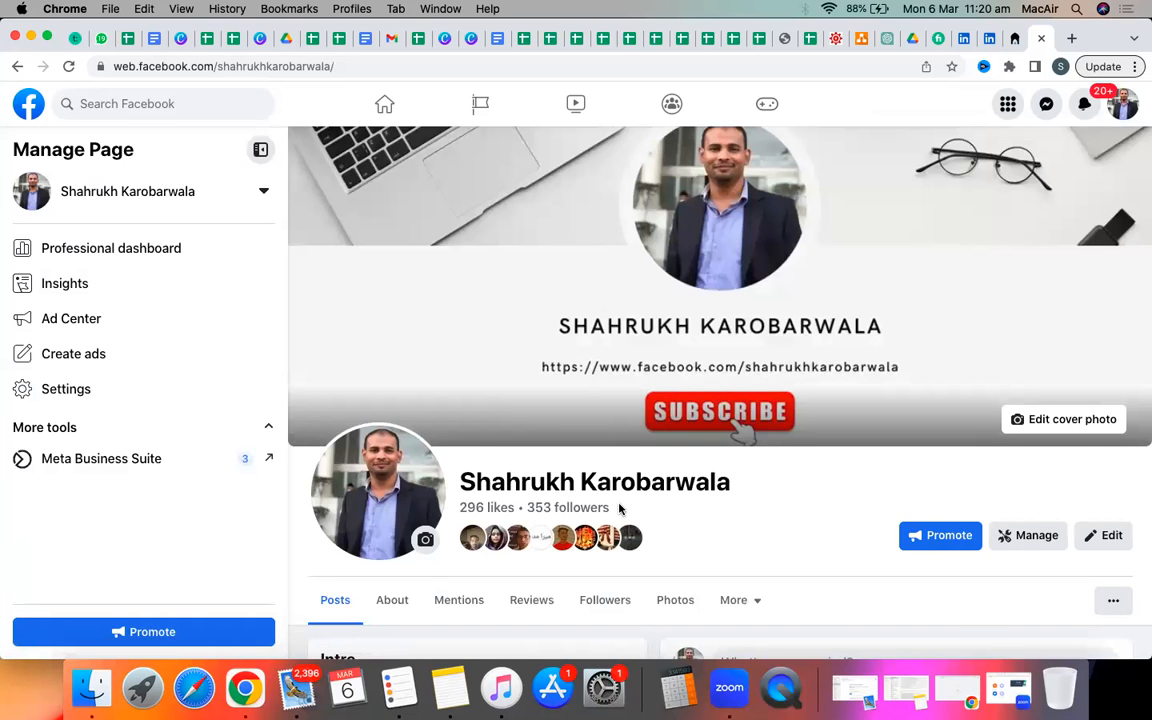
# Scroll past the Page's Intro and Photos down to the podcast video posts.
pyautogui.scroll(-2, 619, 507)
pyautogui.scroll(1, 619, 508)
pyautogui.scroll(-5, 619, 508)
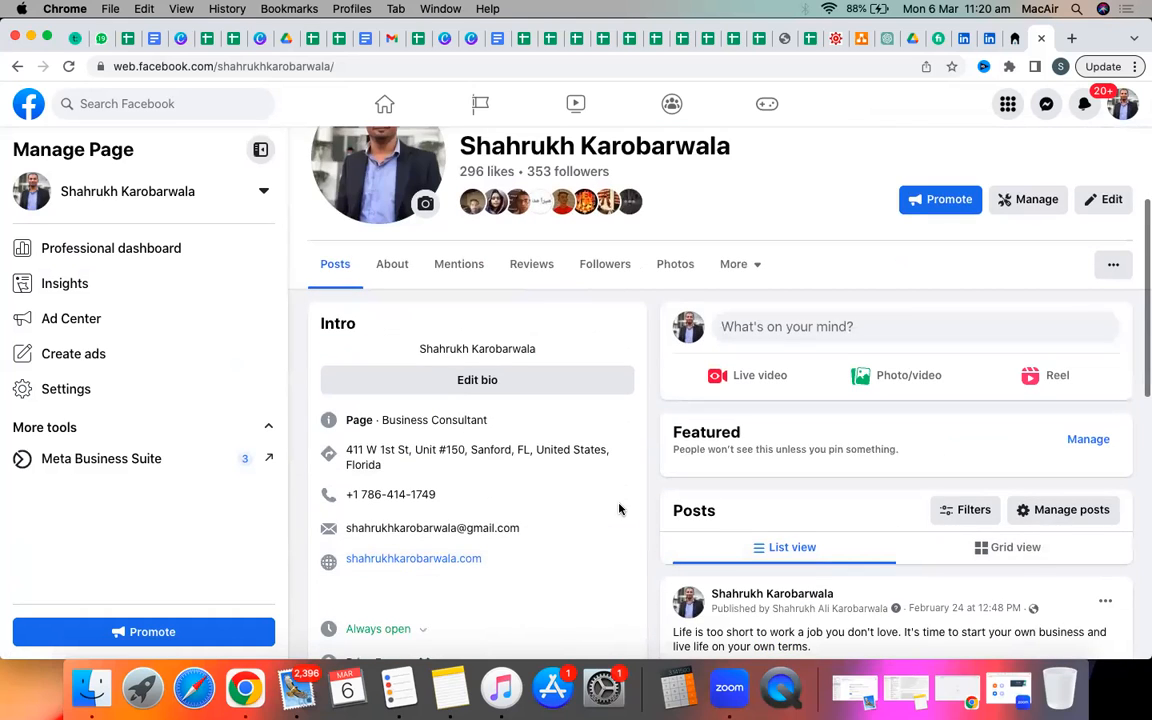
pyautogui.scroll(-4, 619, 509)
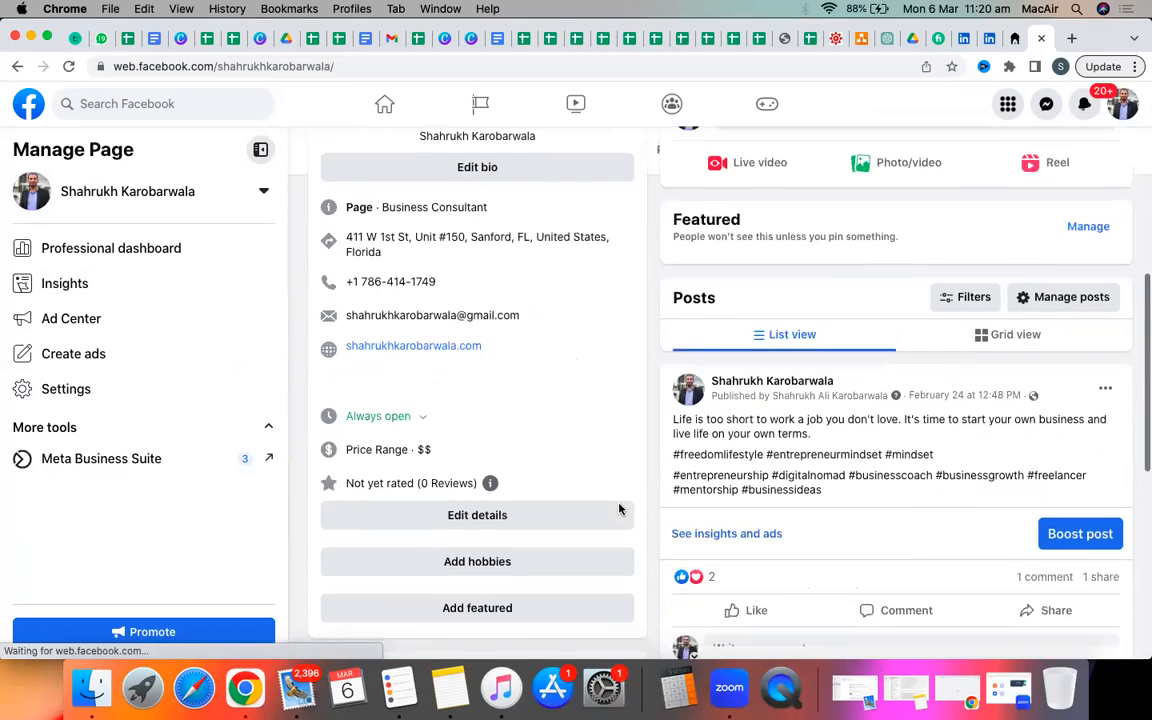
pyautogui.scroll(-3, 619, 509)
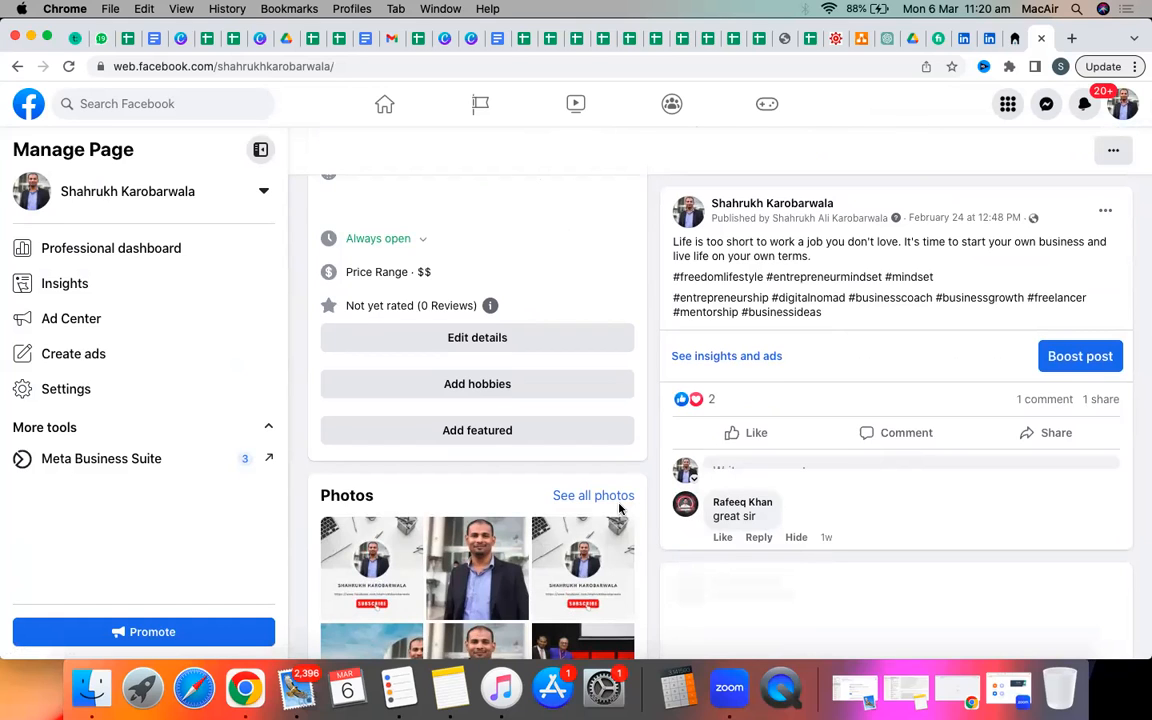
pyautogui.scroll(-5, 619, 509)
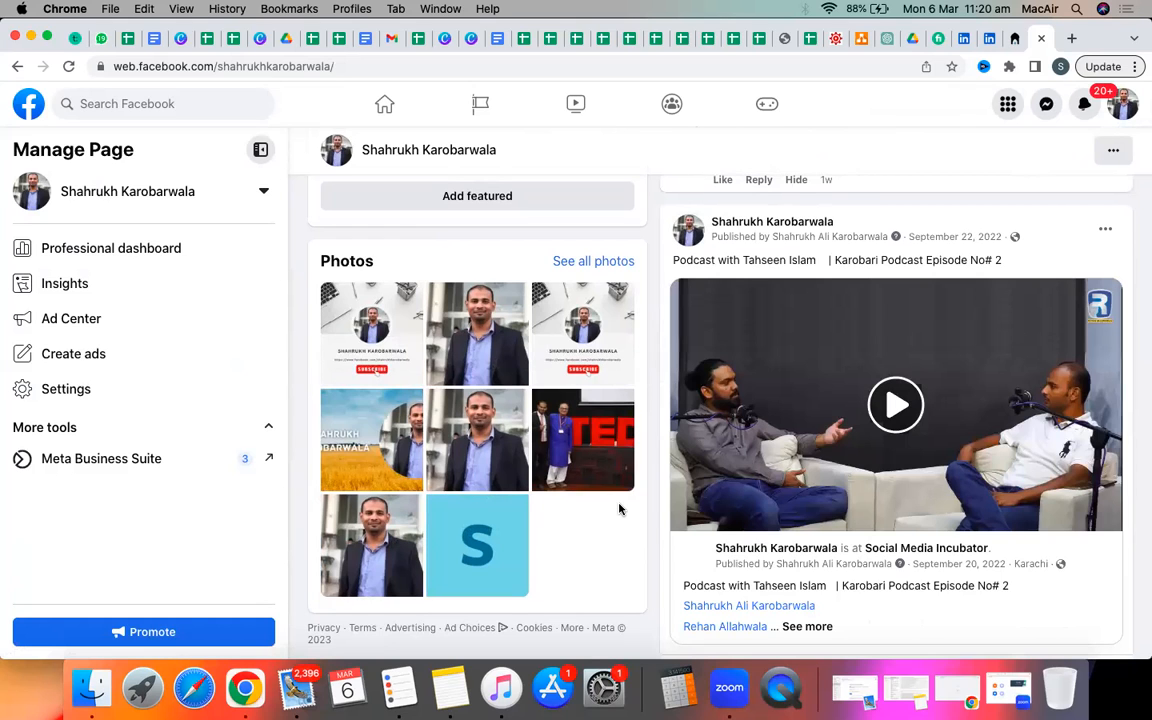
pyautogui.scroll(-5, 619, 510)
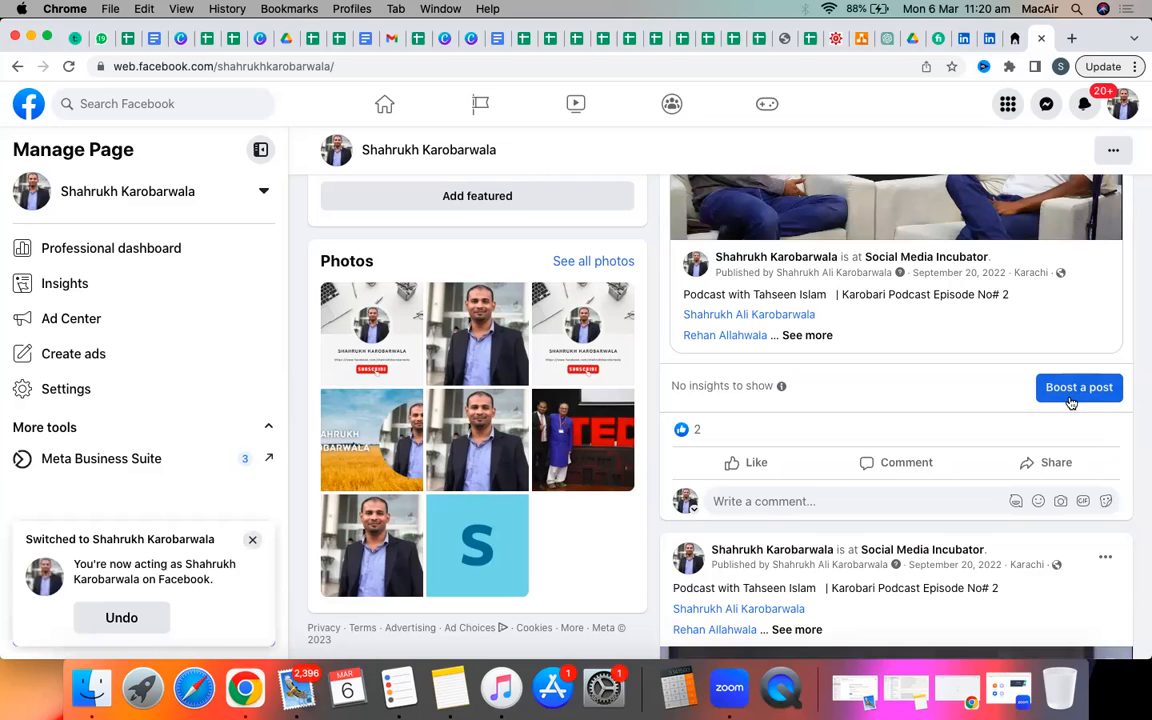
pyautogui.click(1071, 400)
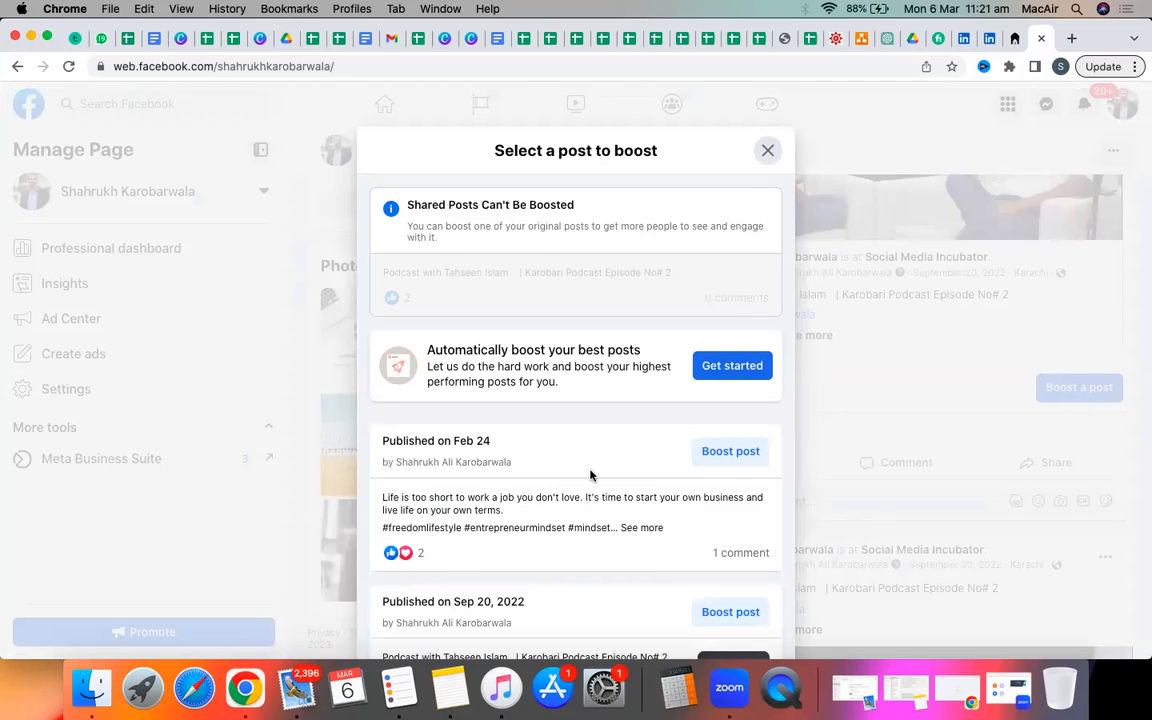
pyautogui.scroll(-2, 590, 475)
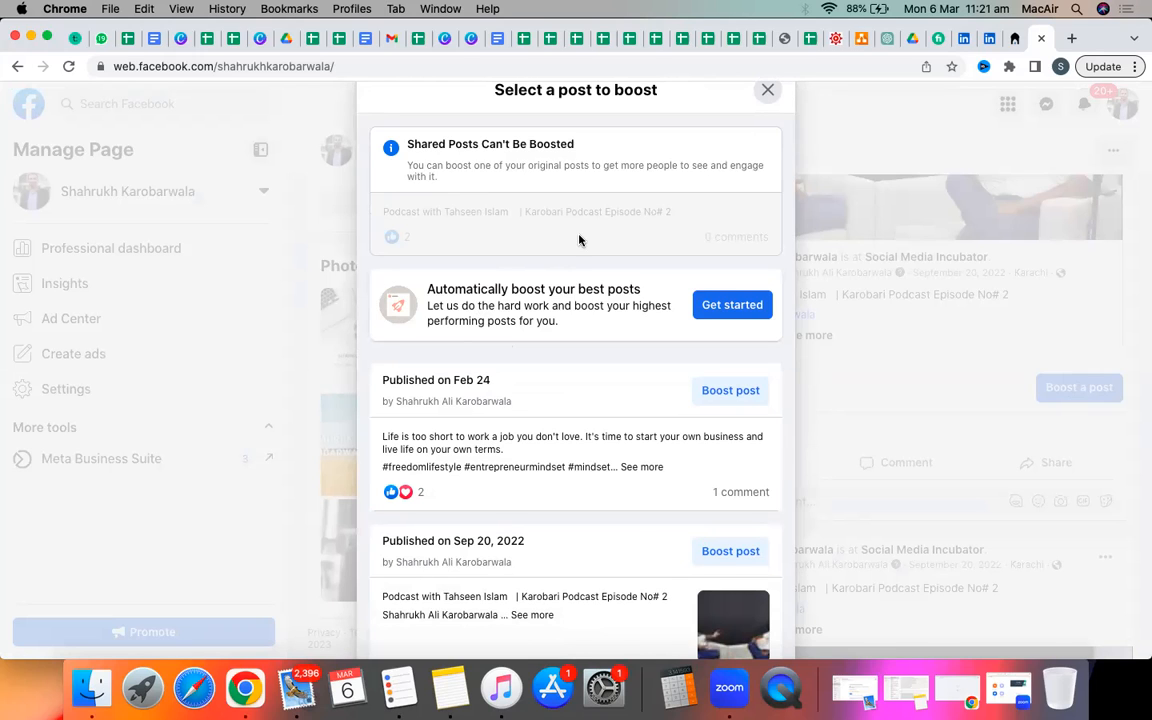
pyautogui.click(764, 93)
pyautogui.scroll(8, 757, 365)
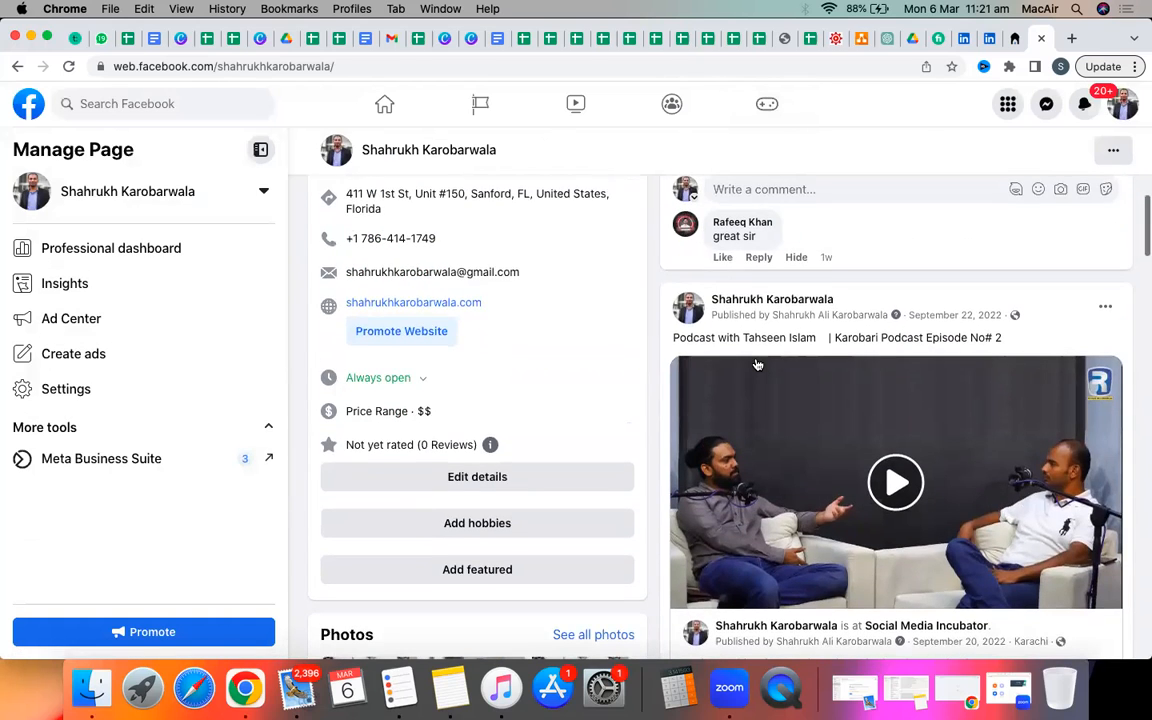
pyautogui.scroll(-10, 757, 365)
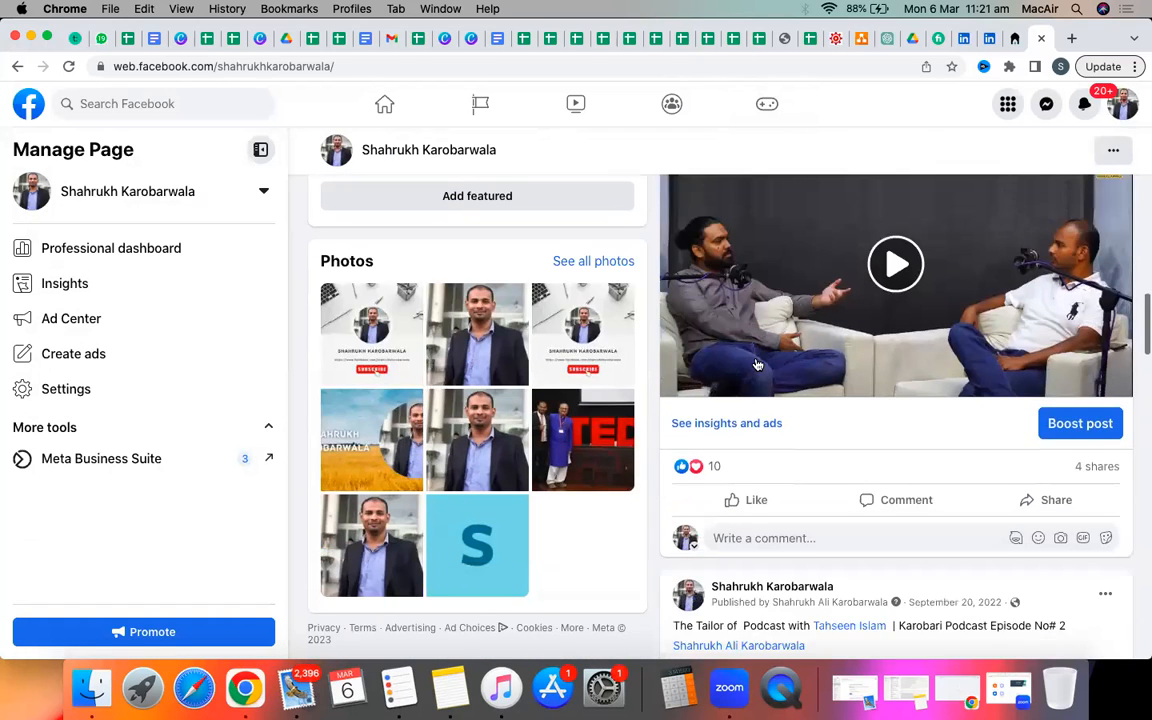
pyautogui.scroll(-2, 760, 362)
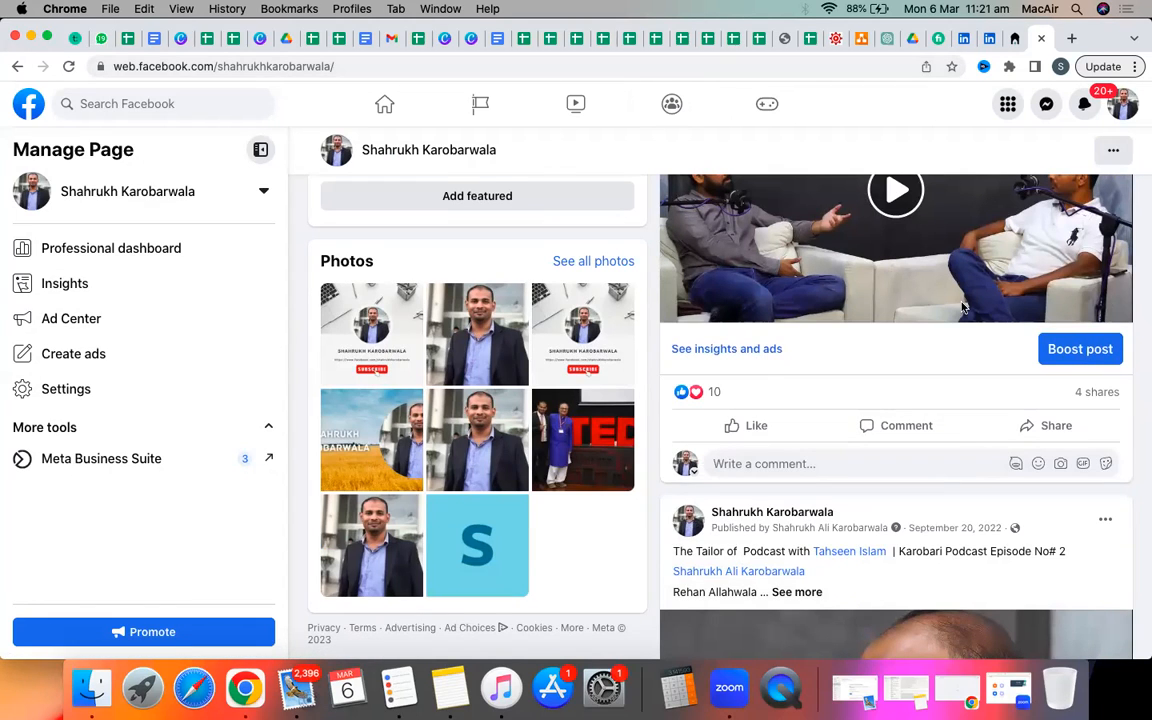
# Boost the podcast episode video post and view its Goal options.
pyautogui.click(1066, 360)
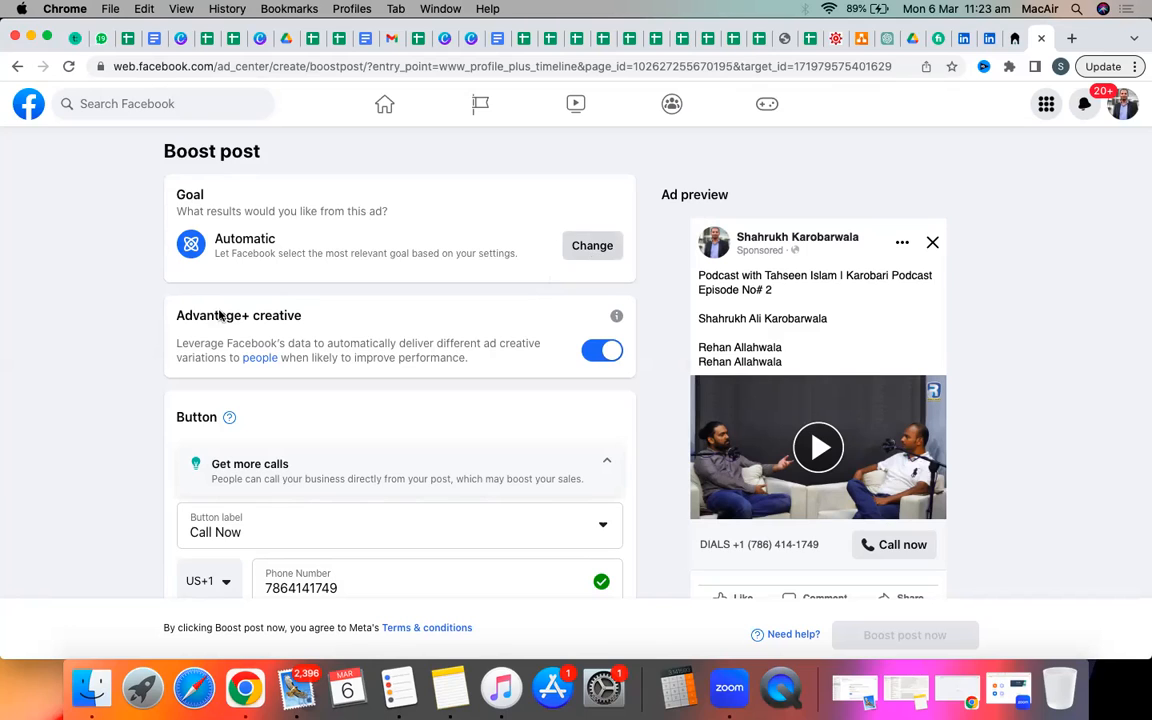
pyautogui.click(589, 246)
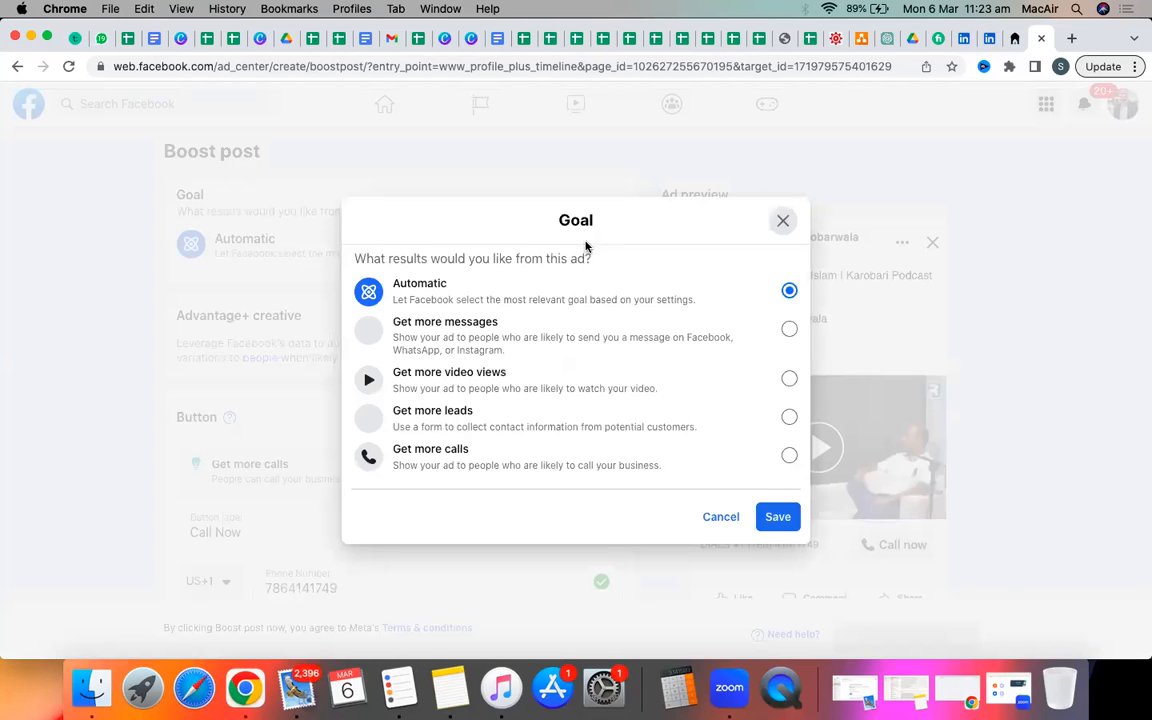
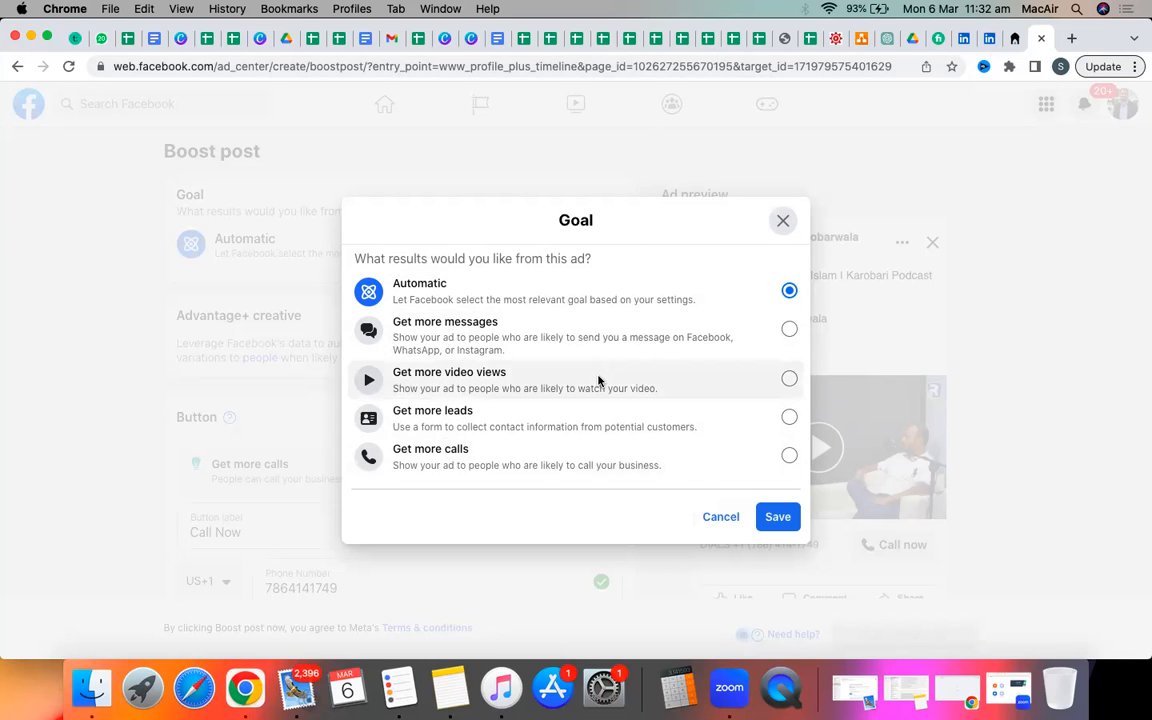
# Switch the boost goal to Get more video views, save it, and review the updated form.
pyautogui.click(600, 390)
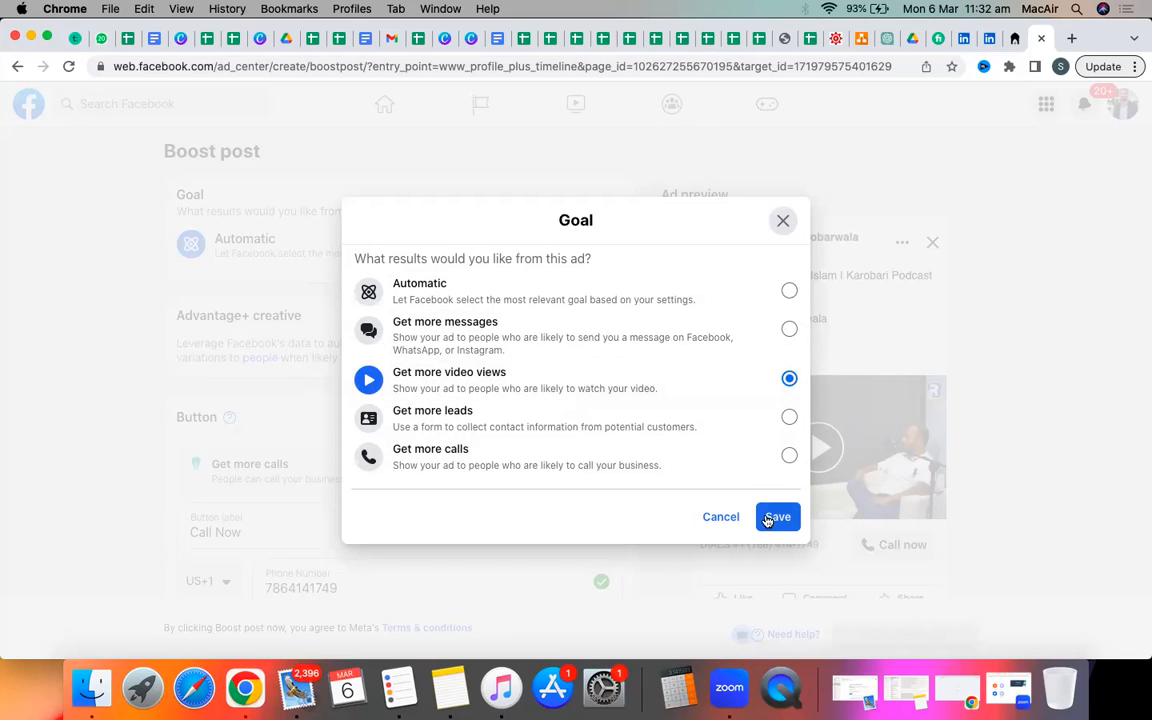
pyautogui.click(776, 517)
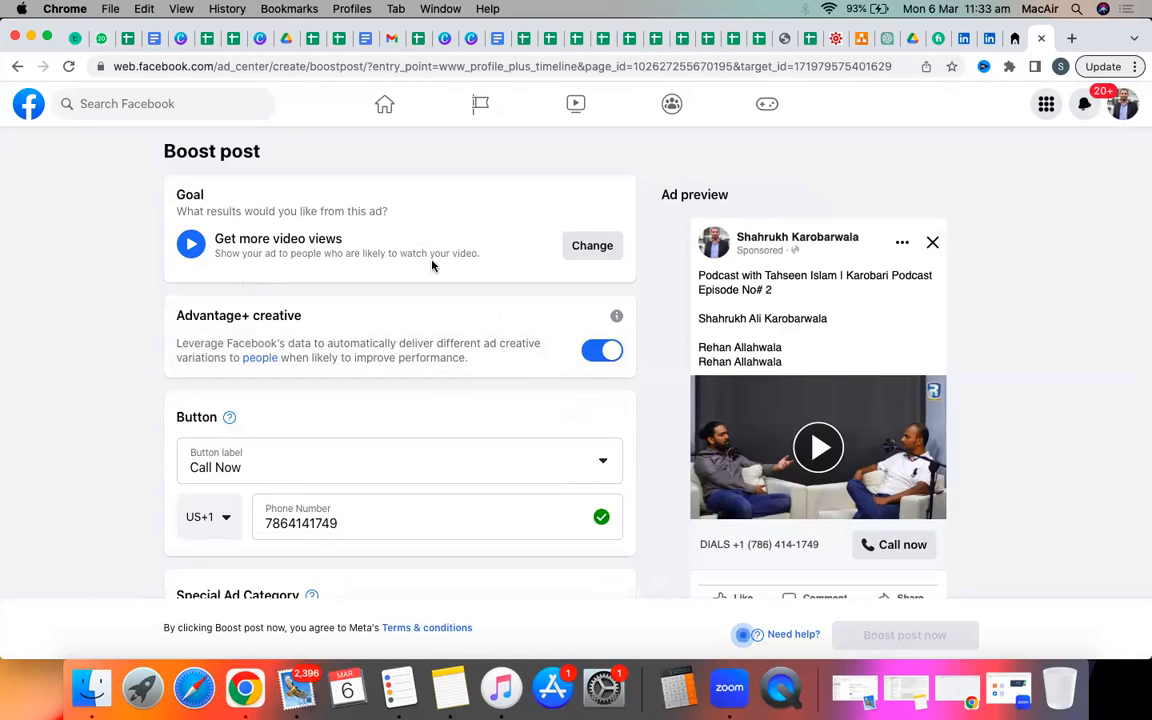
pyautogui.scroll(-4, 436, 268)
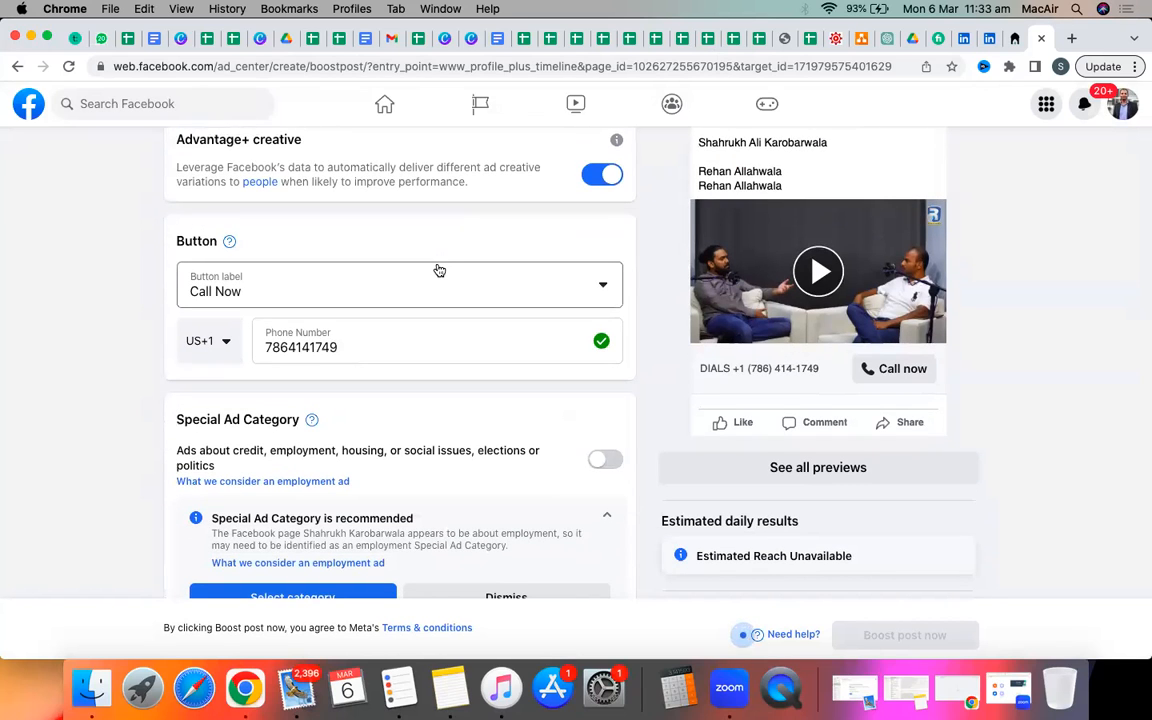
pyautogui.scroll(-1, 438, 269)
pyautogui.scroll(4, 436, 268)
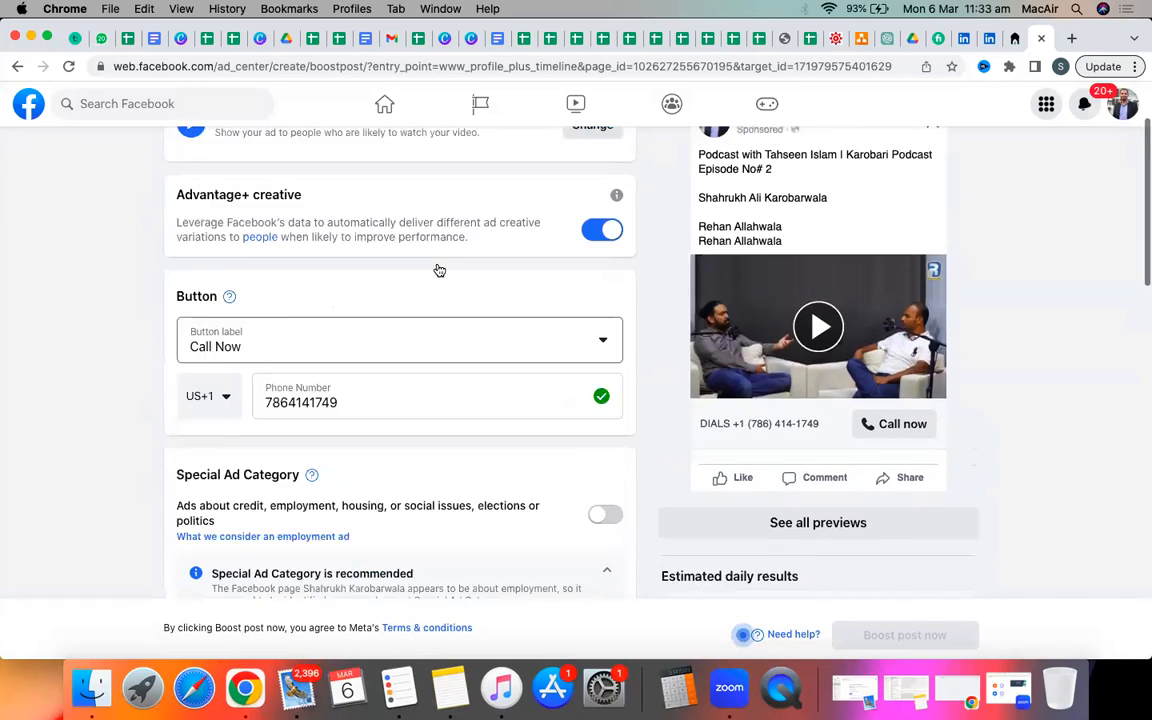
pyautogui.scroll(1, 436, 268)
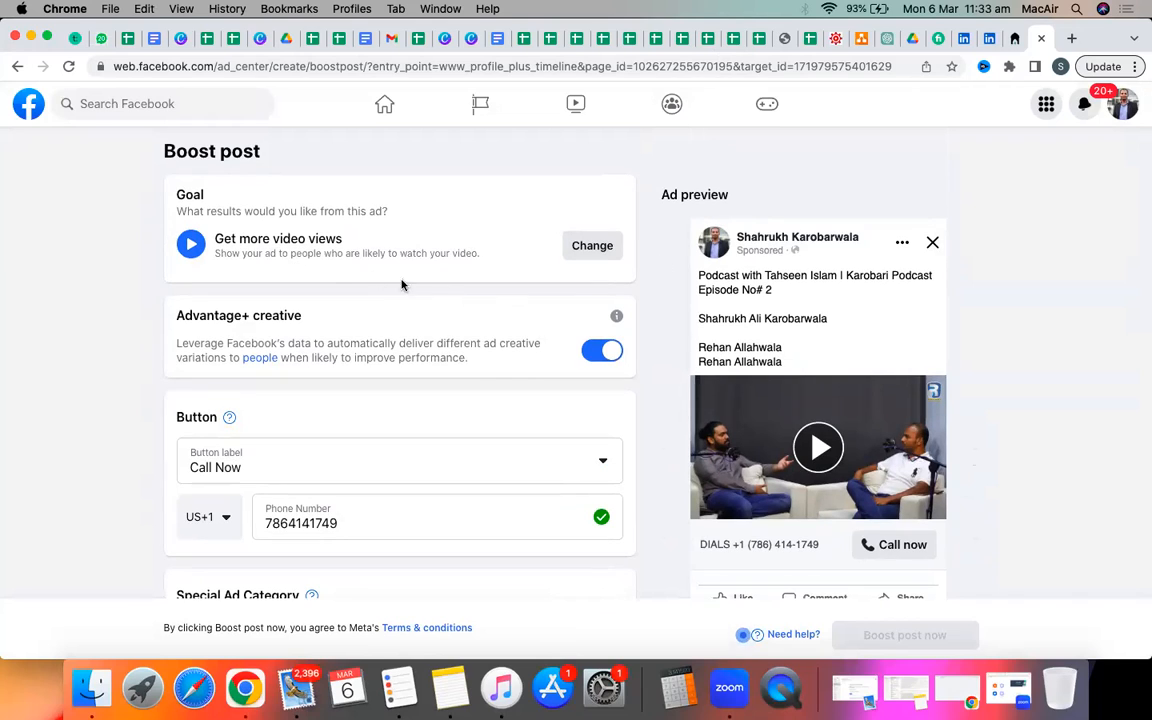
pyautogui.scroll(-2, 524, 267)
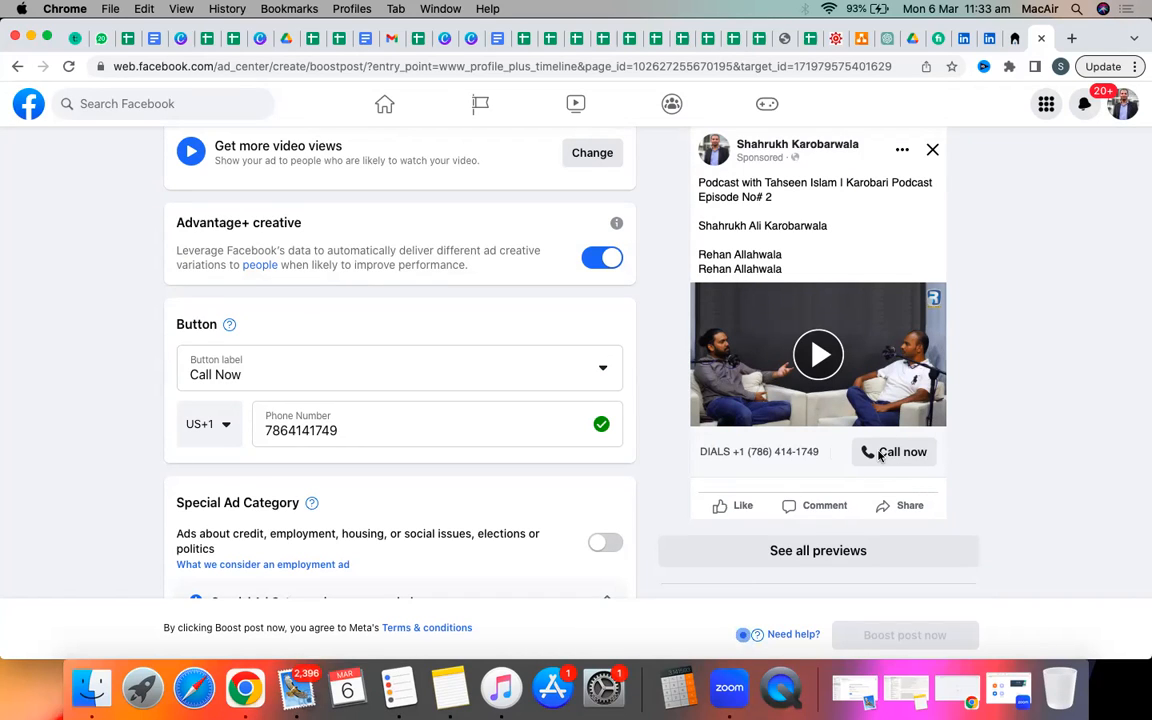
# Set the ad's call-to-action button to Book now and review the form.
pyautogui.click(578, 376)
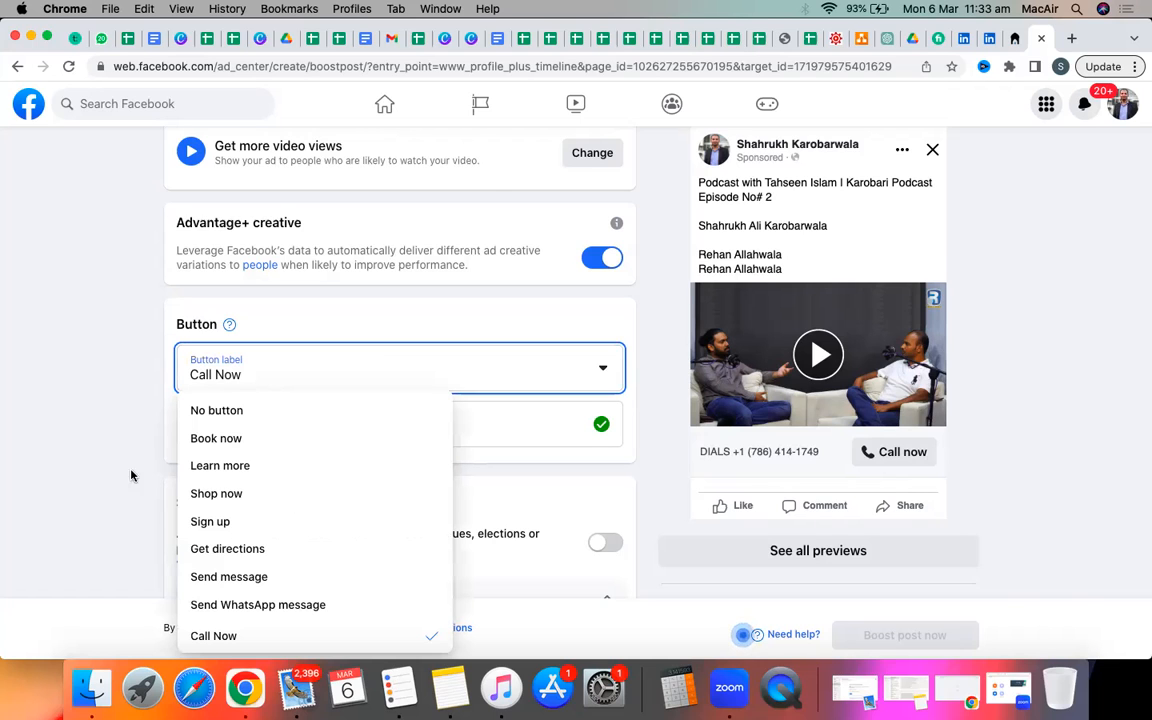
pyautogui.scroll(-2, 98, 474)
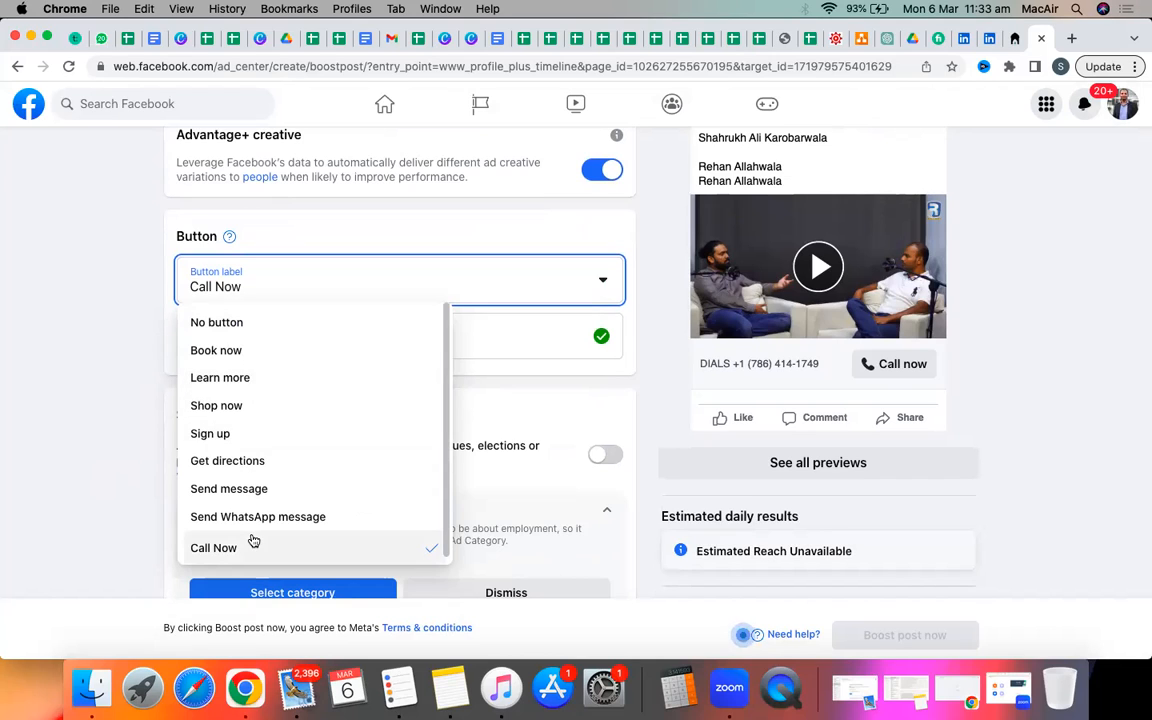
pyautogui.click(236, 353)
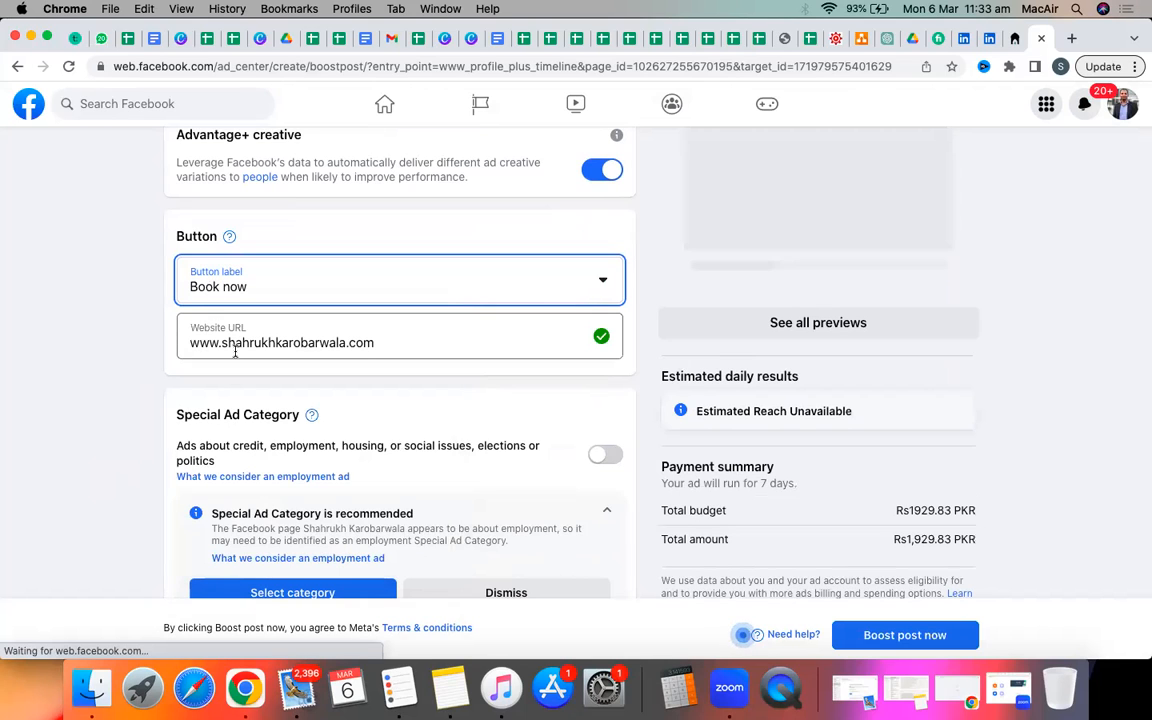
pyautogui.scroll(2, 235, 352)
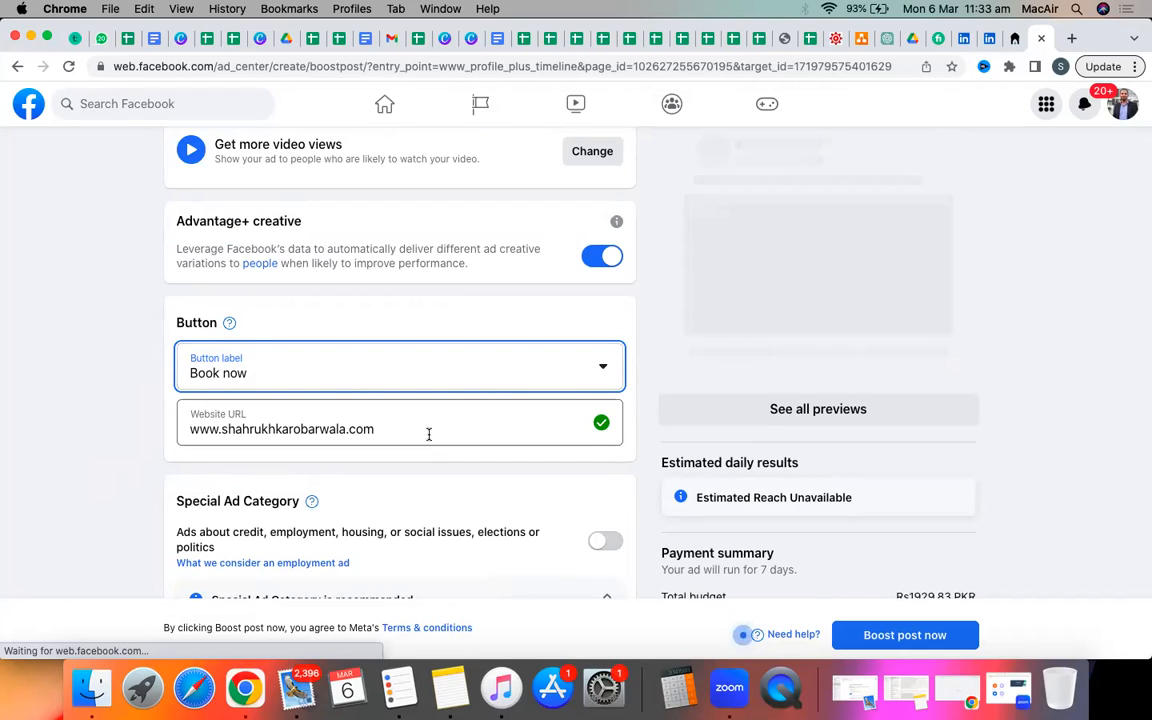
pyautogui.scroll(2, 428, 434)
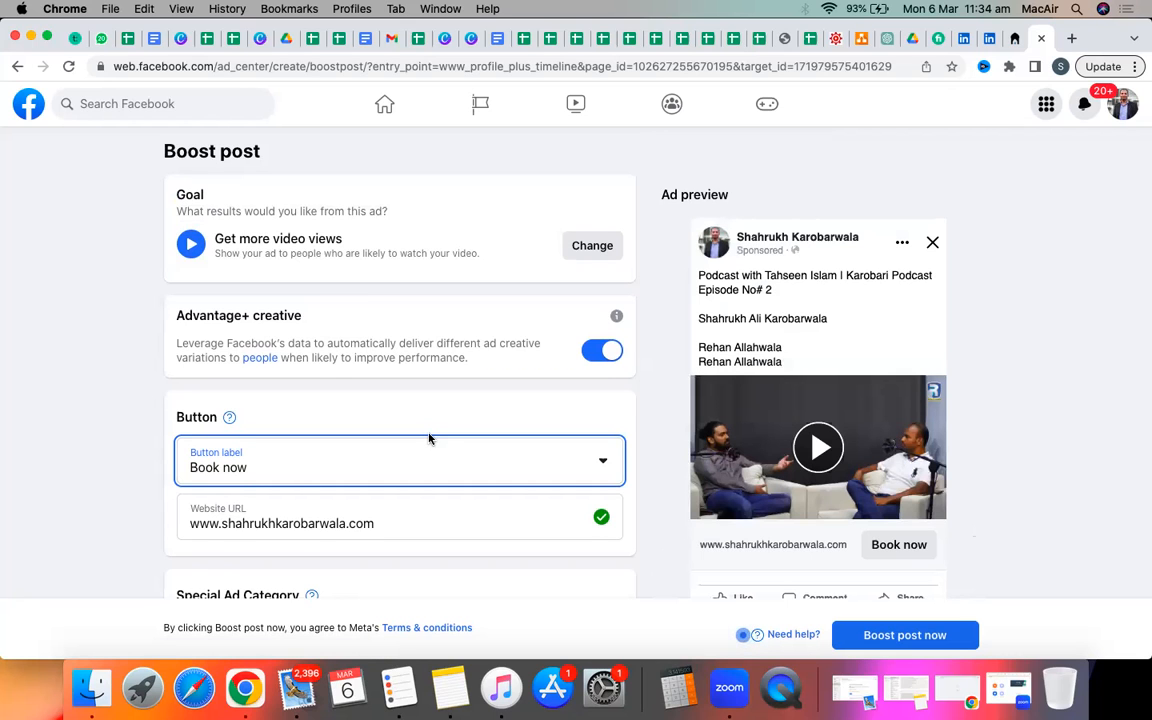
pyautogui.scroll(-2, 429, 438)
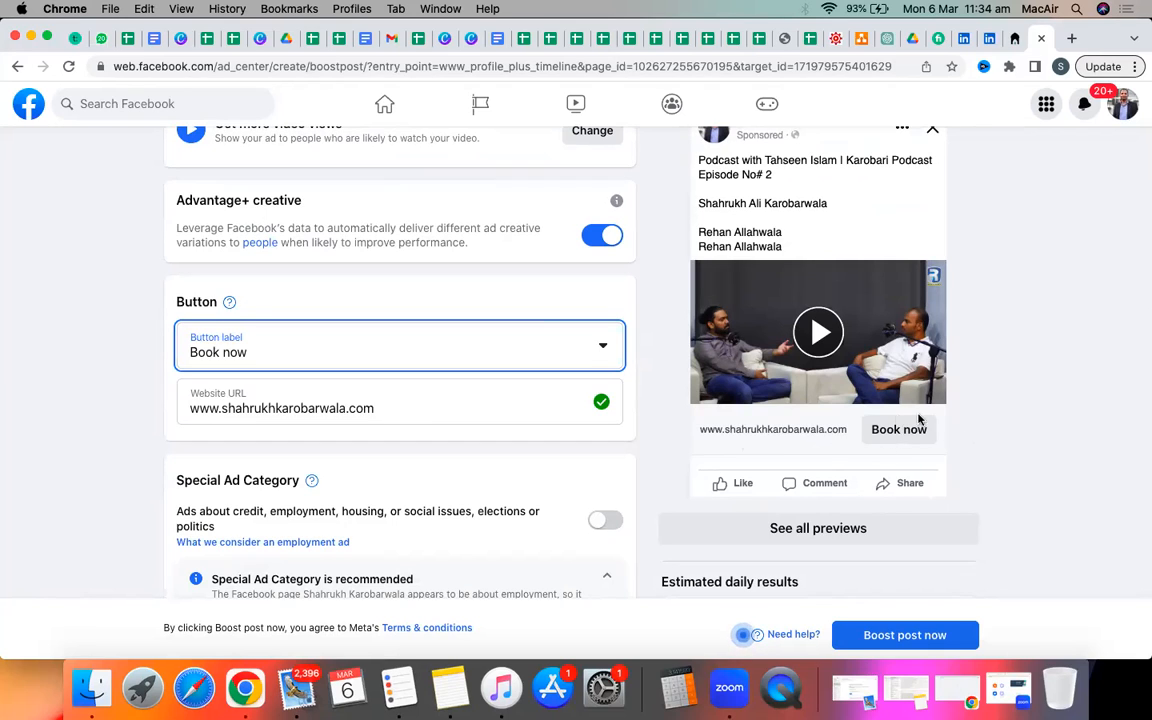
pyautogui.scroll(1, 951, 420)
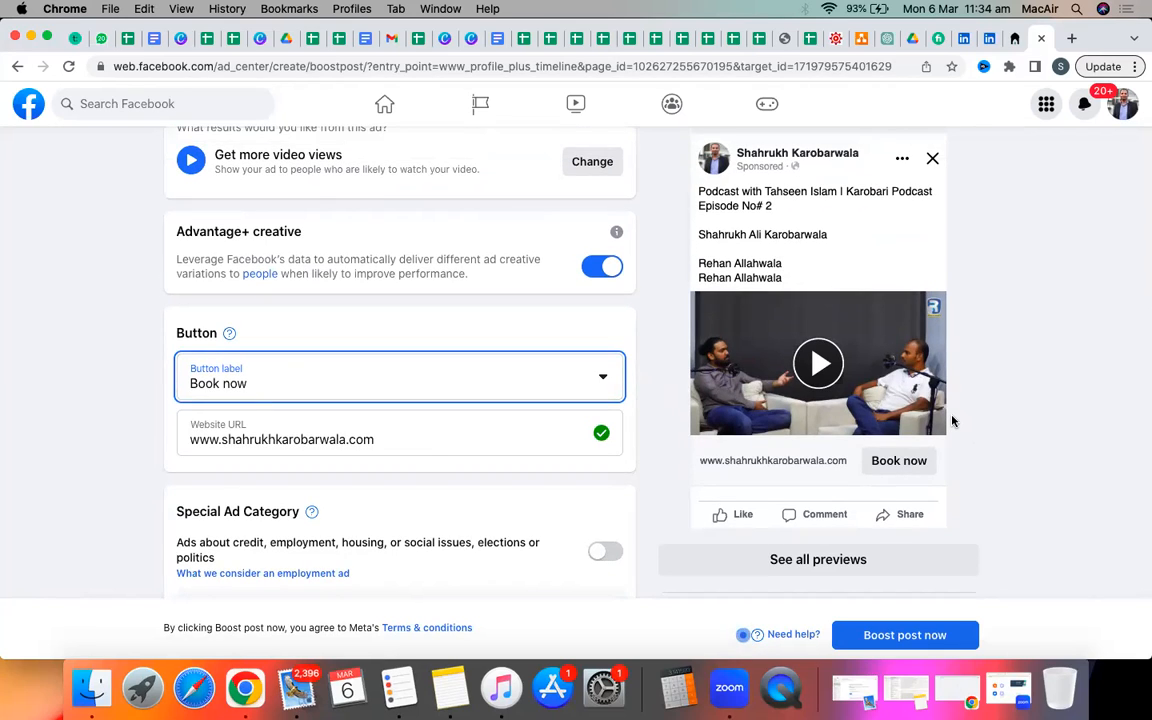
pyautogui.scroll(-1, 951, 420)
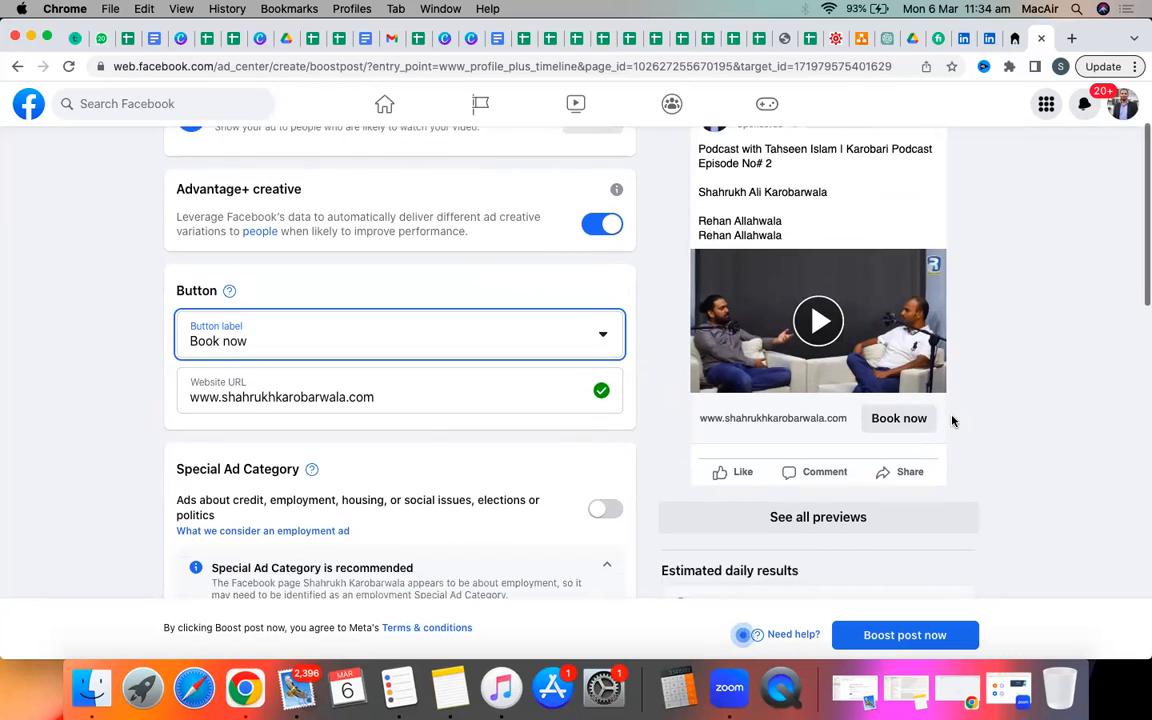
# Change the button label to No button.
pyautogui.click(514, 330)
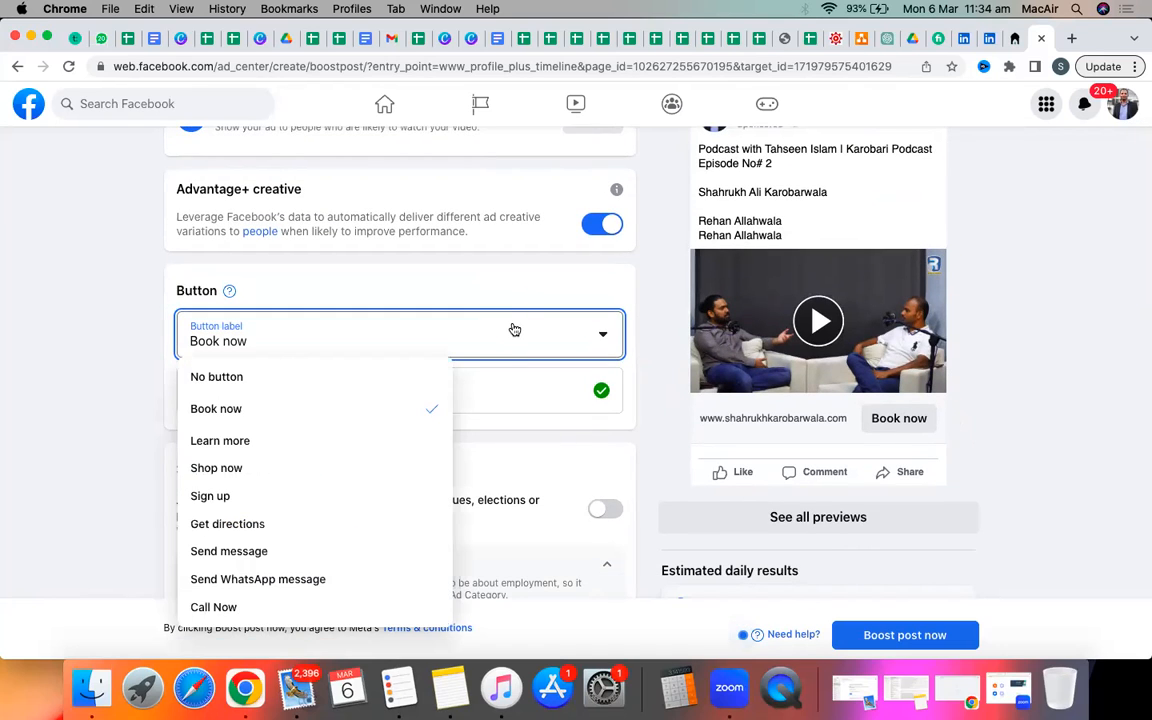
pyautogui.click(342, 377)
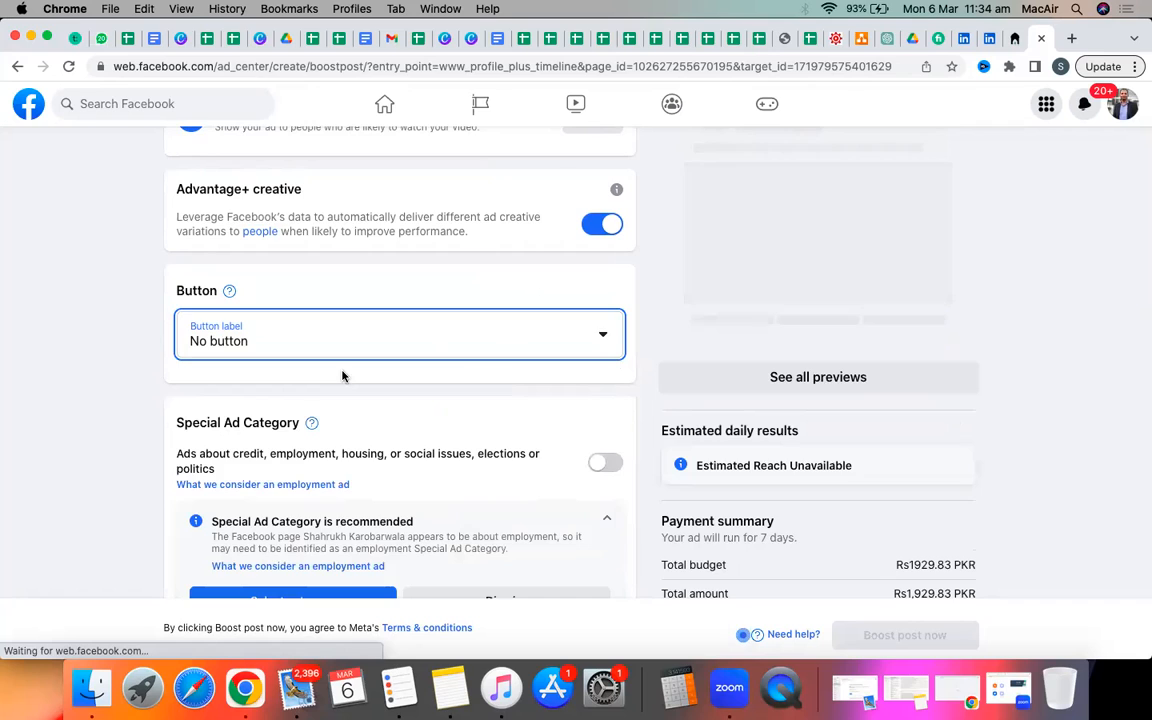
pyautogui.scroll(1, 342, 376)
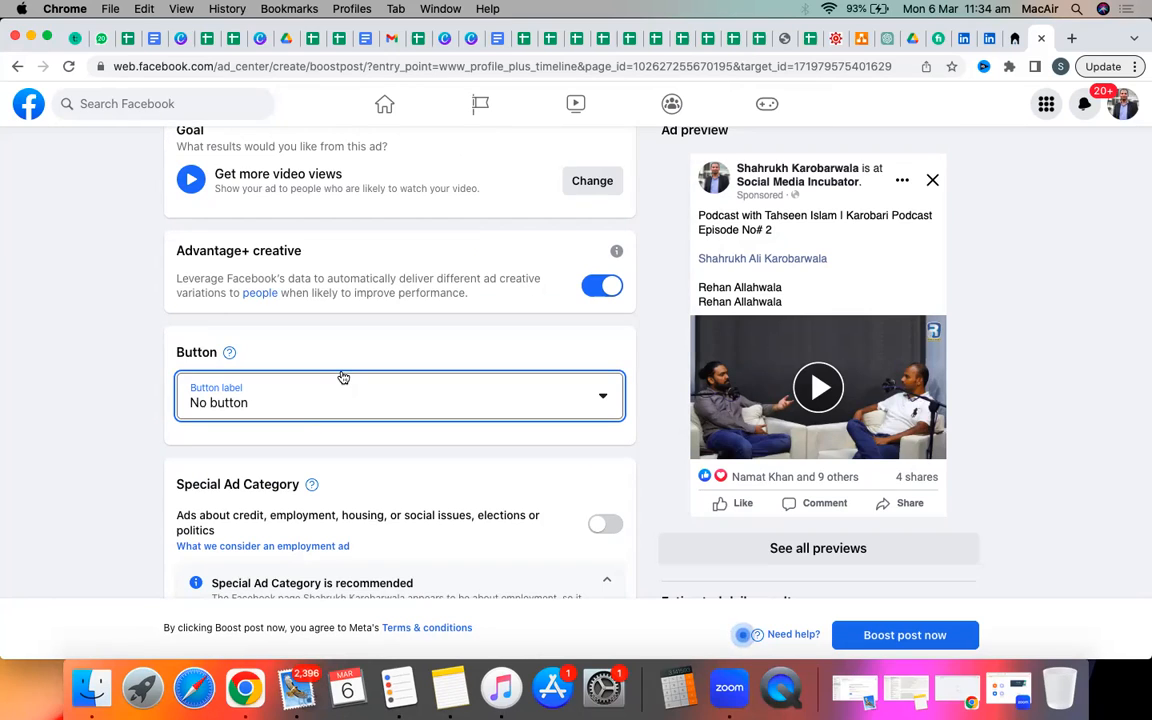
pyautogui.scroll(-5, 343, 377)
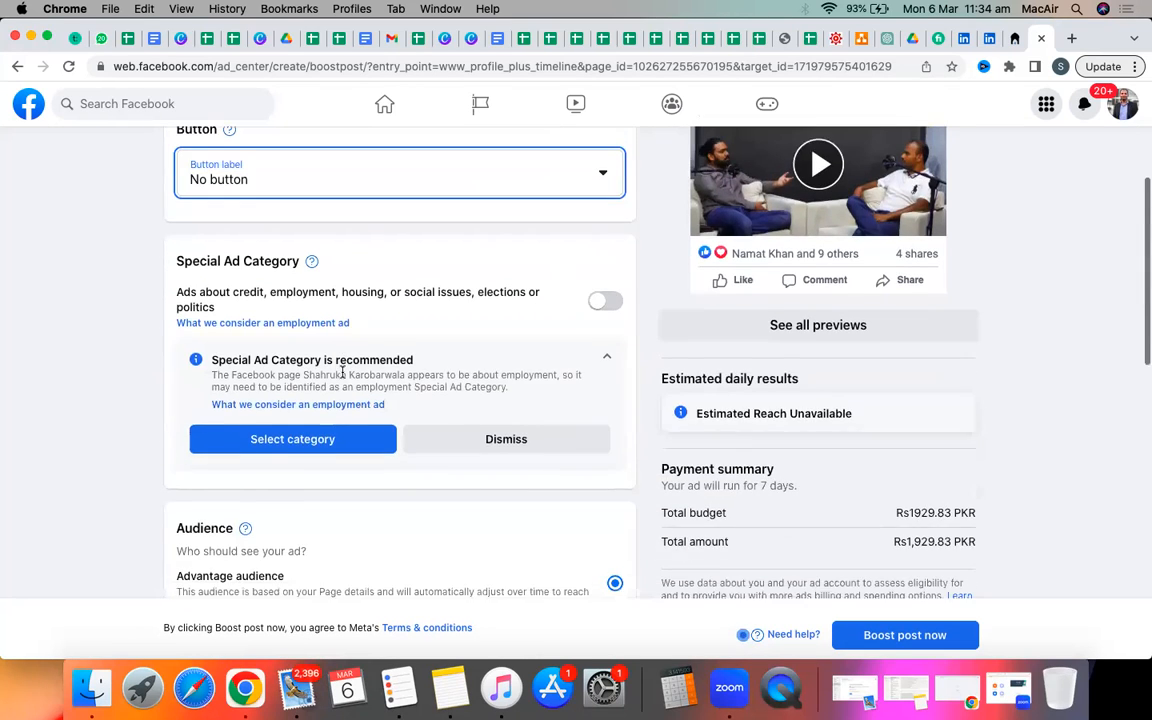
pyautogui.scroll(-2, 343, 373)
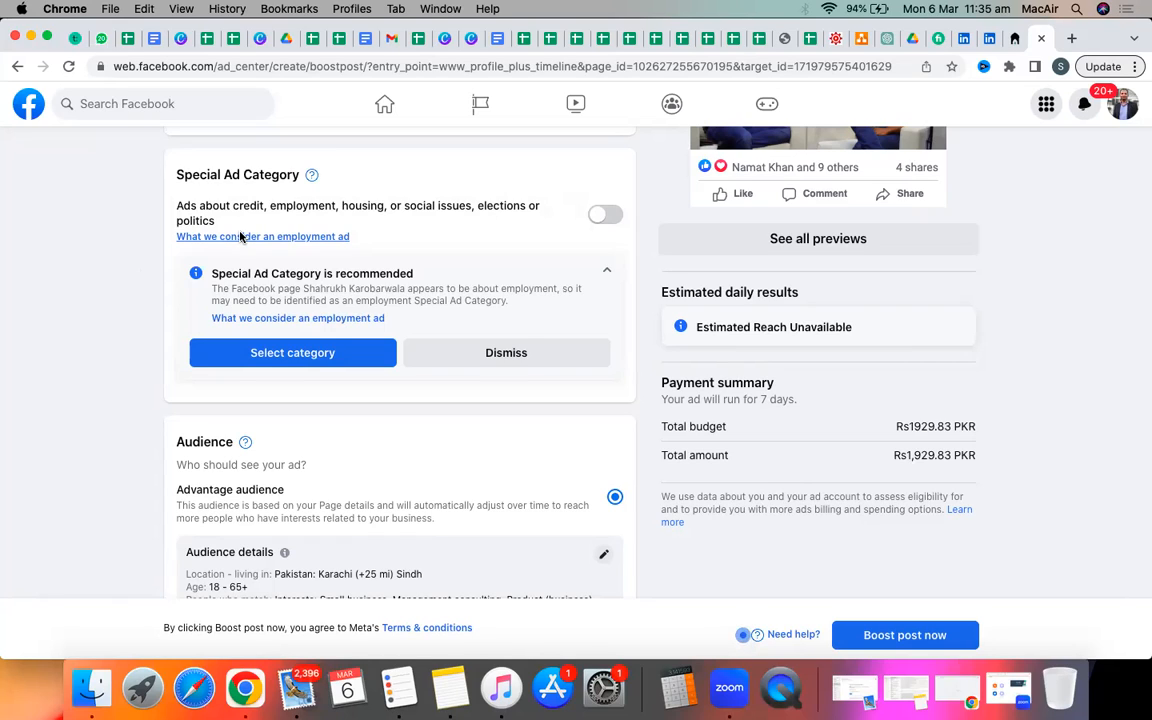
pyautogui.scroll(5, 240, 237)
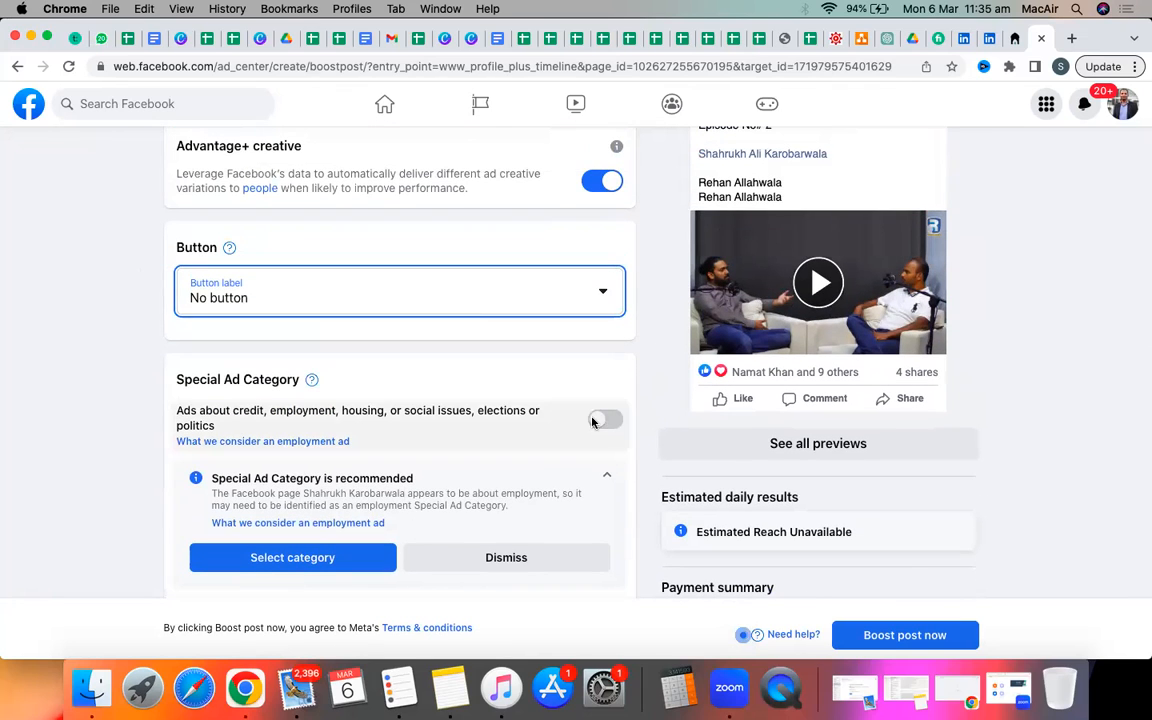
pyautogui.scroll(-4, 404, 429)
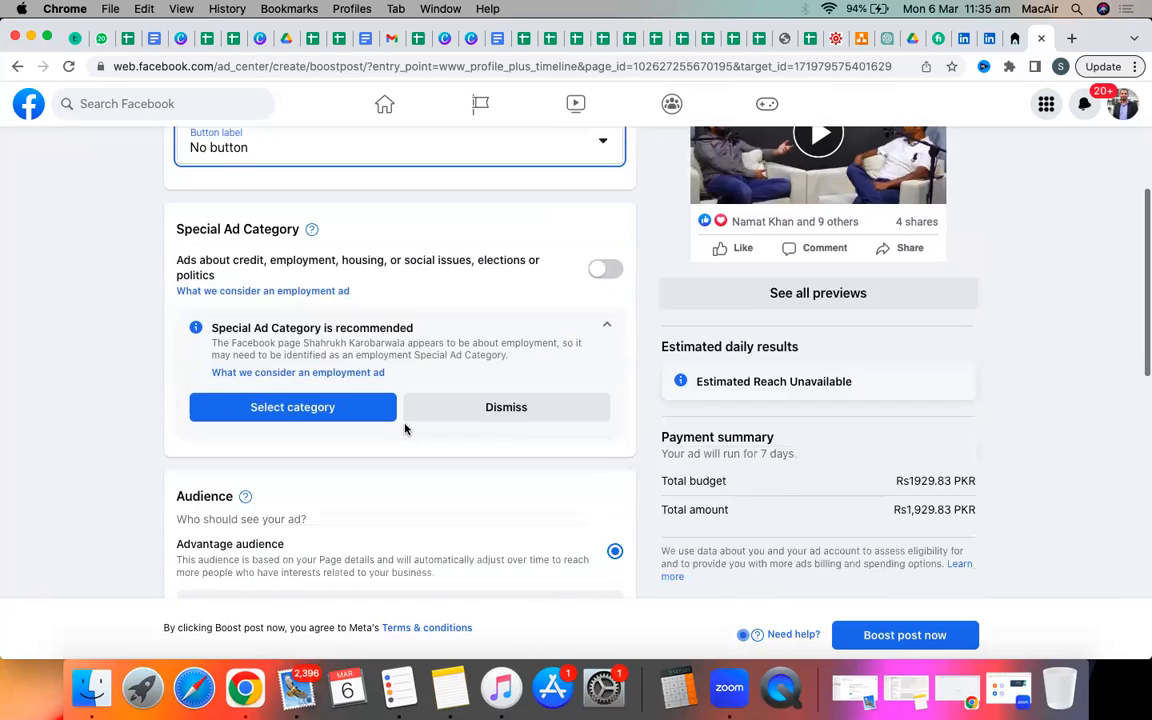
pyautogui.scroll(-1, 405, 429)
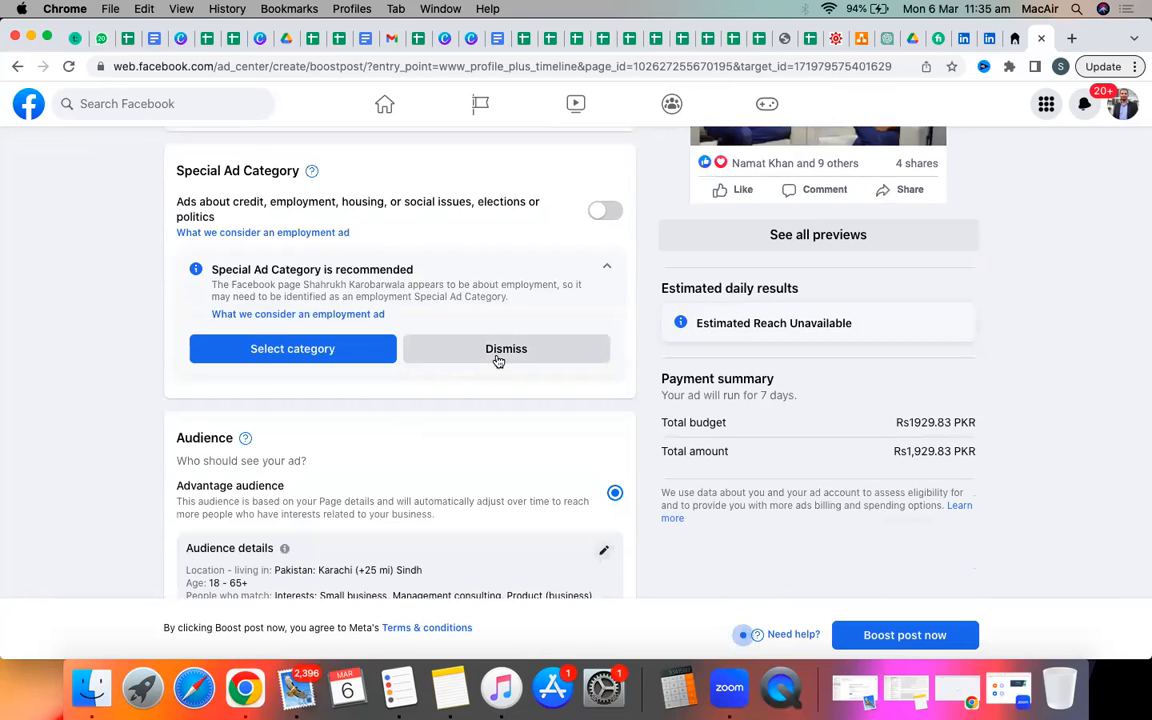
# Dismiss the Special Ad Category recommendation.
pyautogui.click(498, 358)
pyautogui.scroll(3, 496, 361)
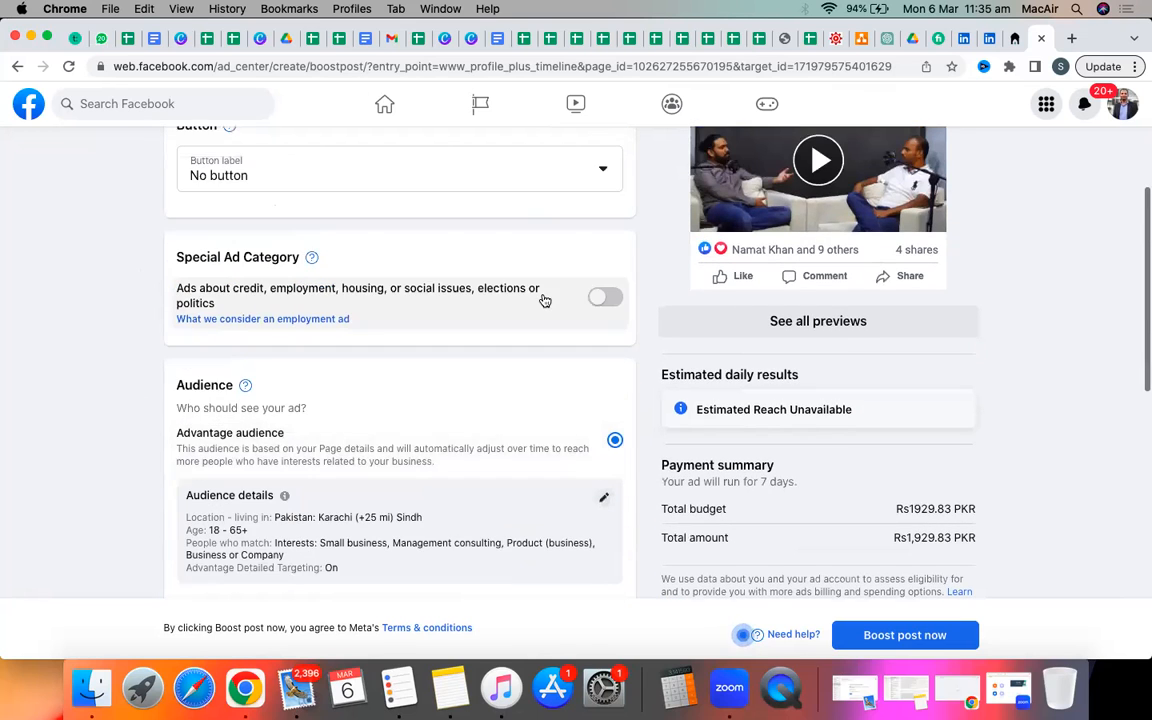
pyautogui.scroll(-3, 459, 302)
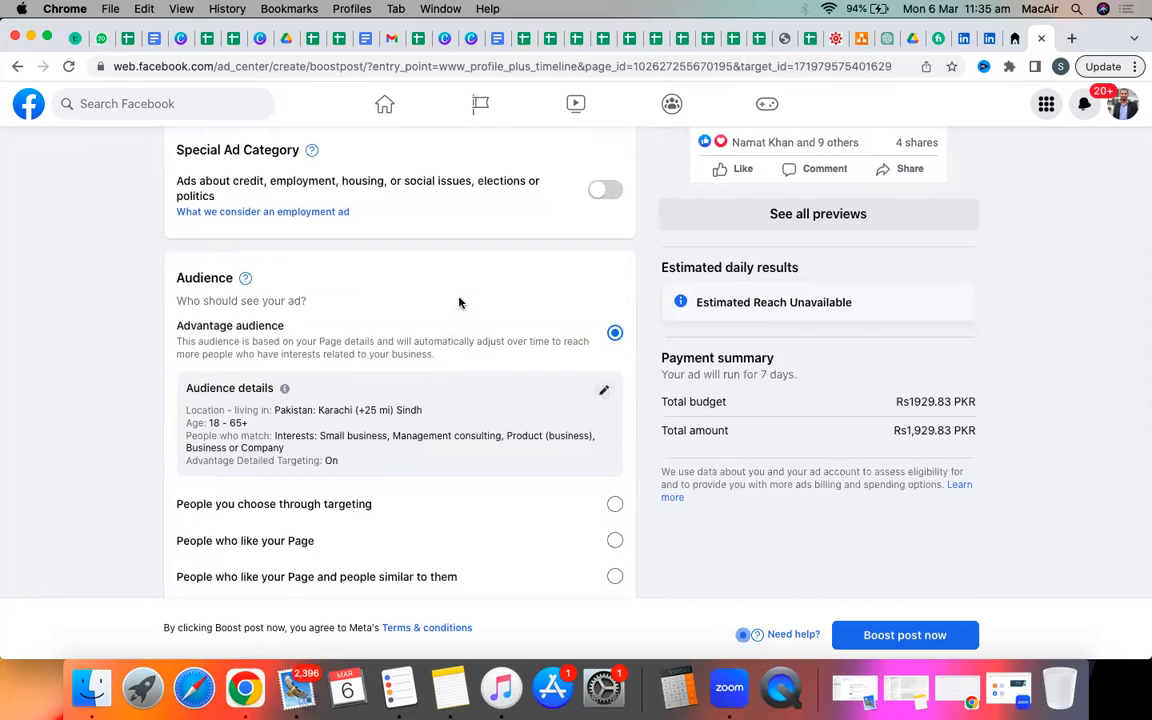
pyautogui.scroll(-1, 446, 278)
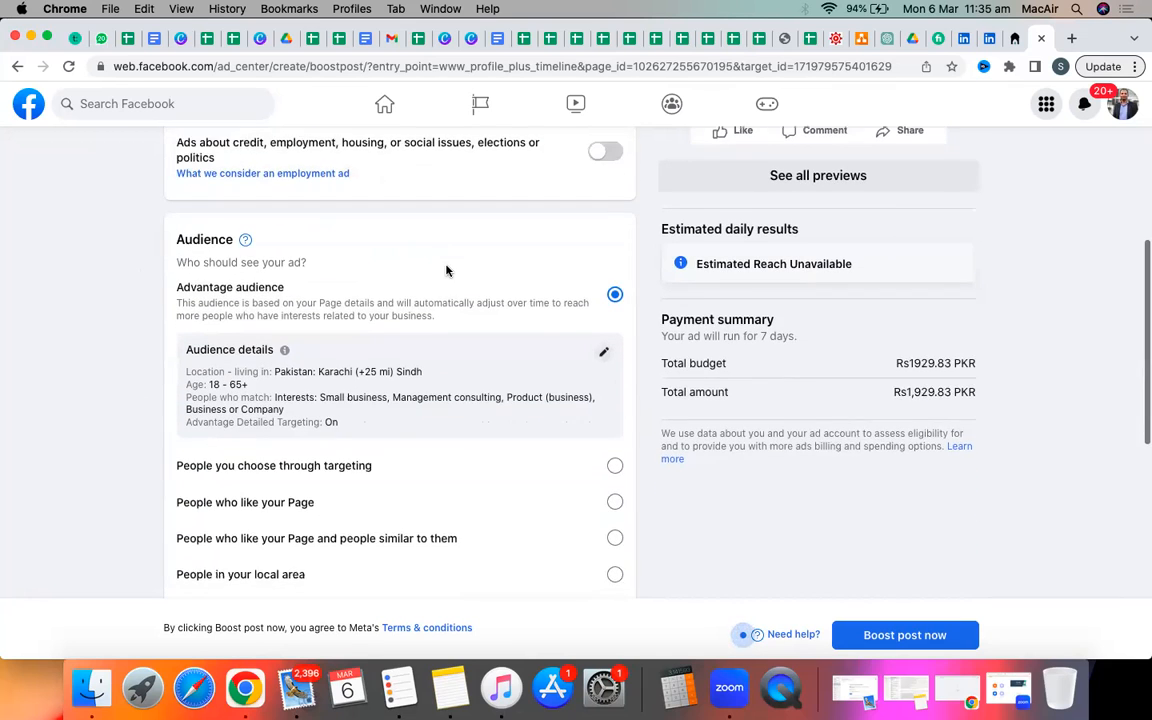
pyautogui.scroll(-2, 446, 270)
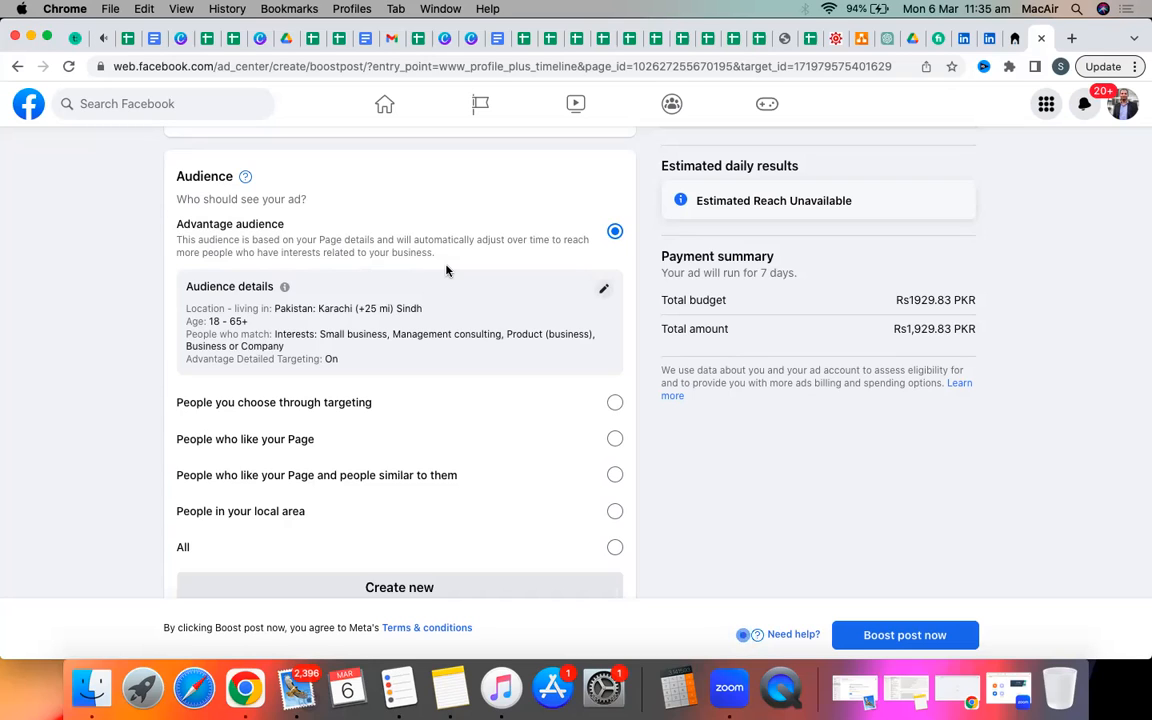
# Scroll down to Audience and edit the Karachi audience details card.
pyautogui.scroll(7, 446, 270)
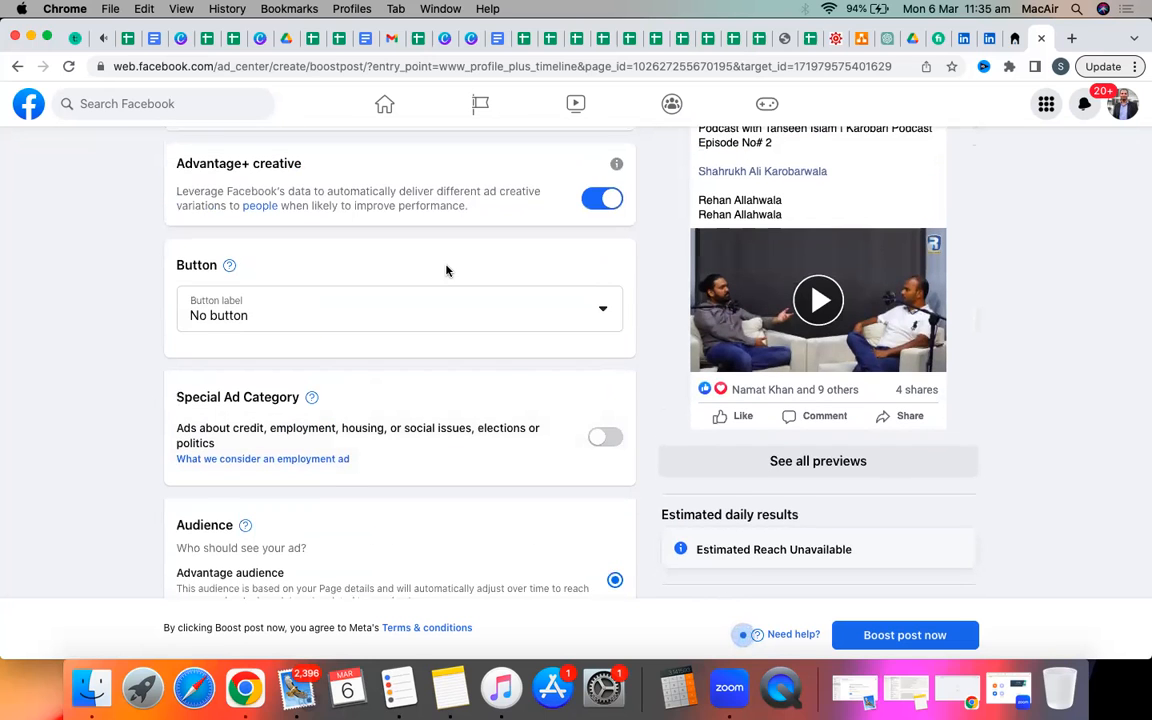
pyautogui.scroll(-2, 446, 270)
pyautogui.scroll(4, 446, 270)
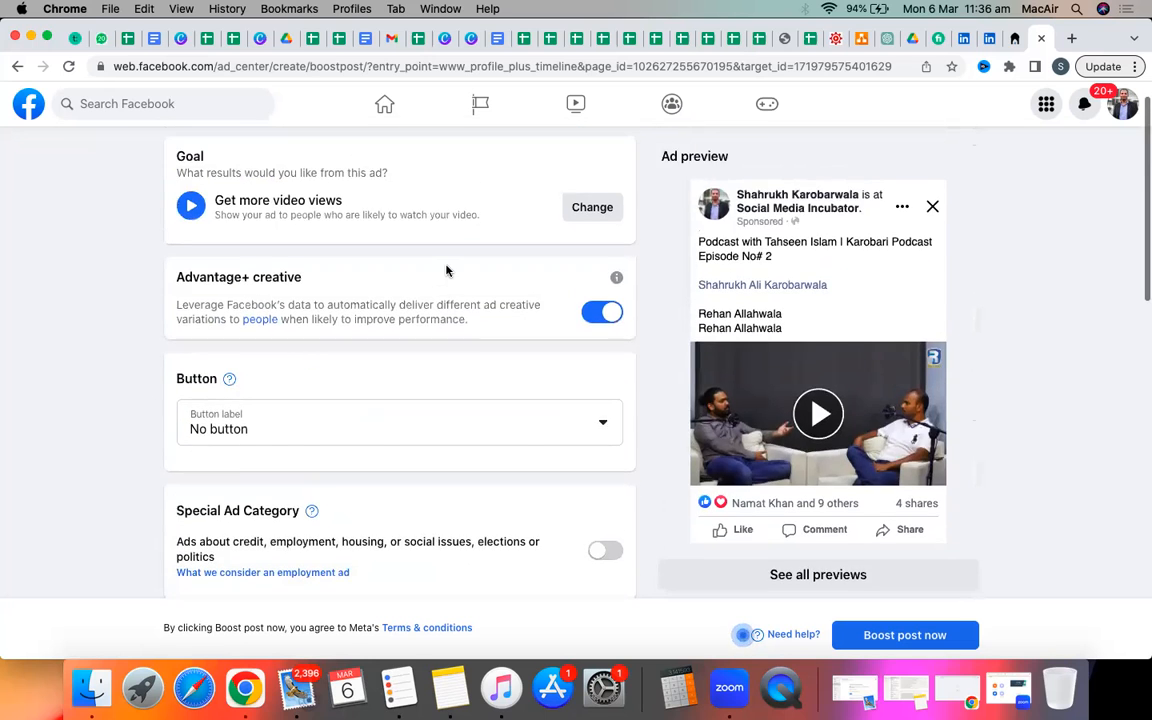
pyautogui.scroll(-3, 446, 270)
pyautogui.scroll(-3, 446, 270)
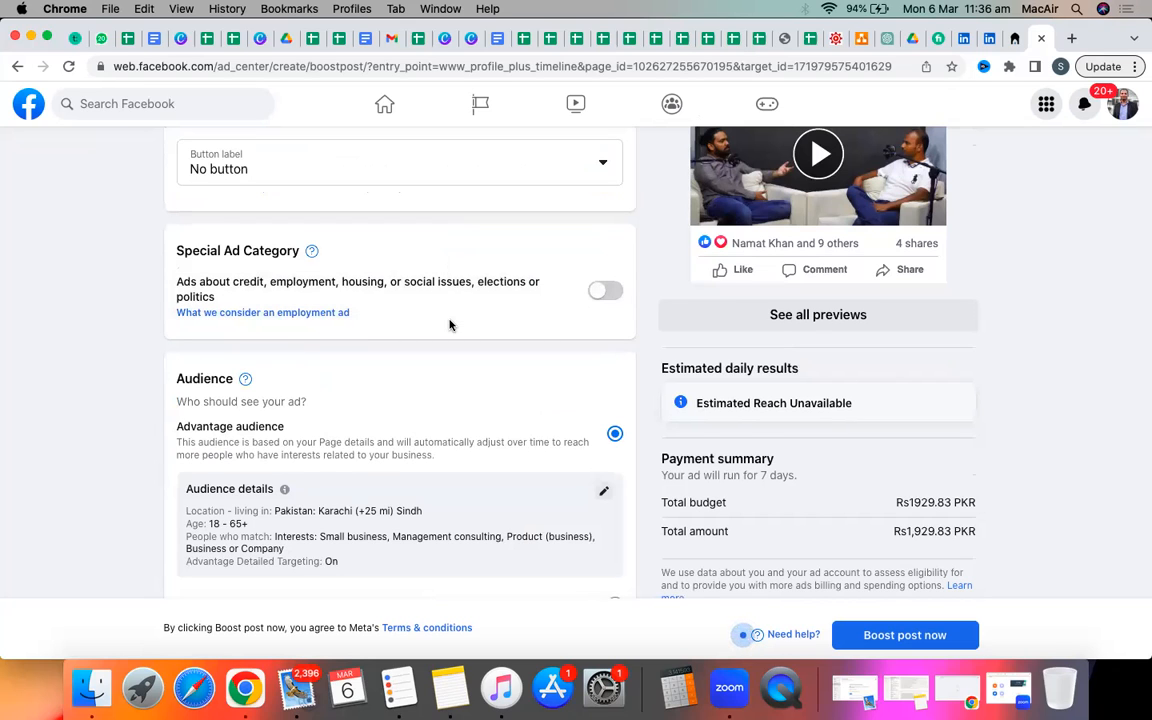
pyautogui.scroll(-3, 449, 324)
pyautogui.scroll(-1, 450, 324)
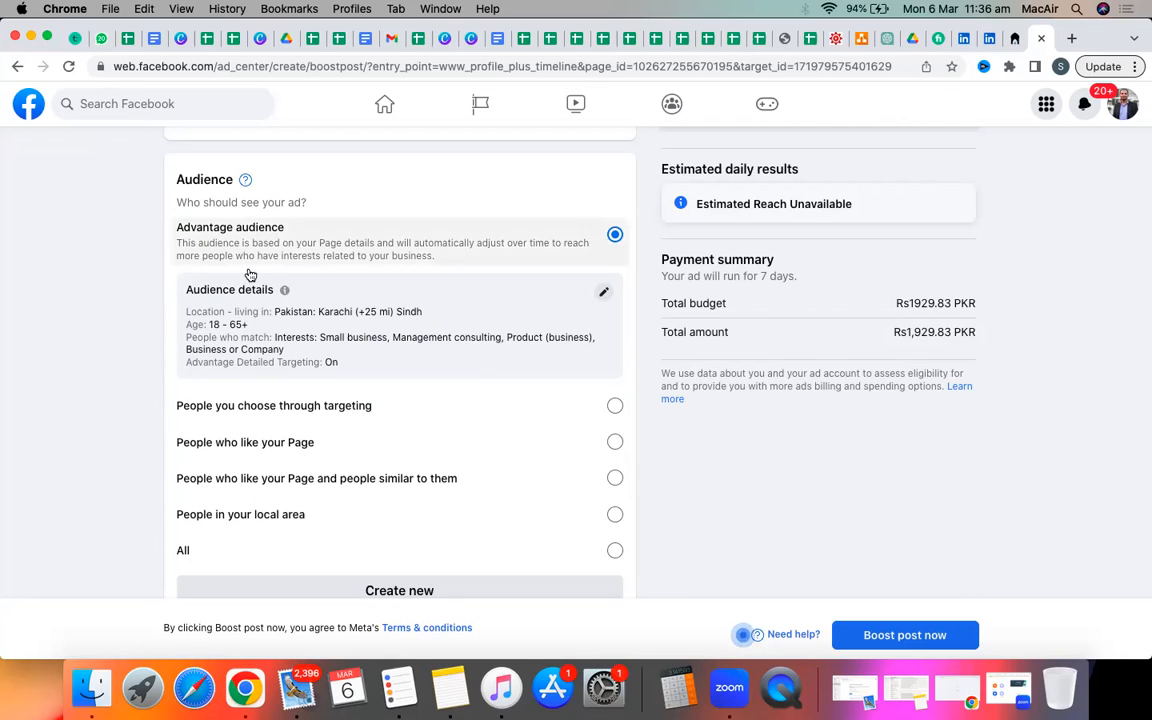
pyautogui.click(603, 294)
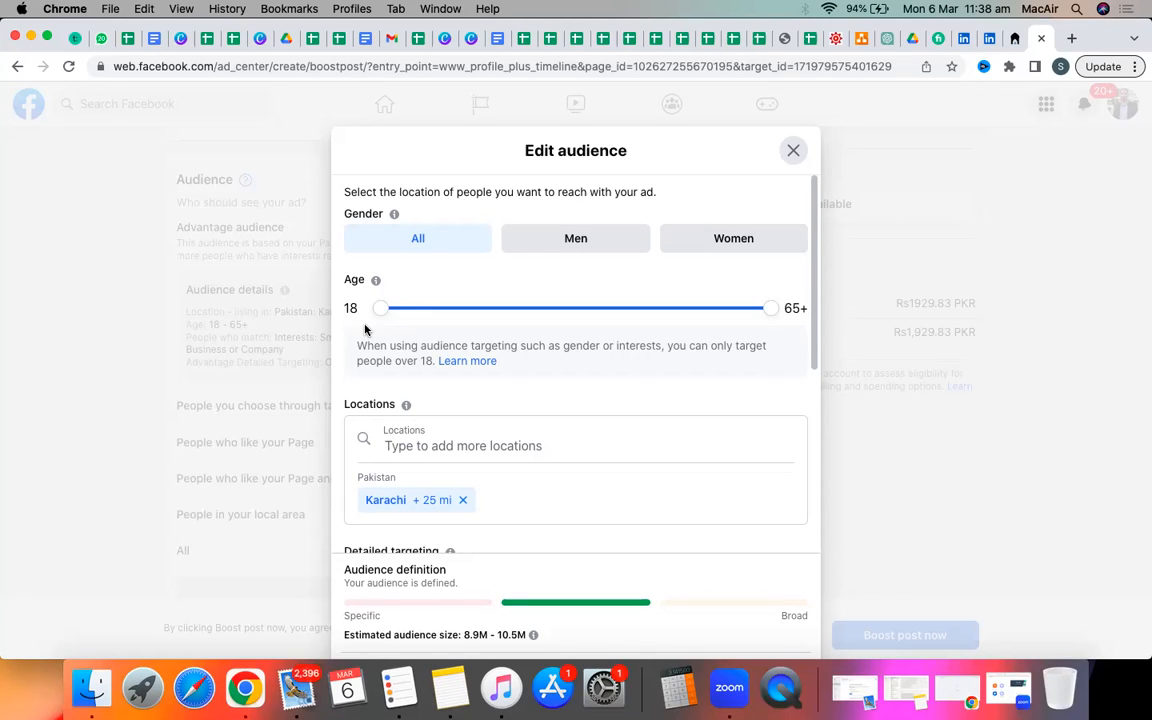
# Drag the maximum age handle down to 45, leaving the minimum at 18.
pyautogui.click(769, 311)
pyautogui.moveTo(771, 316); pyautogui.dragTo(606, 313)
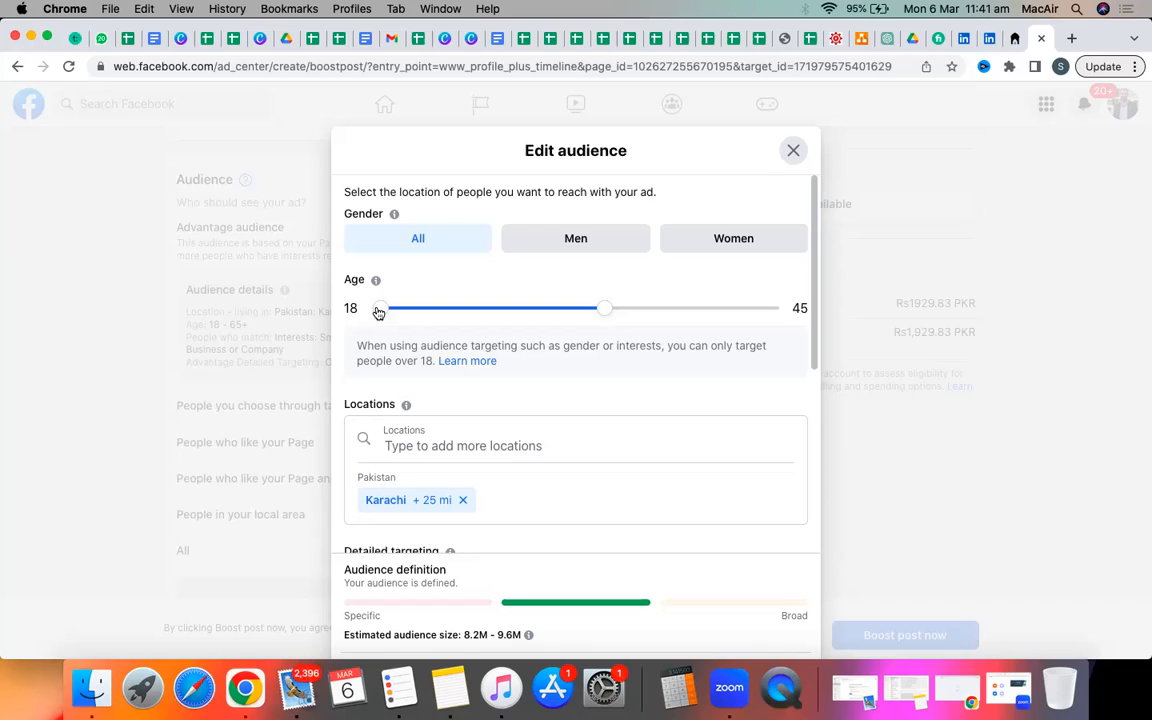
# Adjust both Age slider handles until the range reads 32 to 65+.
pyautogui.moveTo(378, 312); pyautogui.dragTo(351, 312)
pyautogui.moveTo(381, 314); pyautogui.dragTo(443, 316)
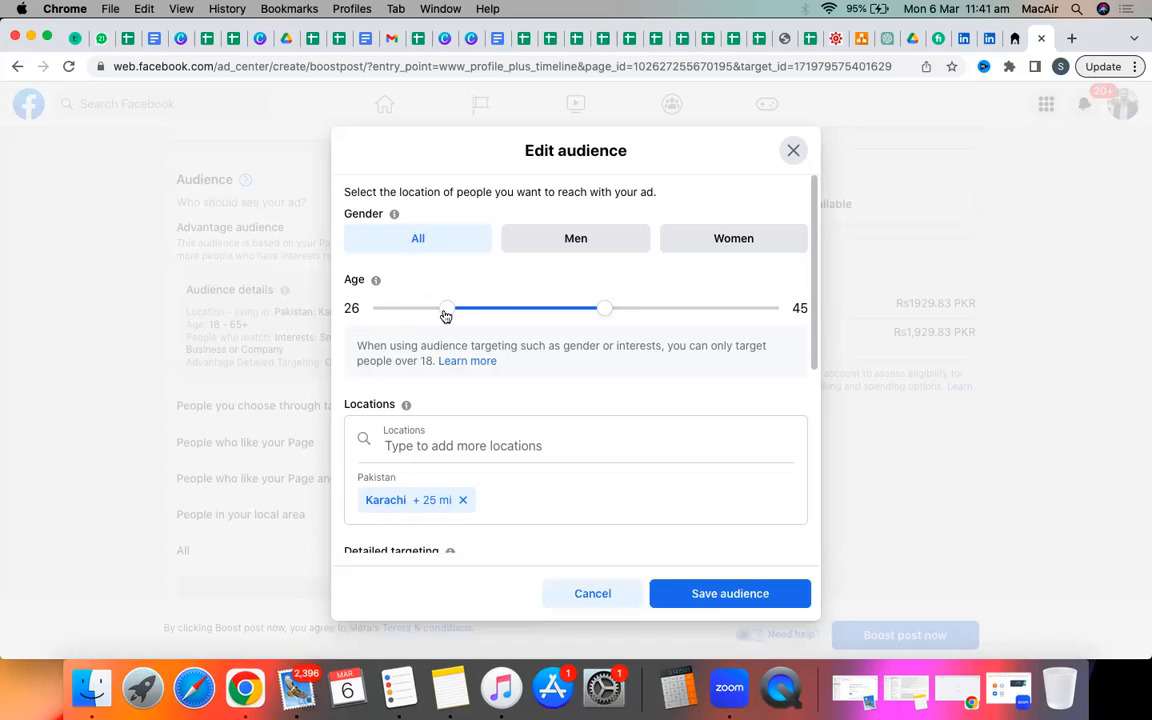
pyautogui.moveTo(604, 309); pyautogui.dragTo(693, 313)
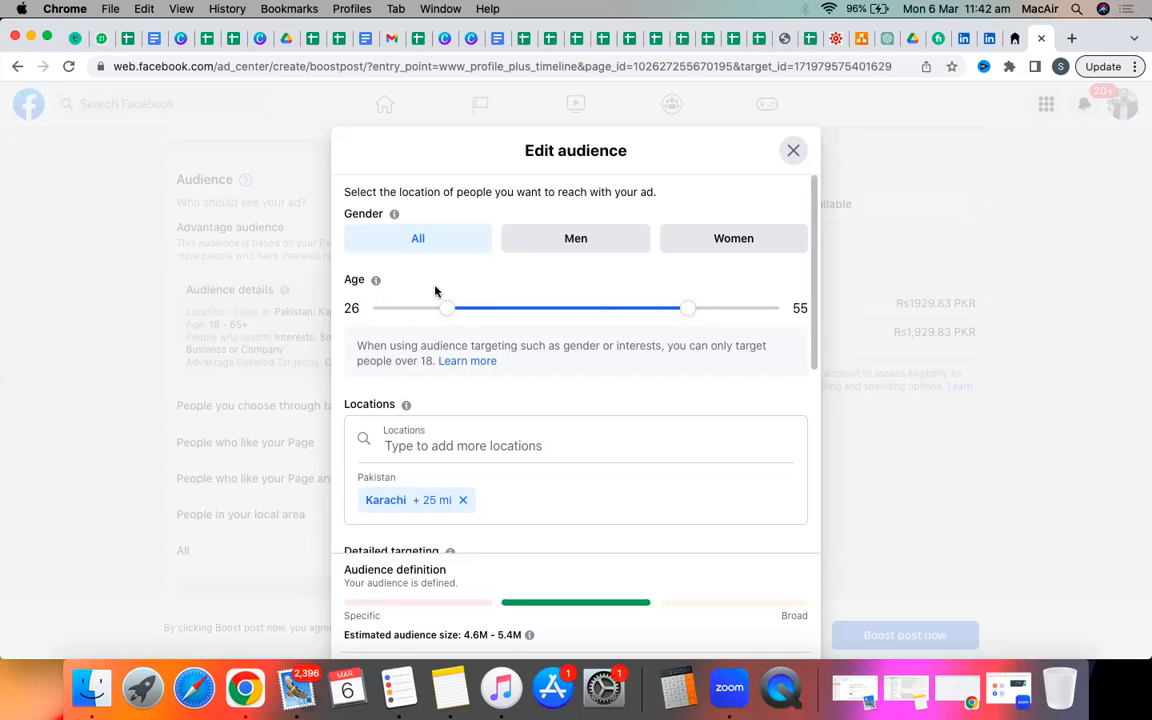
pyautogui.moveTo(446, 311); pyautogui.dragTo(497, 312)
pyautogui.moveTo(689, 310); pyautogui.dragTo(802, 307)
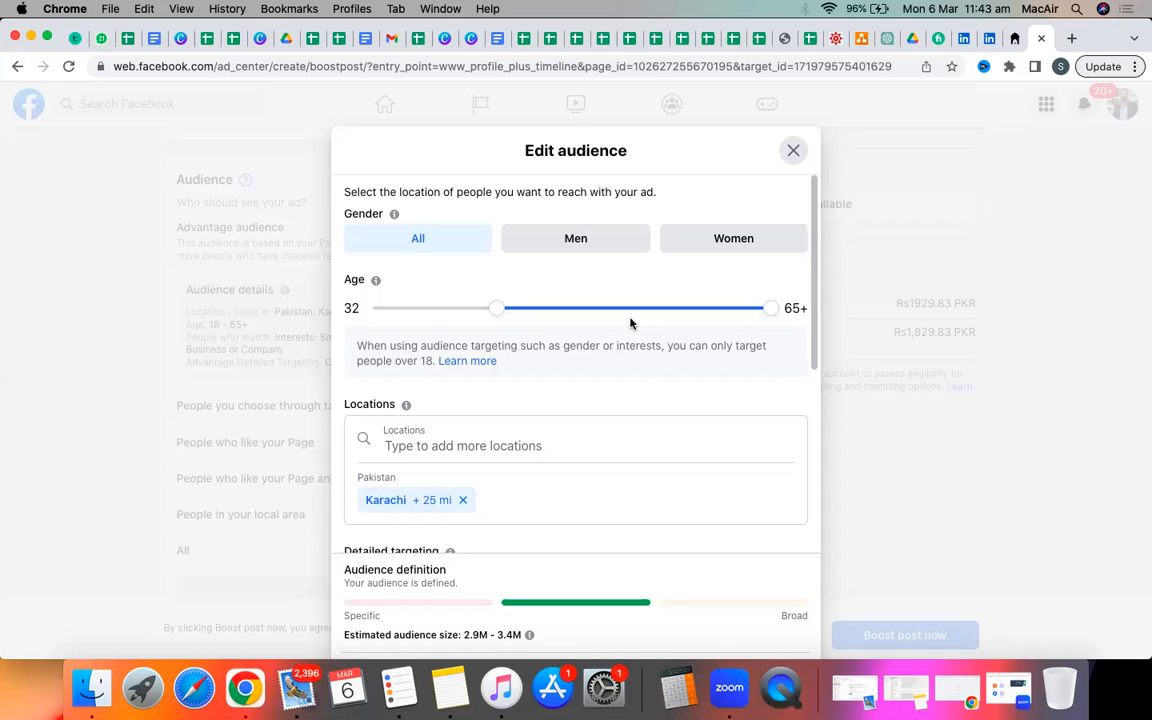
# Drag the Age handles back to a minimum of 18 and maximum of 45.
pyautogui.moveTo(507, 316); pyautogui.dragTo(360, 316)
pyautogui.moveTo(767, 310); pyautogui.dragTo(604, 315)
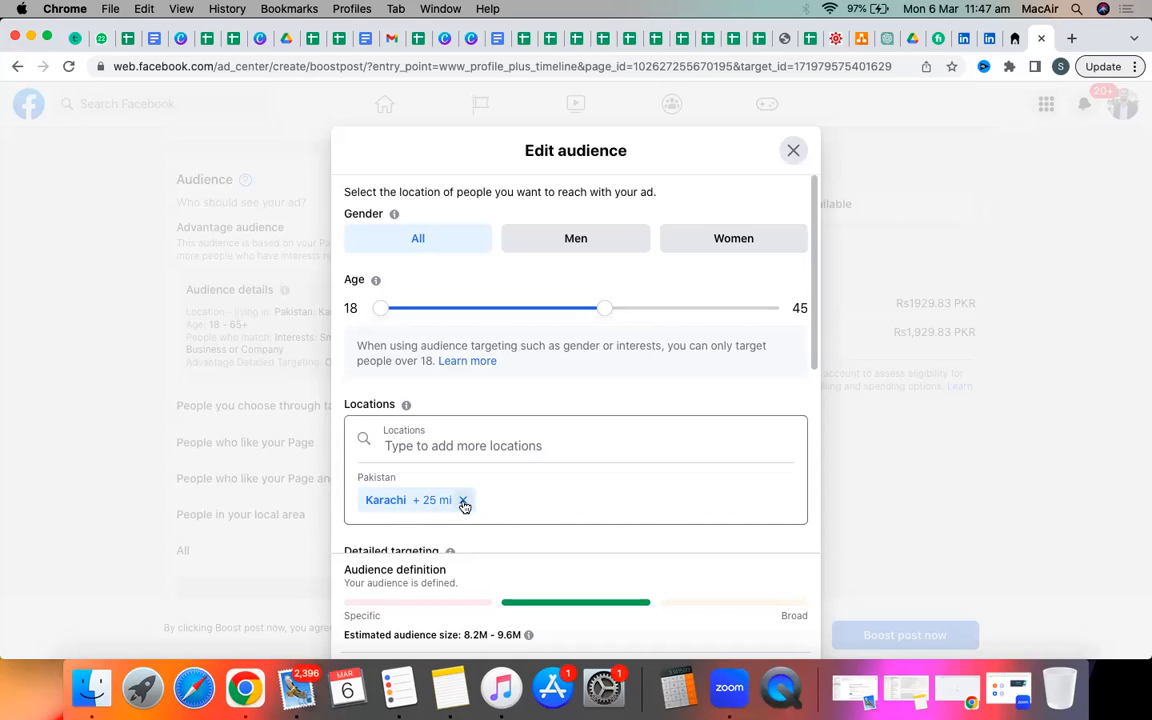
# Remove Karachi and search 'Dha phase' to target Dha Phase VII instead.
pyautogui.click(461, 500)
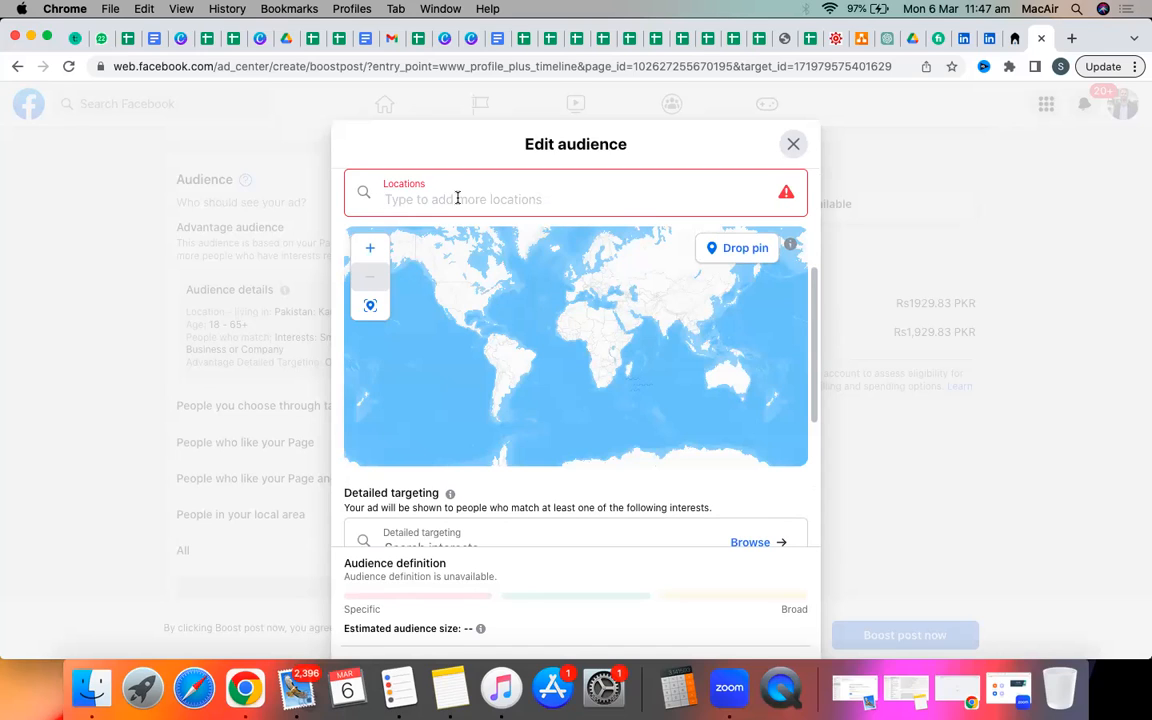
pyautogui.write('Dha ')
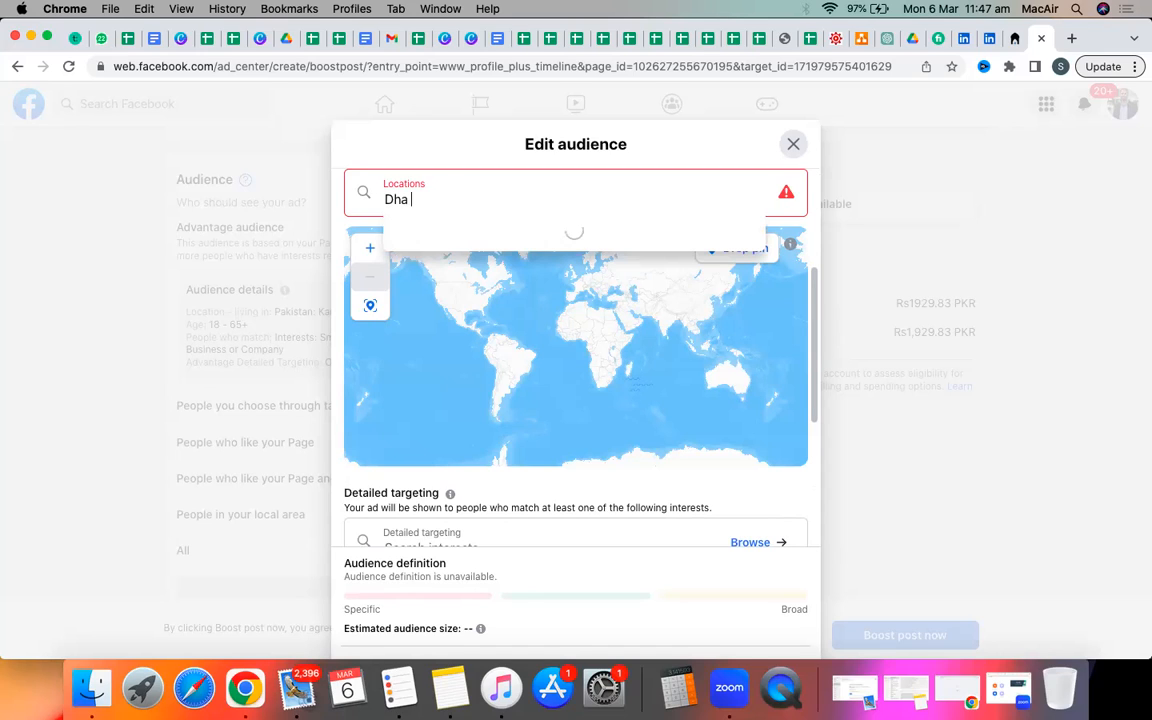
pyautogui.write('phase')
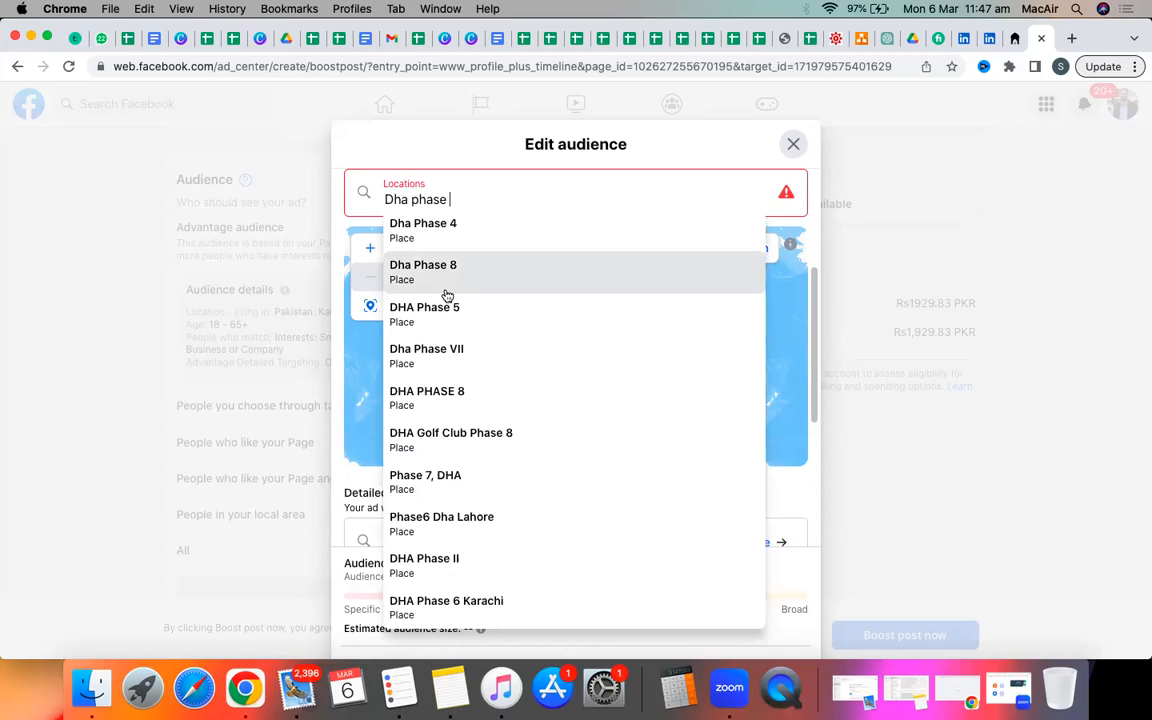
pyautogui.click(459, 348)
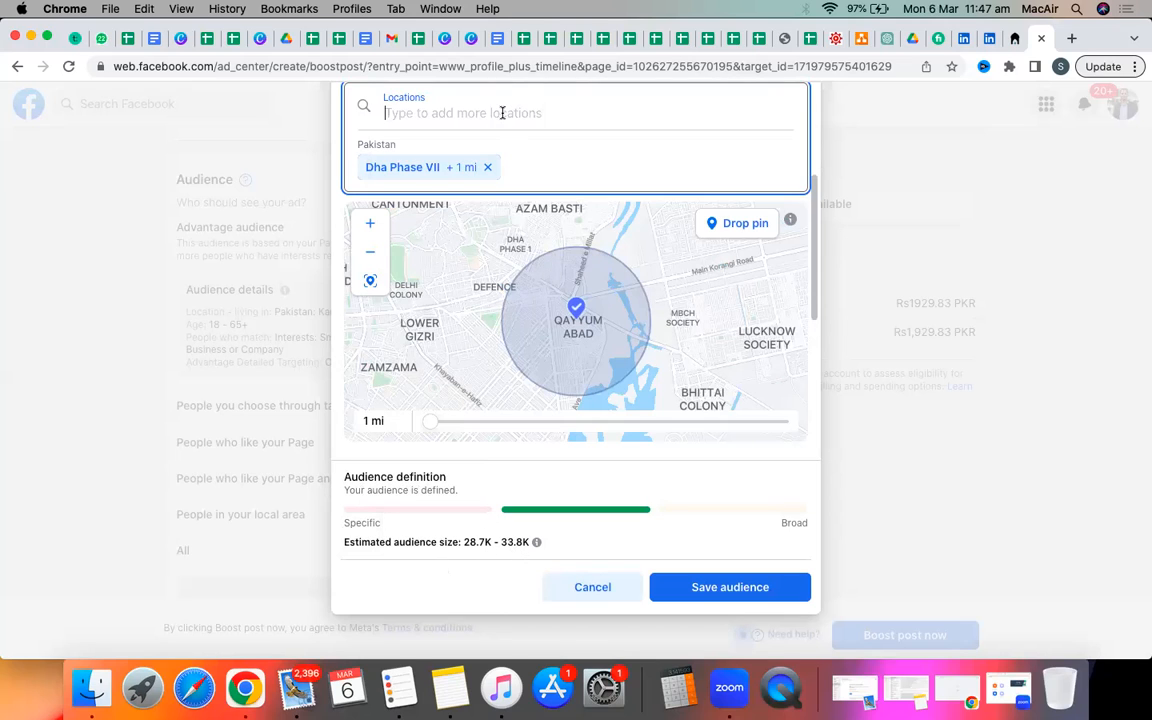
# Search 'Tariq road' and add Tariq Road, Karachi as a location.
pyautogui.write('Taraq')
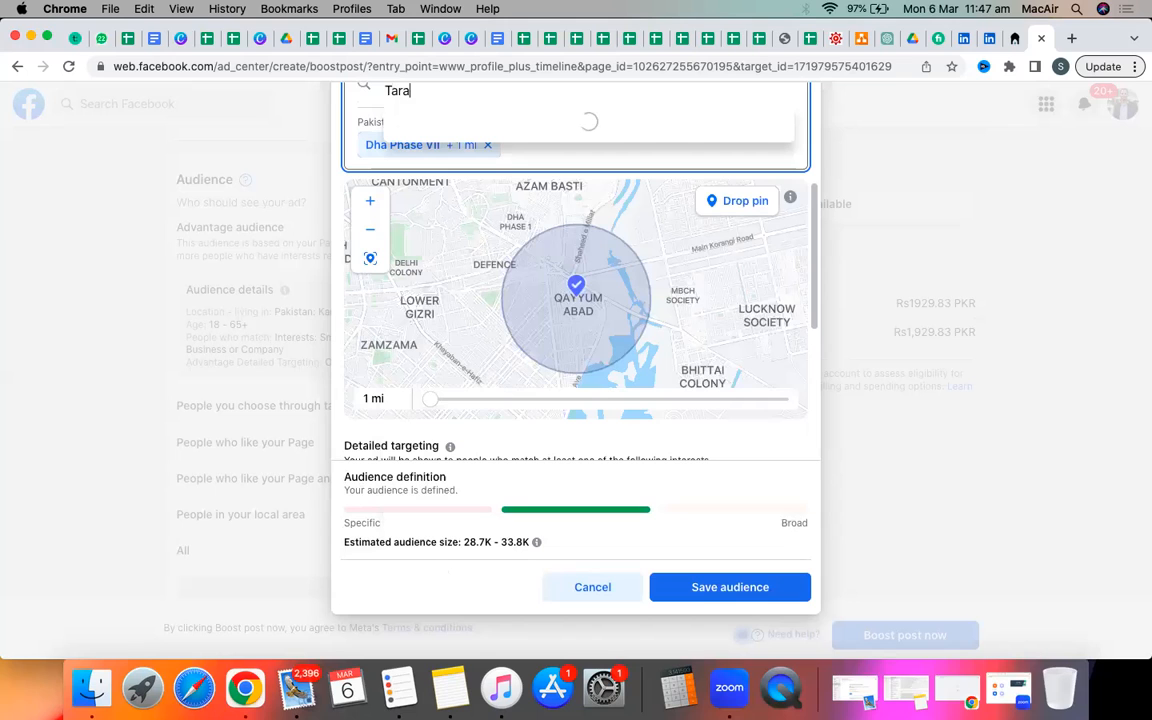
pyautogui.press('BackSpace')
pyautogui.press('BackSpace')
pyautogui.write('iq road')
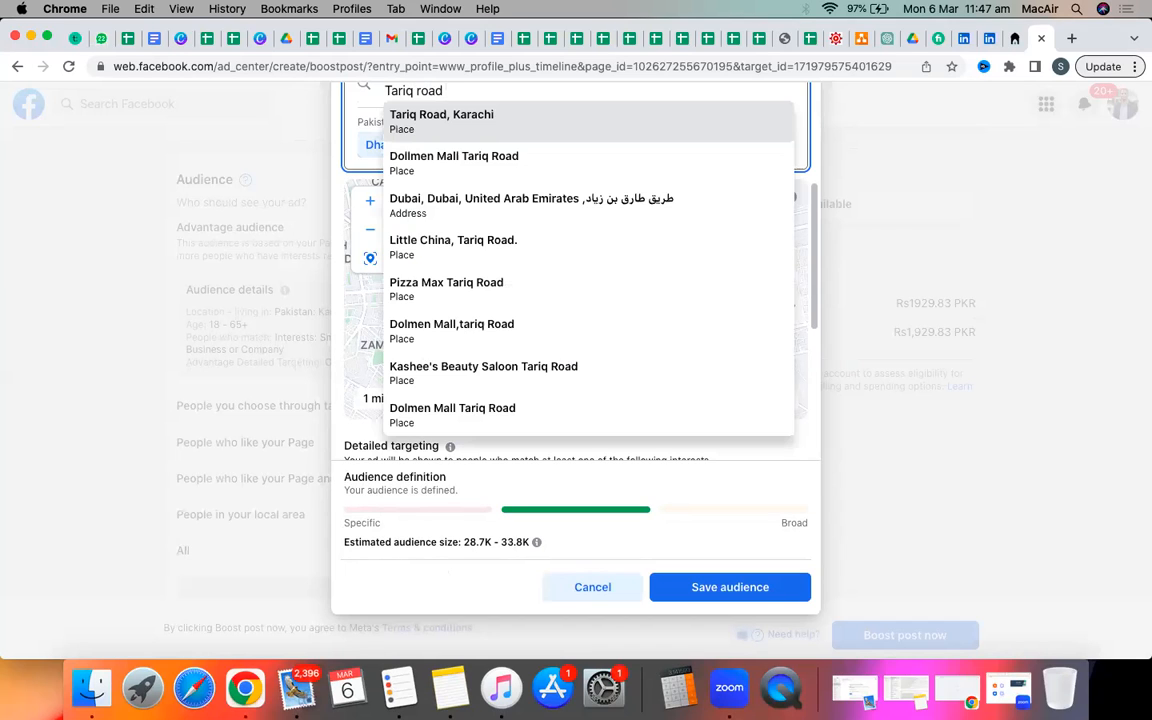
pyautogui.click(445, 122)
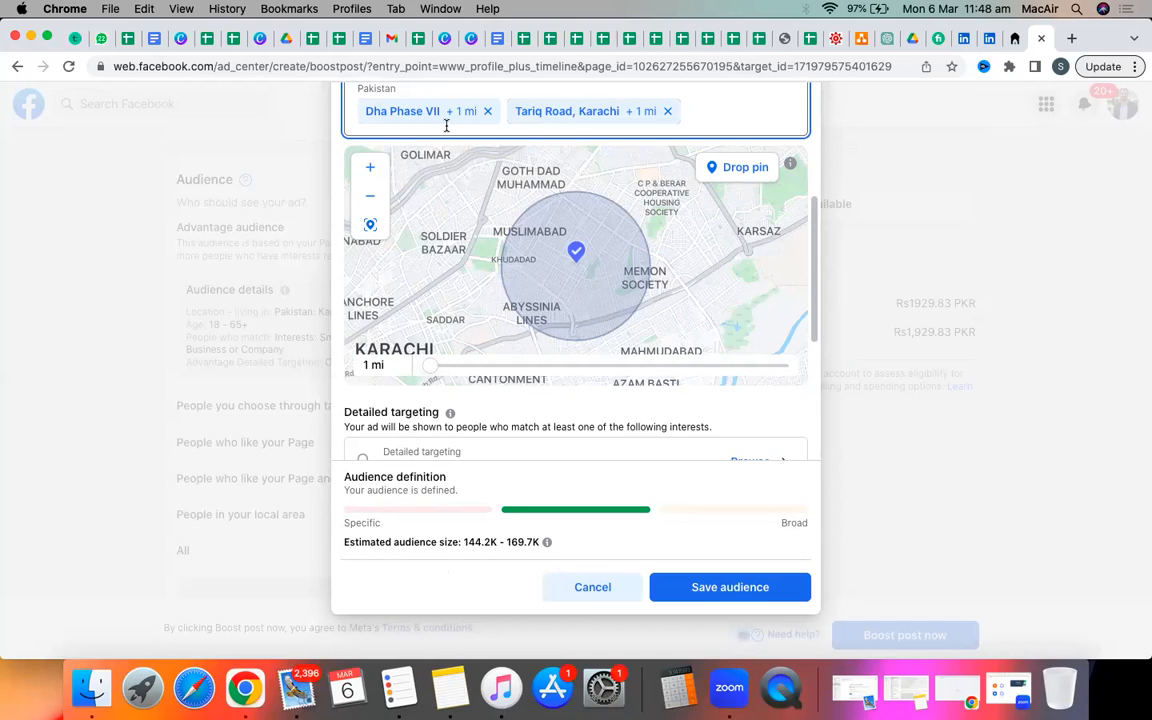
pyautogui.scroll(2, 850, 255)
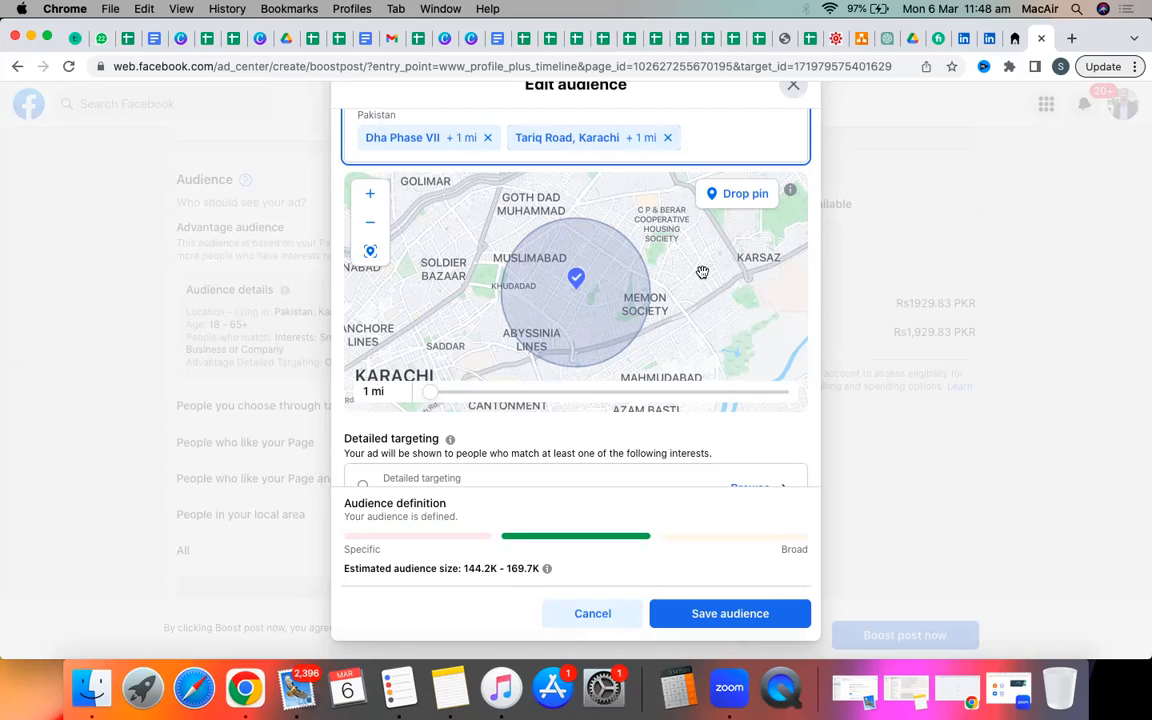
# Remove Tariq Road and Dha Phase VII, then search 'Korangi' and add Korangi Landhi.
pyautogui.click(668, 139)
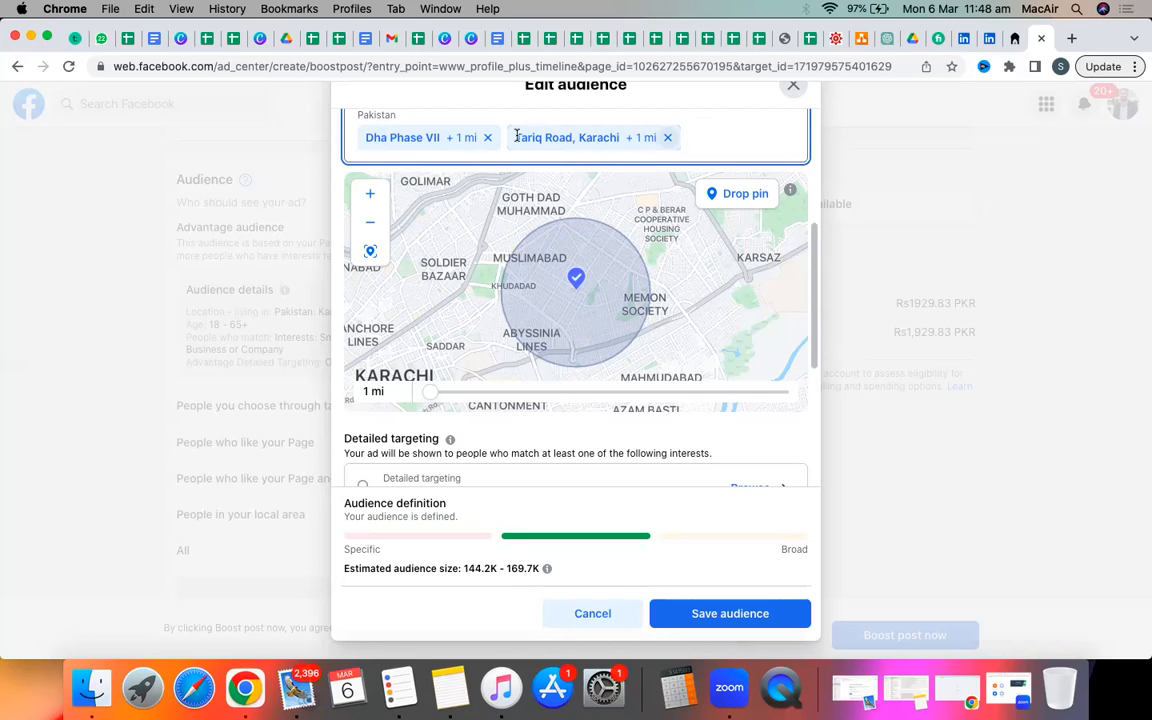
pyautogui.click(486, 139)
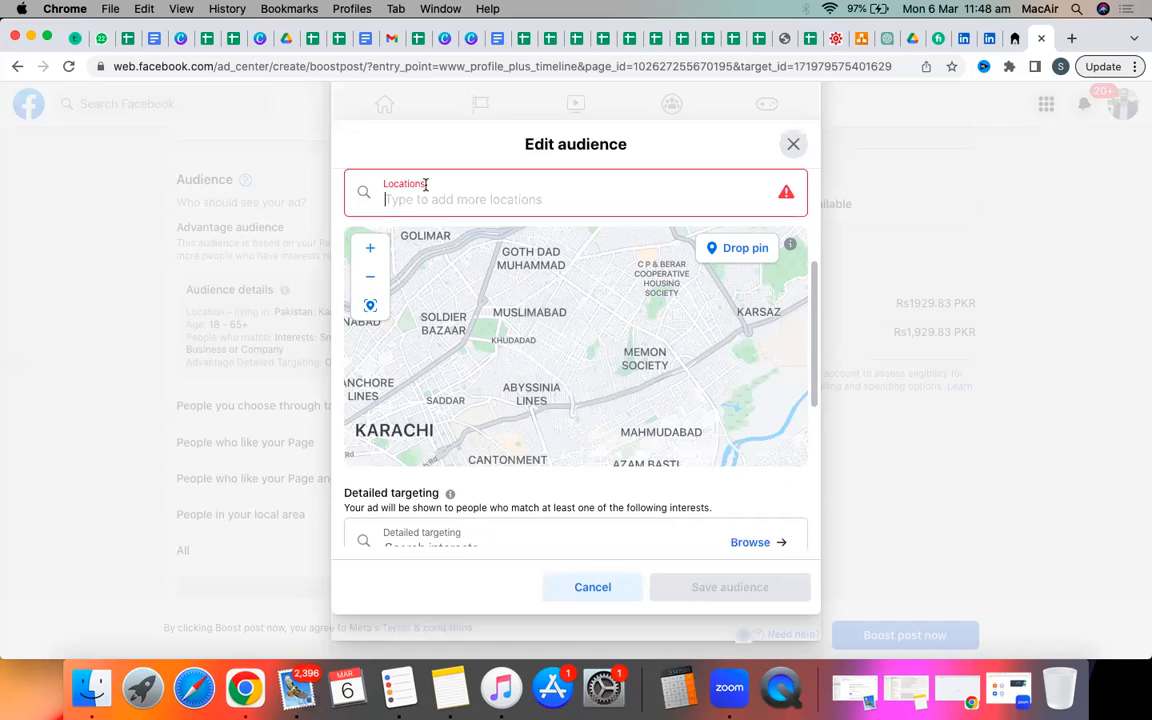
pyautogui.write('Ko')
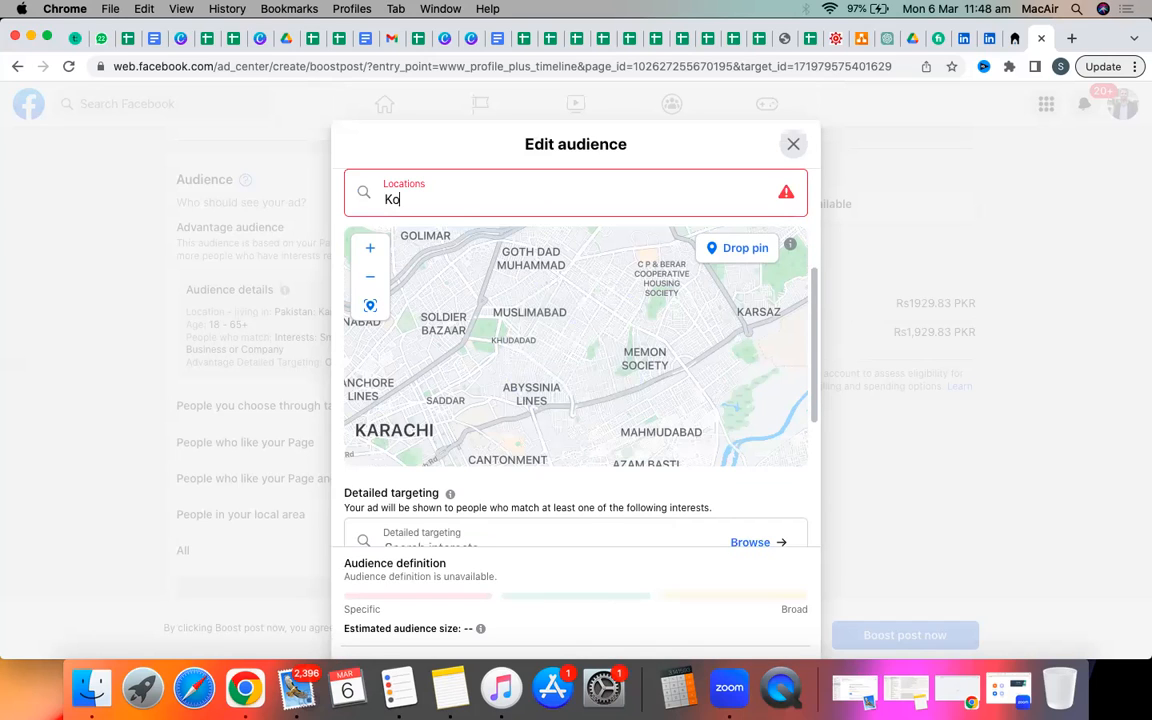
pyautogui.write('rn')
pyautogui.press('BackSpace')
pyautogui.write('an')
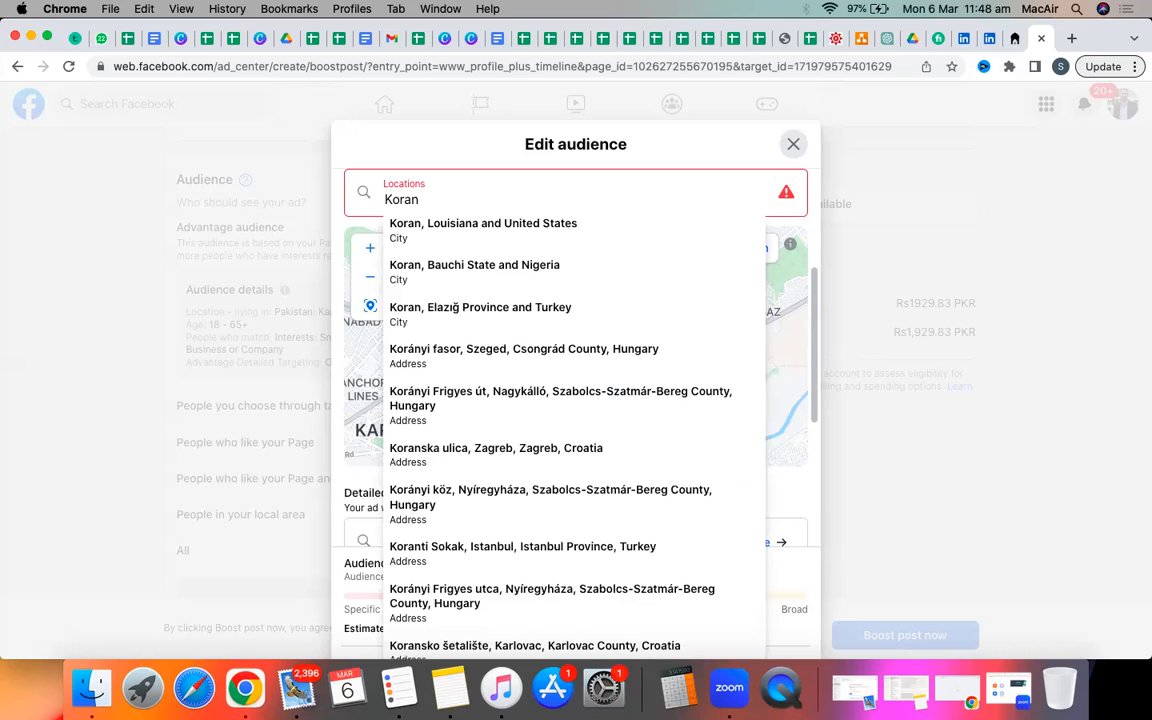
pyautogui.write('gi')
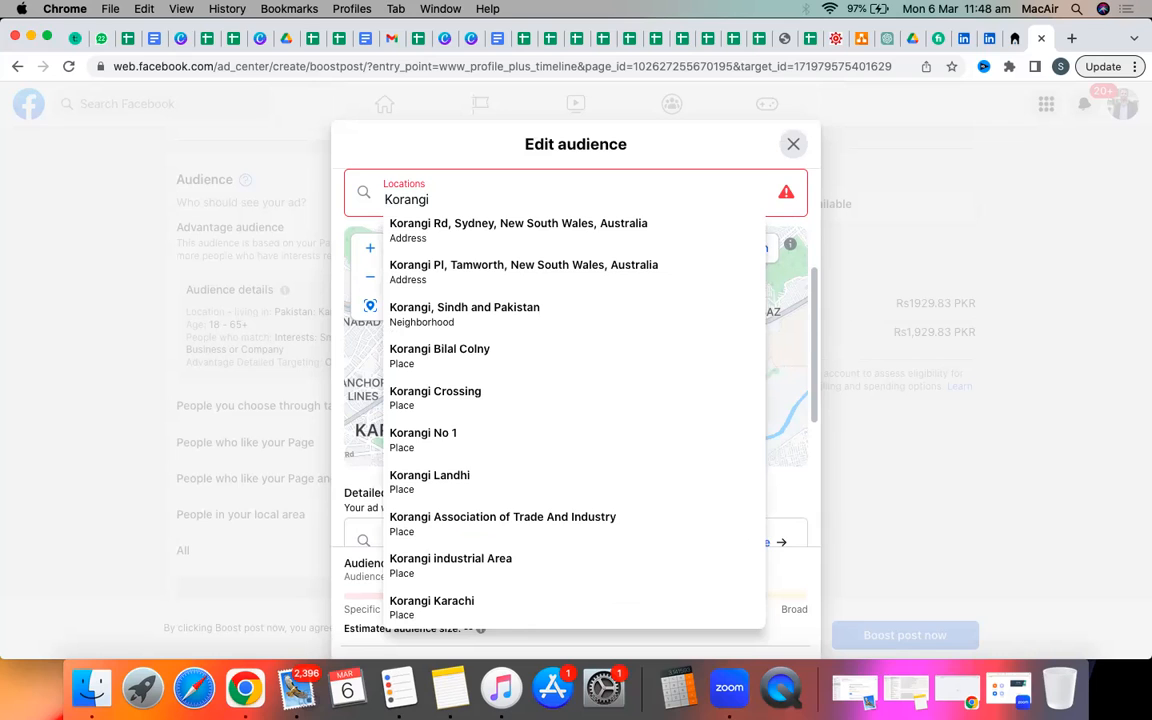
pyautogui.click(419, 480)
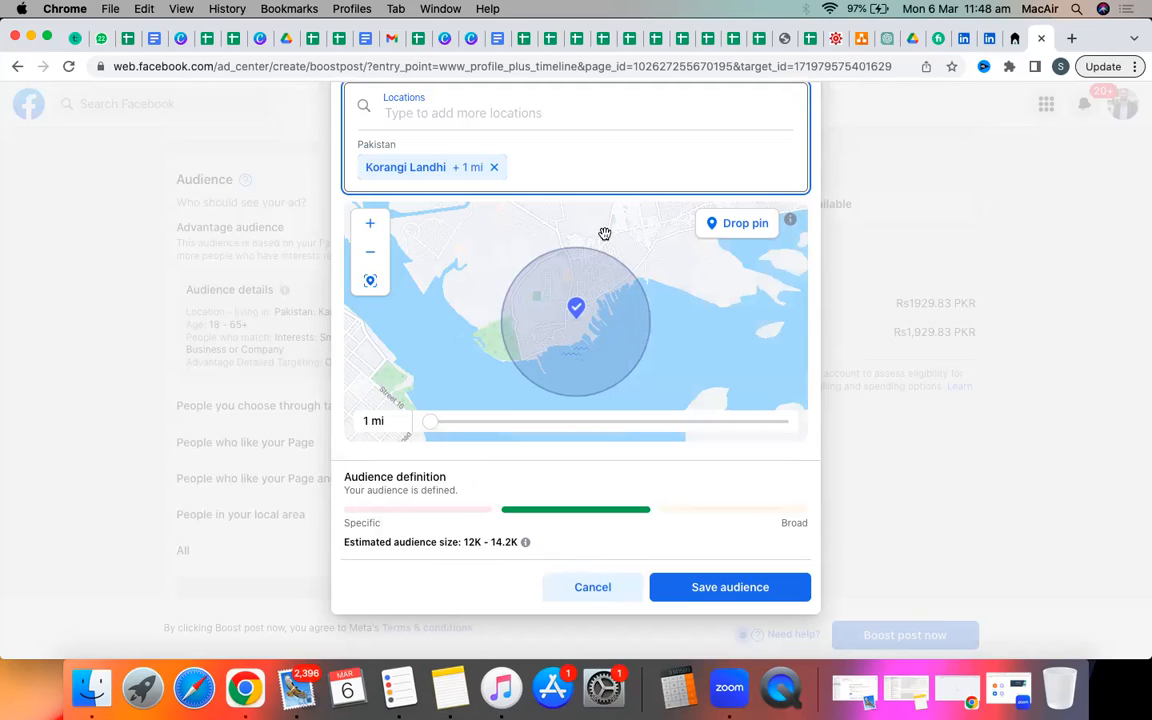
# Remove the Korangi Landhi chip from the audience's locations.
pyautogui.click(494, 168)
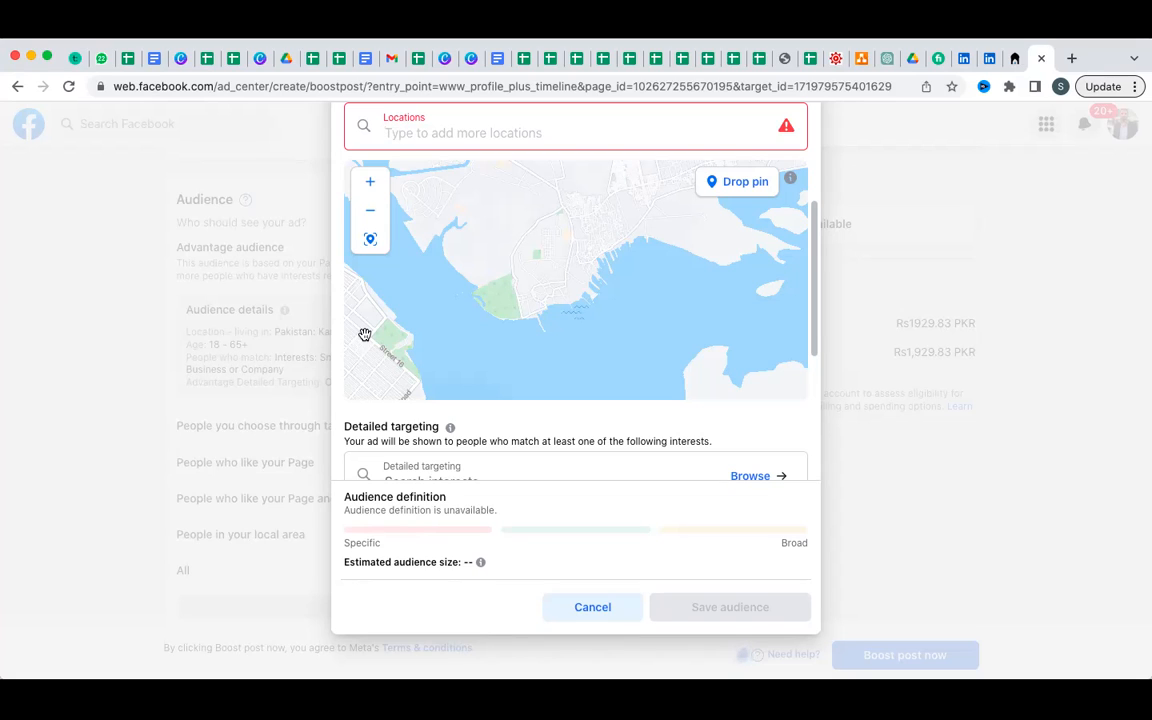
# Search 'mandi town' and target Mandi Town, Bhakkar at the default 1 mi radius.
pyautogui.write('mandi ')
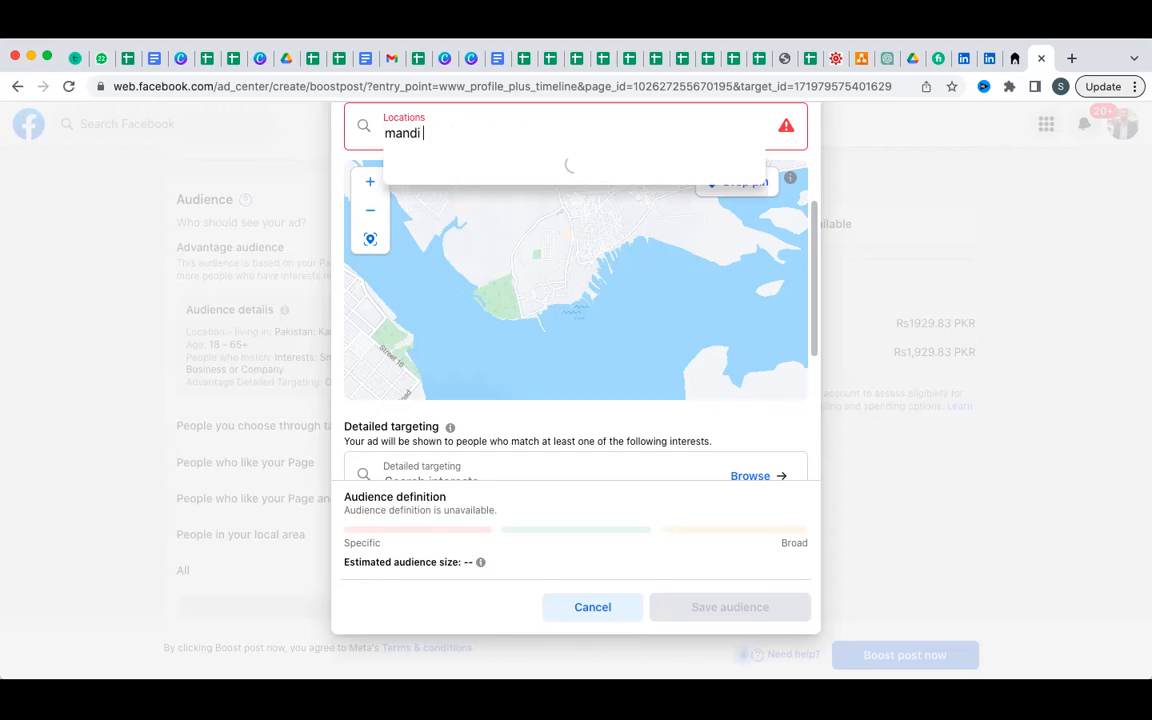
pyautogui.write('town')
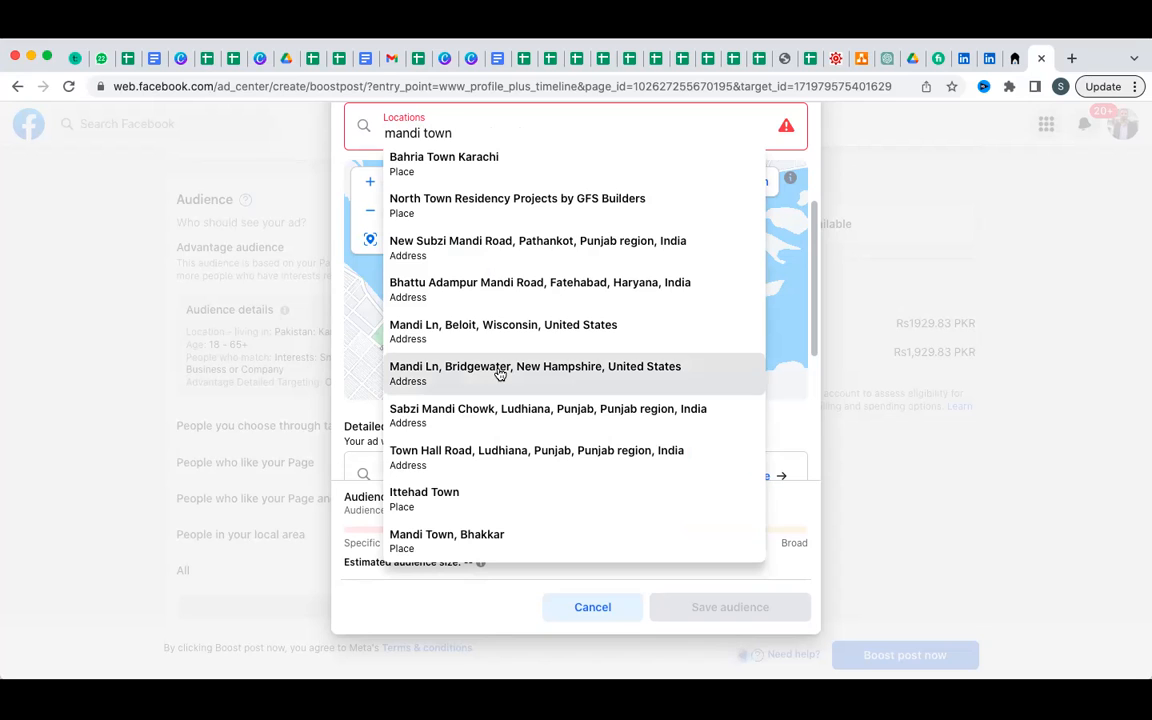
pyautogui.click(447, 553)
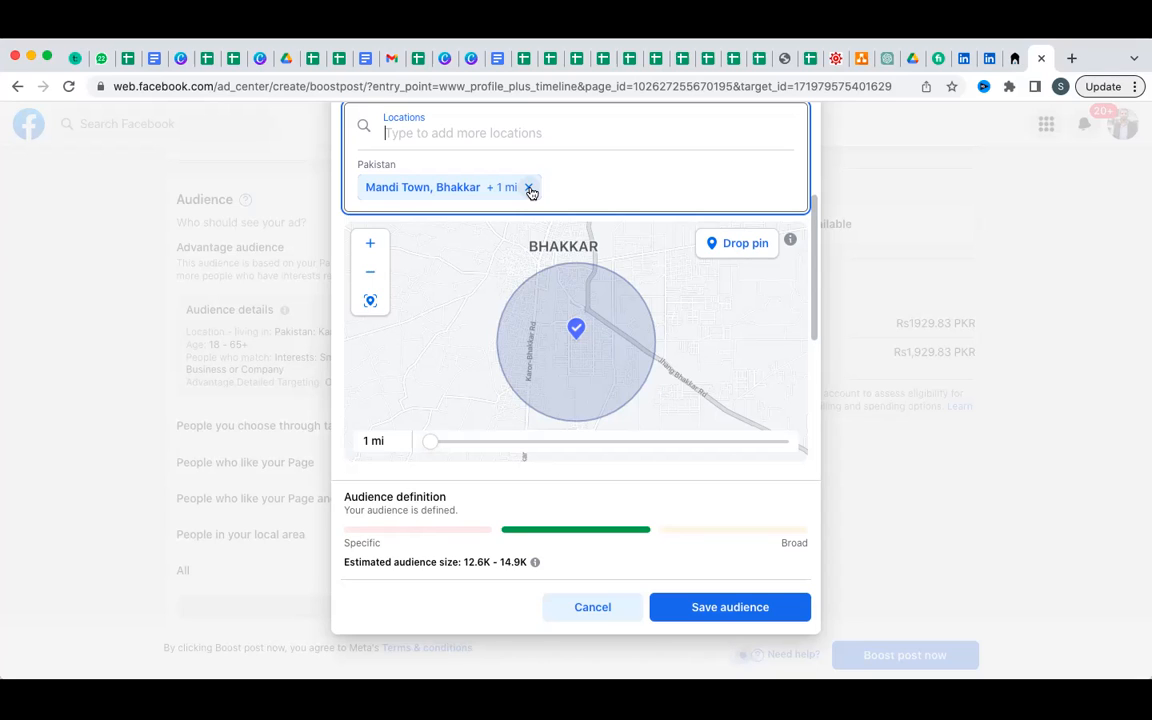
# Drop the Mandi Town location and target Karachi, Sindh, Pakistan instead.
pyautogui.click(530, 189)
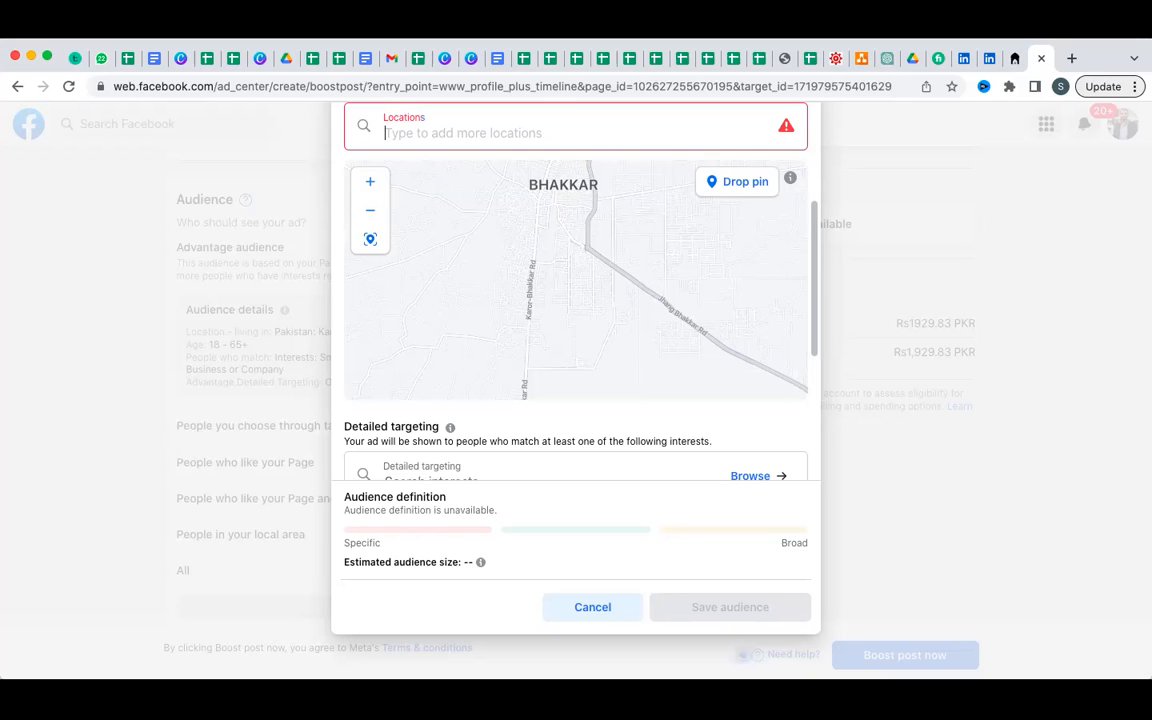
pyautogui.write('Pakistan')
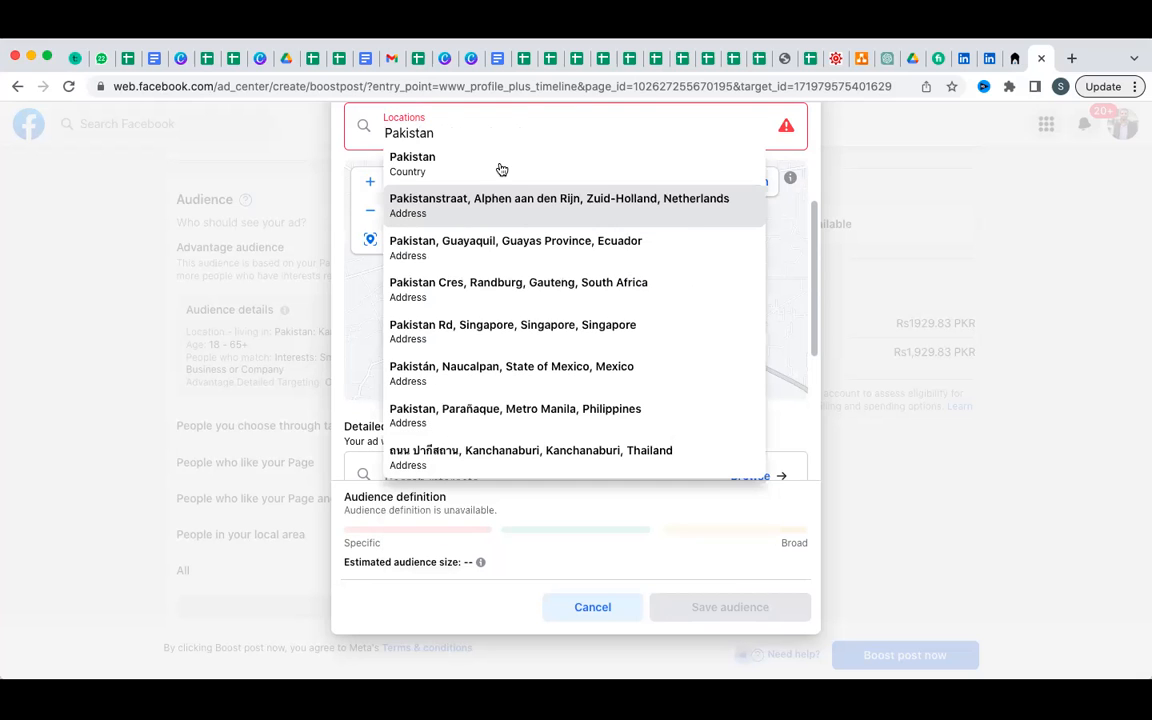
pyautogui.press('BackSpace')
pyautogui.press('BackSpace')
pyautogui.press('BackSpace')
pyautogui.press('BackSpace')
pyautogui.press('BackSpace')
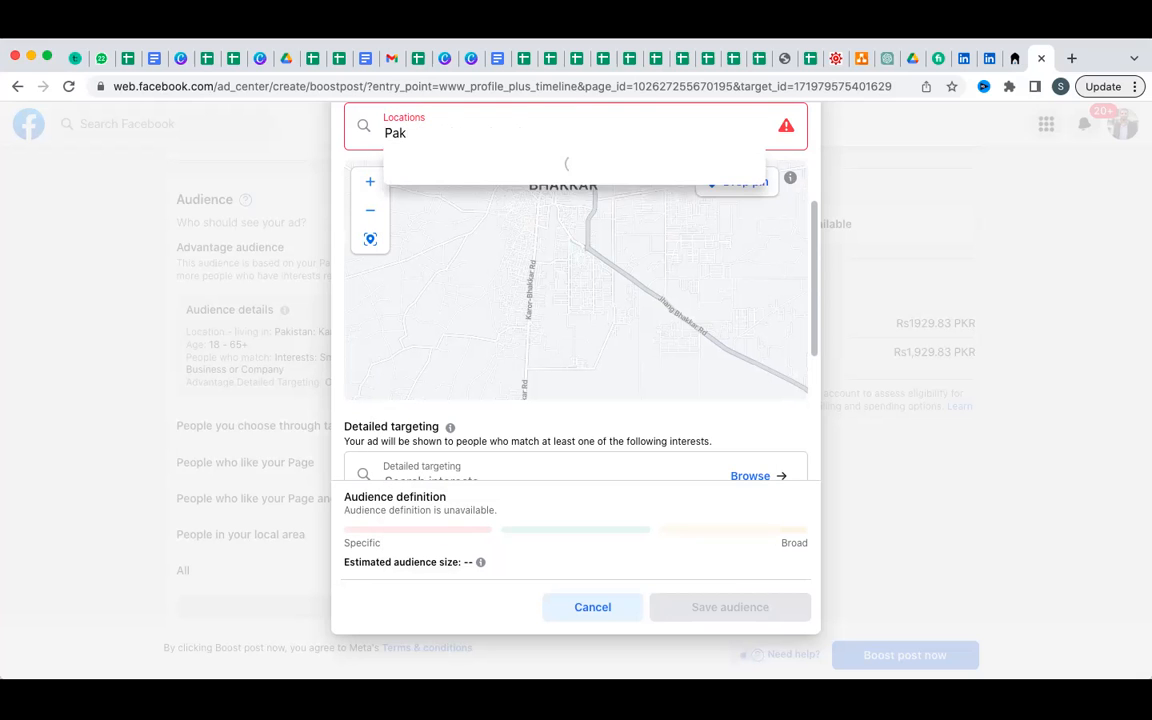
pyautogui.press('BackSpace')
pyautogui.press('BackSpace')
pyautogui.press('BackSpace')
pyautogui.write('Karachi')
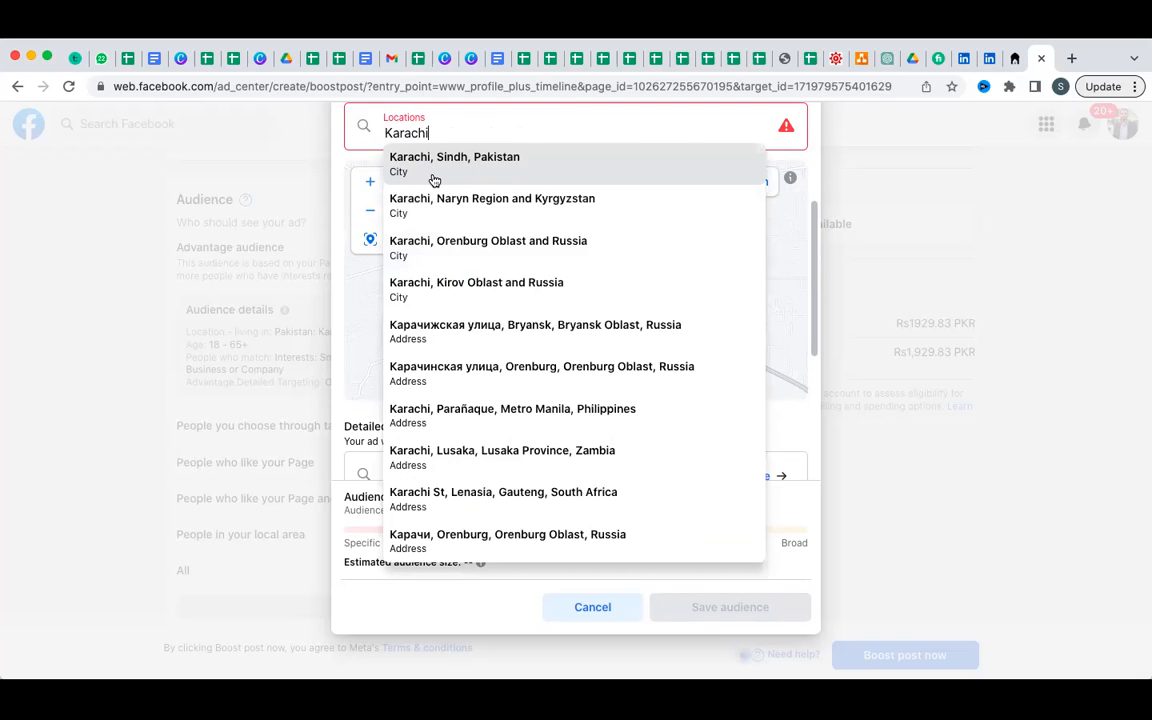
pyautogui.click(432, 176)
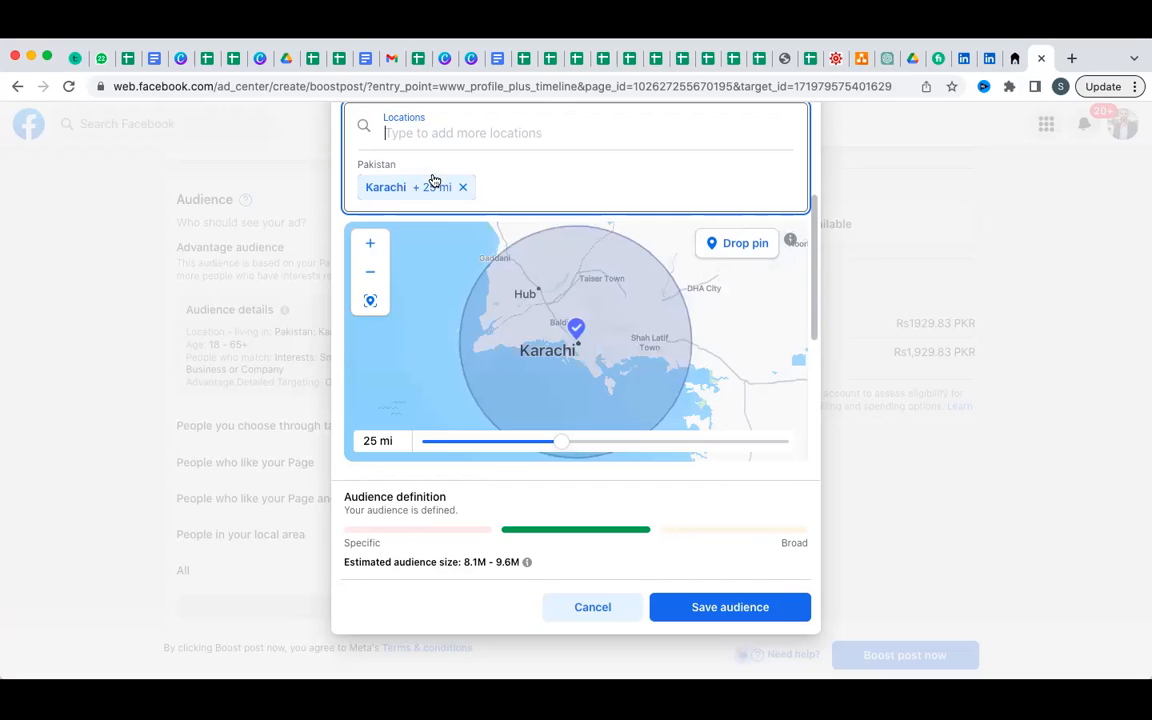
# Add Lahore as an audience location alongside Karachi.
pyautogui.write('P')
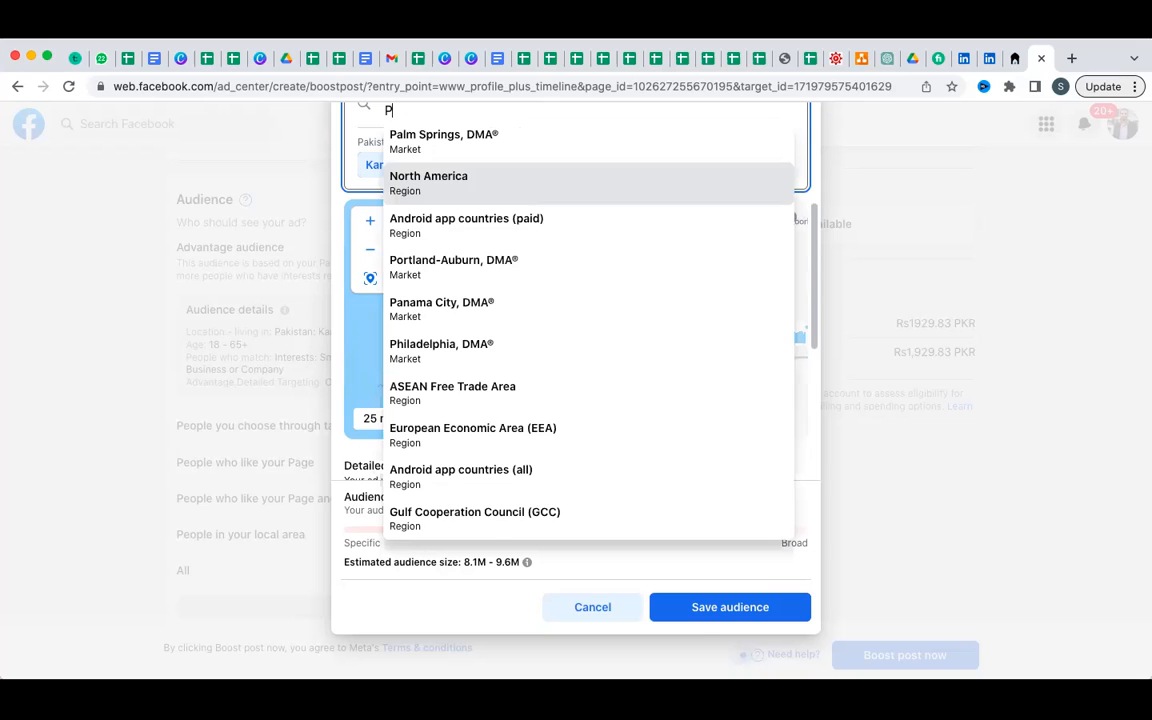
pyautogui.press('BackSpace')
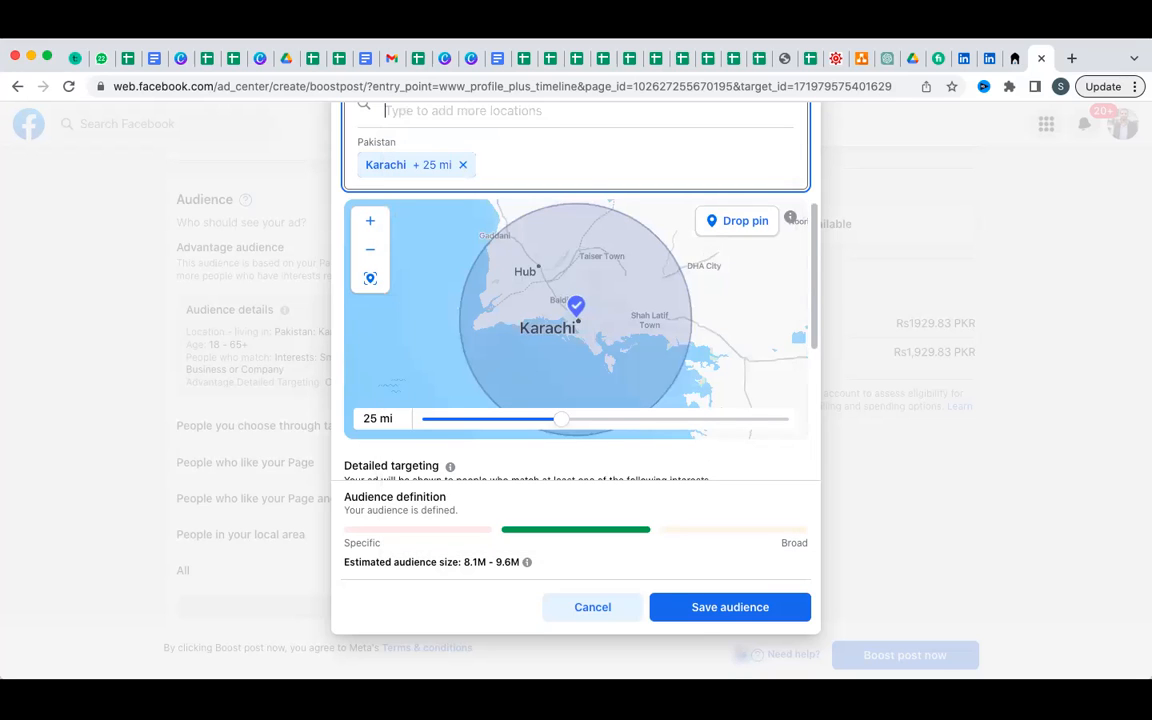
pyautogui.write('LAhire')
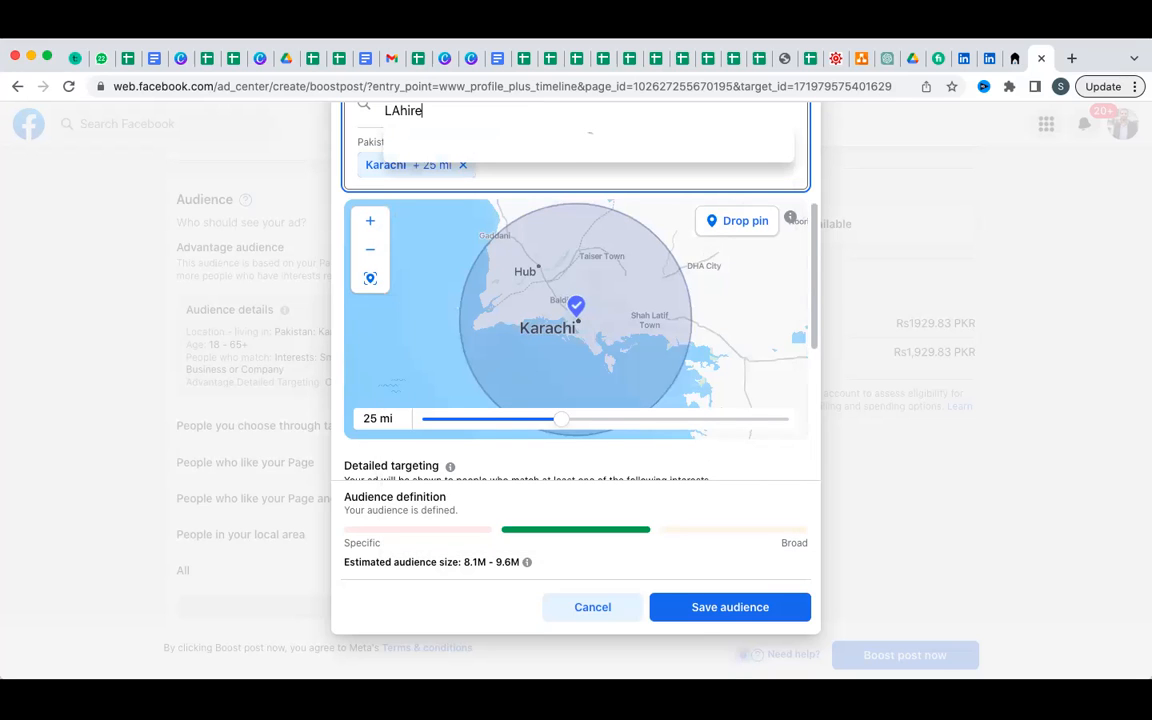
pyautogui.press('BackSpace')
pyautogui.press('BackSpace')
pyautogui.press('BackSpace')
pyautogui.press('BackSpace')
pyautogui.press('BackSpace')
pyautogui.press('BackSpace')
pyautogui.write('ahore')
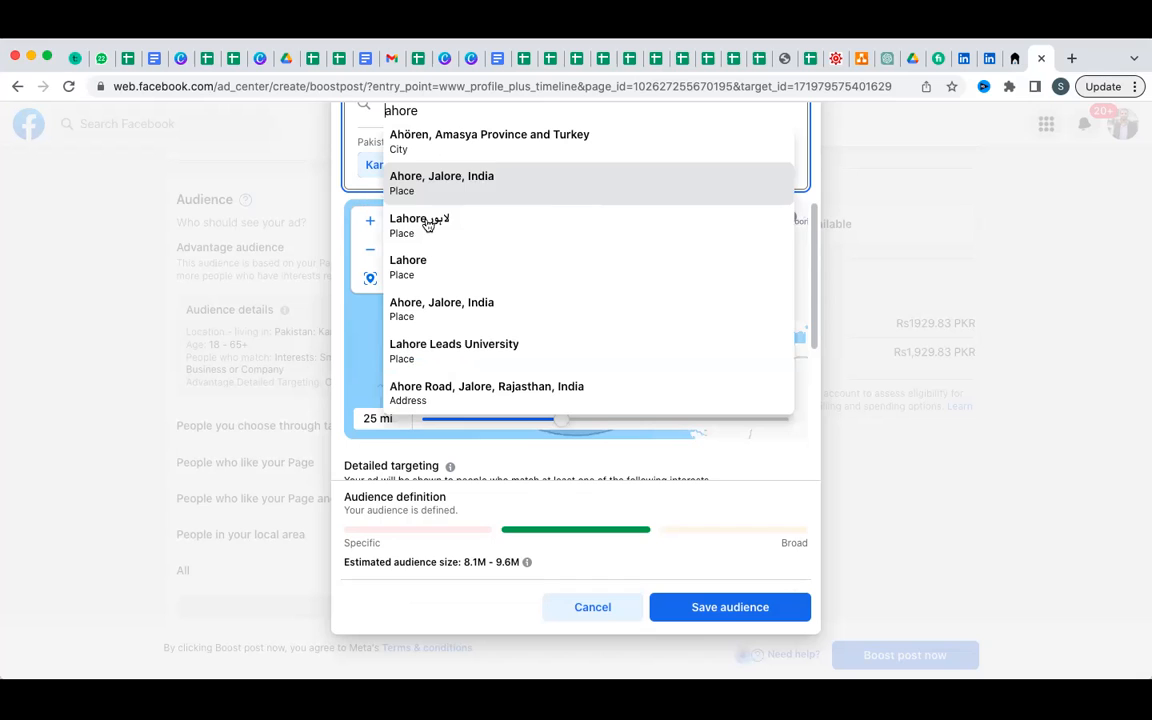
pyautogui.click(426, 222)
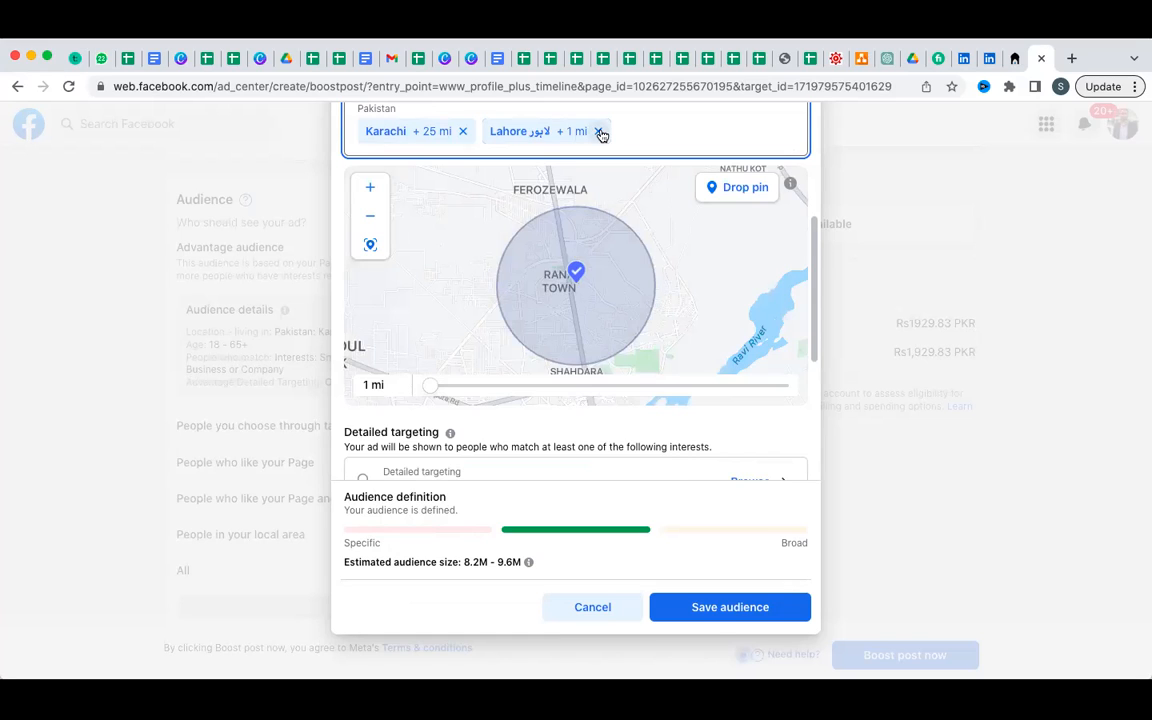
# Add Darya Khan, Punjab, Pakistan as a further audience location.
pyautogui.scroll(1, 600, 133)
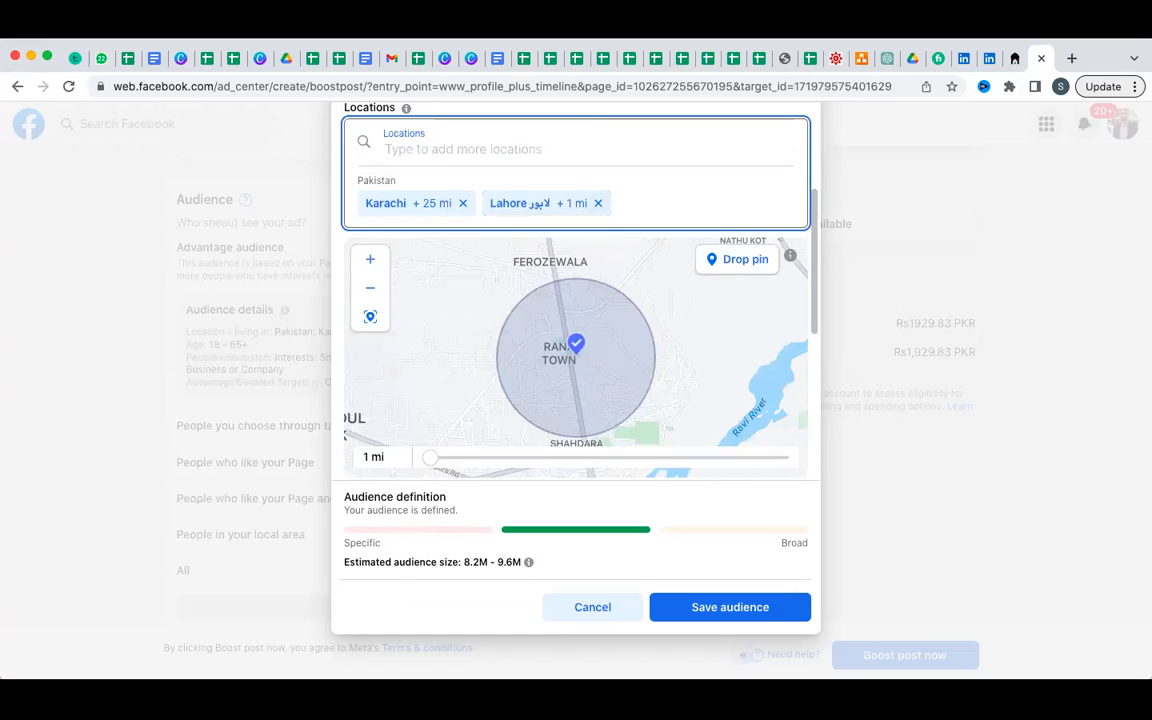
pyautogui.write('Darya khan')
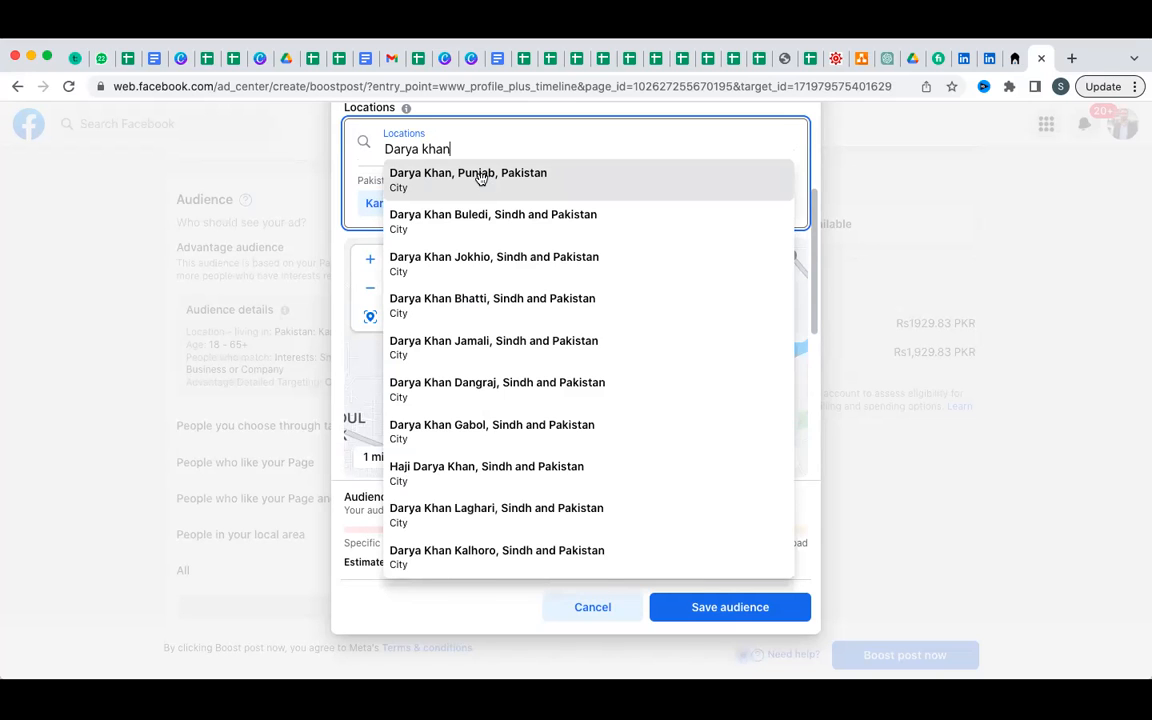
pyautogui.click(480, 183)
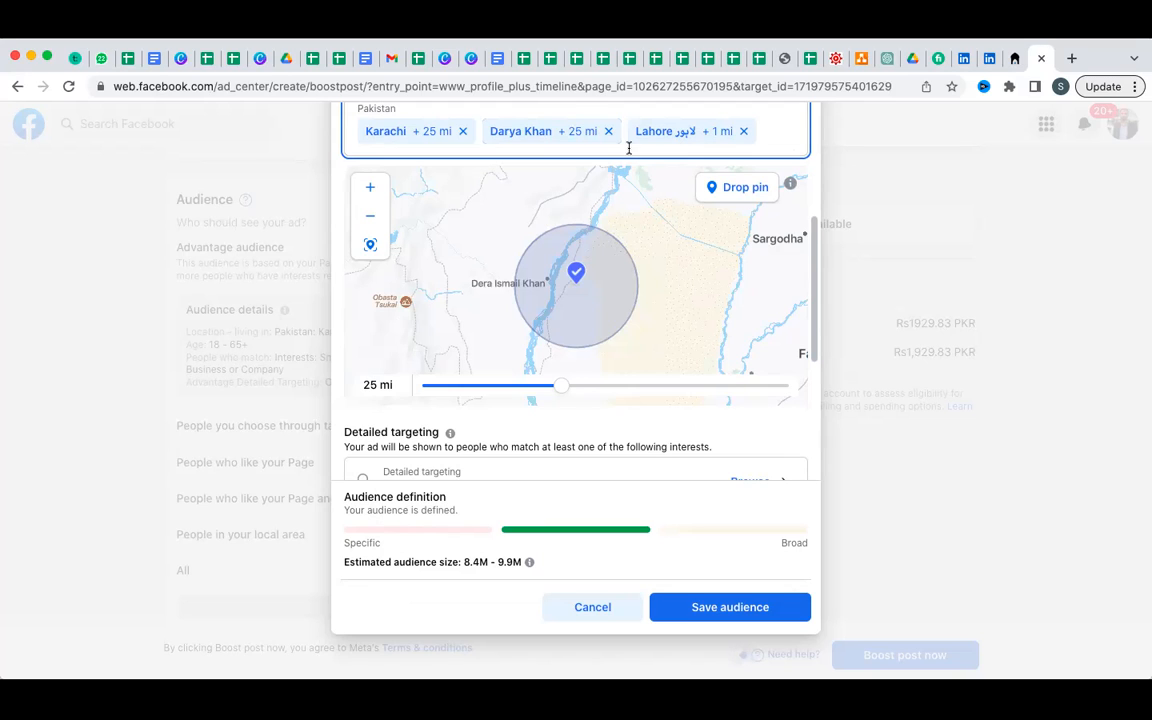
pyautogui.scroll(1, 782, 128)
pyautogui.click(782, 128)
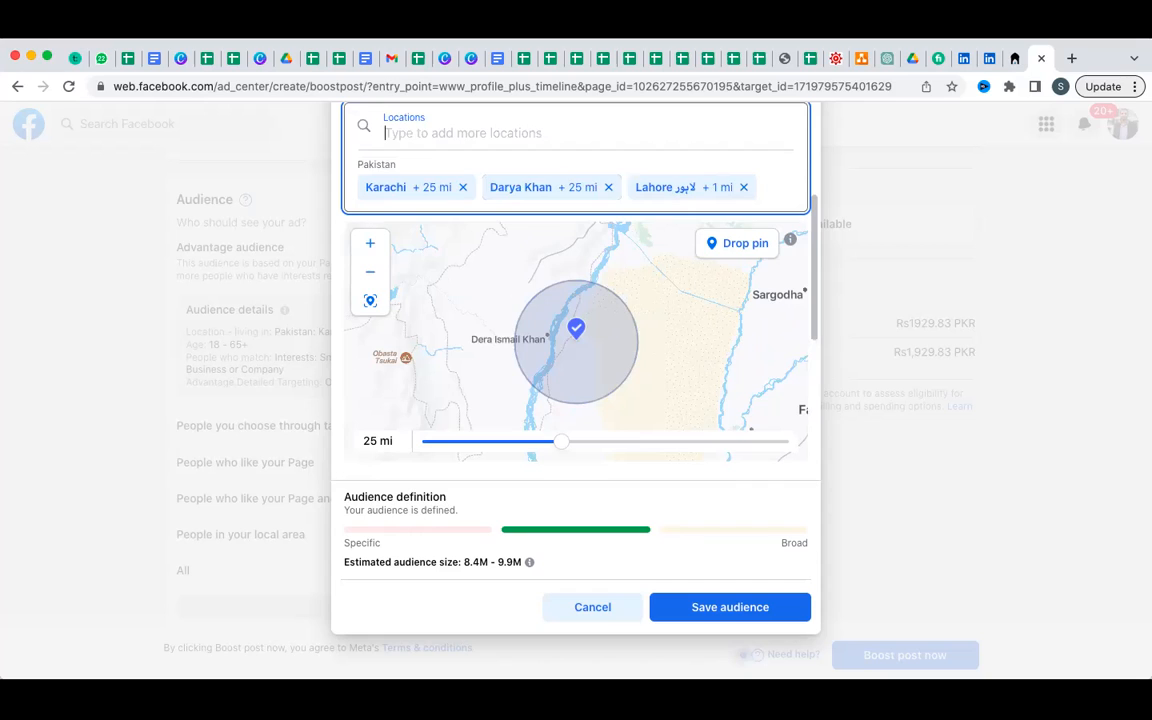
pyautogui.write('Bahi')
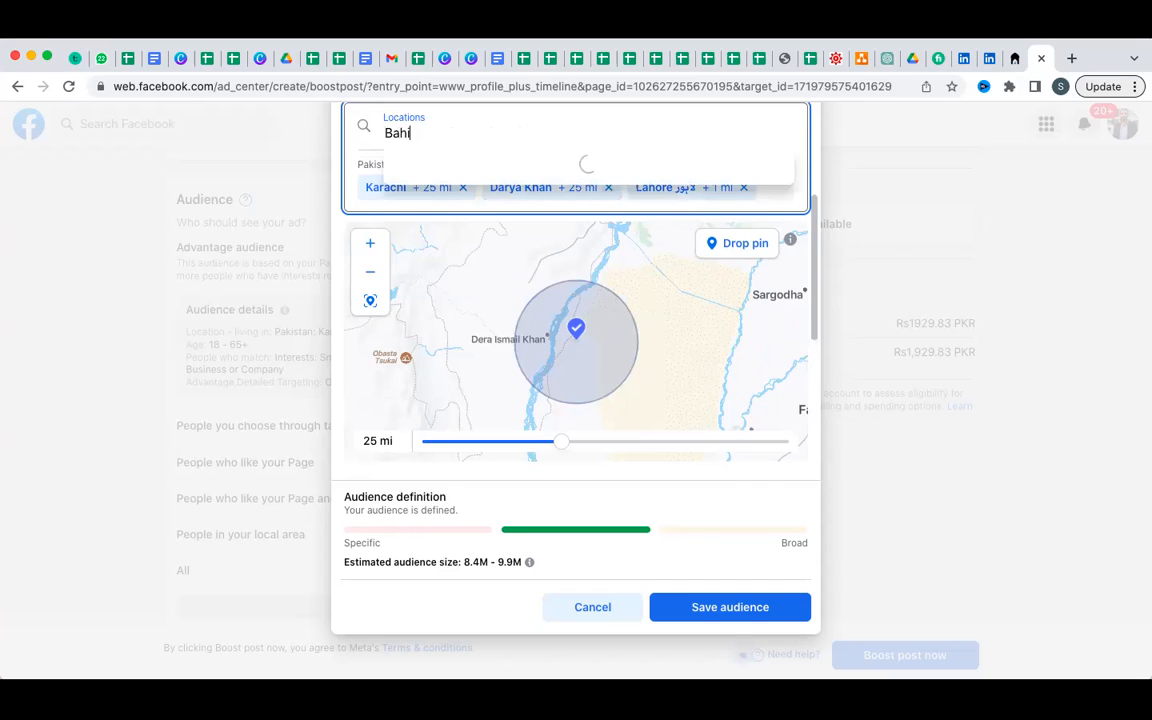
pyautogui.press('BackSpace')
pyautogui.write('ria town ')
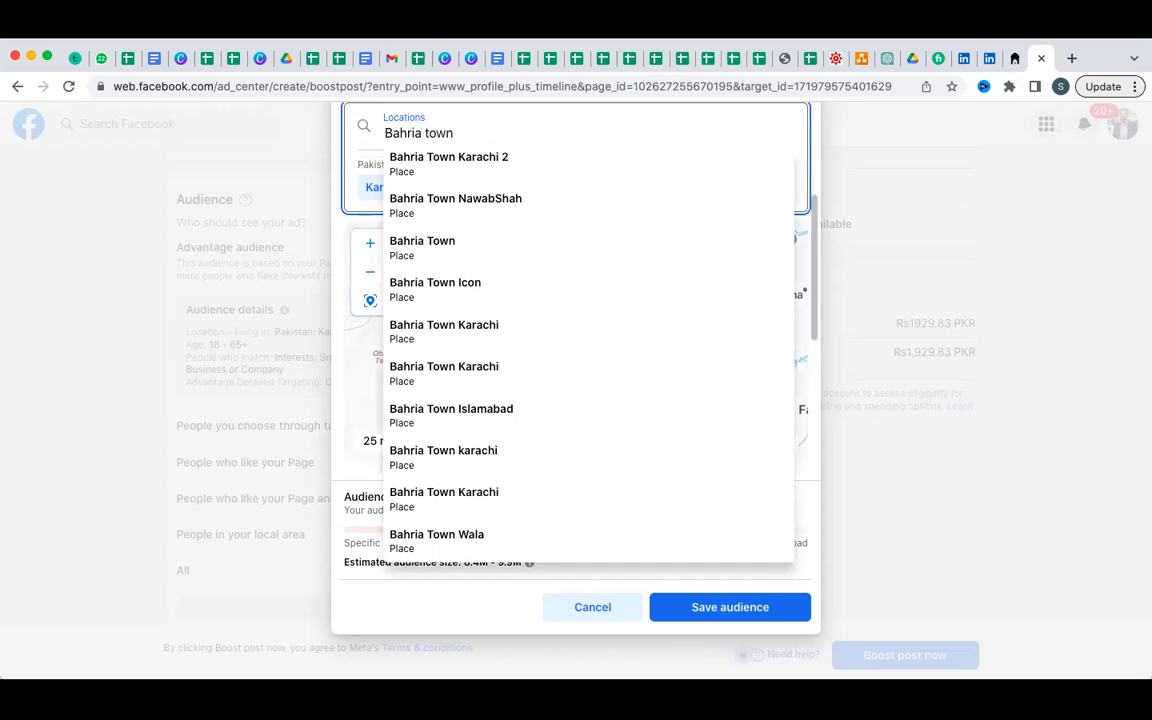
pyautogui.write('pre')
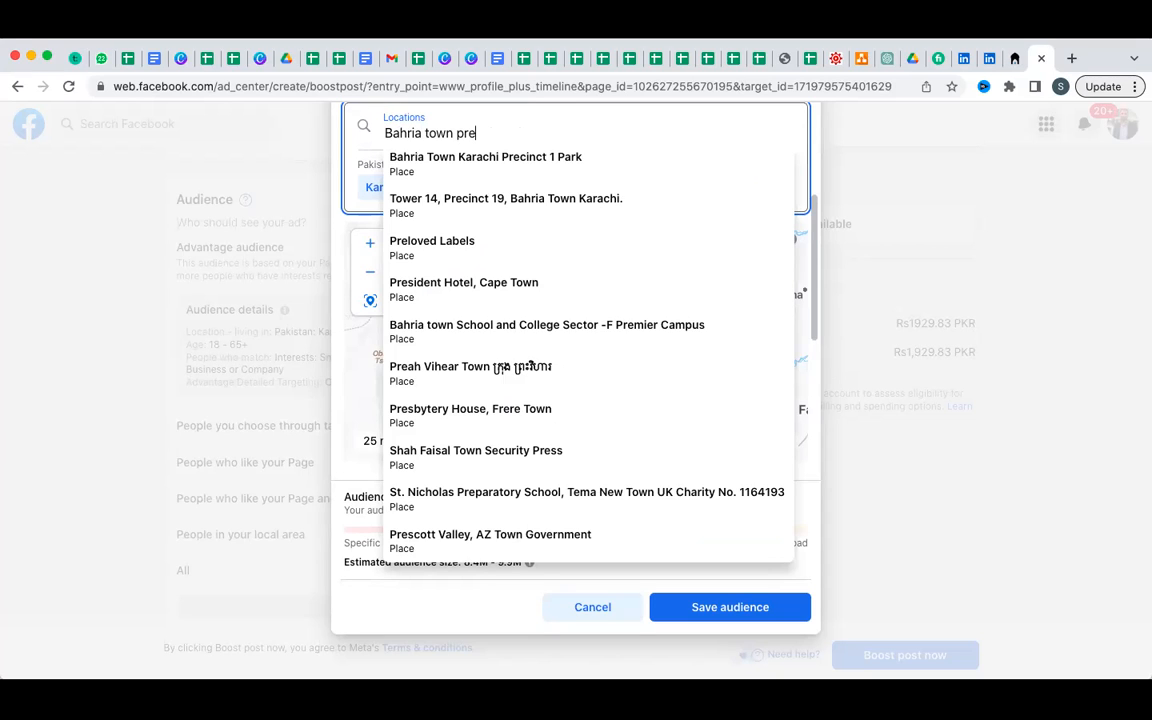
pyautogui.write('c')
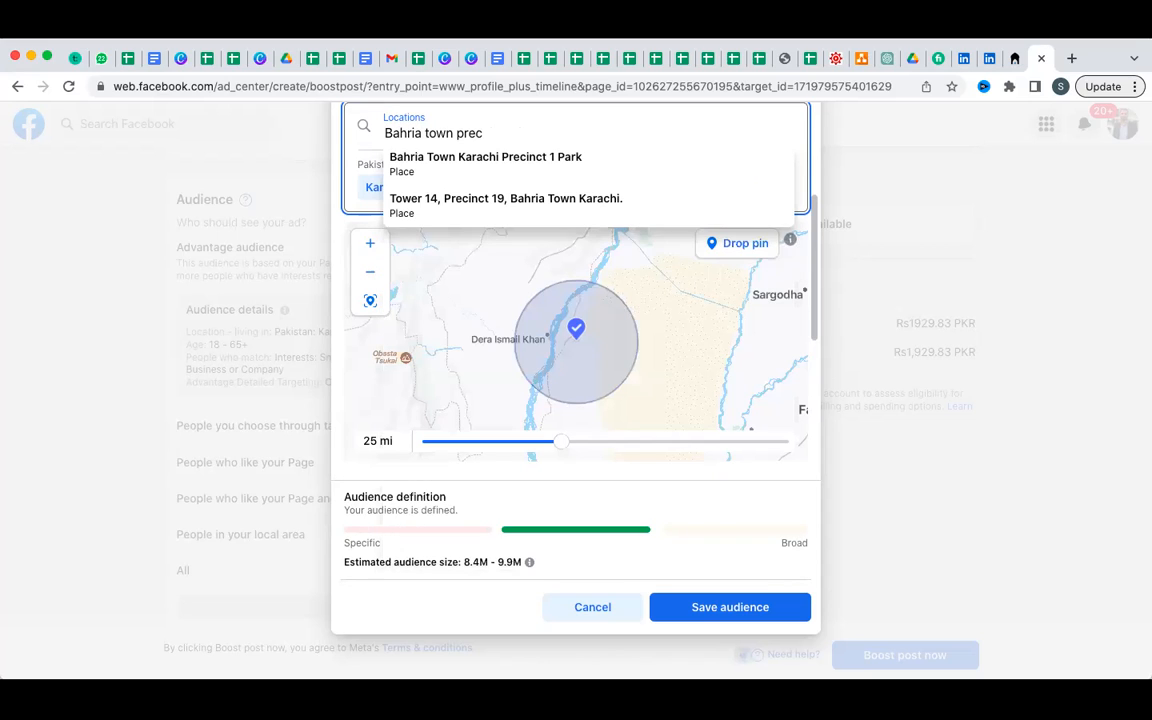
pyautogui.write('ient 10')
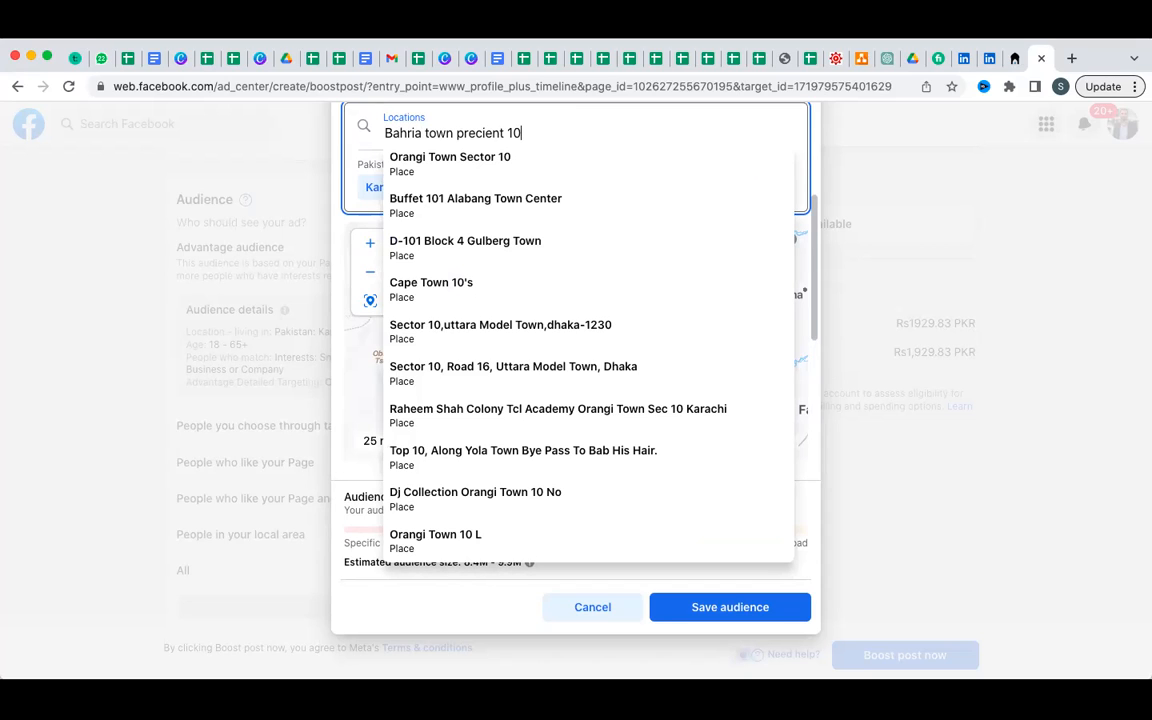
pyautogui.write('a')
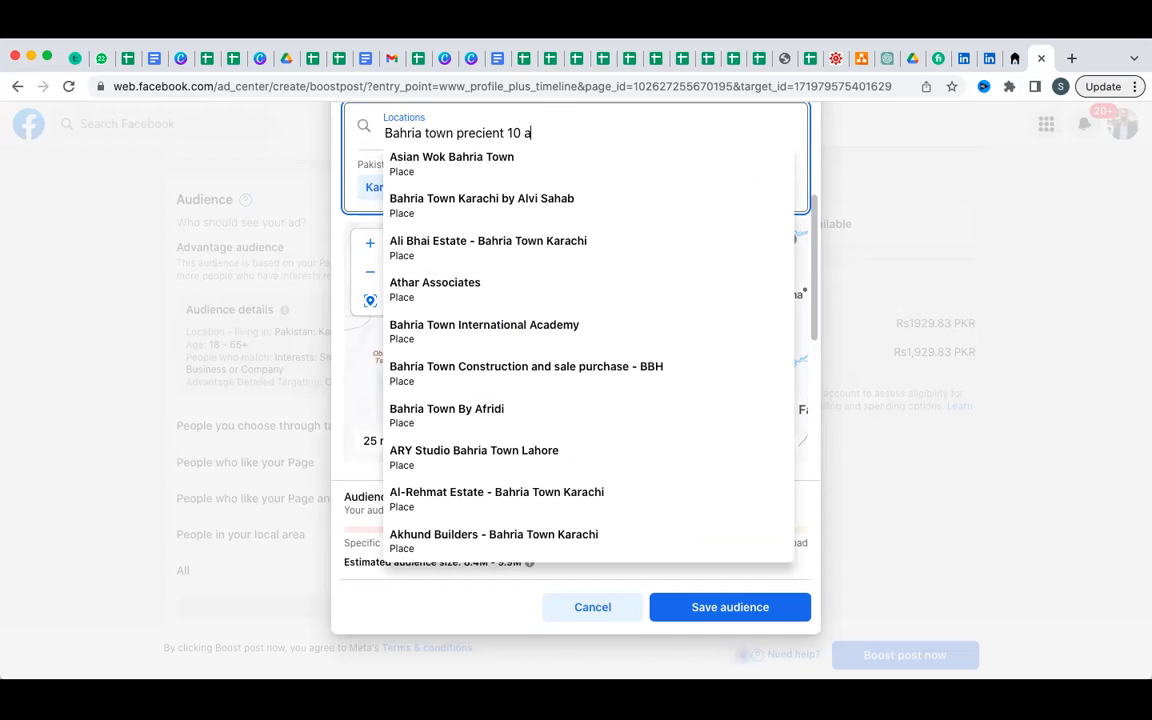
pyautogui.press('BackSpace')
pyautogui.press('BackSpace')
pyautogui.press('BackSpace')
pyautogui.press('BackSpace')
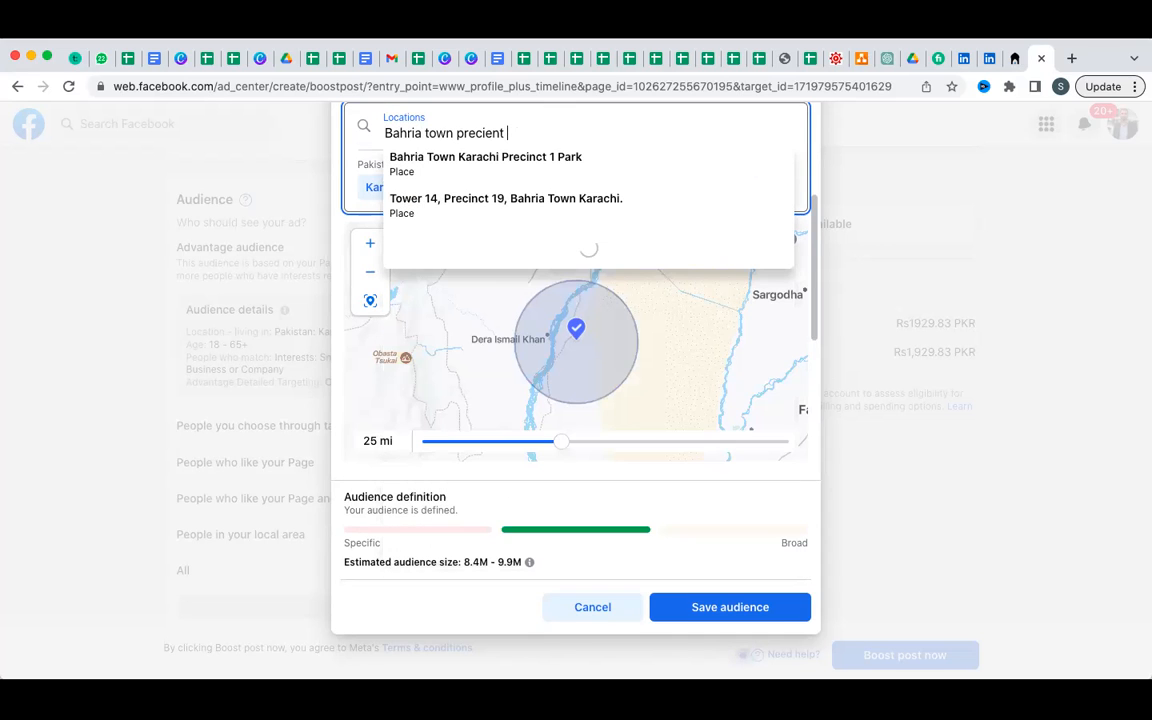
pyautogui.click(549, 212)
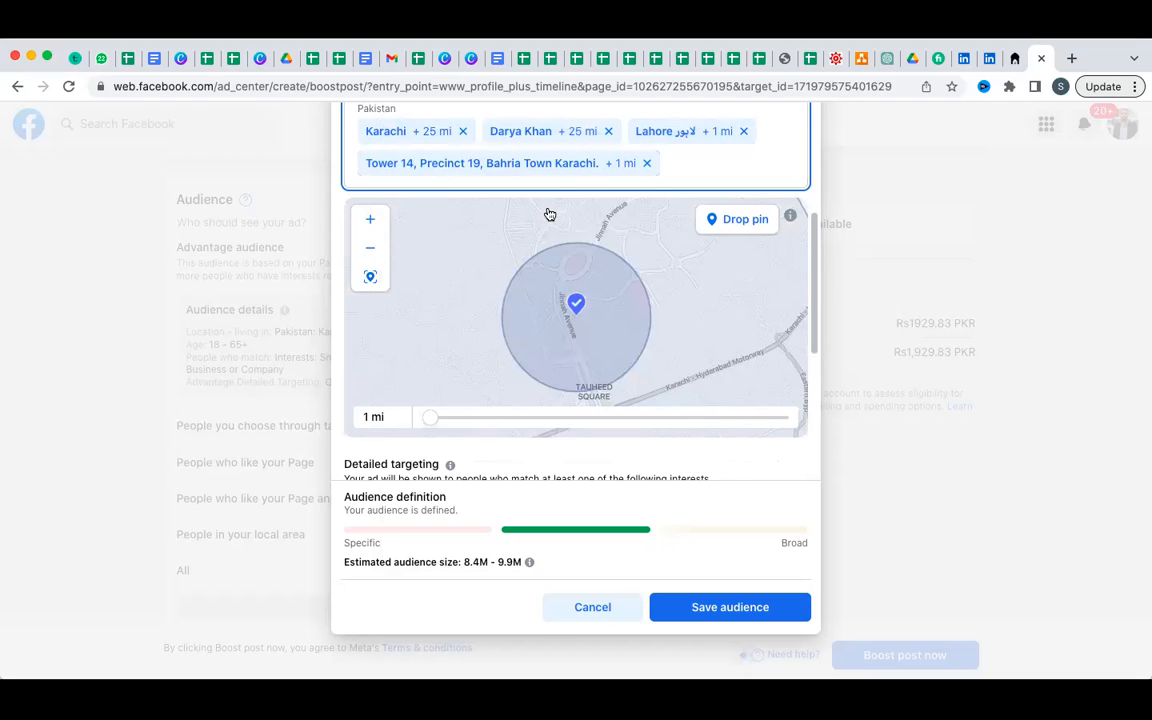
# Remove the Bahria Town tower and Darya Khan locations, leaving Karachi +25 mi, and scroll to interests.
pyautogui.click(647, 163)
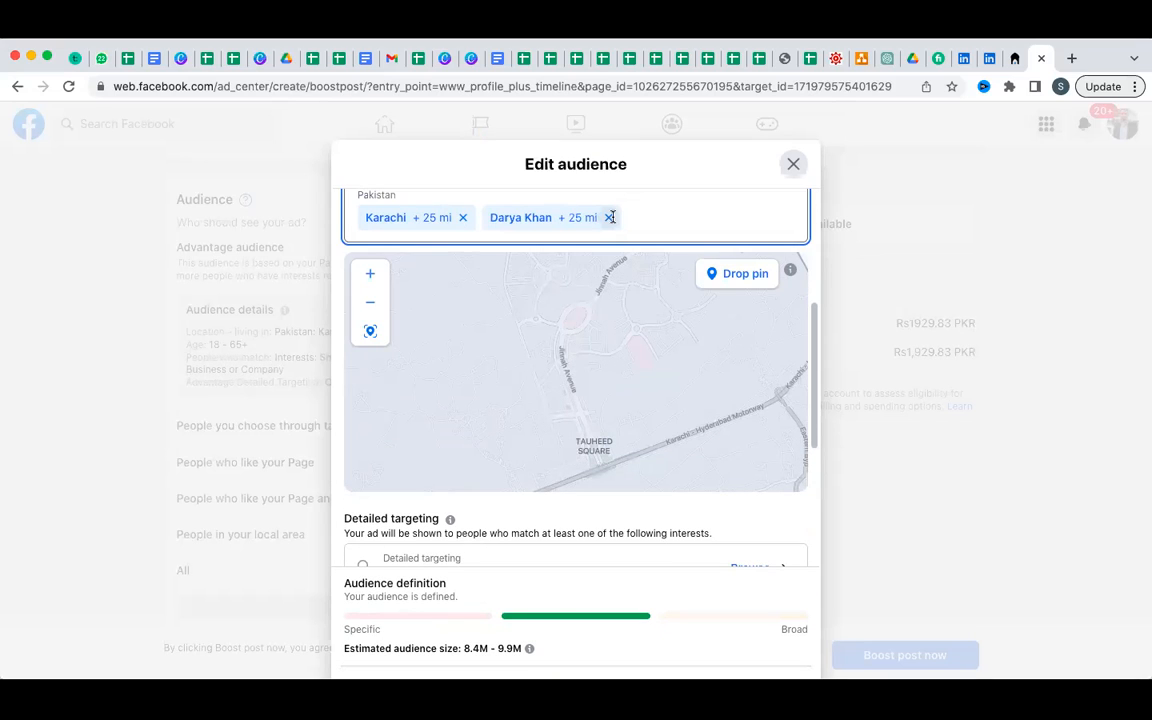
pyautogui.click(609, 217)
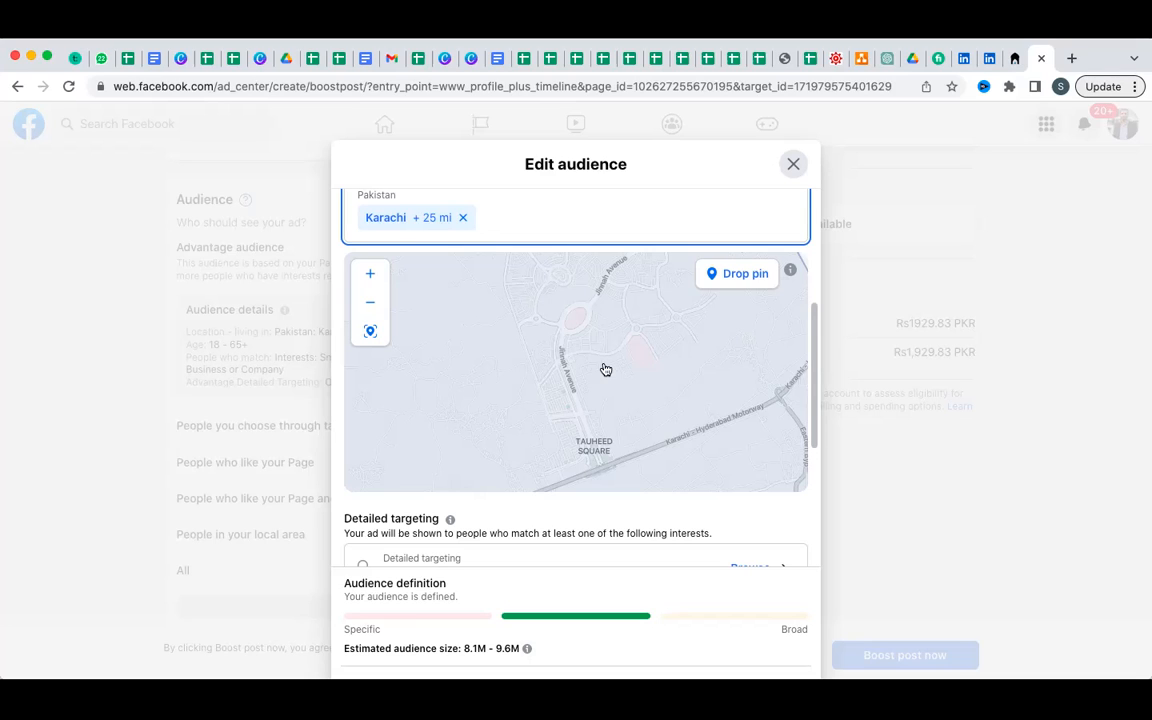
pyautogui.scroll(-3, 605, 370)
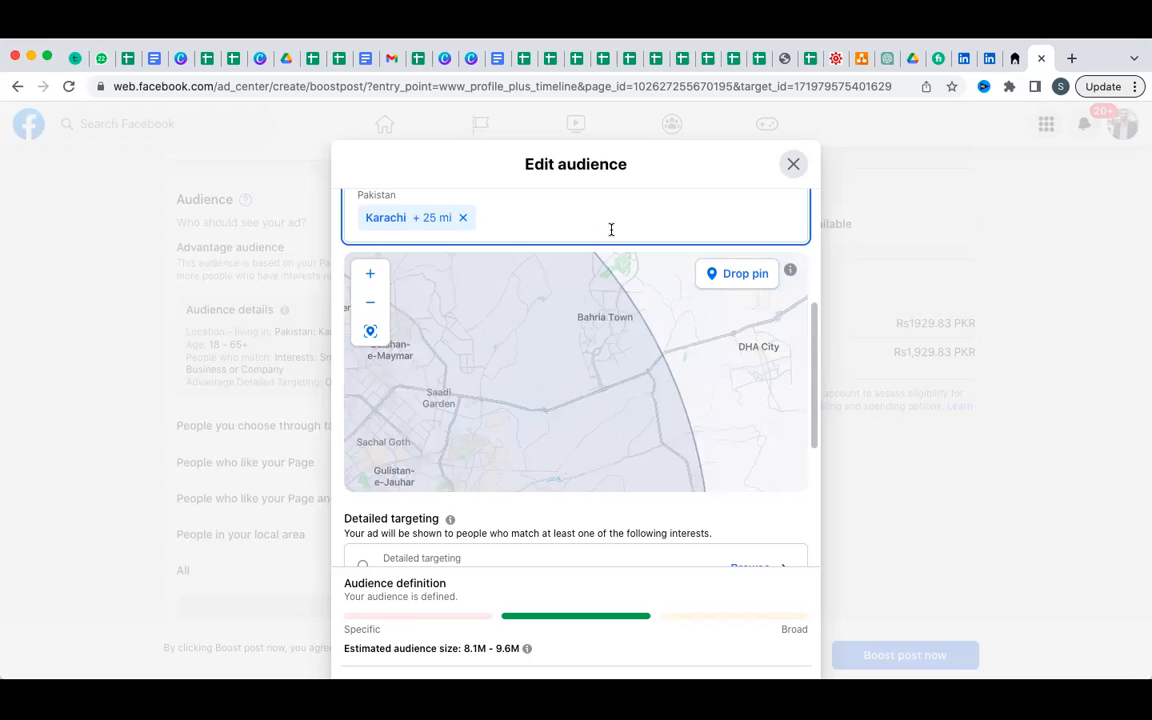
pyautogui.scroll(-2, 611, 229)
pyautogui.scroll(-3, 614, 236)
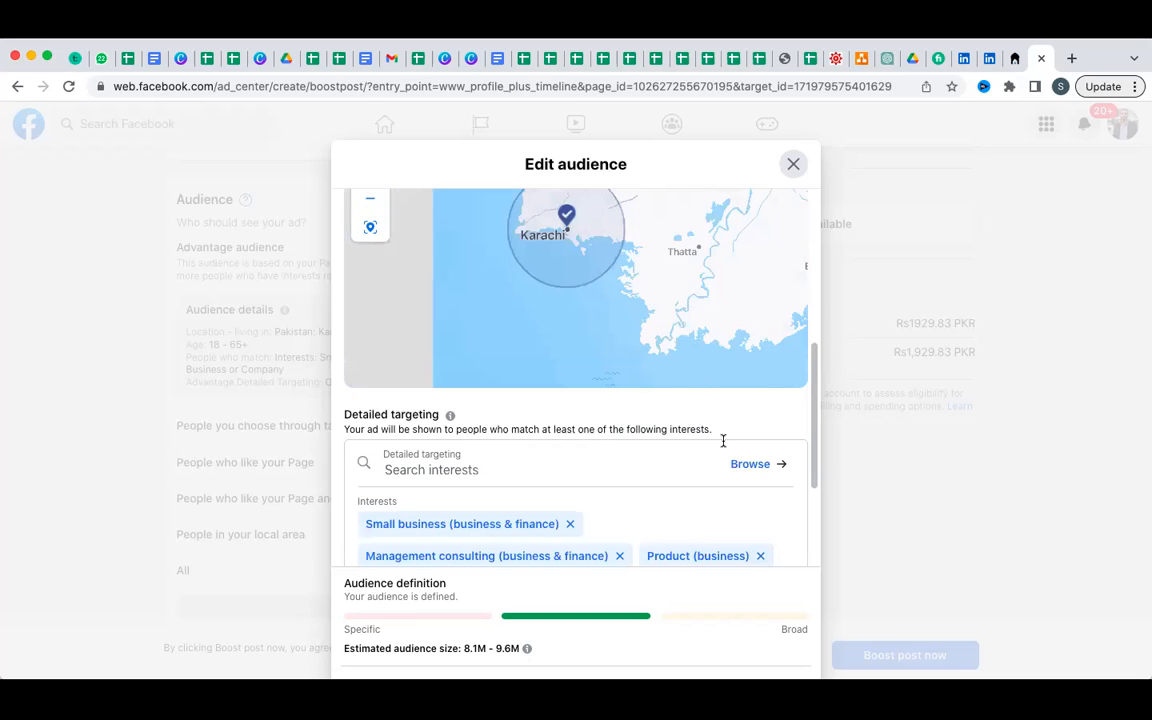
pyautogui.scroll(-2, 723, 440)
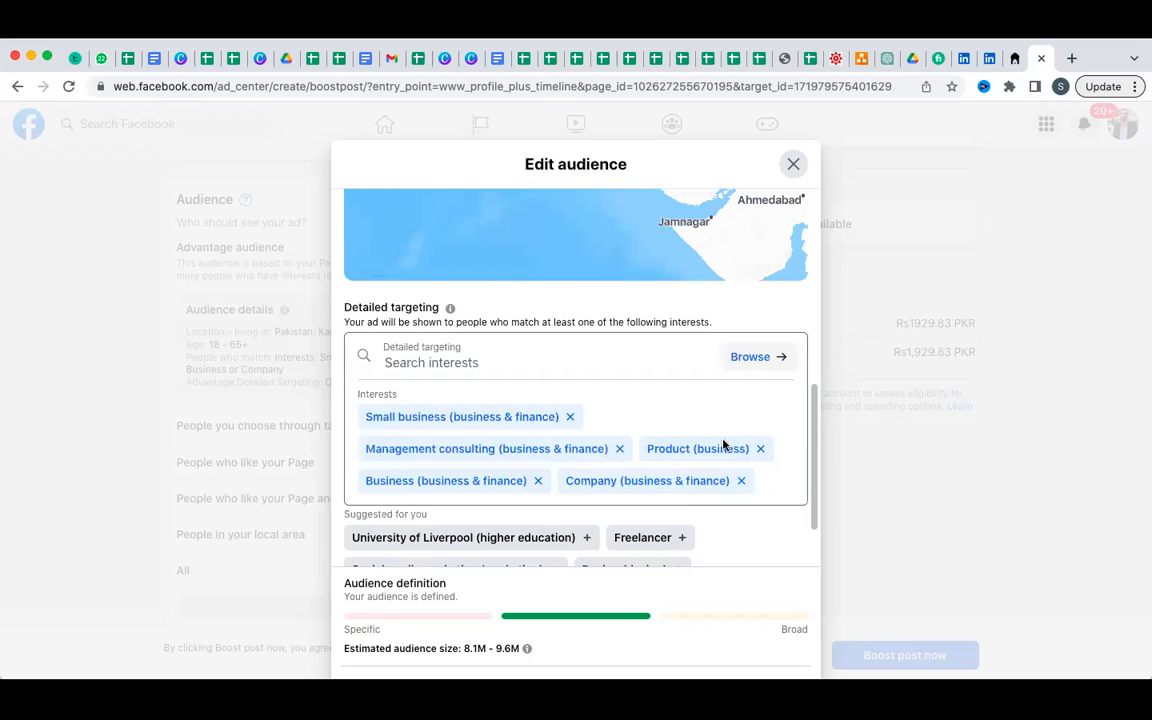
# Remove the Small business, Management consulting, Product, Business and Company interests.
pyautogui.scroll(-1, 723, 445)
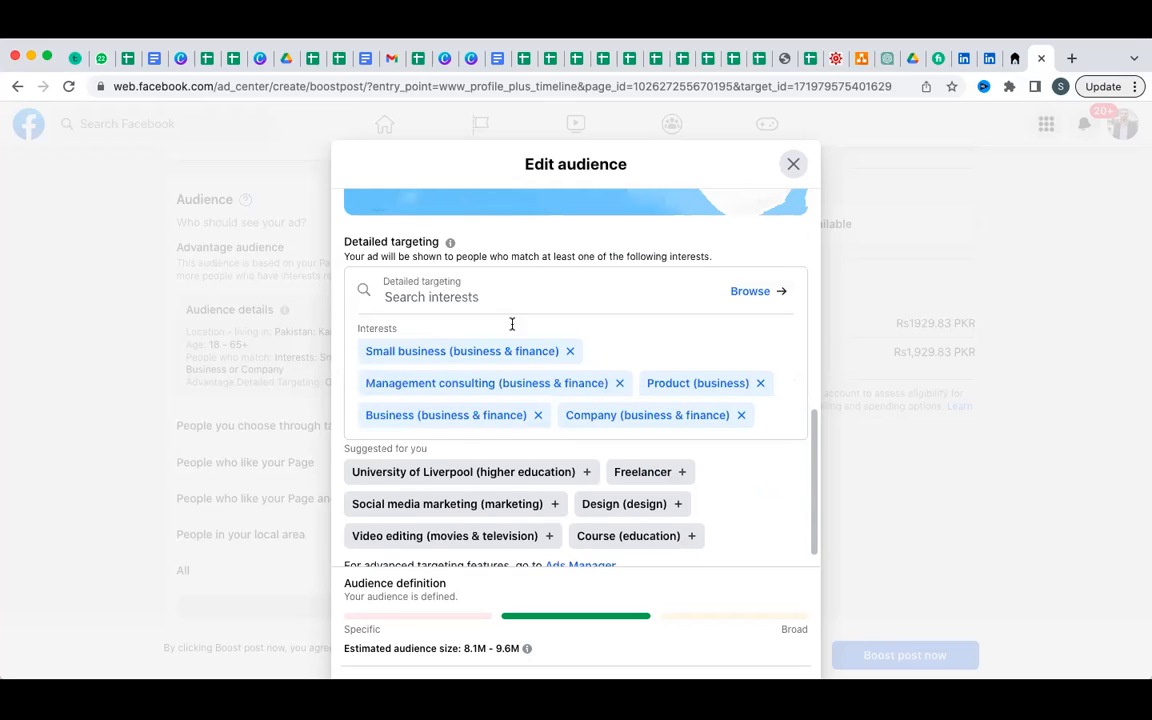
pyautogui.click(571, 352)
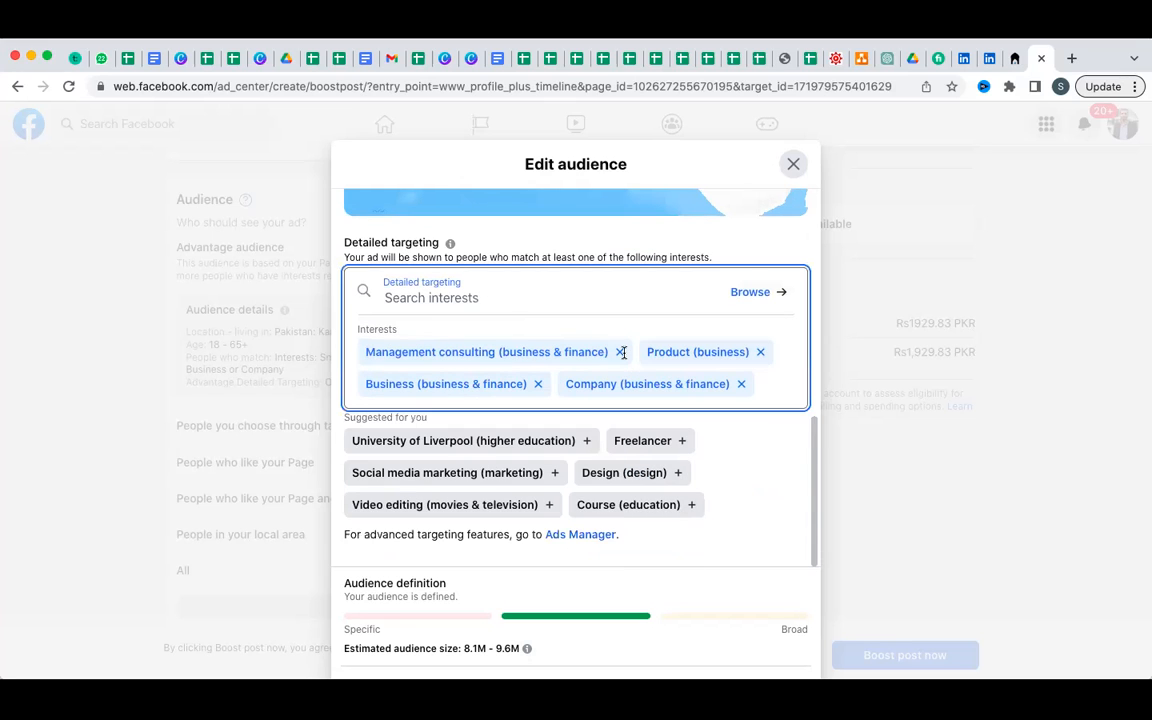
pyautogui.click(478, 352)
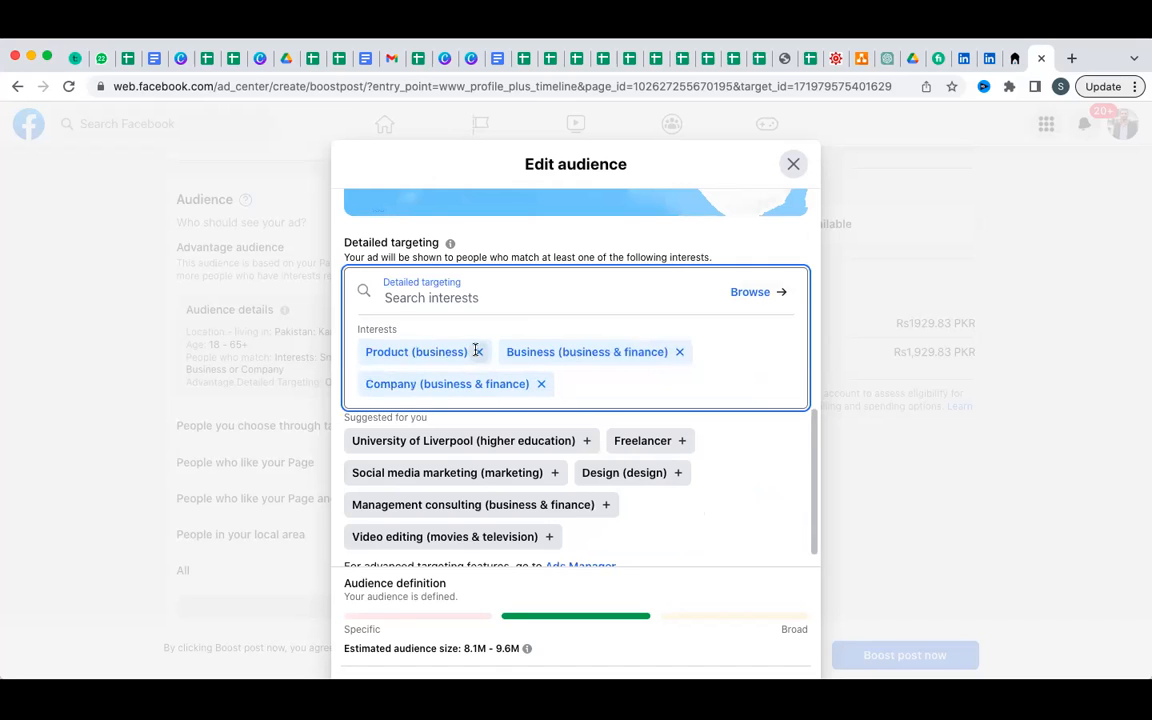
pyautogui.click(477, 352)
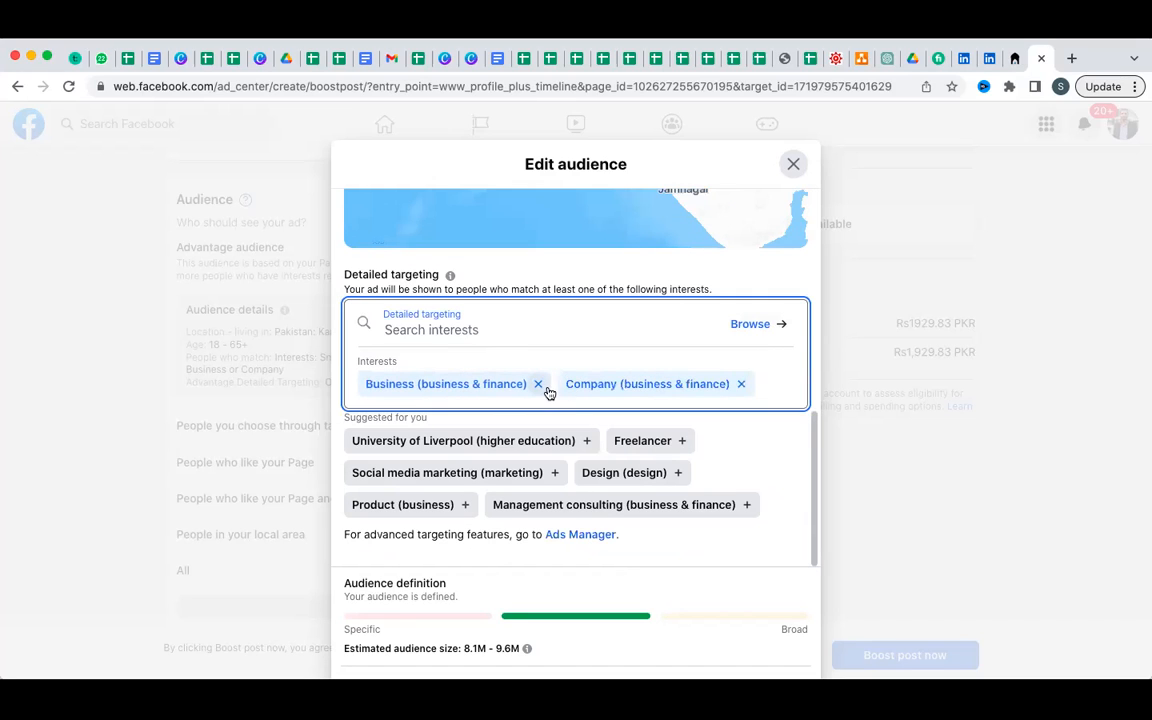
pyautogui.click(545, 388)
pyautogui.click(541, 384)
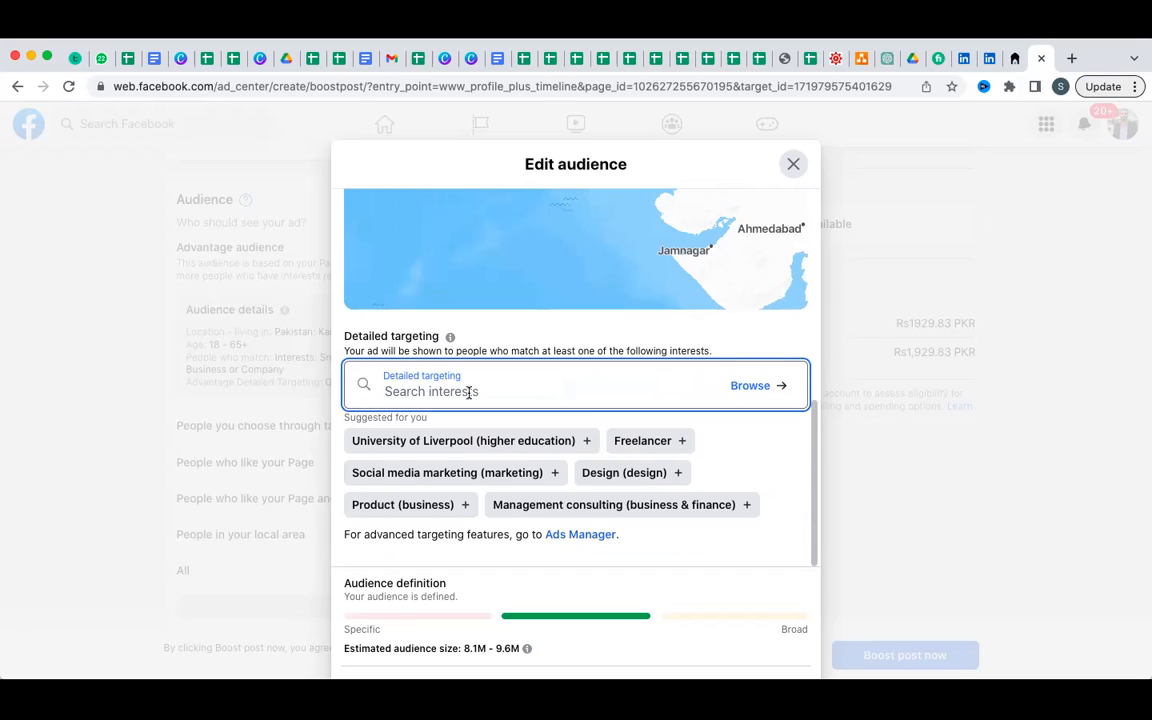
pyautogui.click(468, 392)
# Search 'business', 'podcast' and 'freelancing', adding Business, Podcast and Freelancer (careers) interests.
pyautogui.write('busine')
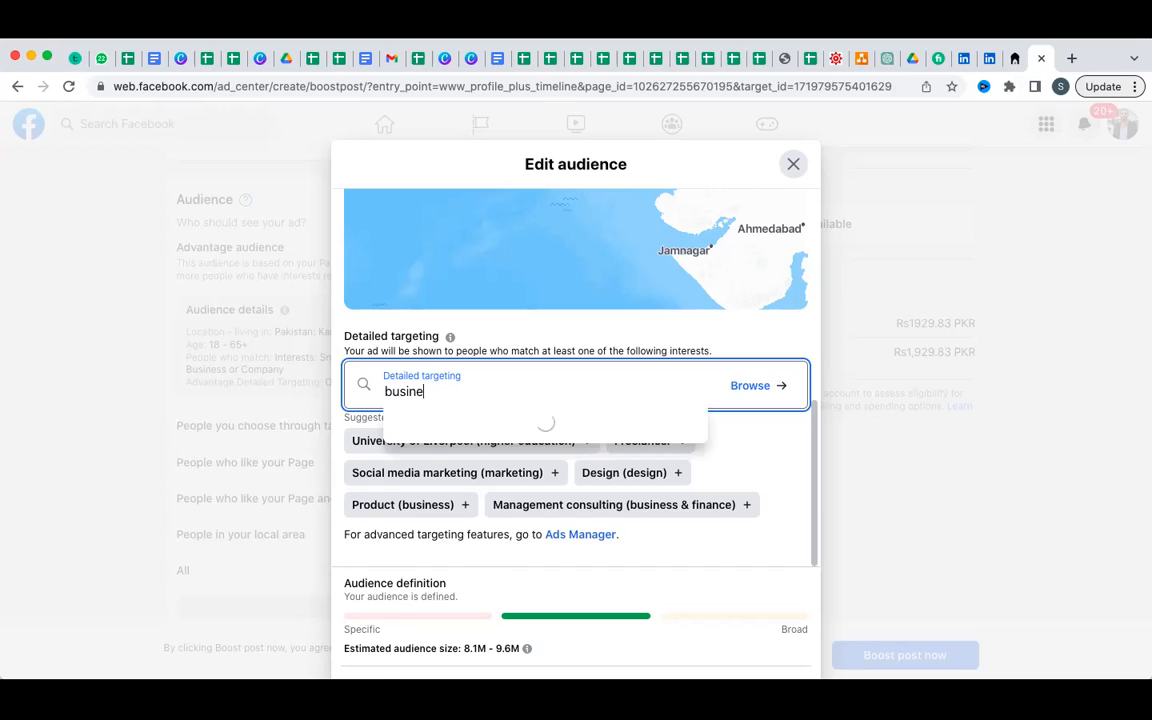
pyautogui.write('ss')
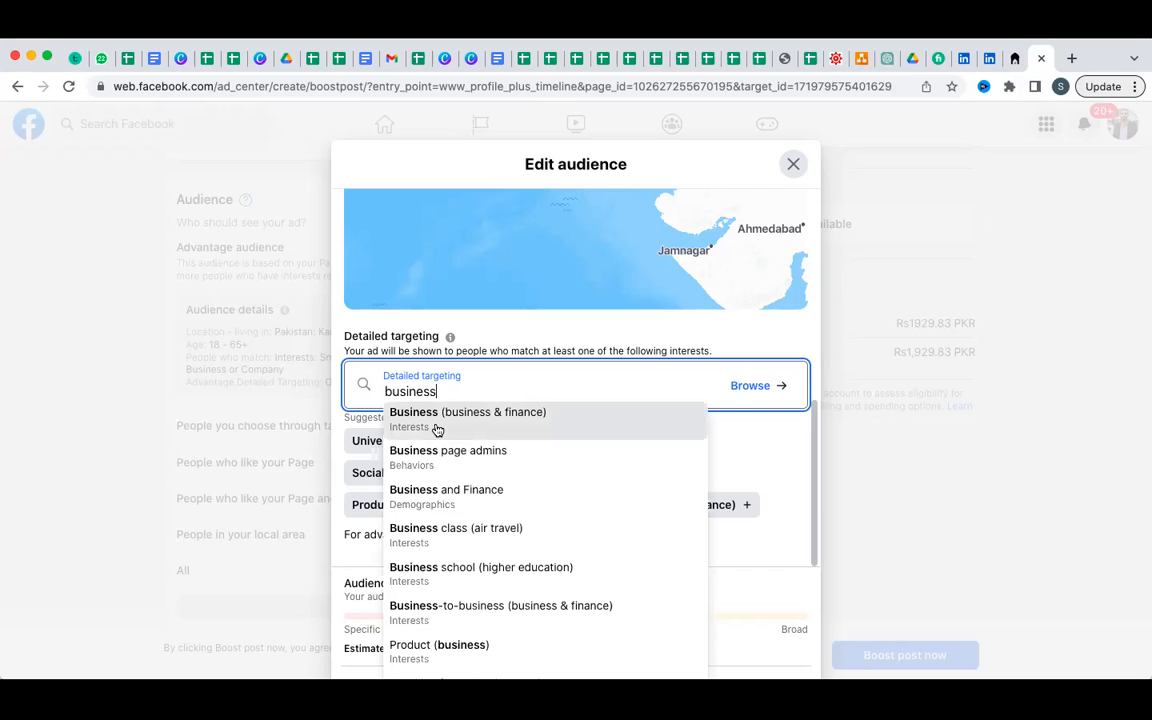
pyautogui.click(437, 429)
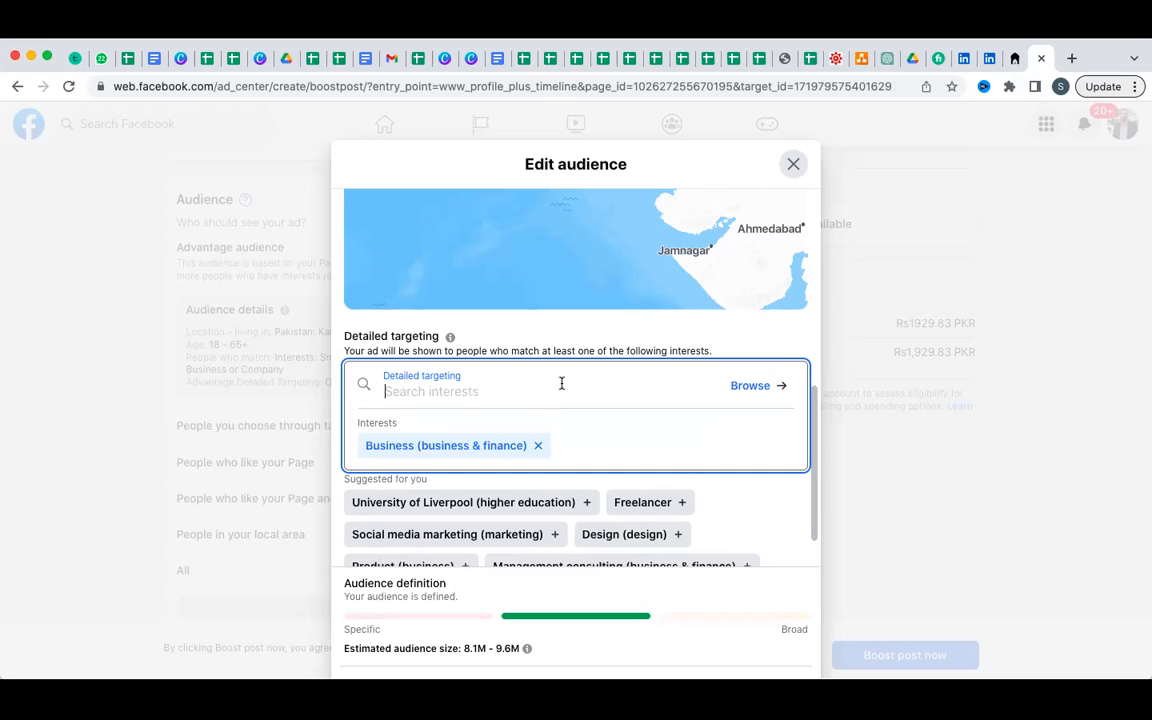
pyautogui.write('podc')
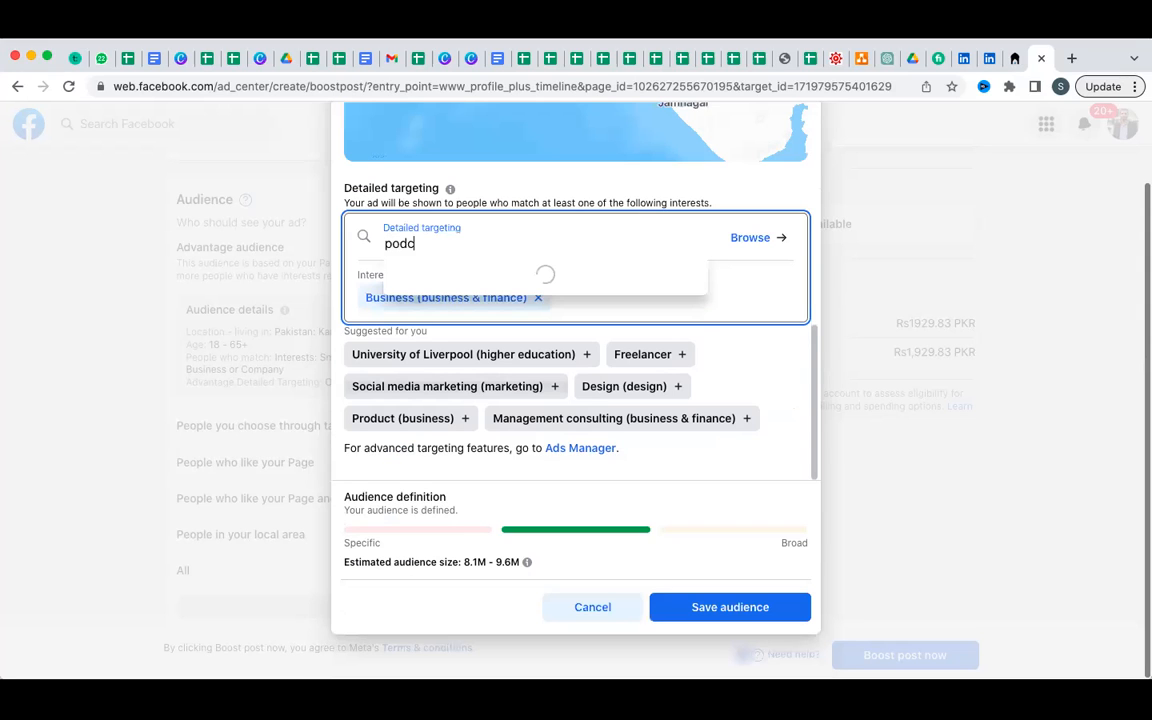
pyautogui.write('ast')
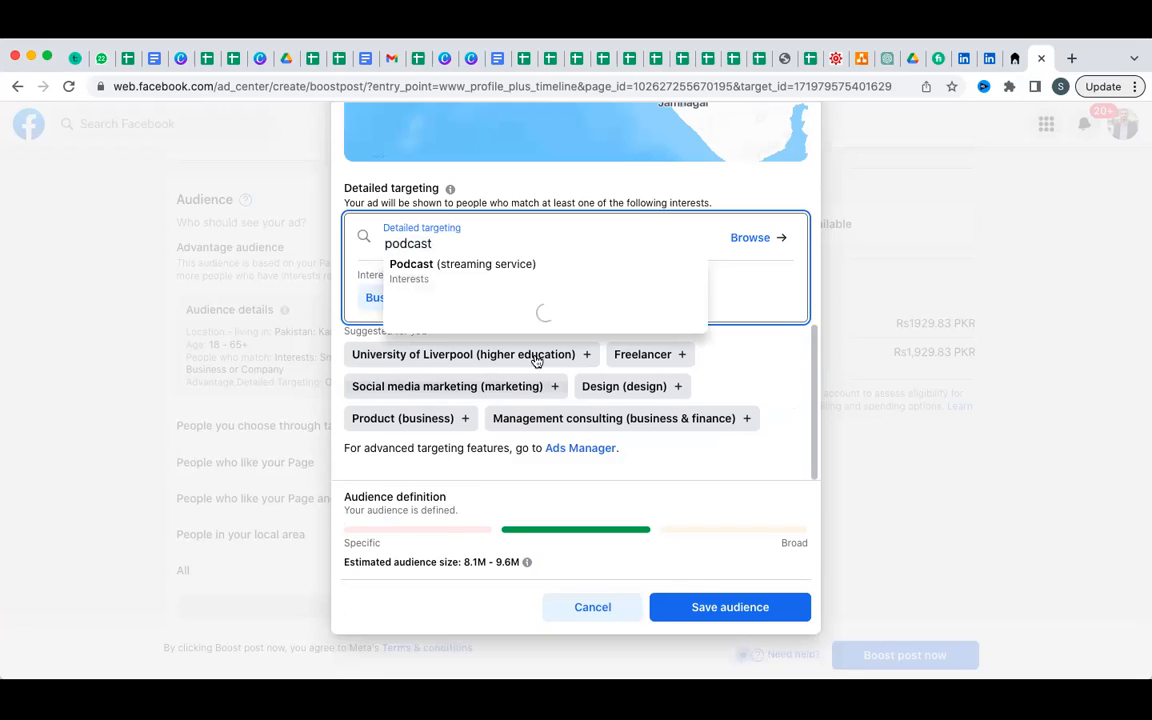
pyautogui.click(498, 274)
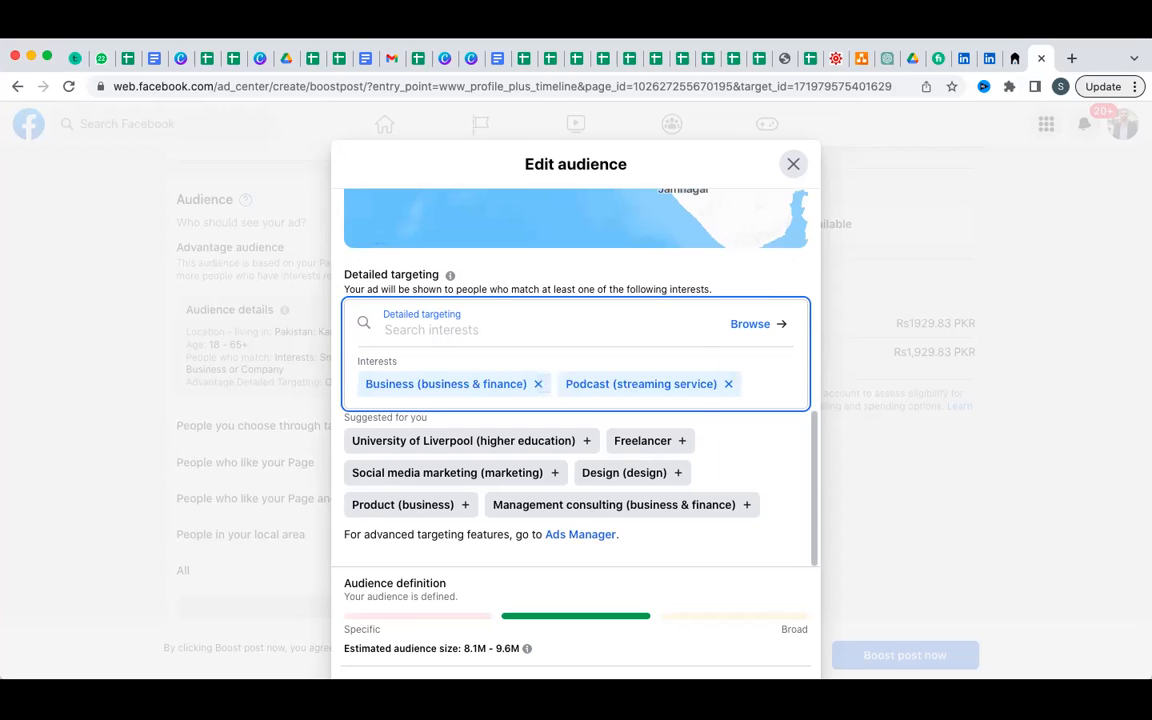
pyautogui.write('freelan')
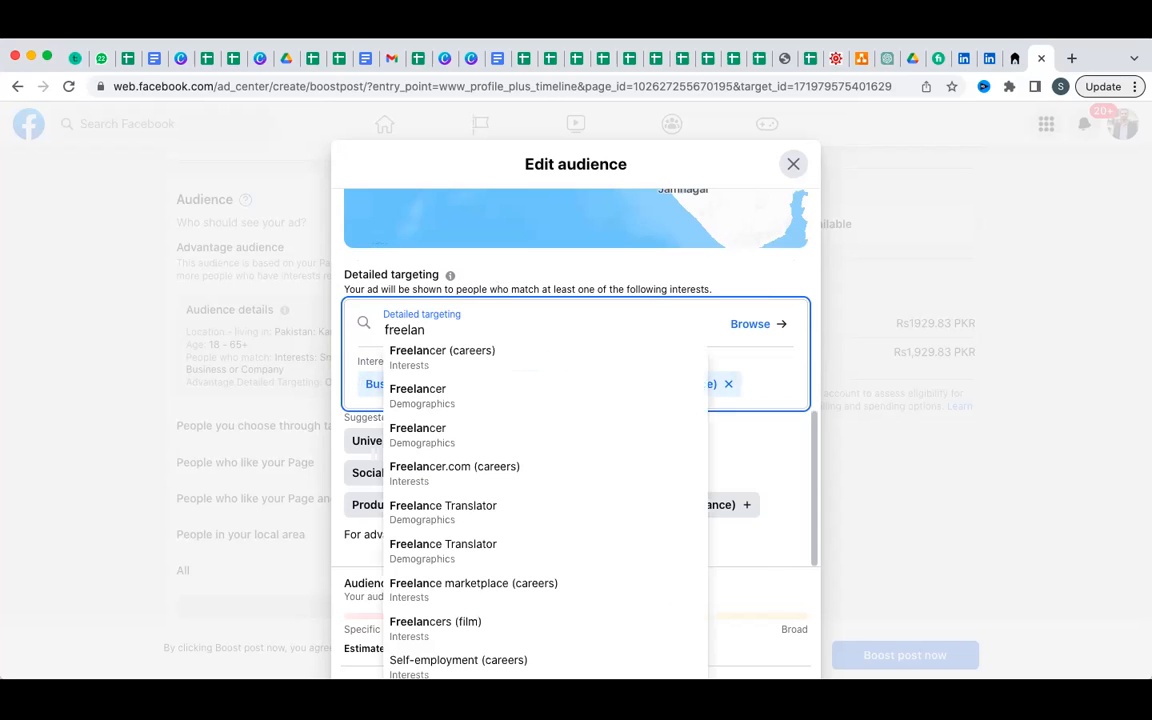
pyautogui.write('cing')
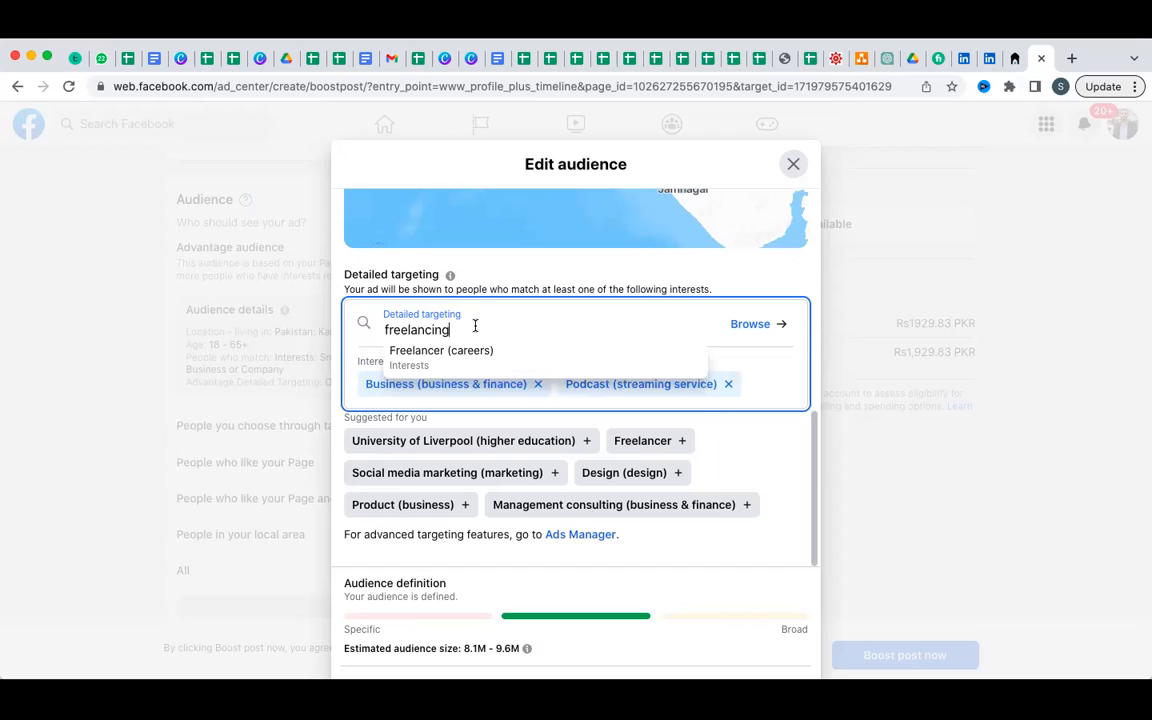
pyautogui.click(482, 369)
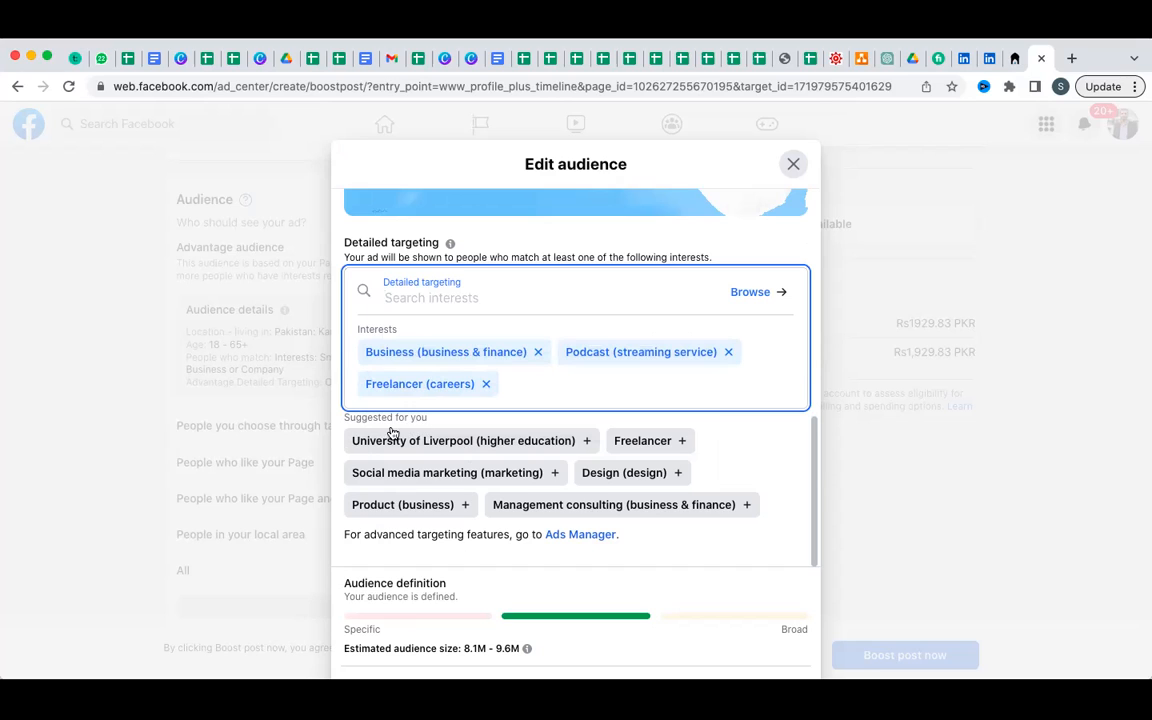
# Add the Freelancer demographic plus Social media marketing, Product, Design, Management consulting and Course suggestions.
pyautogui.click(682, 443)
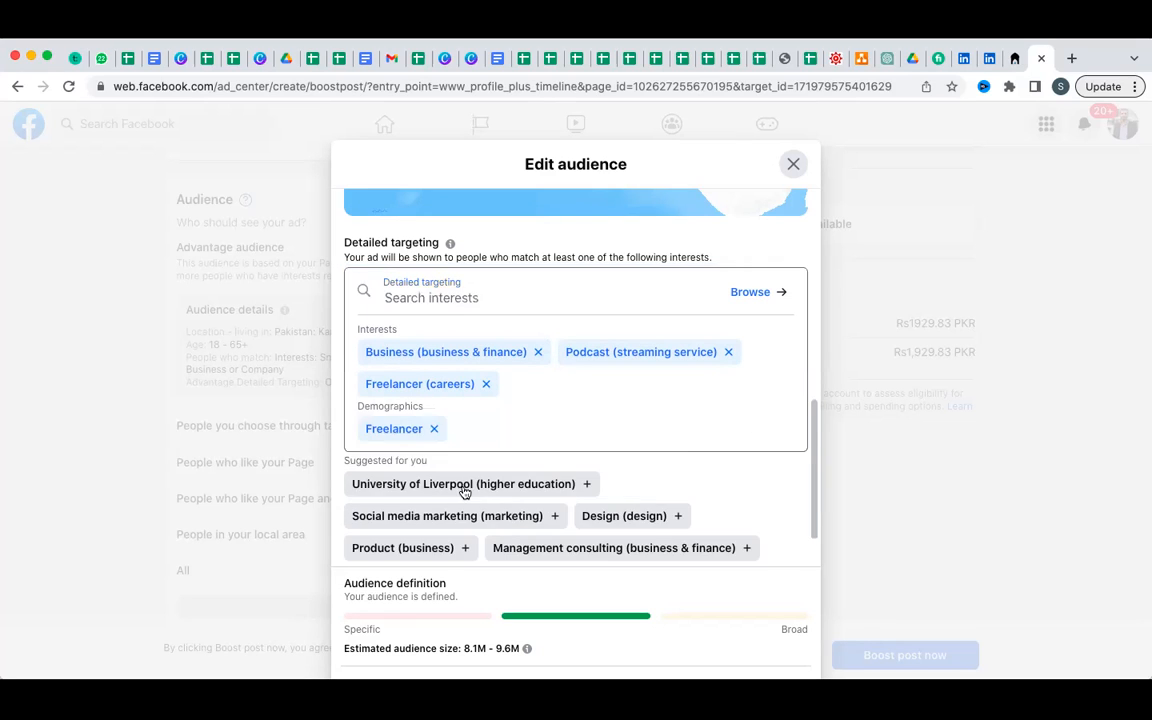
pyautogui.click(556, 517)
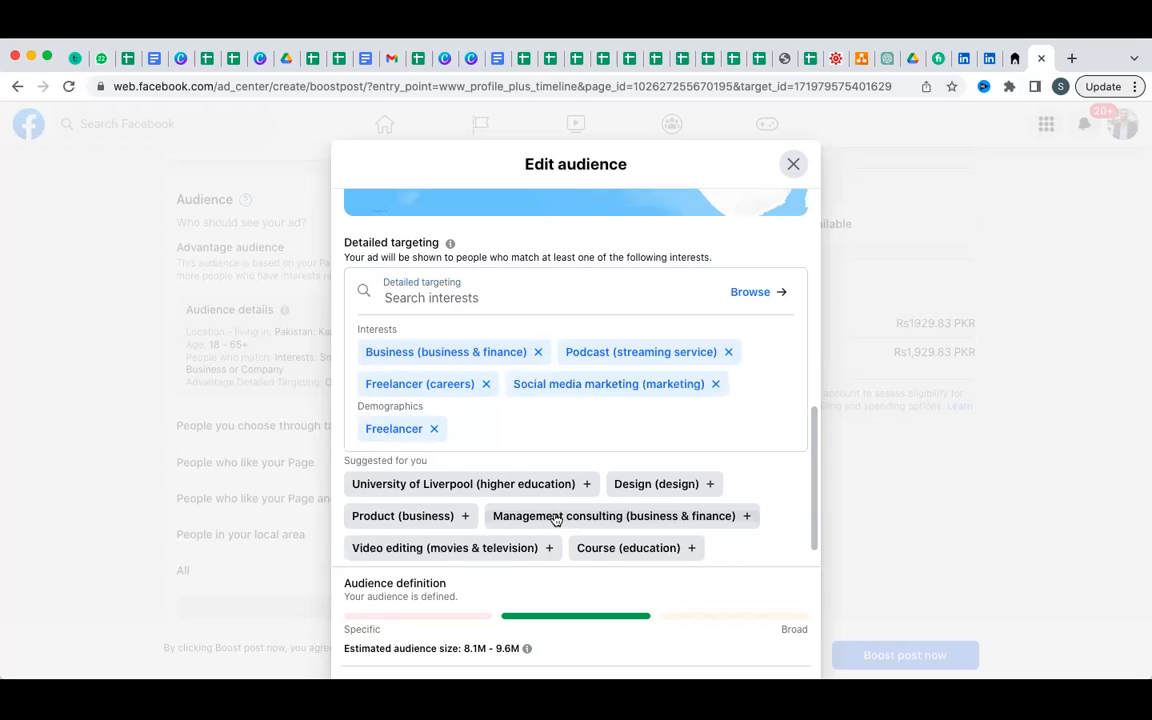
pyautogui.click(467, 516)
pyautogui.click(709, 485)
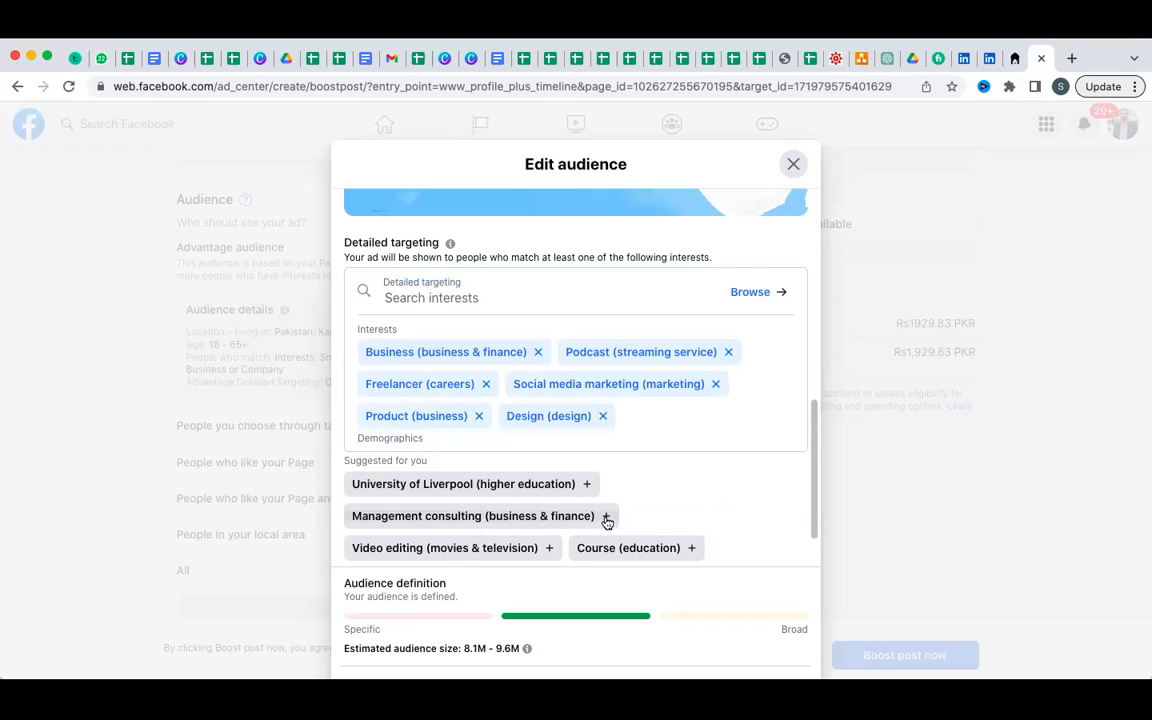
pyautogui.click(606, 517)
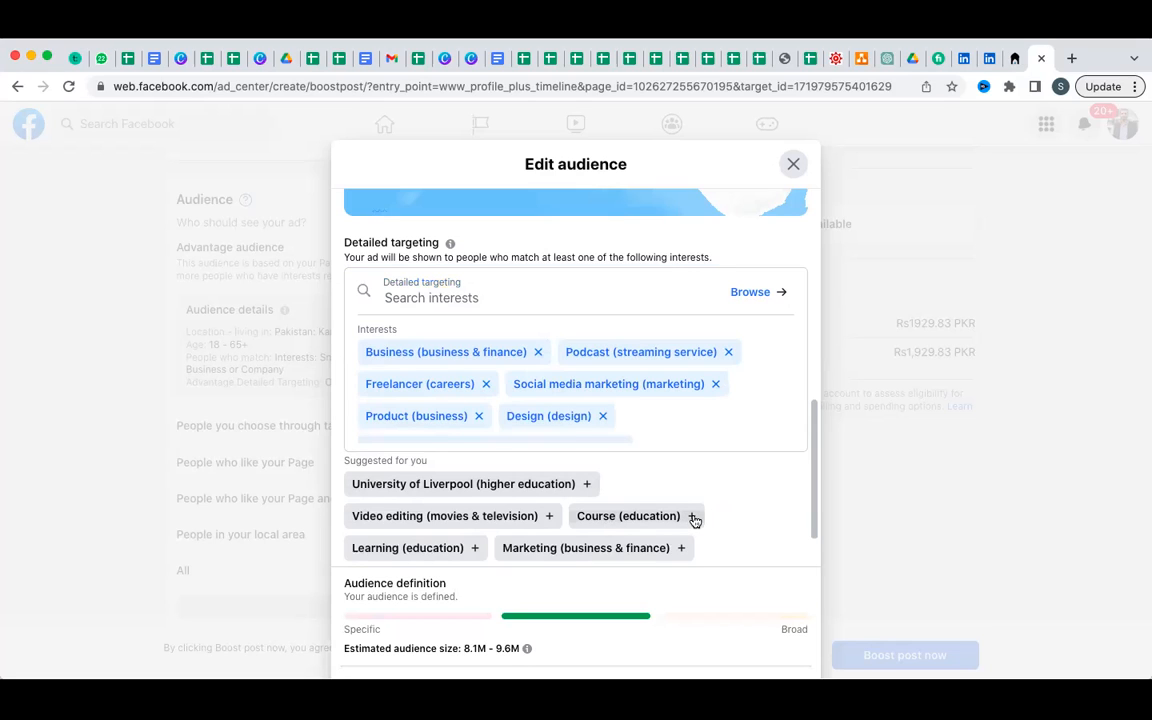
pyautogui.click(643, 516)
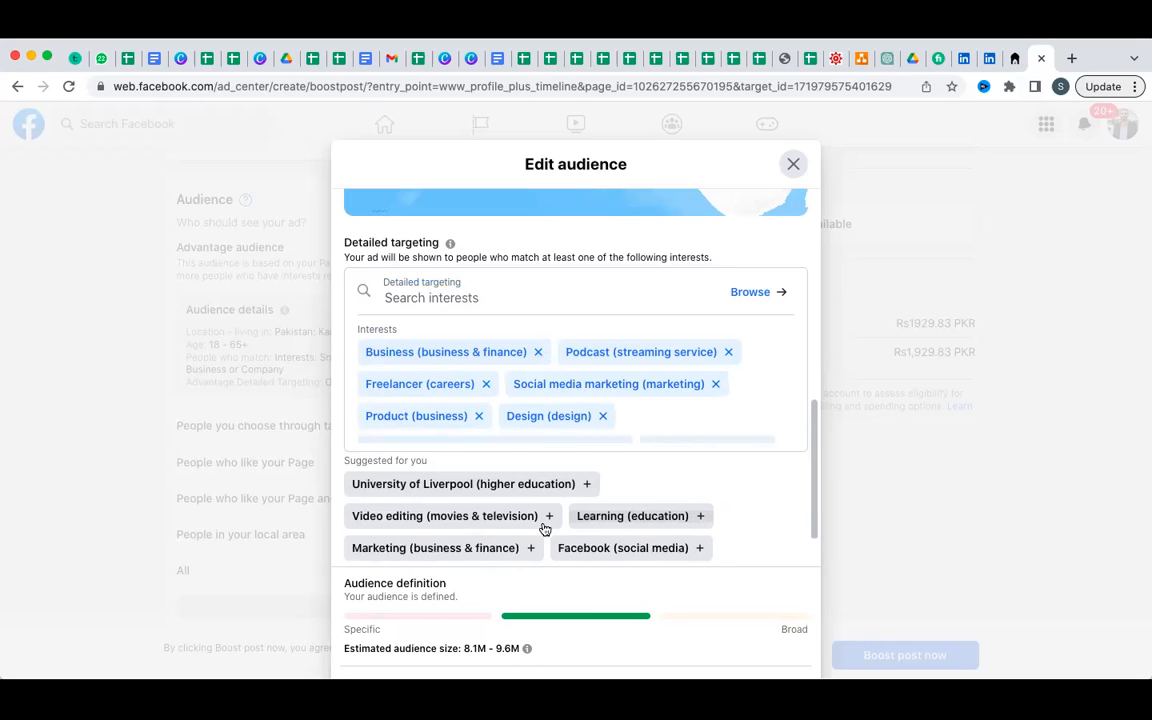
# Add Learning, Marketing, Advertising, Video editing, Small business and Small business owners suggestions.
pyautogui.click(701, 517)
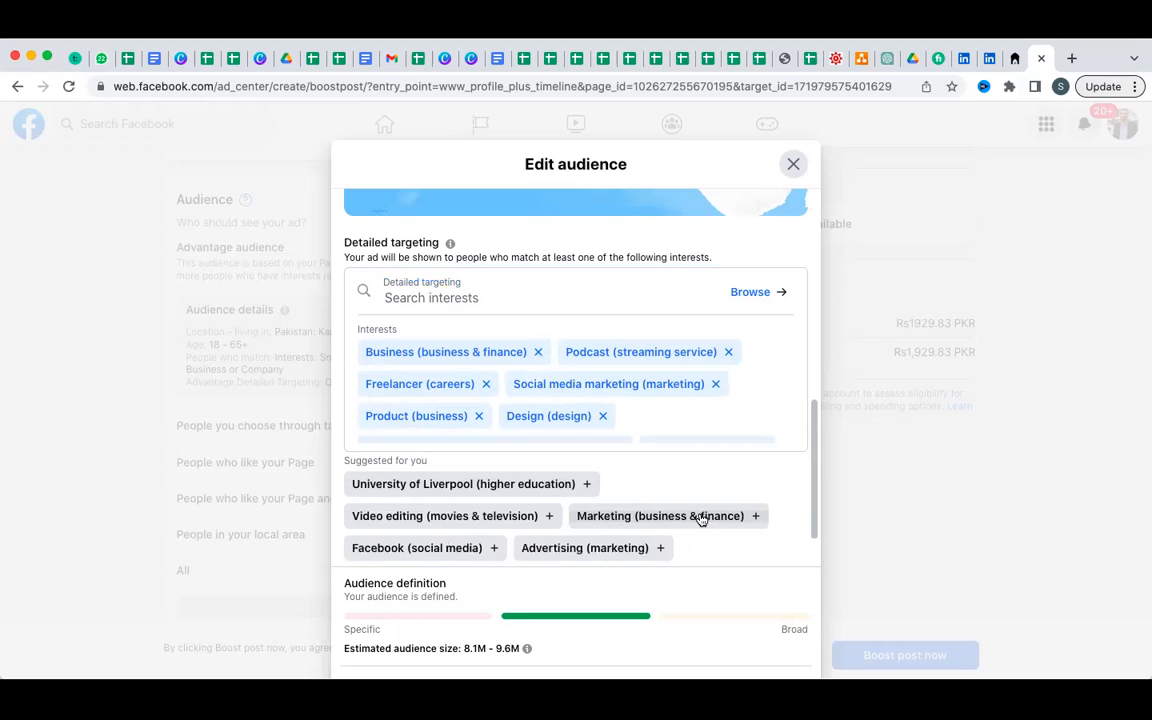
pyautogui.click(757, 517)
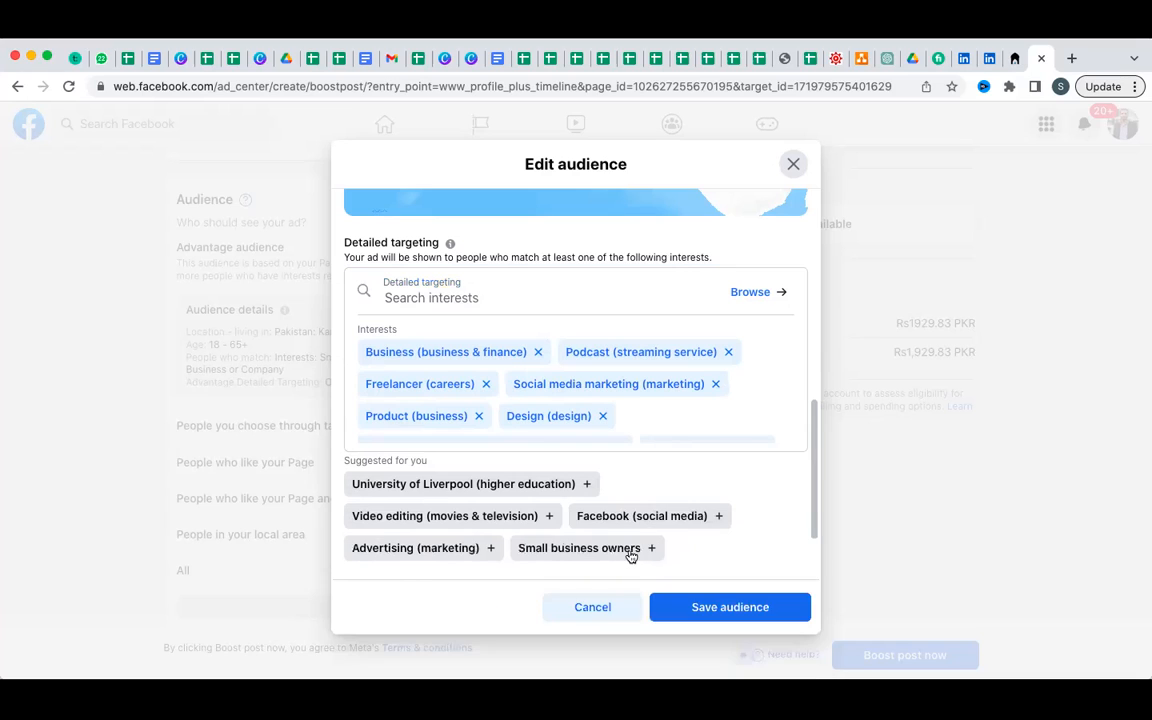
pyautogui.click(492, 548)
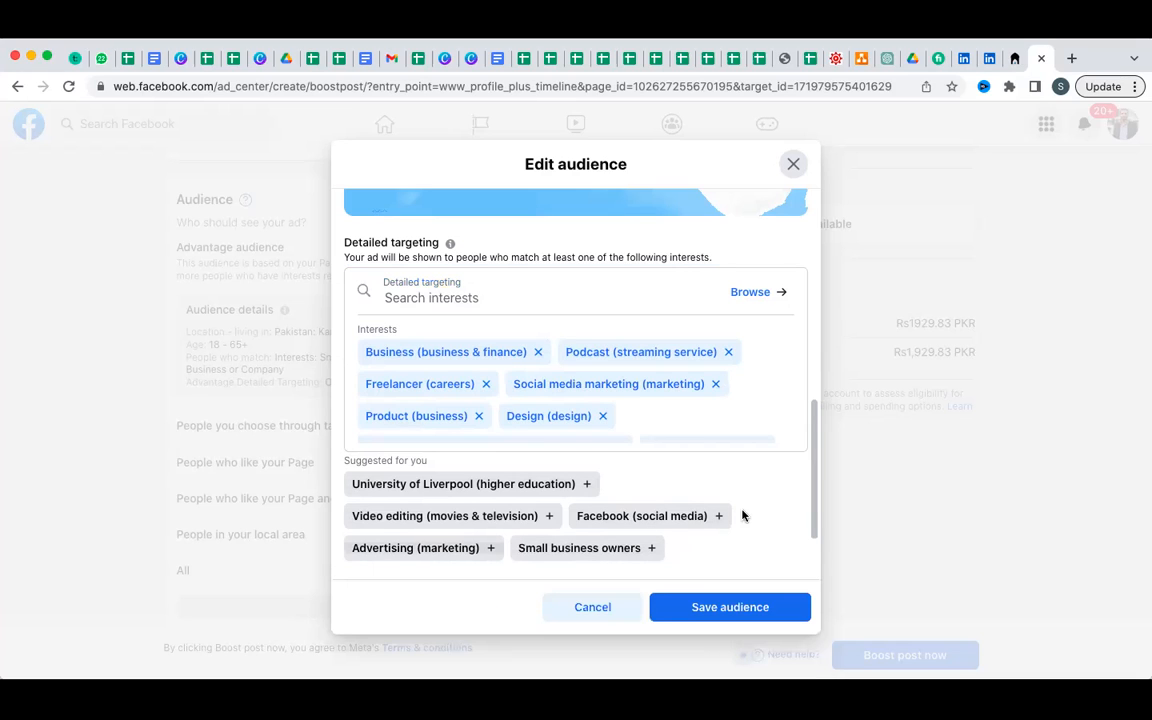
pyautogui.click(549, 517)
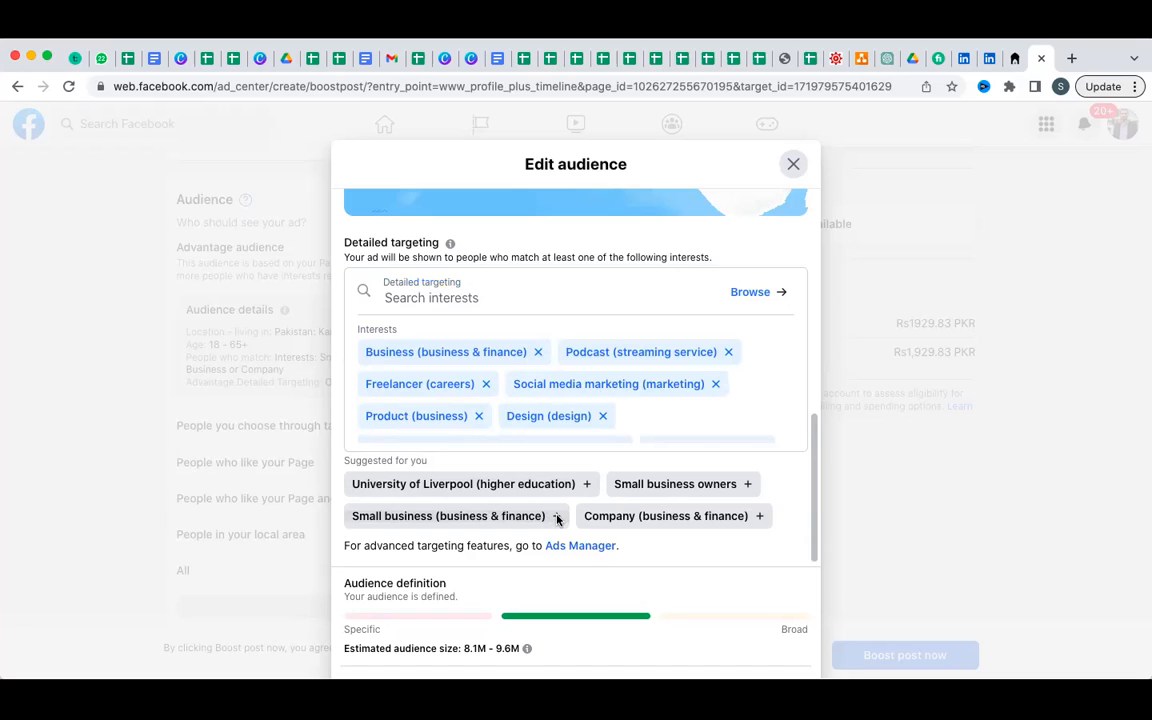
pyautogui.click(557, 517)
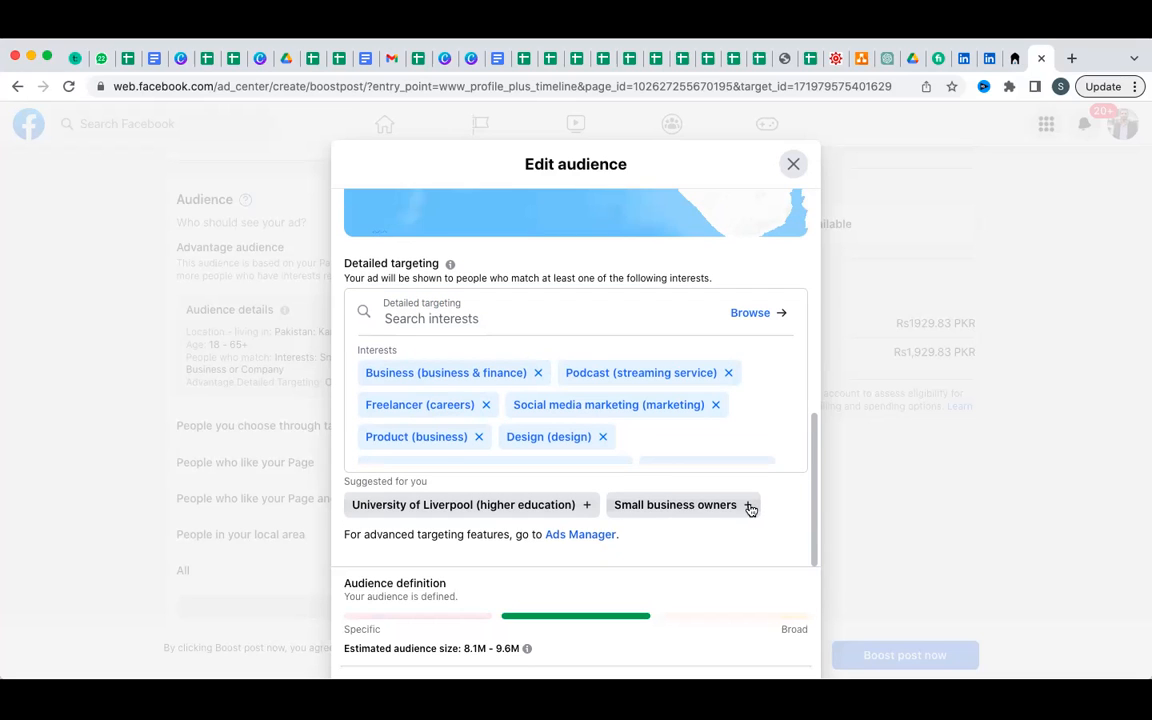
pyautogui.click(749, 506)
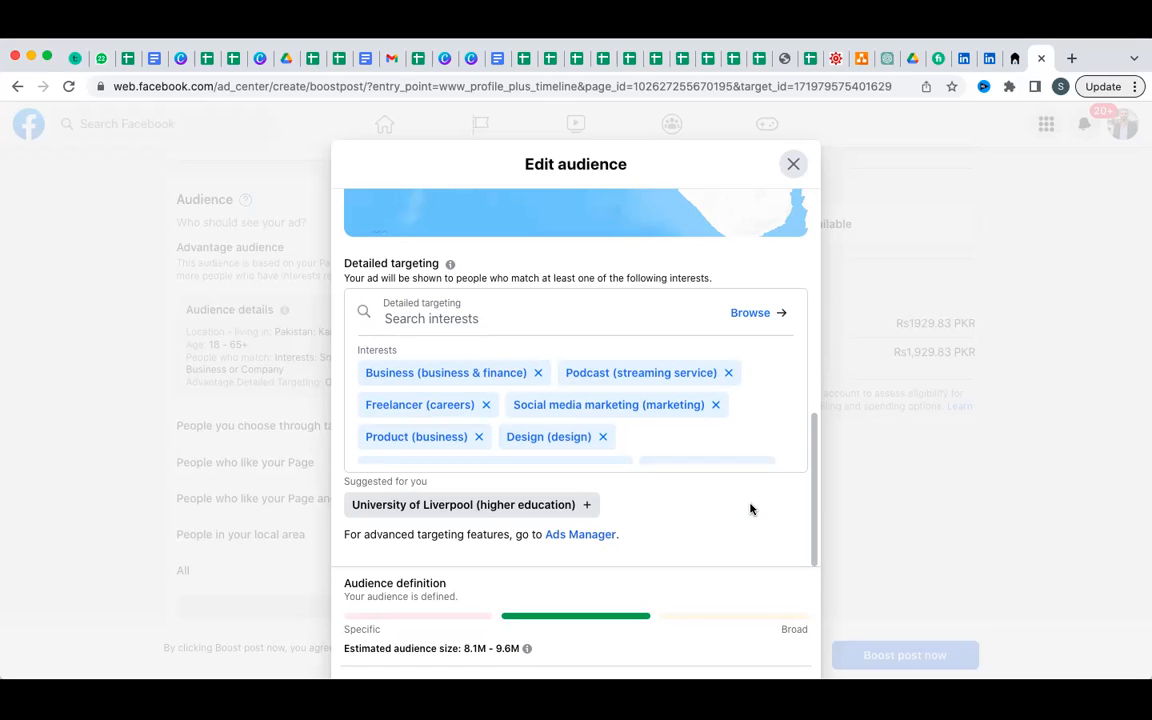
pyautogui.click(552, 312)
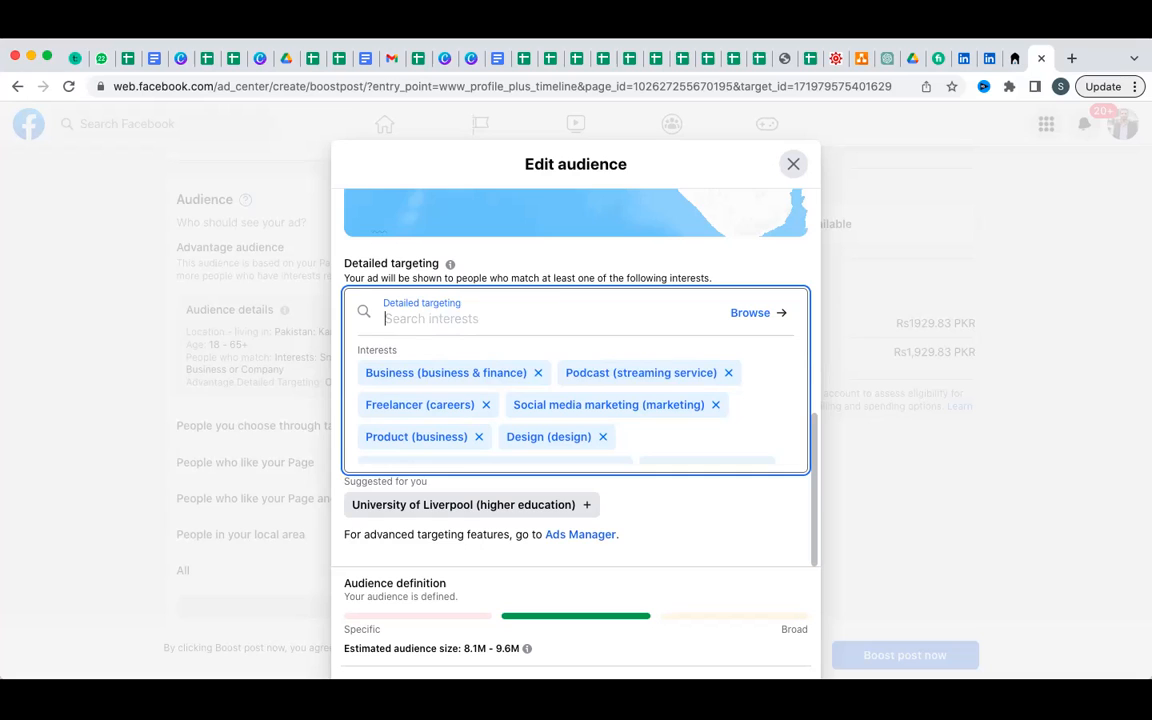
pyautogui.write('St')
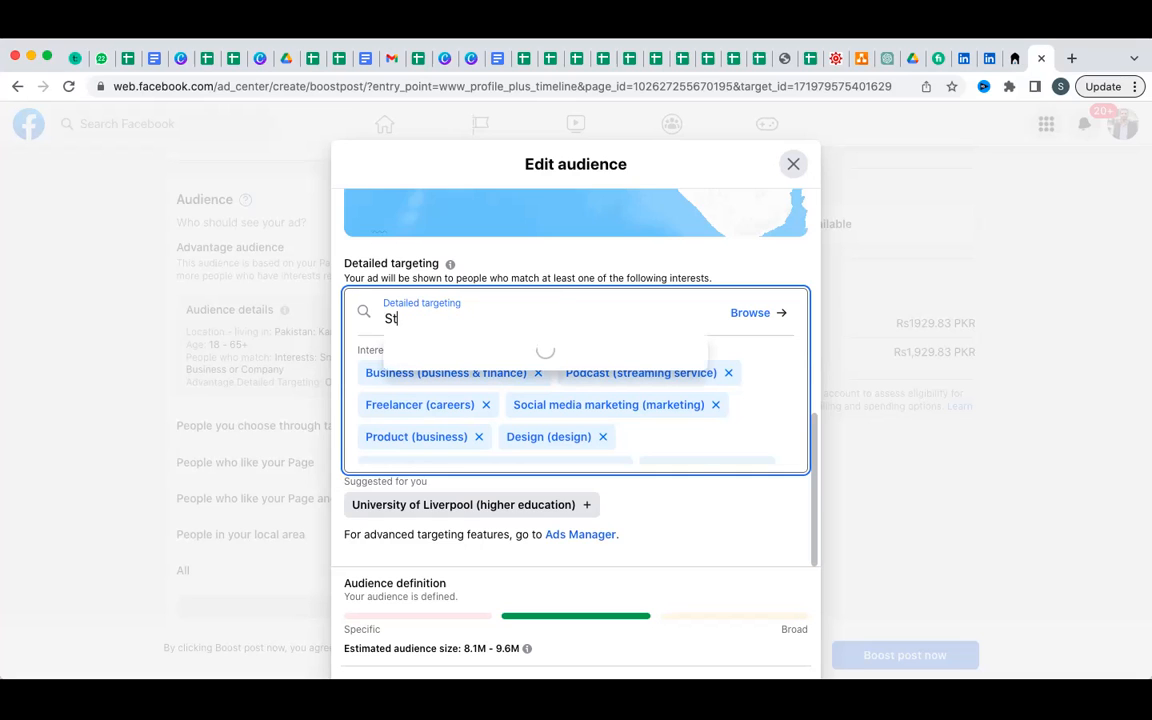
pyautogui.write('udent')
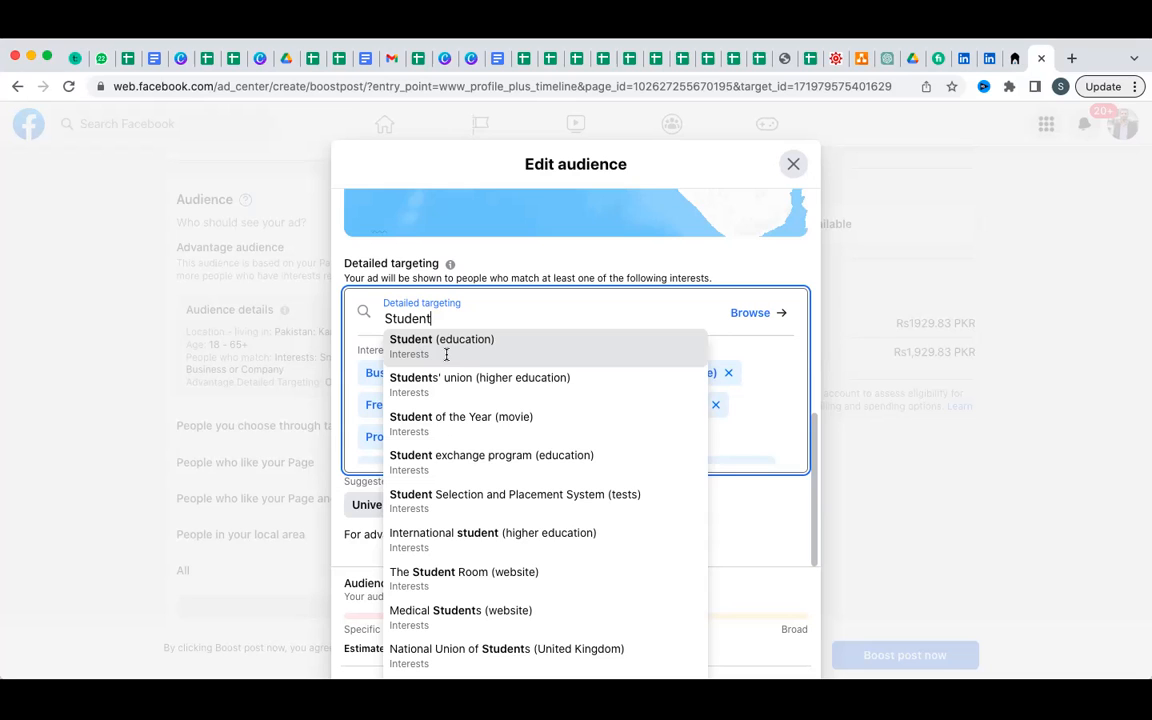
# Pick Student (education) as an interest and scroll down to Save audience.
pyautogui.click(446, 354)
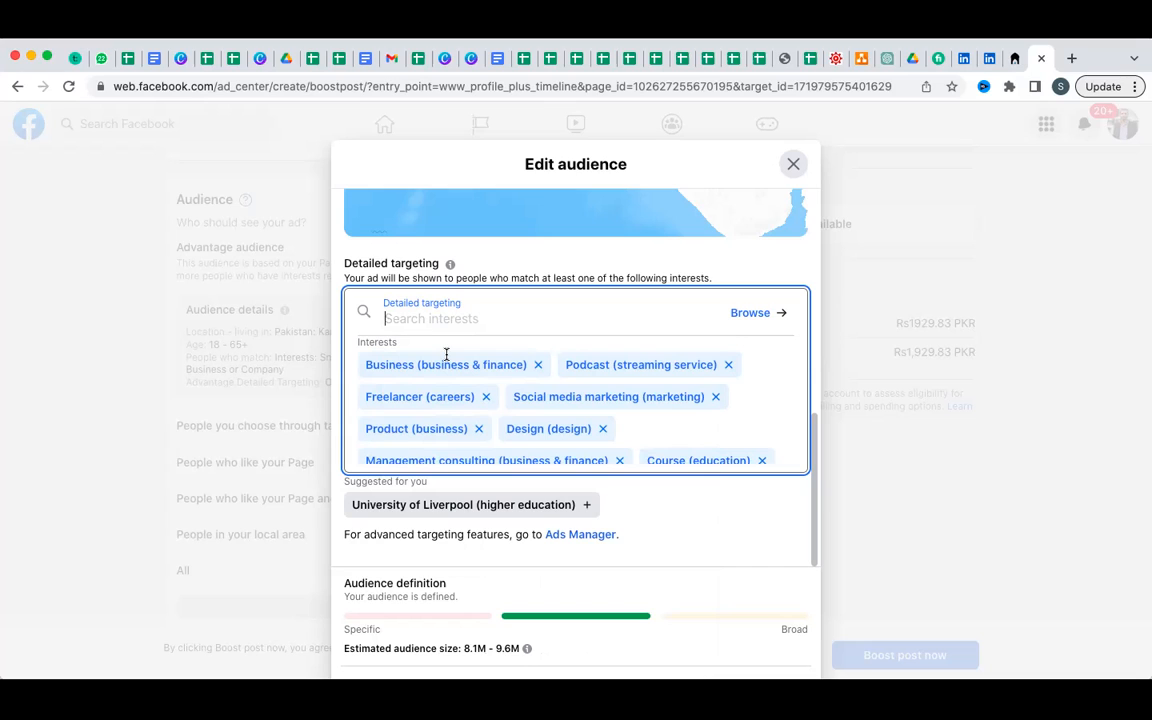
pyautogui.scroll(-2, 446, 354)
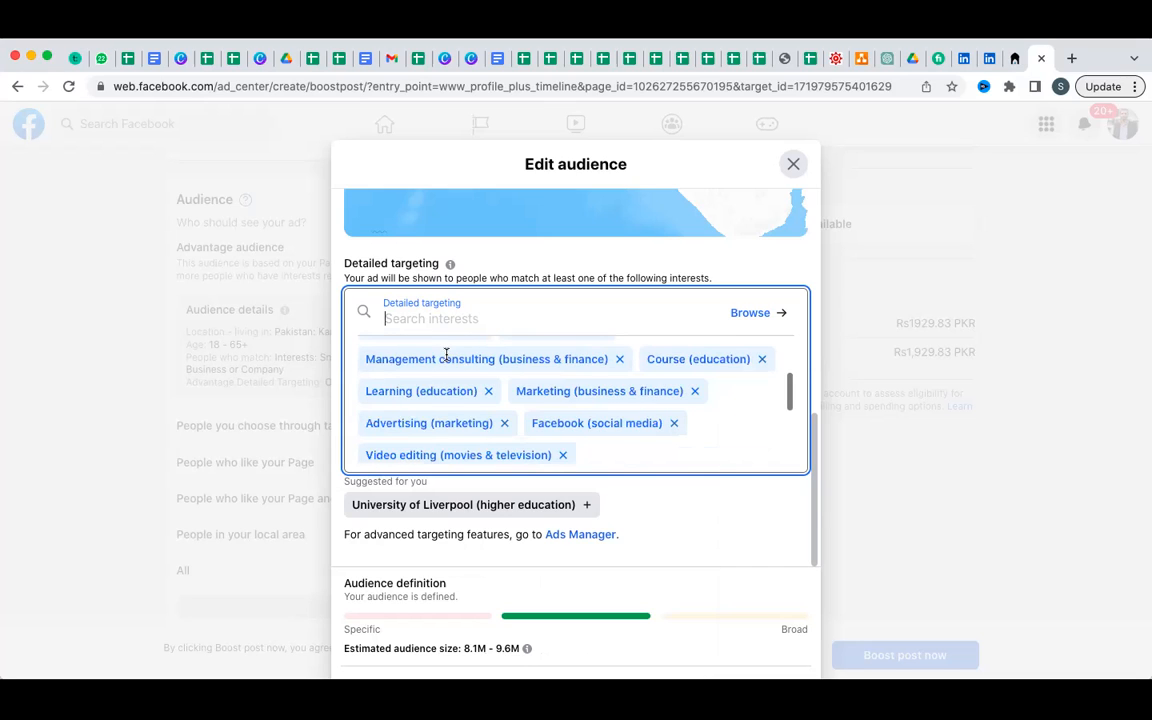
pyautogui.scroll(-3, 446, 400)
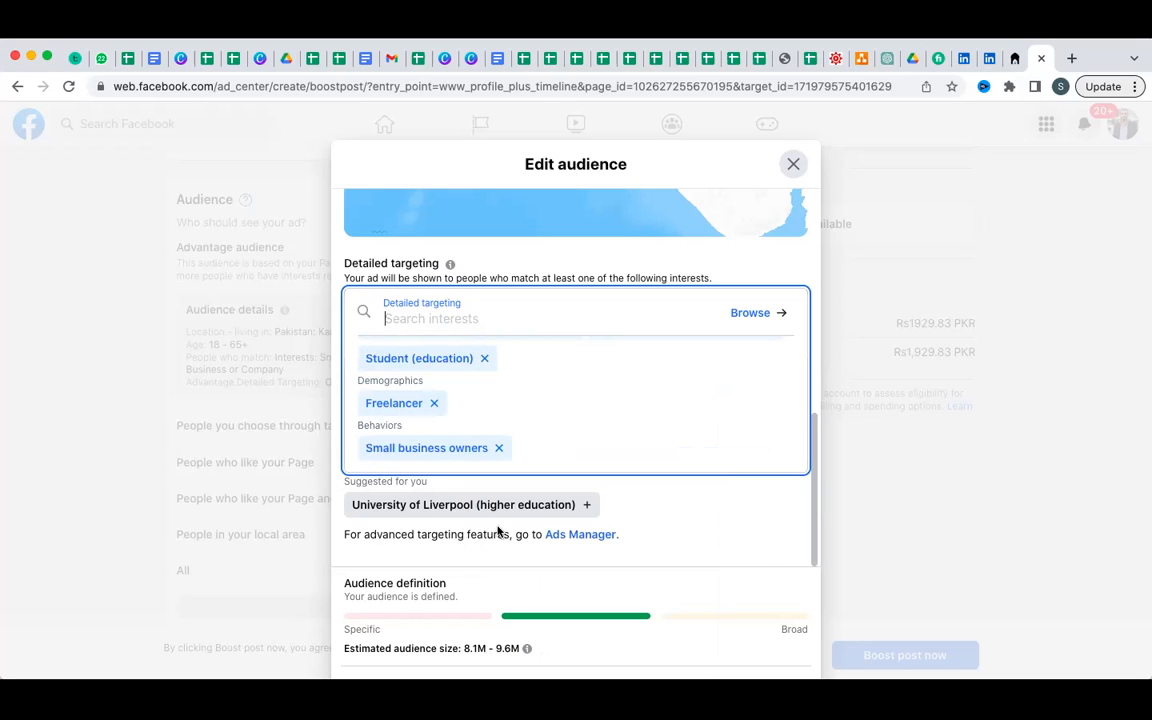
pyautogui.scroll(-1, 980, 429)
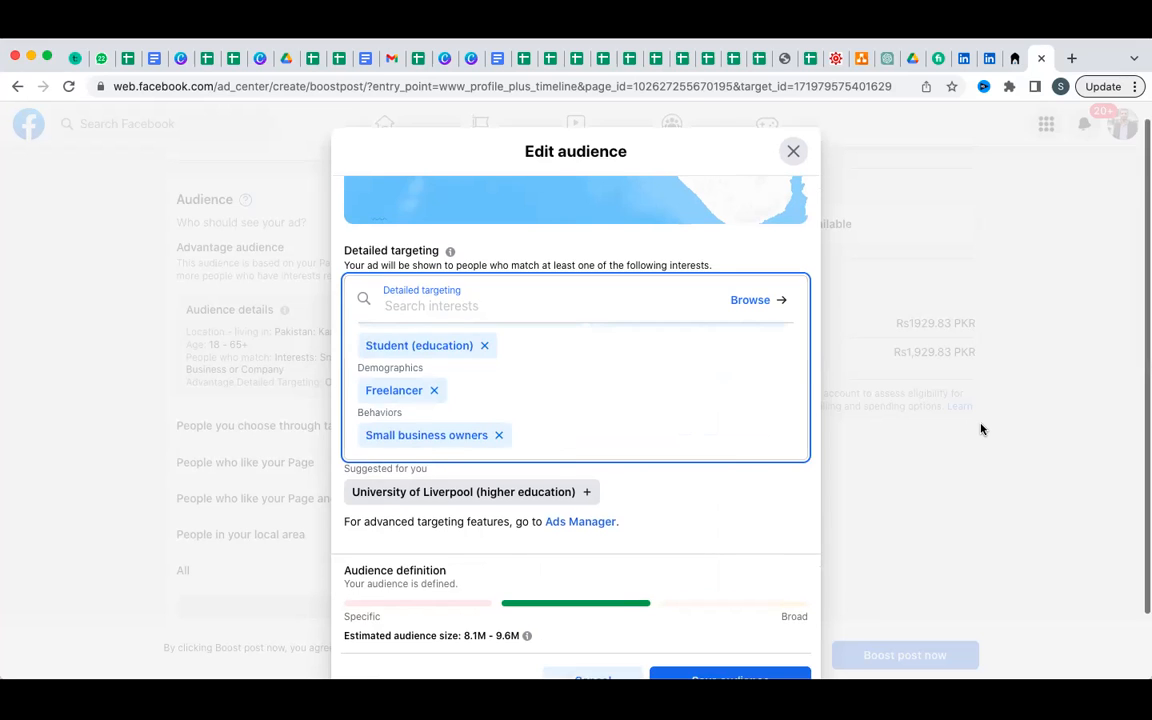
pyautogui.scroll(-2, 981, 429)
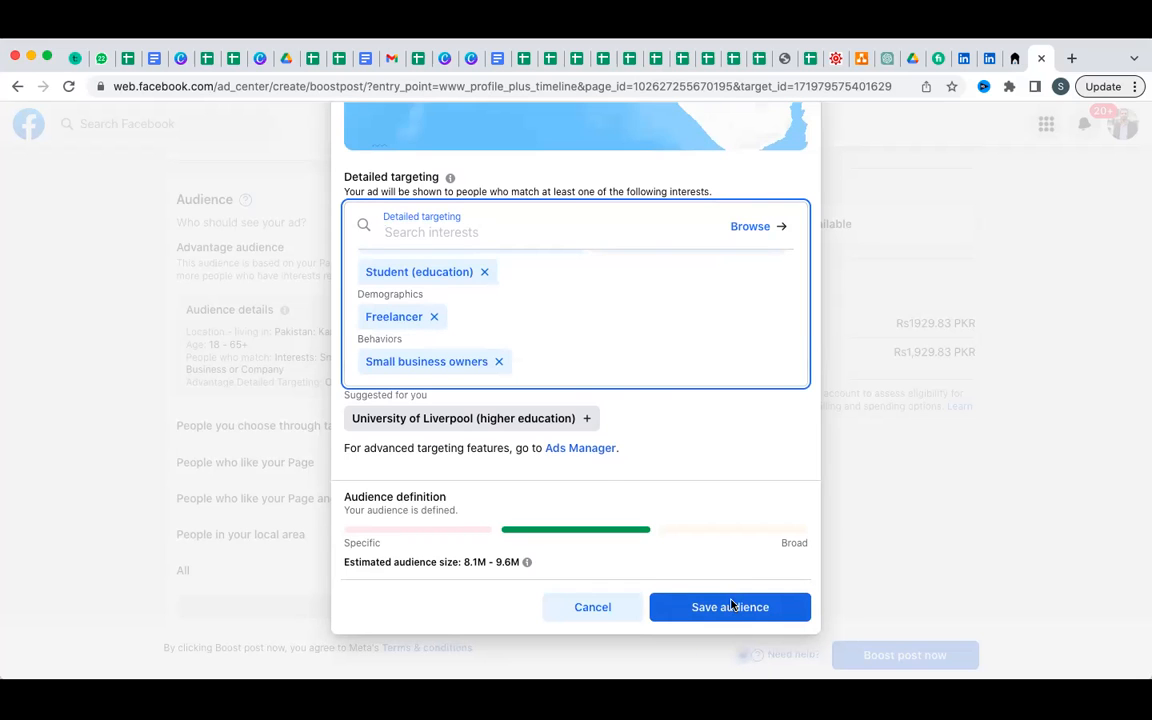
# Save the edited audience and move down to the Duration and Total Budget settings.
pyautogui.click(730, 606)
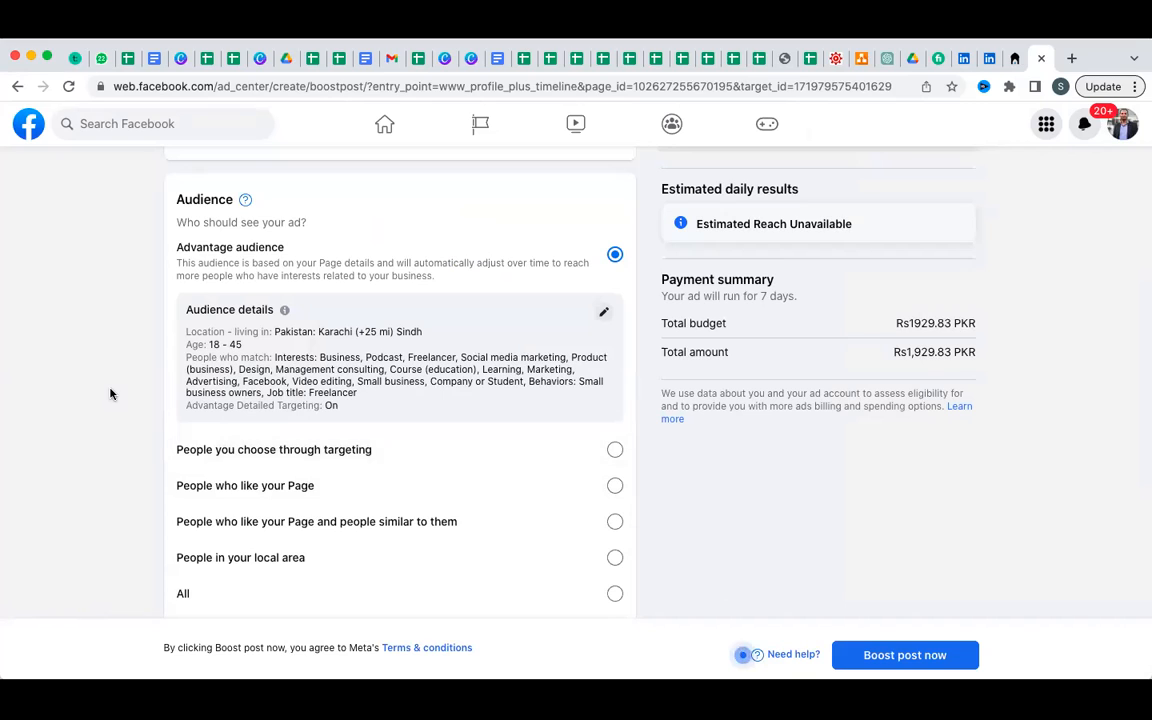
pyautogui.scroll(-1, 111, 394)
pyautogui.scroll(-3, 111, 394)
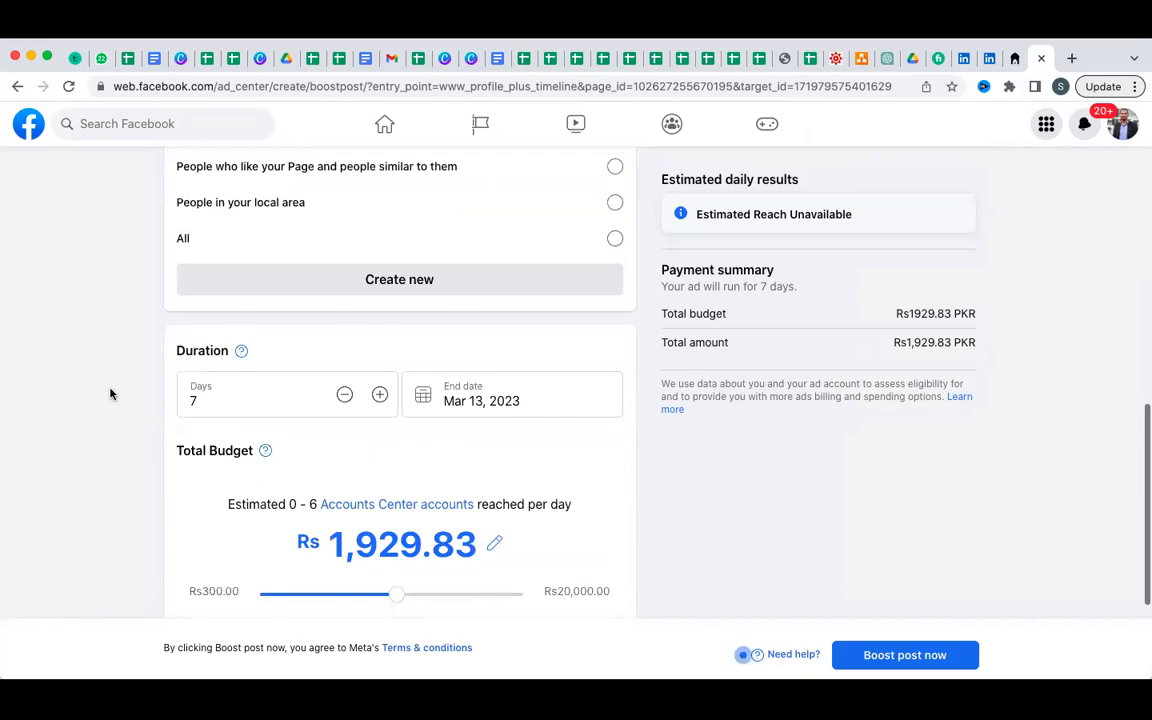
pyautogui.scroll(-1, 111, 394)
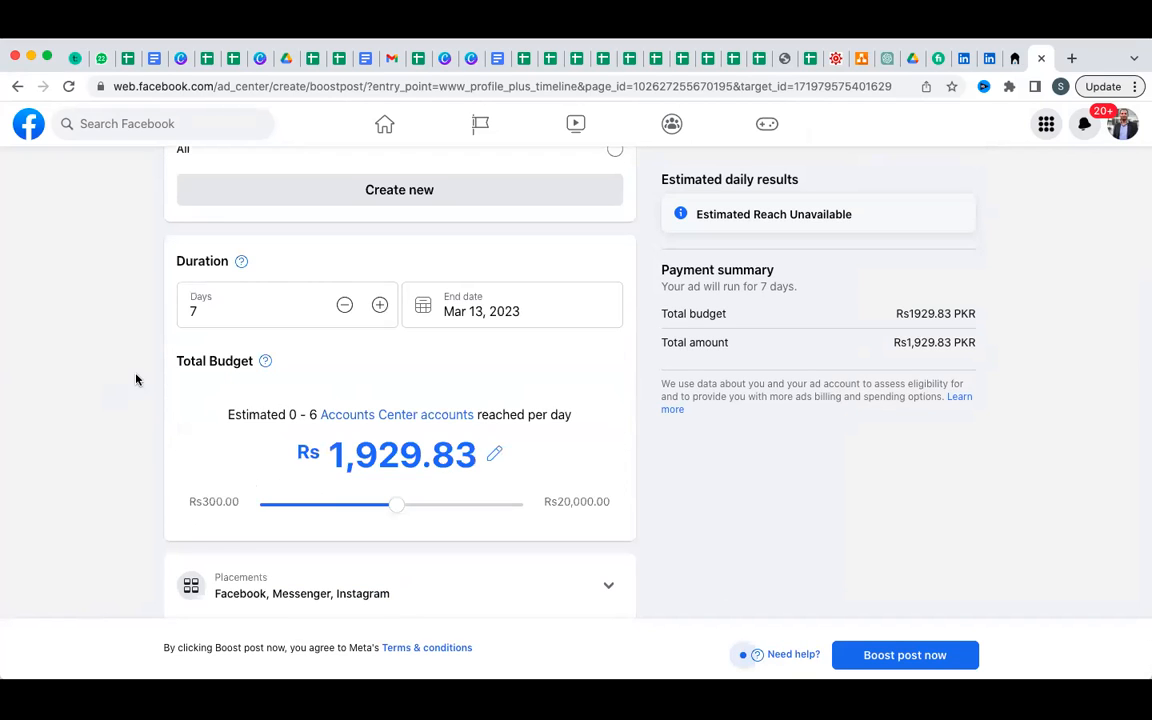
pyautogui.click(208, 300)
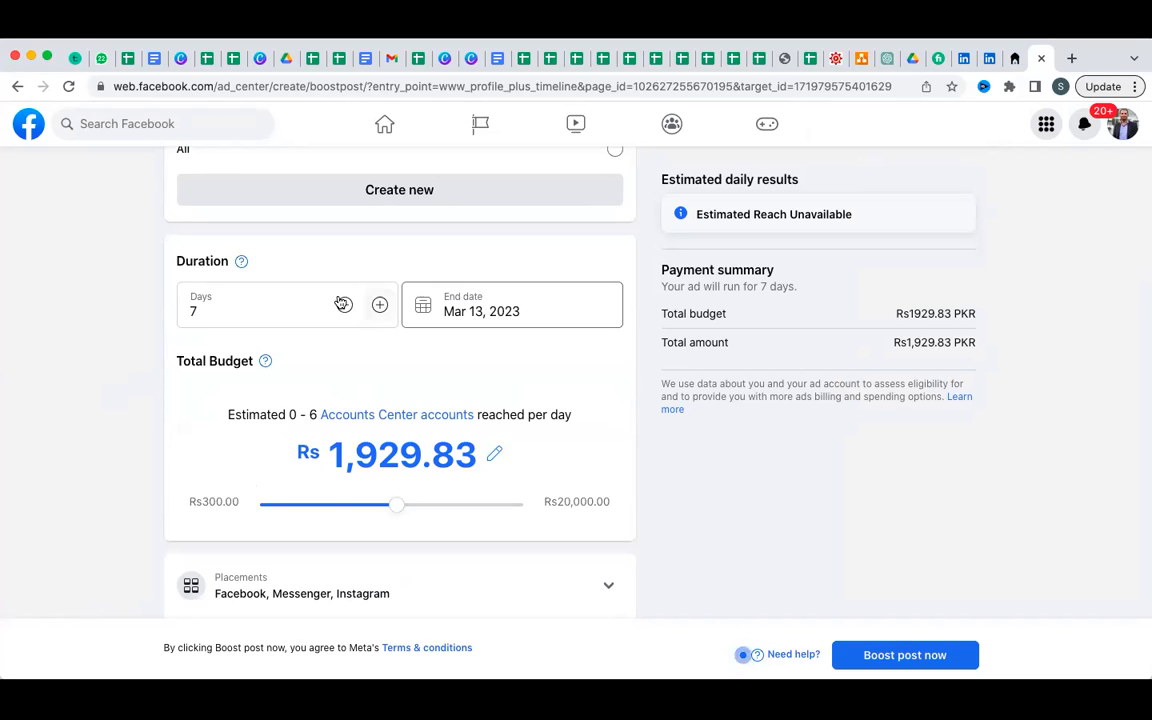
# Change the boost duration from 7 to 30 days, ending Apr 5, 2023.
pyautogui.click(264, 305)
pyautogui.press('BackSpace')
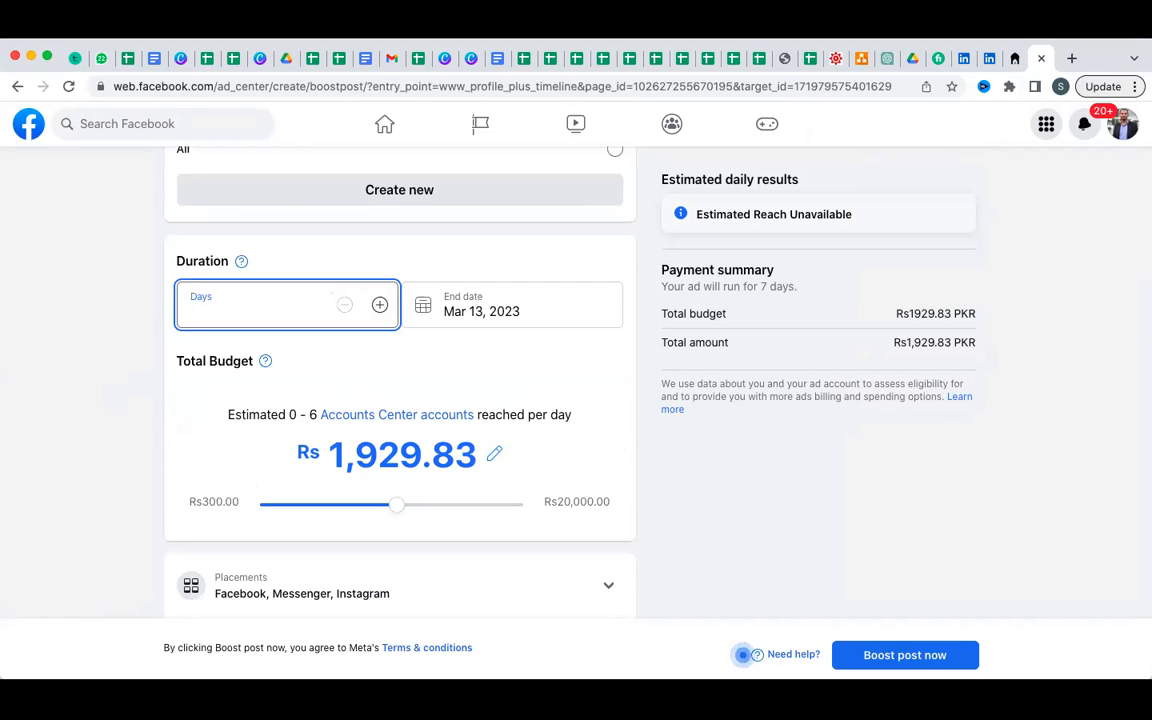
pyautogui.write('30')
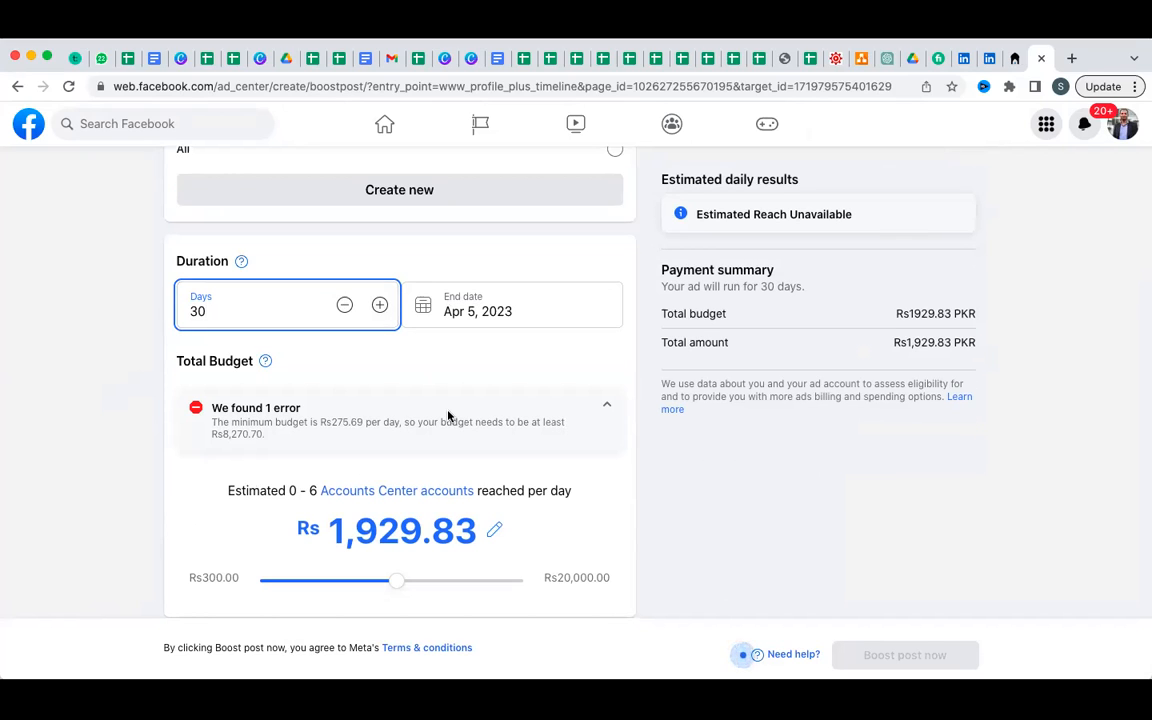
# Raise the total budget slider to its maximum of Rs 20,000.00.
pyautogui.scroll(-2, 448, 416)
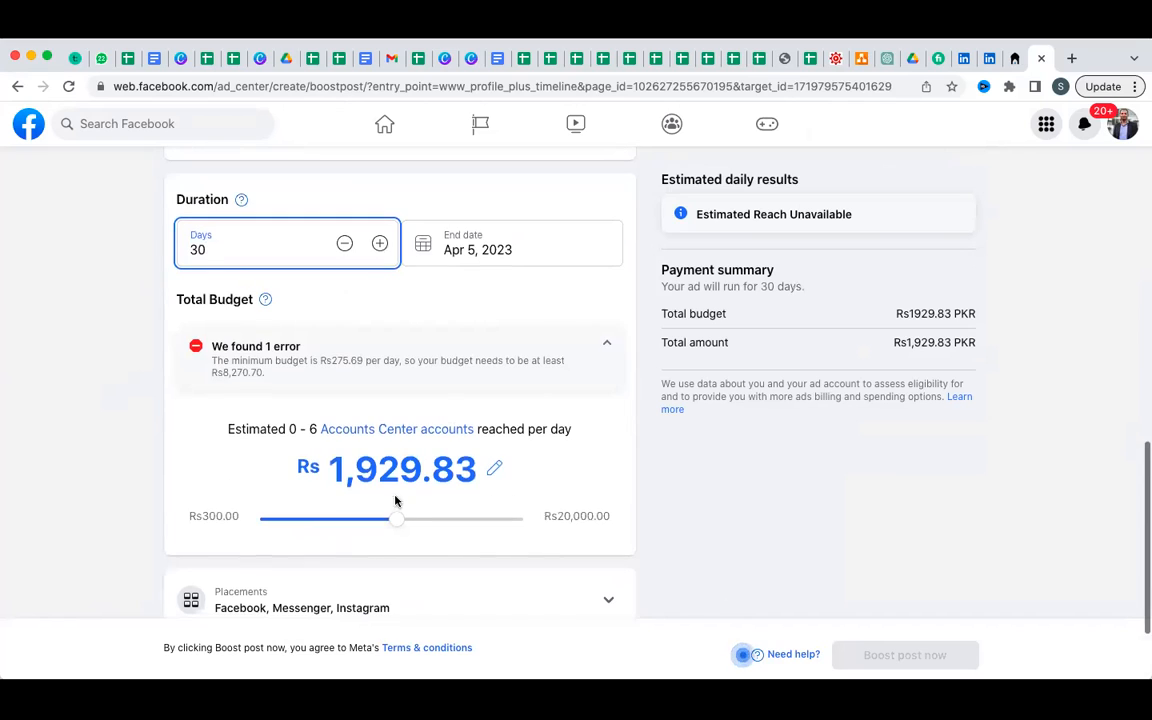
pyautogui.moveTo(396, 523); pyautogui.dragTo(533, 522)
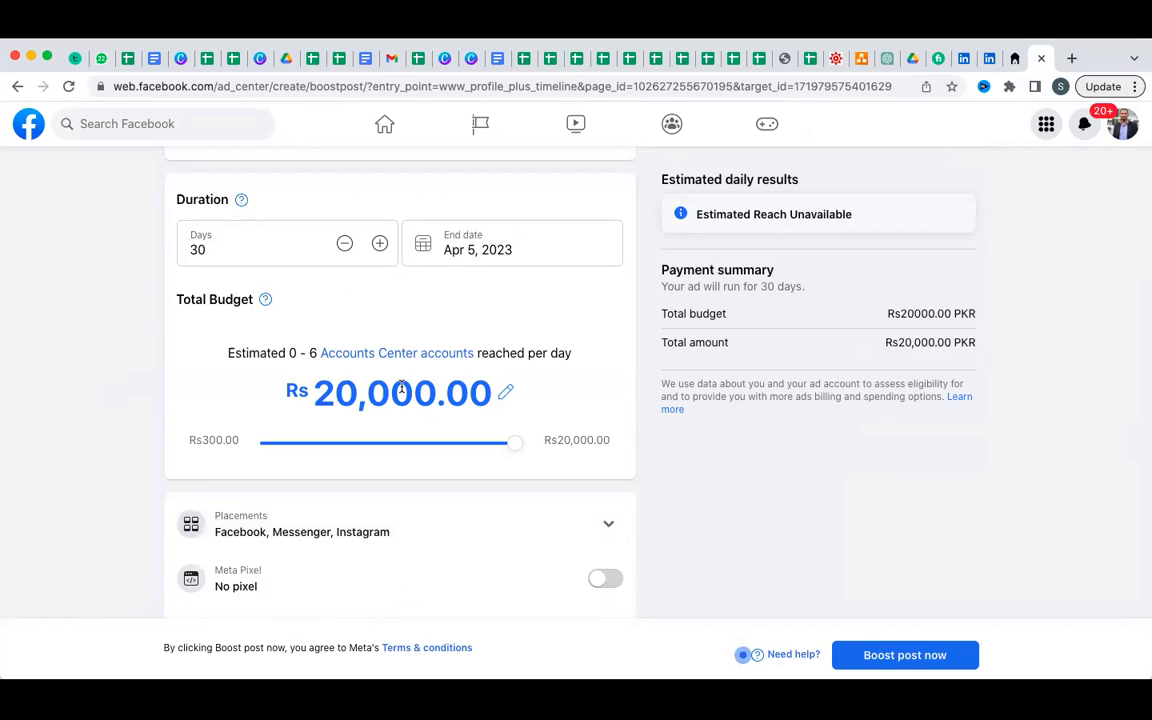
pyautogui.scroll(2, 401, 391)
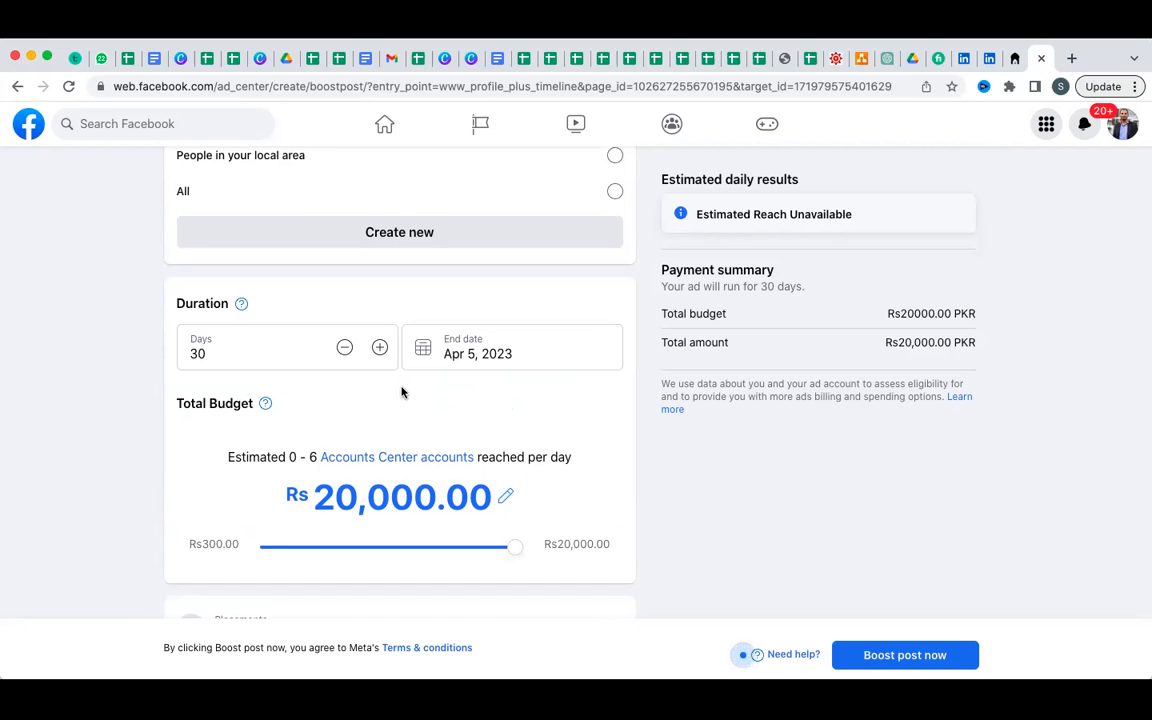
pyautogui.scroll(10, 401, 392)
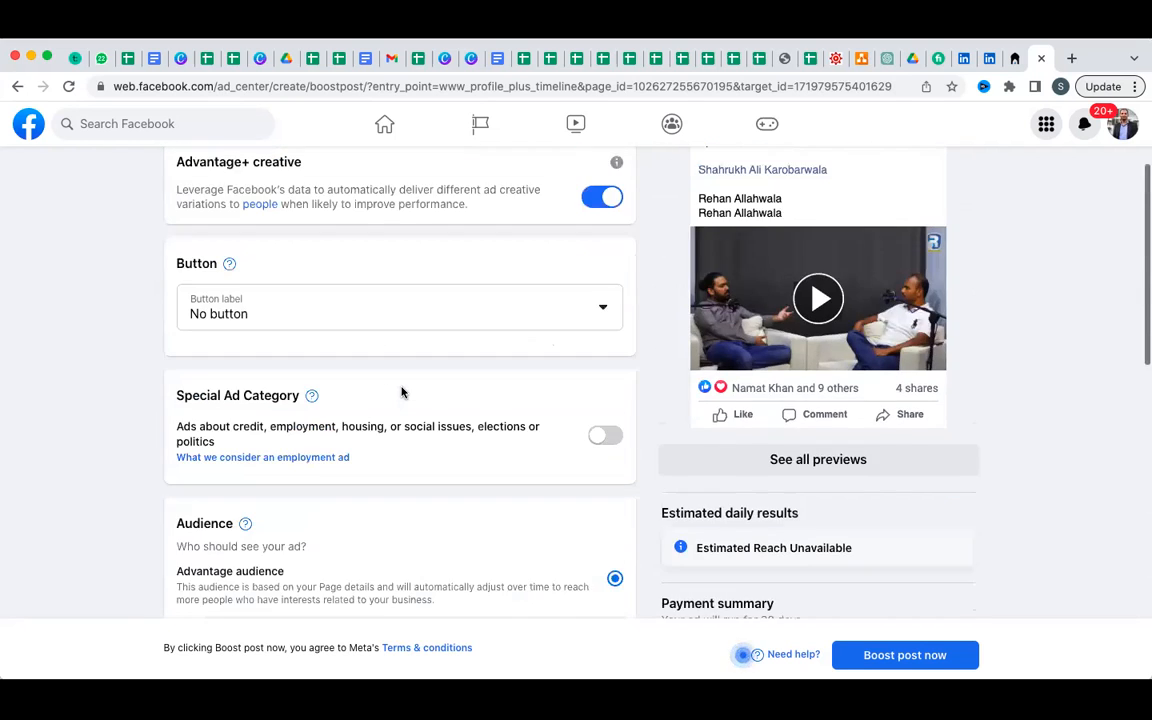
pyautogui.scroll(3, 401, 392)
pyautogui.scroll(-5, 401, 392)
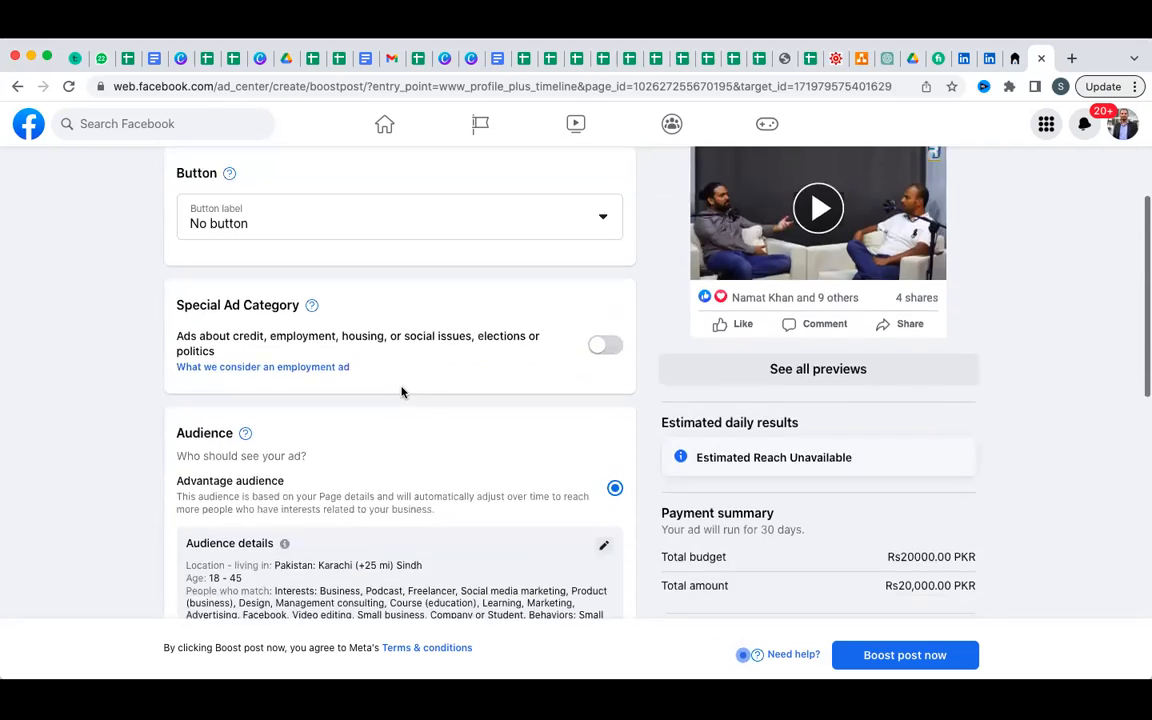
pyautogui.scroll(-4, 401, 392)
pyautogui.scroll(1, 401, 392)
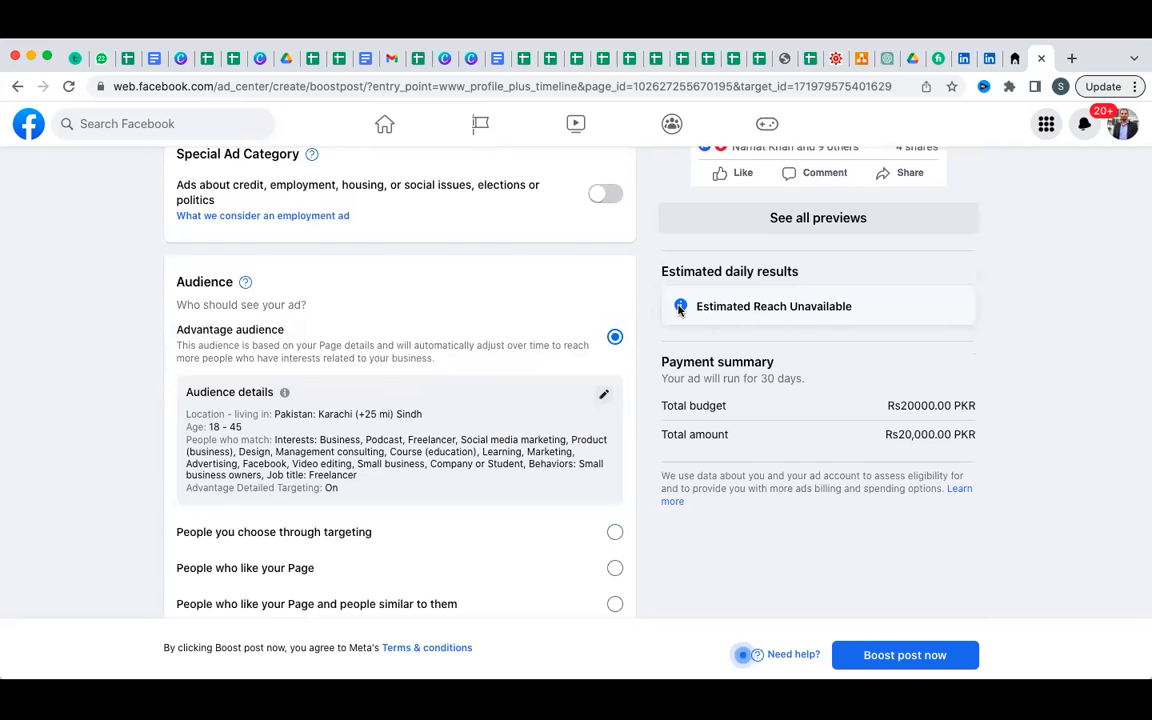
pyautogui.scroll(5, 678, 310)
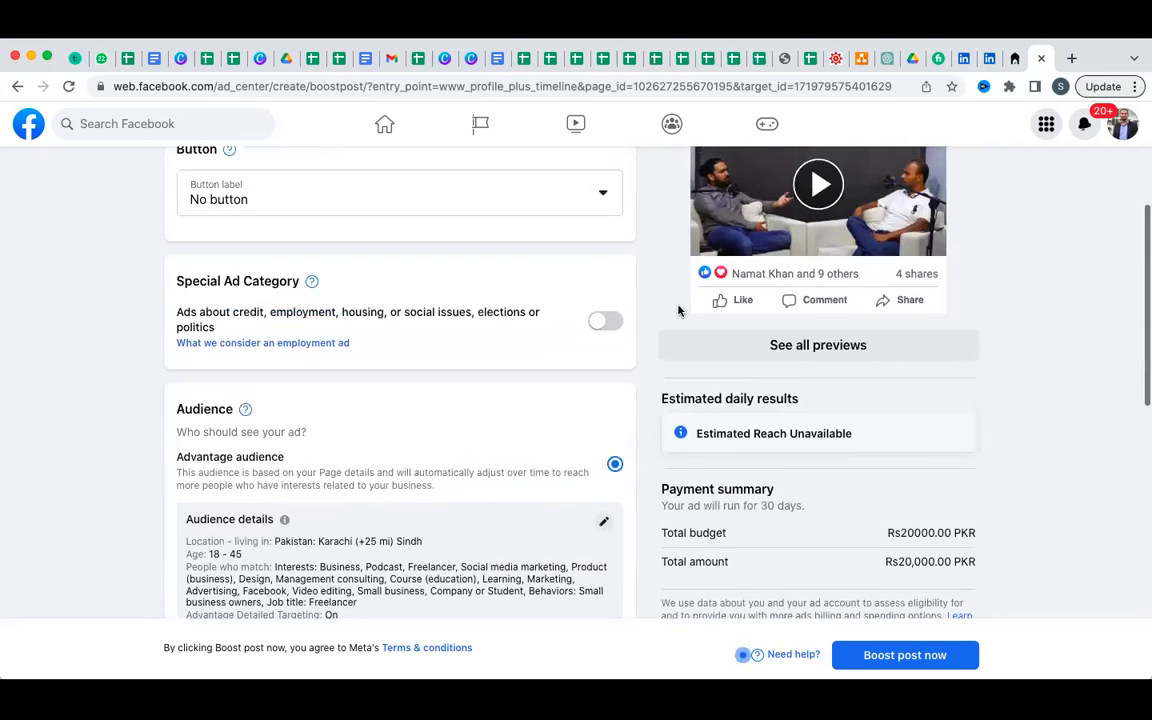
pyautogui.scroll(-7, 660, 305)
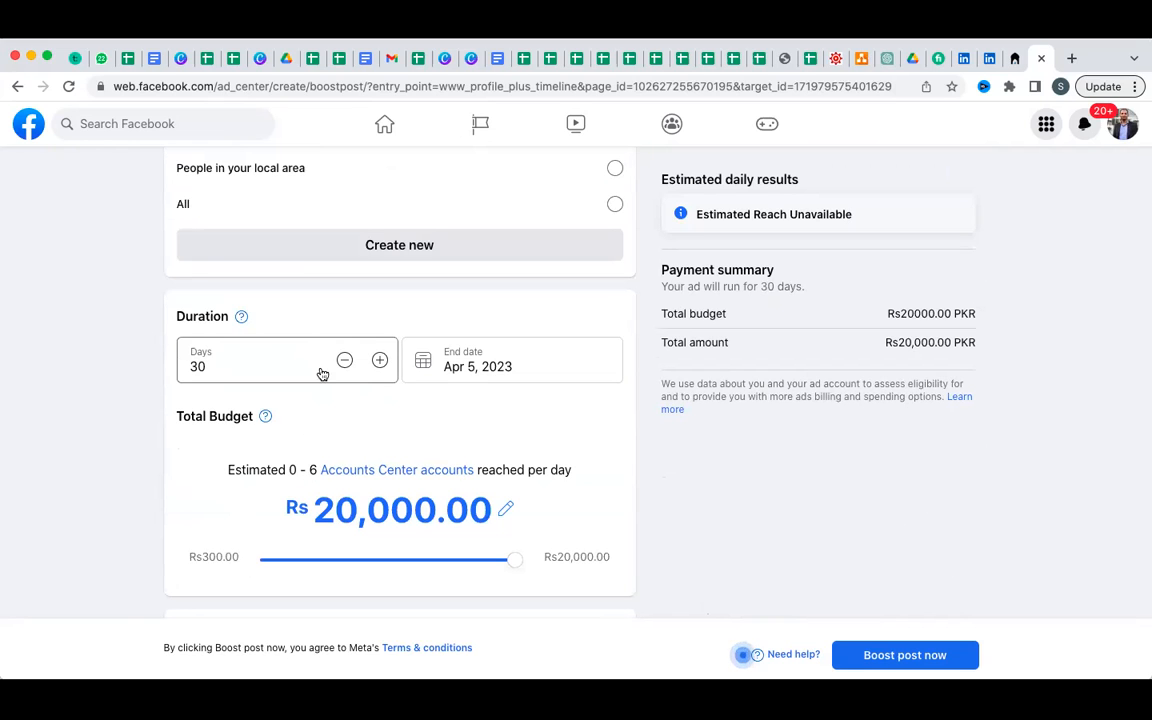
# Set the duration to 7 days ending Mar 13, 2023, and the total budget to Rs 300.00.
pyautogui.click(251, 365)
pyautogui.press('BackSpace')
pyautogui.press('BackSpace')
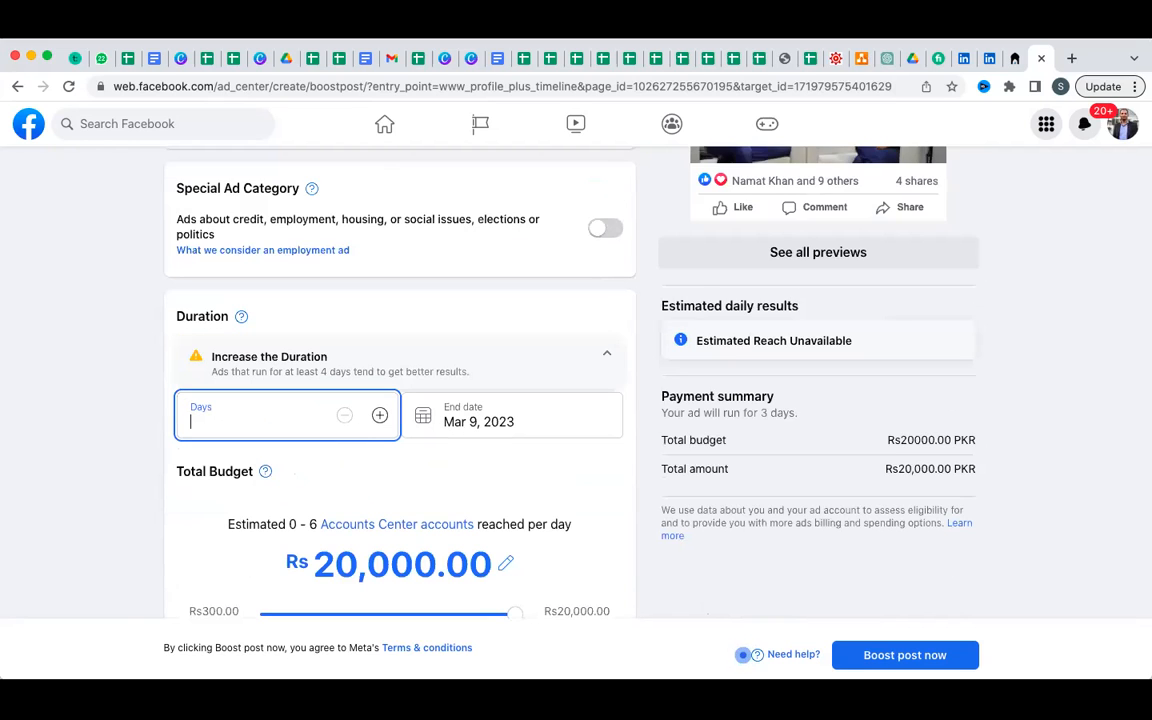
pyautogui.write('7')
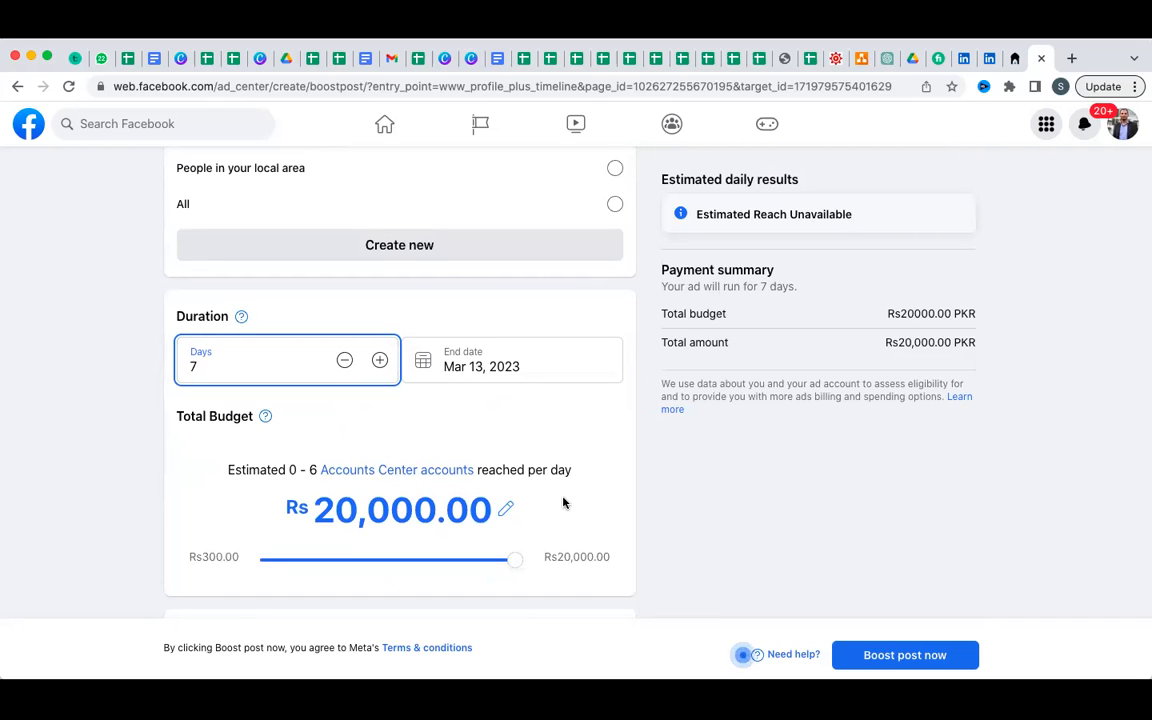
pyautogui.moveTo(517, 563); pyautogui.dragTo(229, 548)
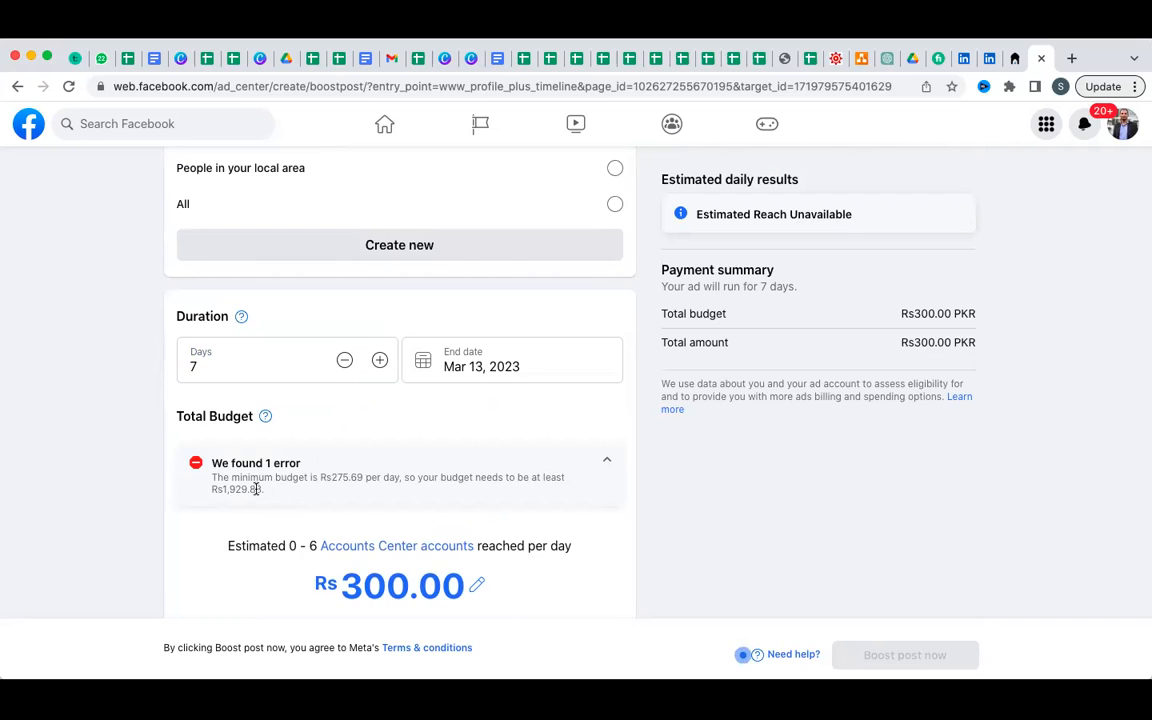
pyautogui.scroll(-2, 256, 488)
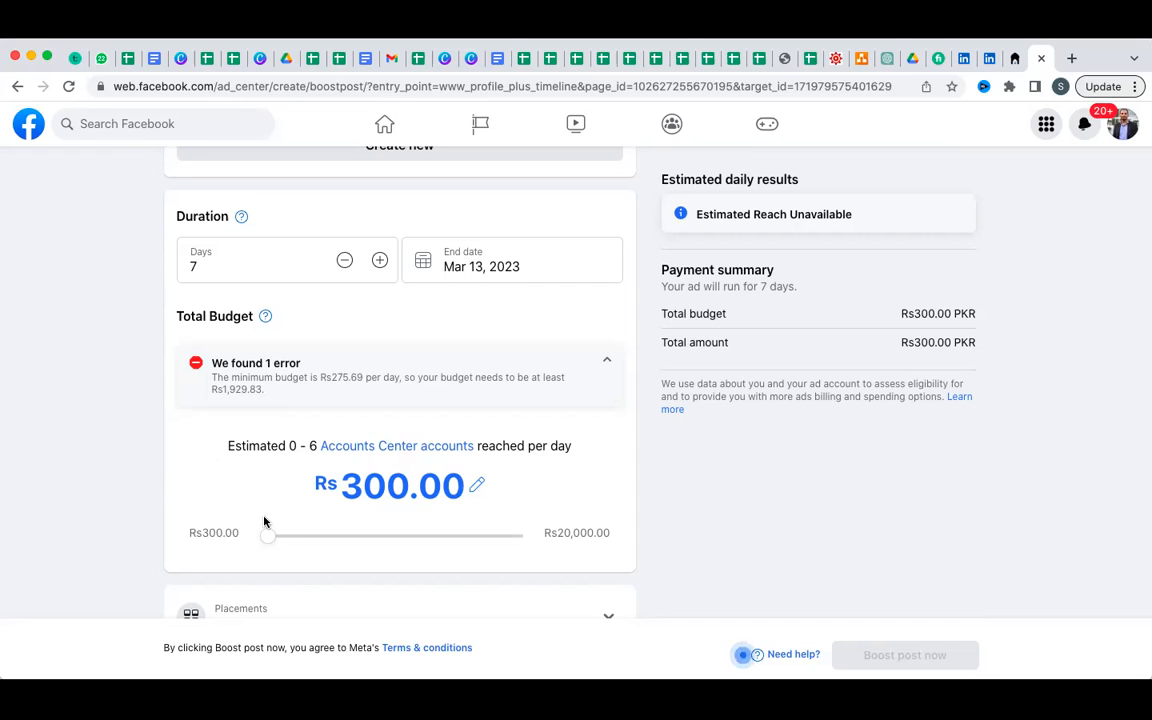
# Raise the total budget to Rs 2,000.00 for the 7-day run ending Mar 13, 2023, and review the form.
pyautogui.moveTo(269, 537); pyautogui.dragTo(406, 543)
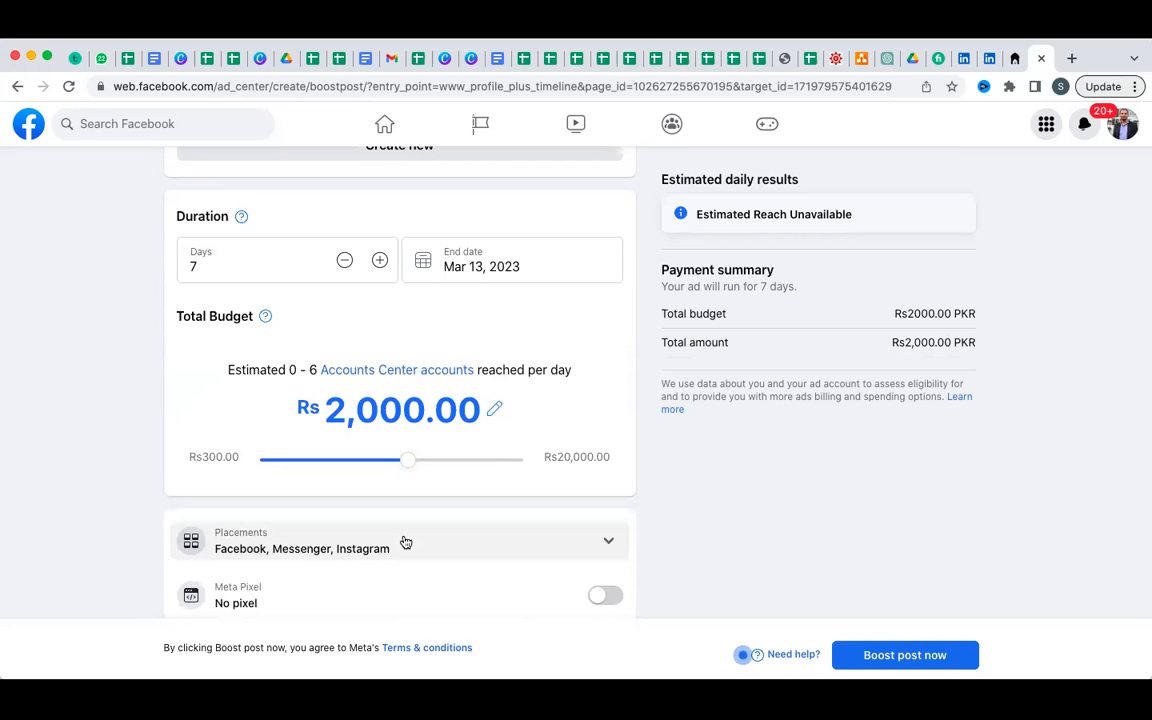
pyautogui.scroll(1, 405, 542)
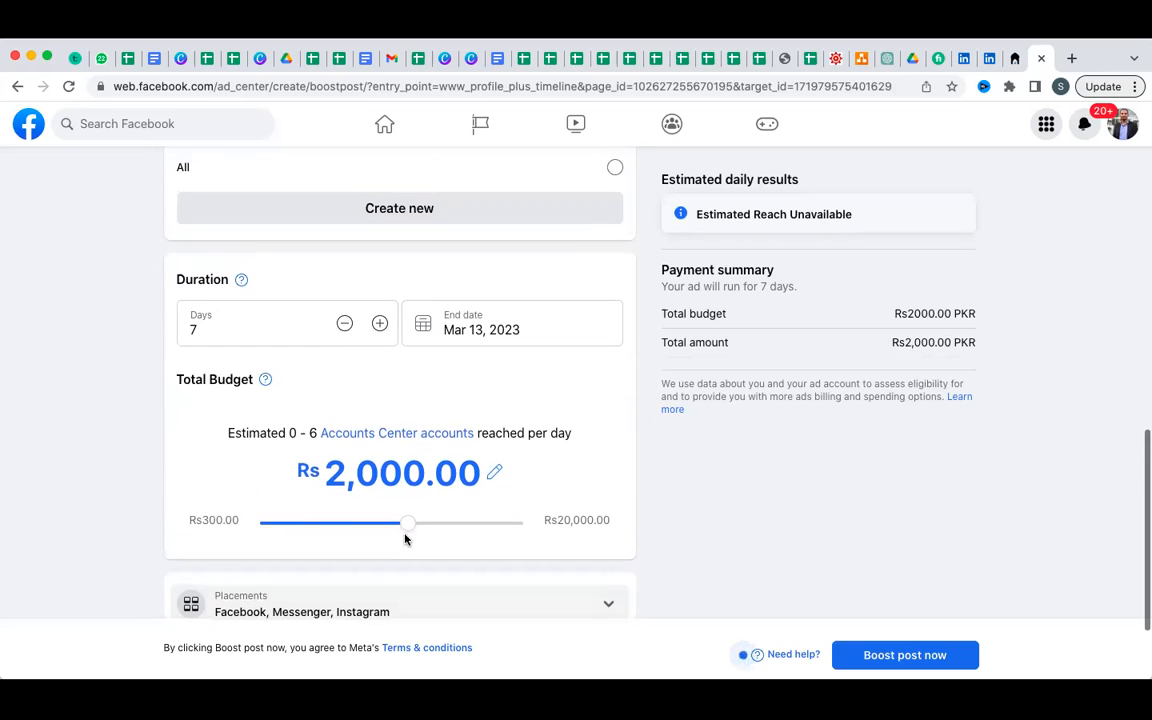
pyautogui.scroll(1, 279, 393)
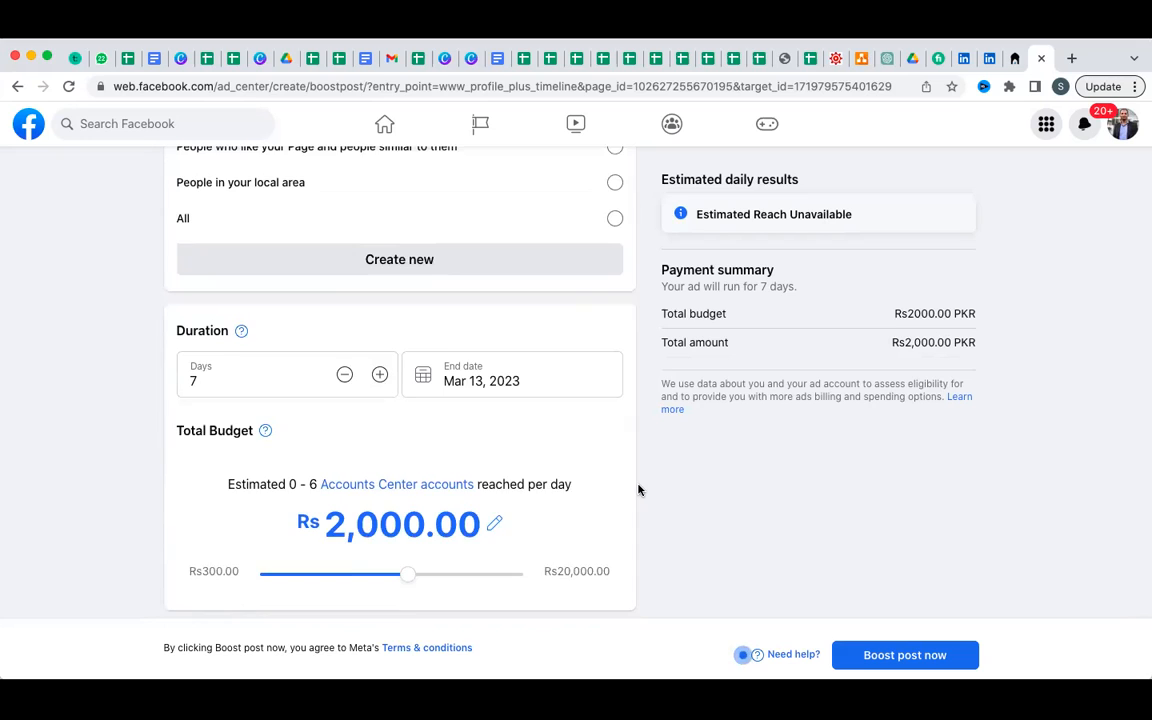
pyautogui.scroll(1, 639, 491)
pyautogui.scroll(-1, 639, 490)
pyautogui.scroll(-1, 639, 490)
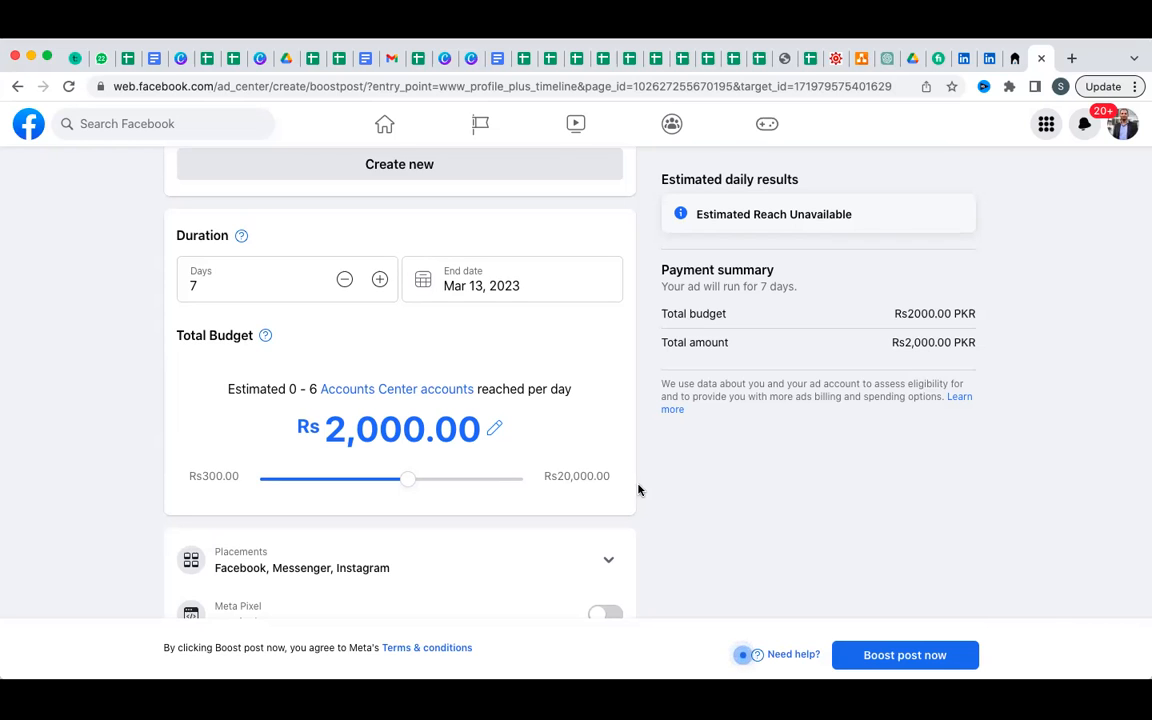
pyautogui.scroll(-2, 506, 448)
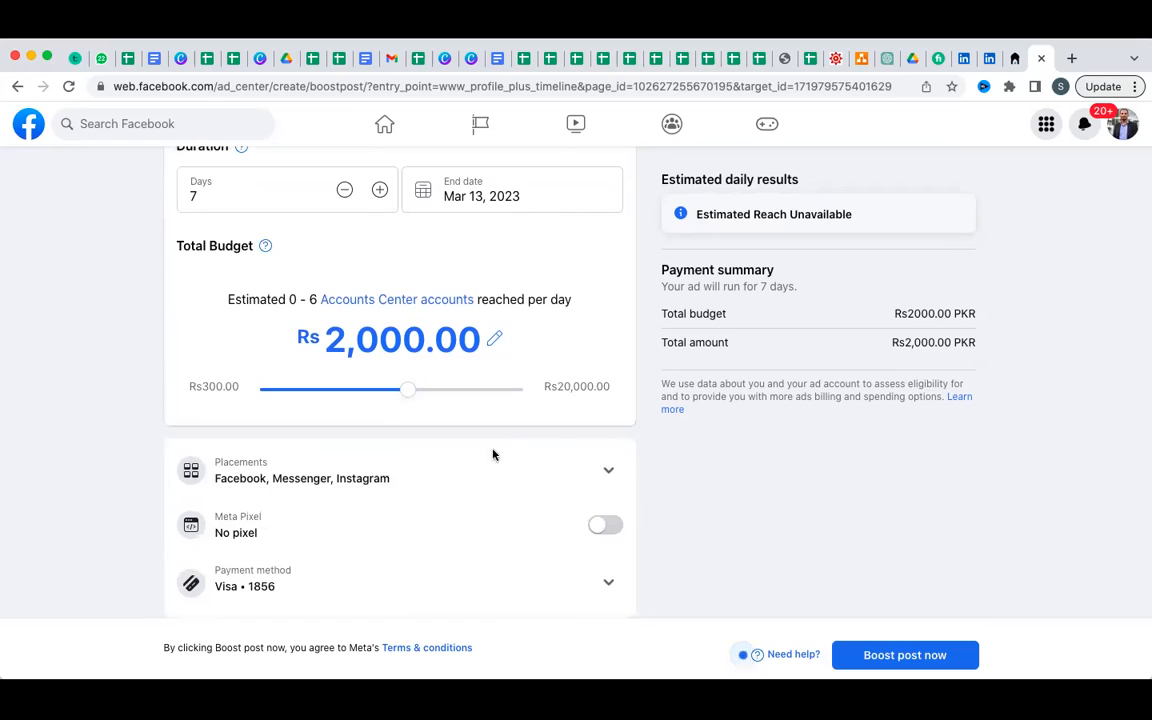
# Set Days to 1 (ending Mar 7, 2023) and slide the total budget down to Rs300.00.
pyautogui.doubleClick(345, 191)
pyautogui.doubleClick(345, 191)
pyautogui.scroll(-5, 334, 218)
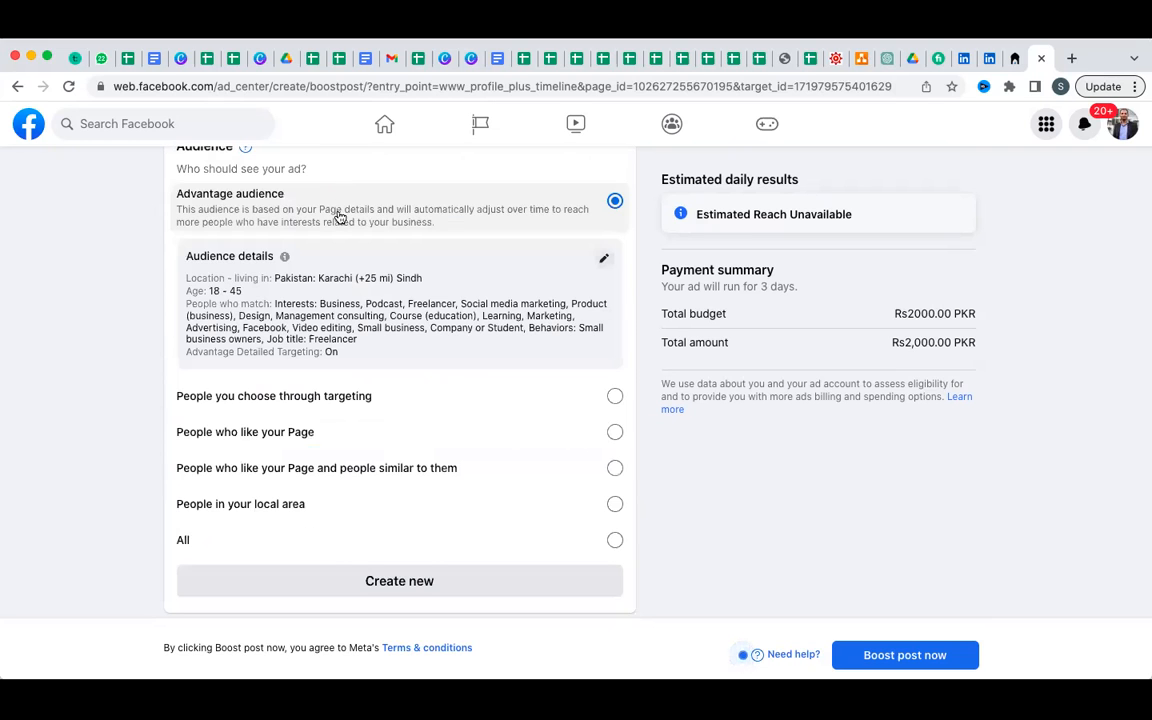
pyautogui.scroll(5, 342, 268)
pyautogui.click(283, 288)
pyautogui.press('BackSpace')
pyautogui.write('1')
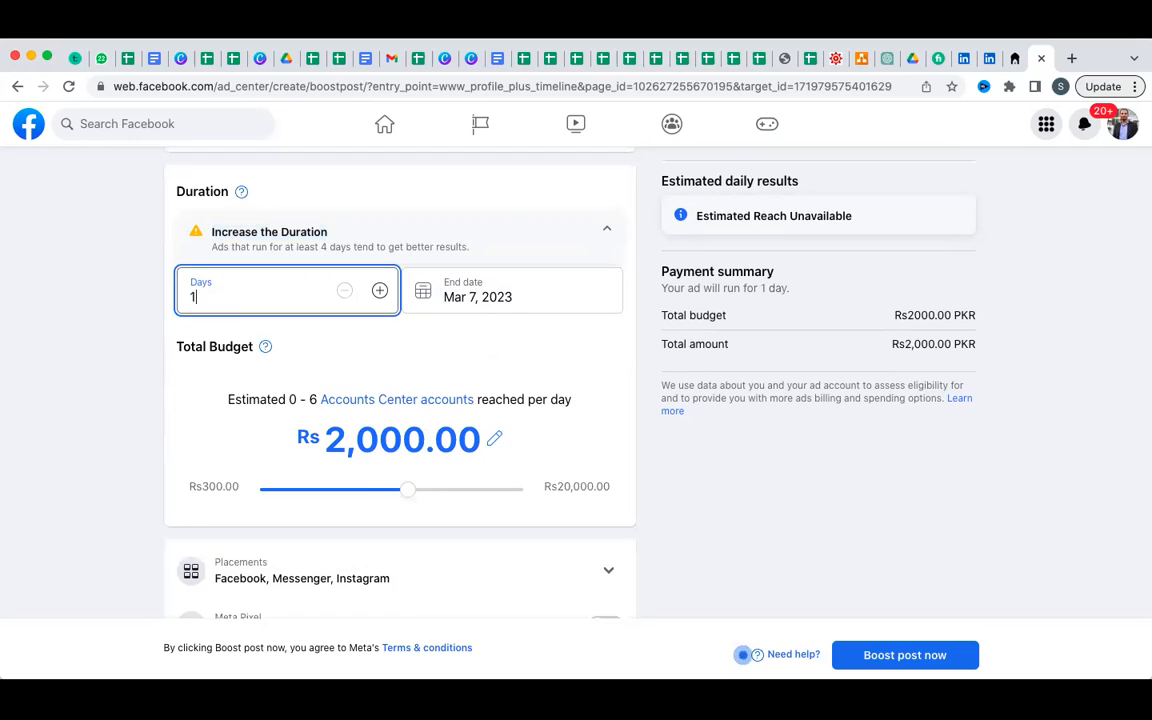
pyautogui.moveTo(398, 489); pyautogui.dragTo(209, 490)
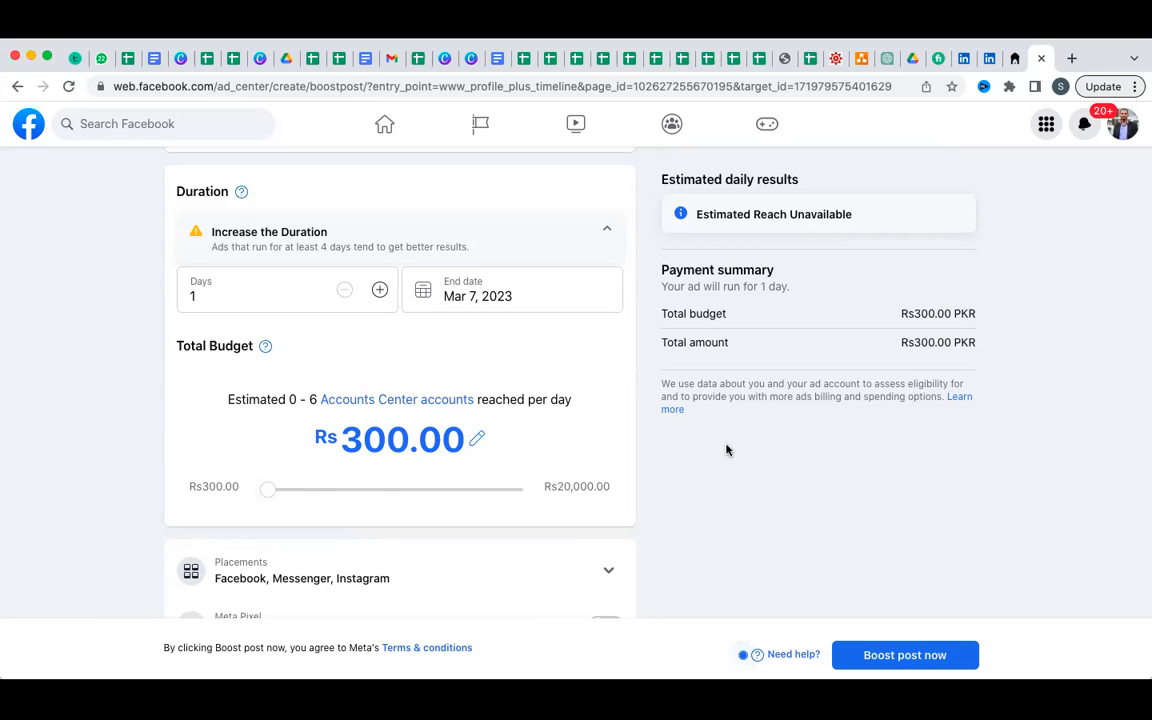
# Enter a Rs250 total budget, which is rejected as below the minimum.
pyautogui.click(477, 438)
pyautogui.press('Left')
pyautogui.press('Left')
pyautogui.press('Left')
pyautogui.press('BackSpace')
pyautogui.press('BackSpace')
pyautogui.press('BackSpace')
pyautogui.write('25')
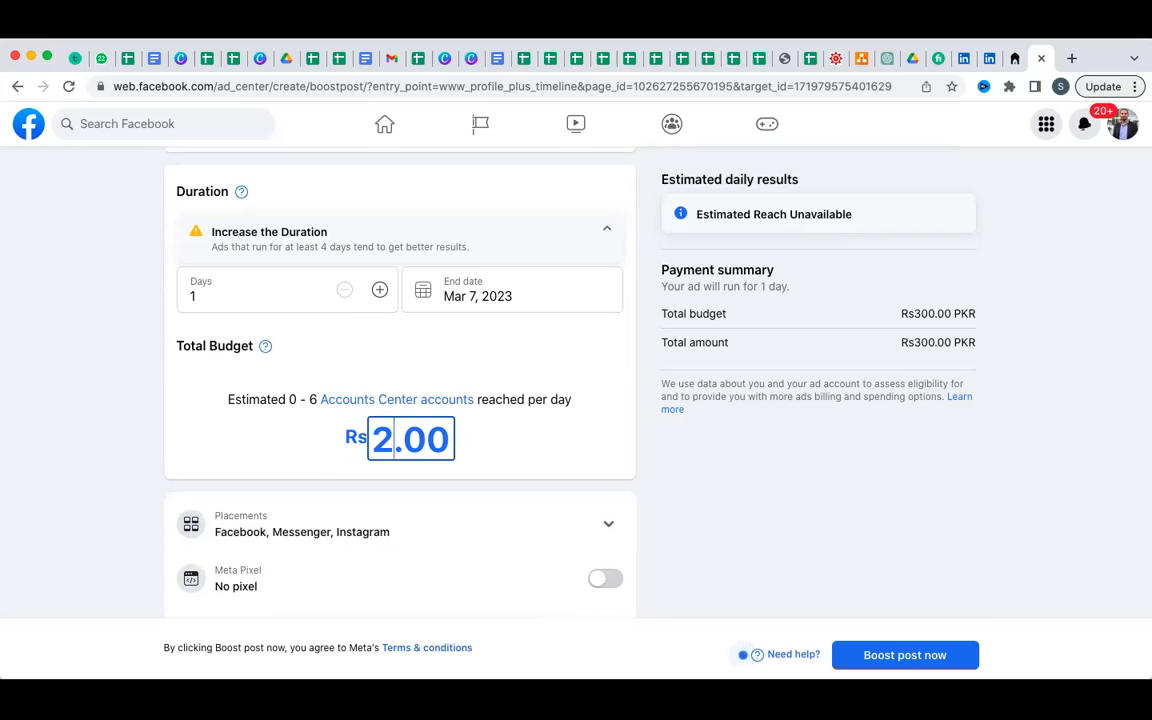
pyautogui.write('0')
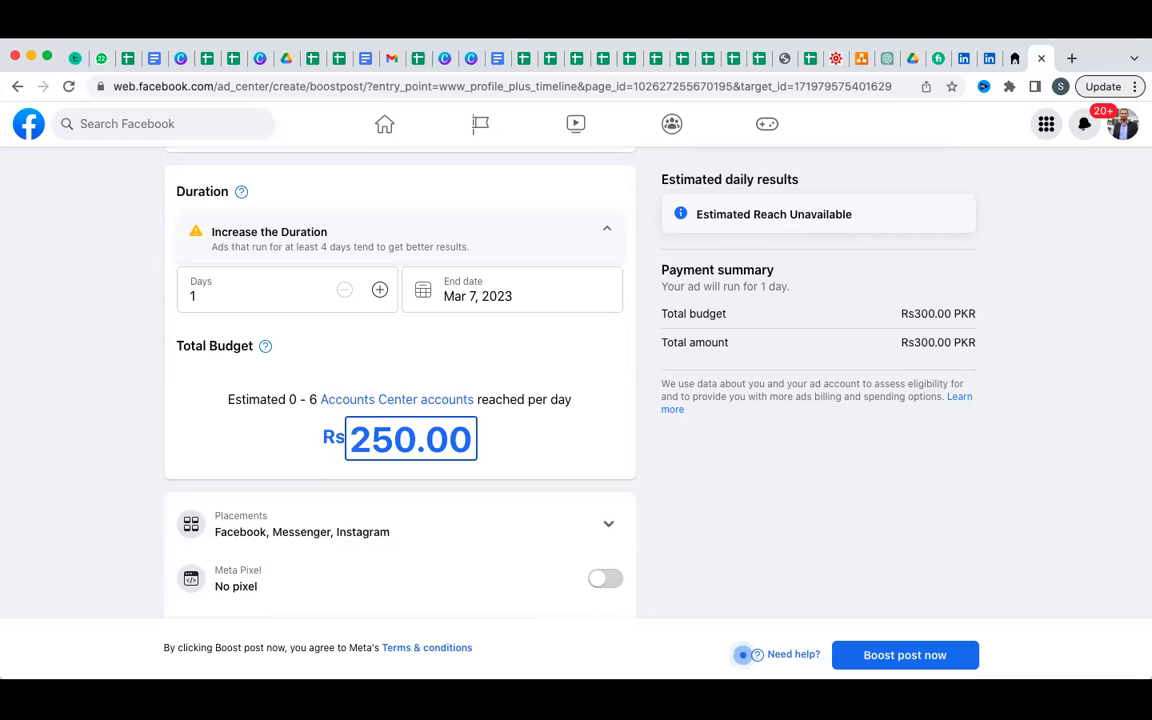
pyautogui.click(540, 465)
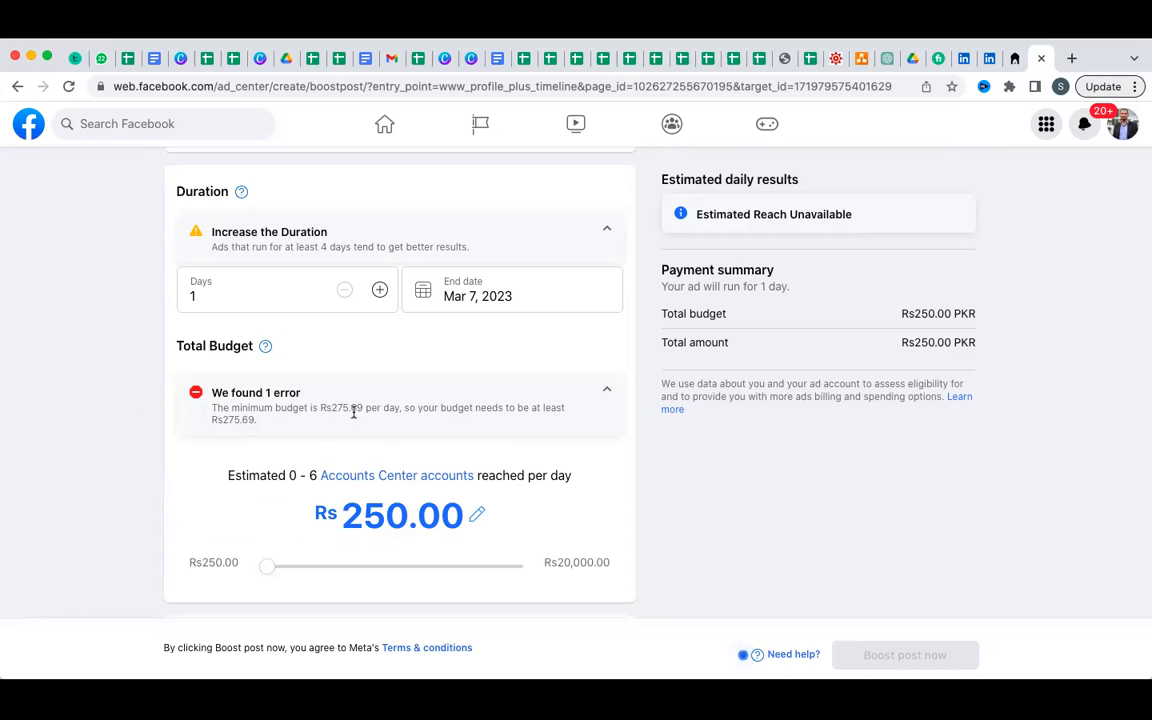
# Change the total budget to Rs276, just above the Rs275.69 minimum.
pyautogui.click(480, 513)
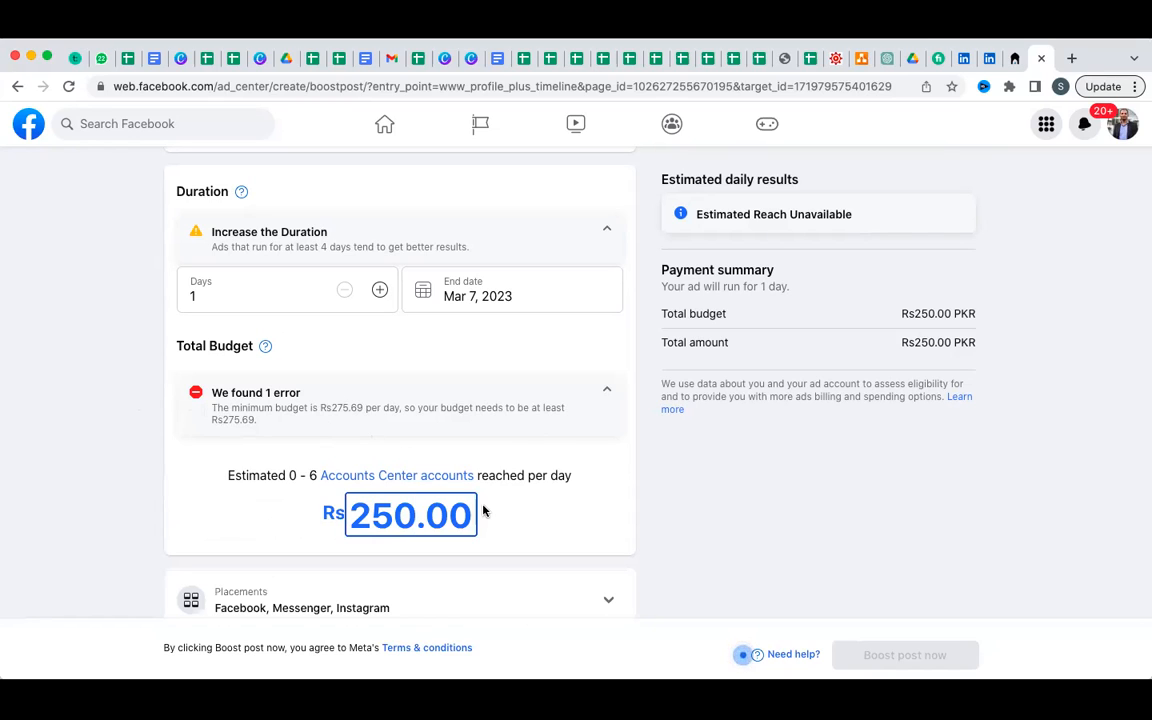
pyautogui.press('BackSpace')
pyautogui.press('BackSpace')
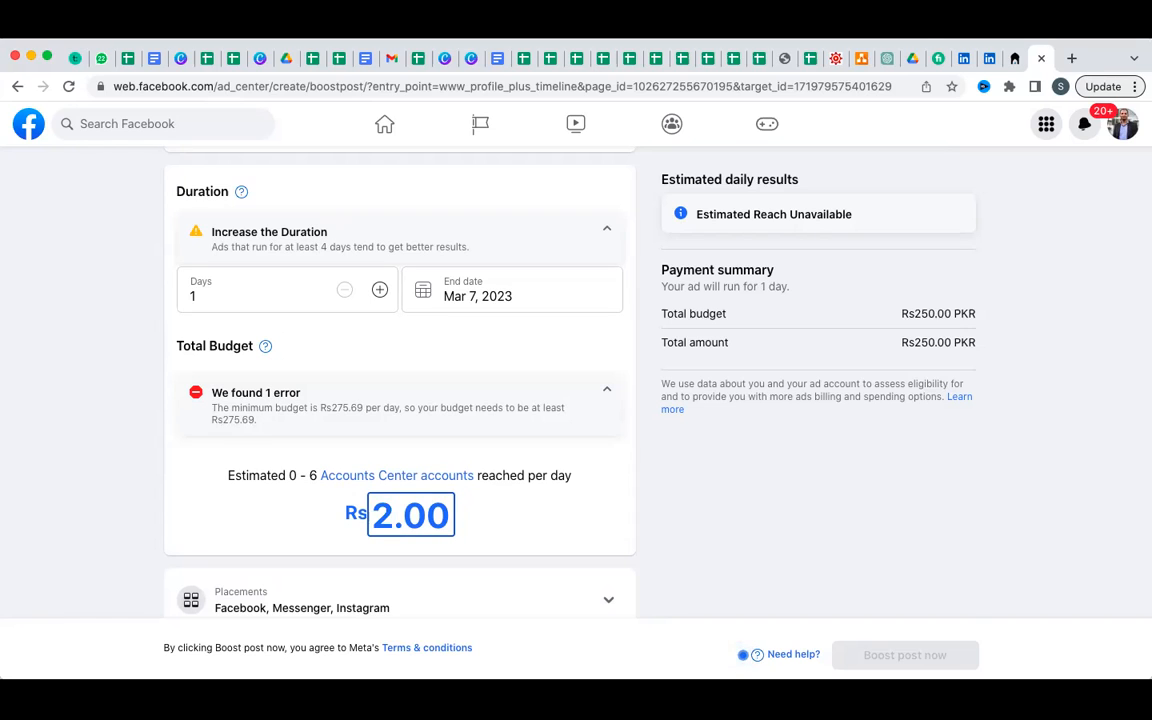
pyautogui.write('76')
pyautogui.press('BackSpace')
pyautogui.press('BackSpace')
pyautogui.write('76')
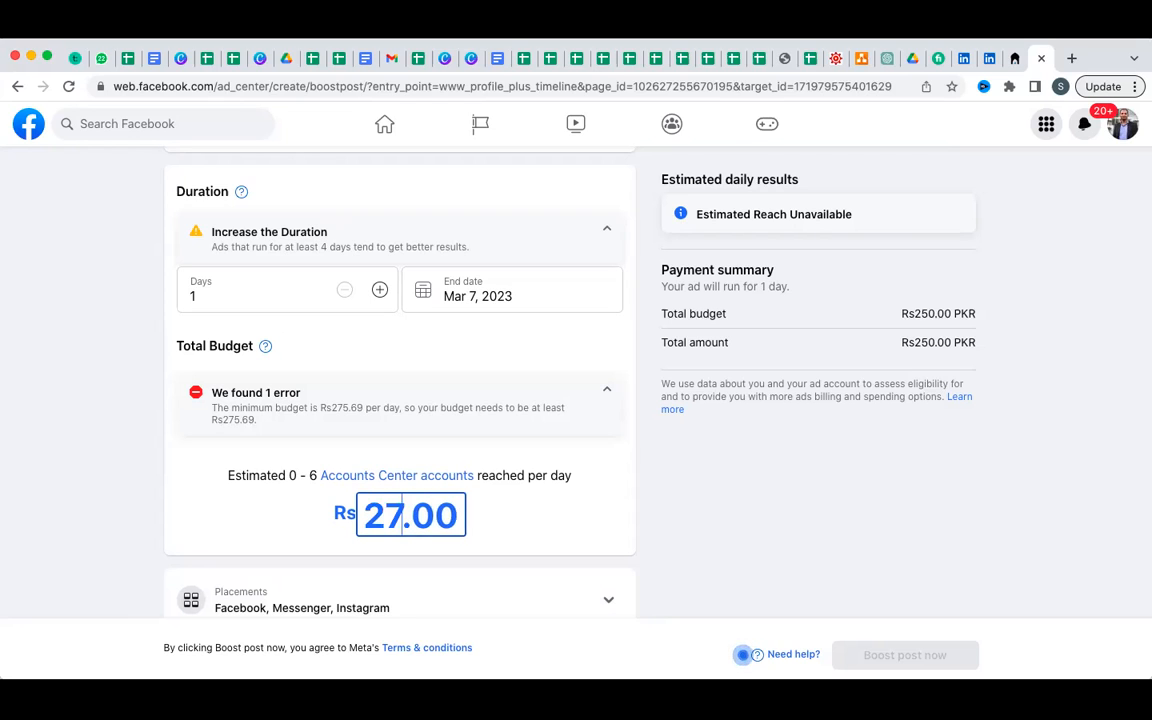
pyautogui.click(689, 512)
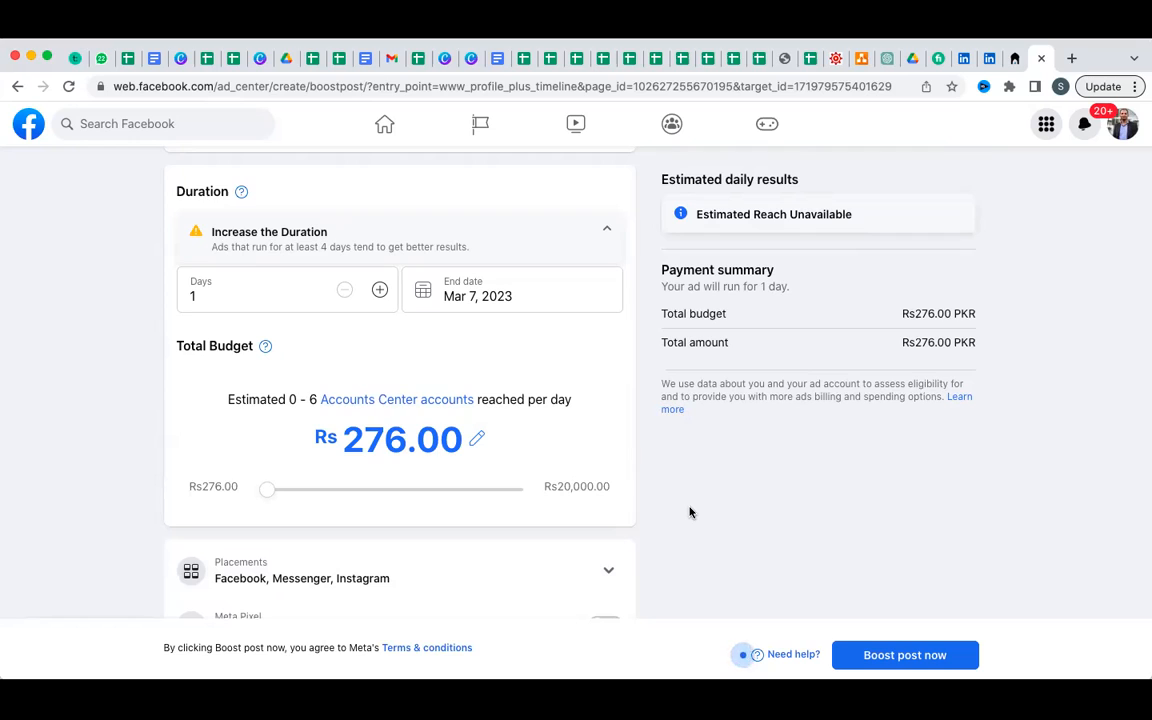
# Set the total budget to Rs1,000.00.
pyautogui.click(477, 445)
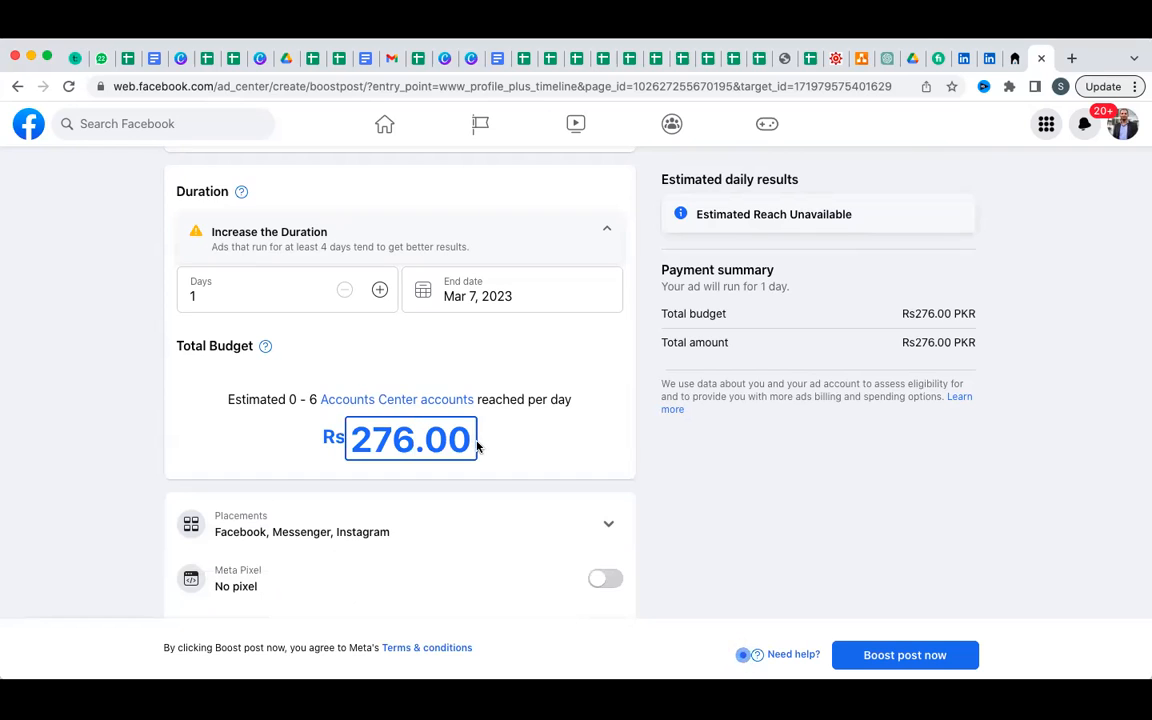
pyautogui.press('BackSpace')
pyautogui.press('BackSpace')
pyautogui.press('BackSpace')
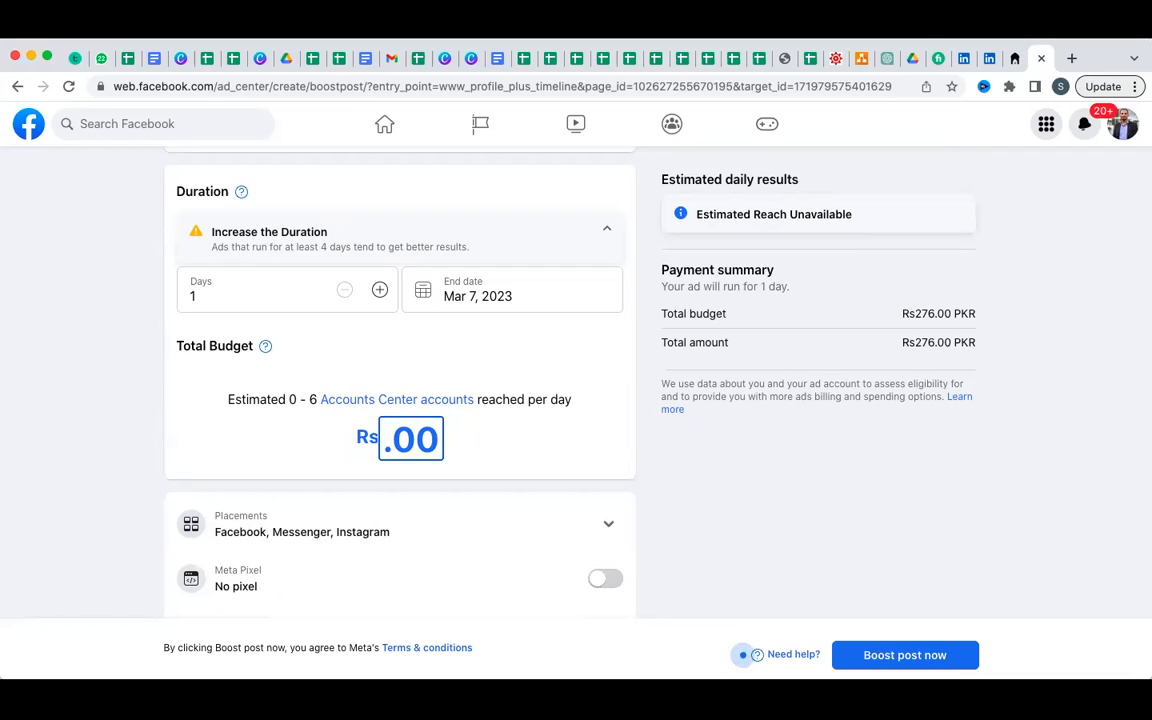
pyautogui.write('1000')
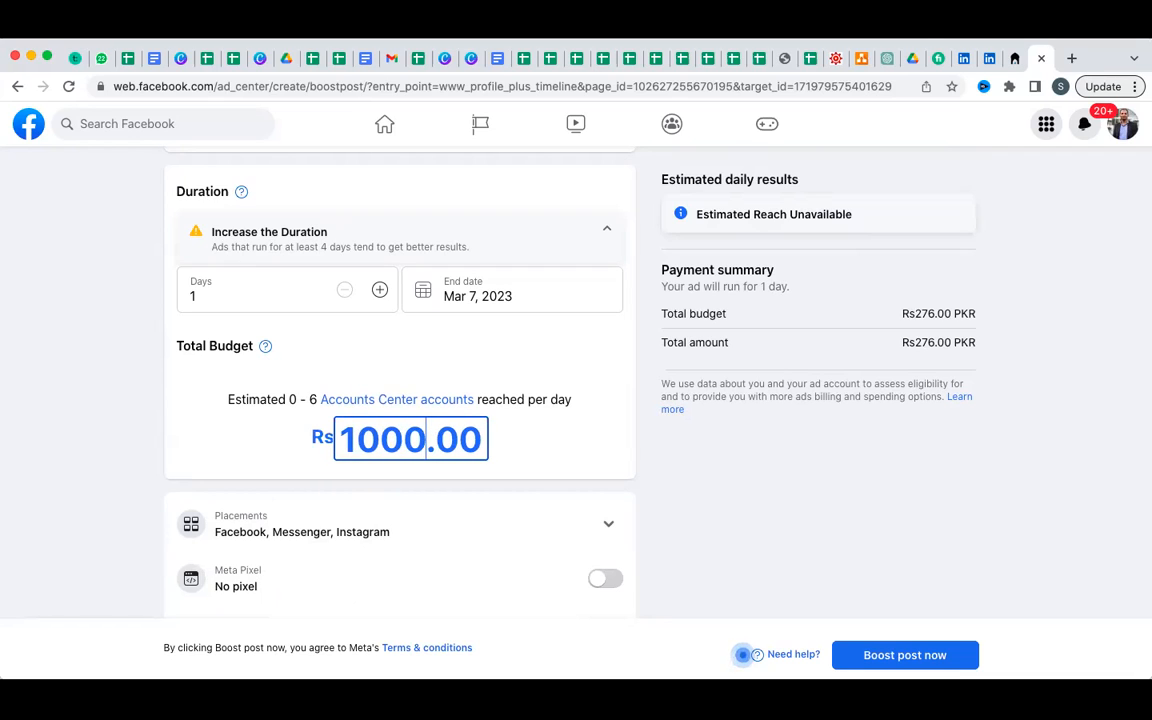
pyautogui.click(599, 455)
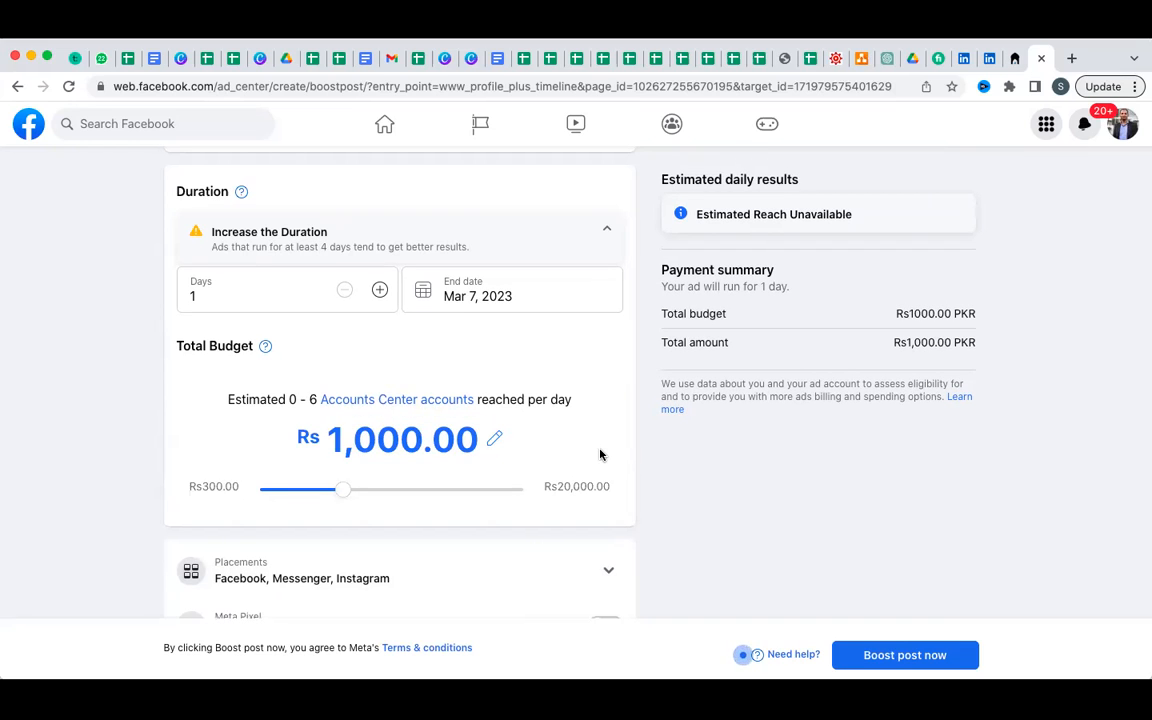
# Extend the run by one day to 2 days.
pyautogui.click(379, 290)
pyautogui.scroll(5, 373, 299)
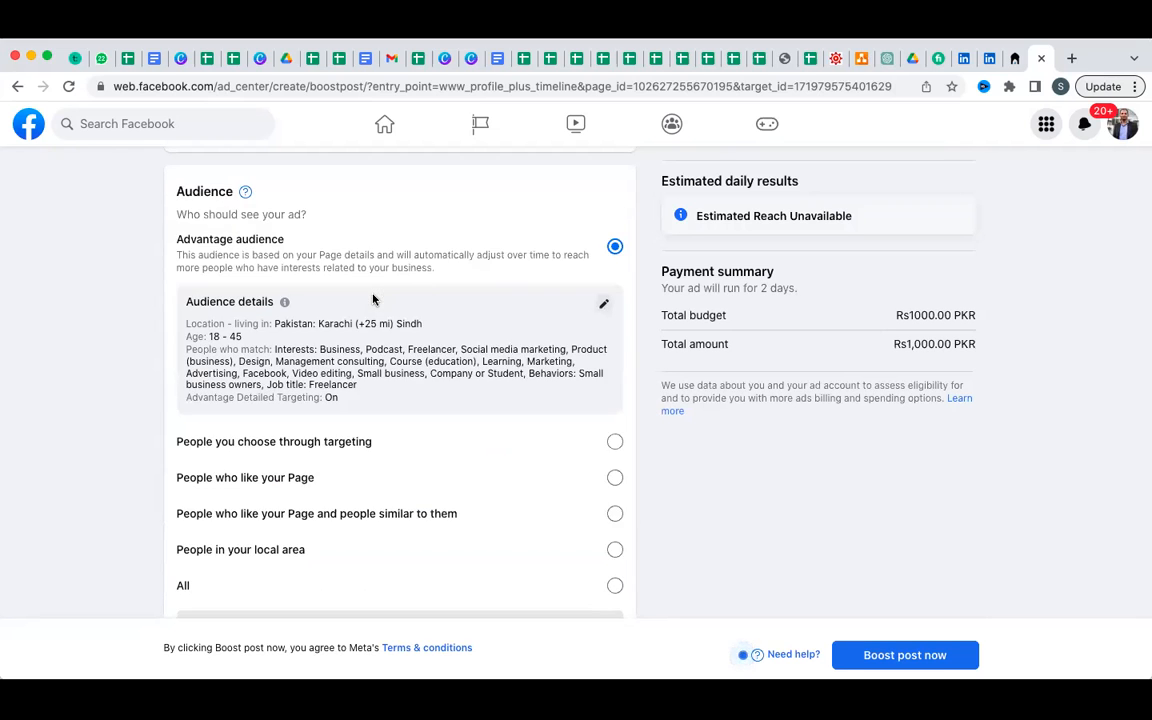
pyautogui.scroll(-6, 373, 299)
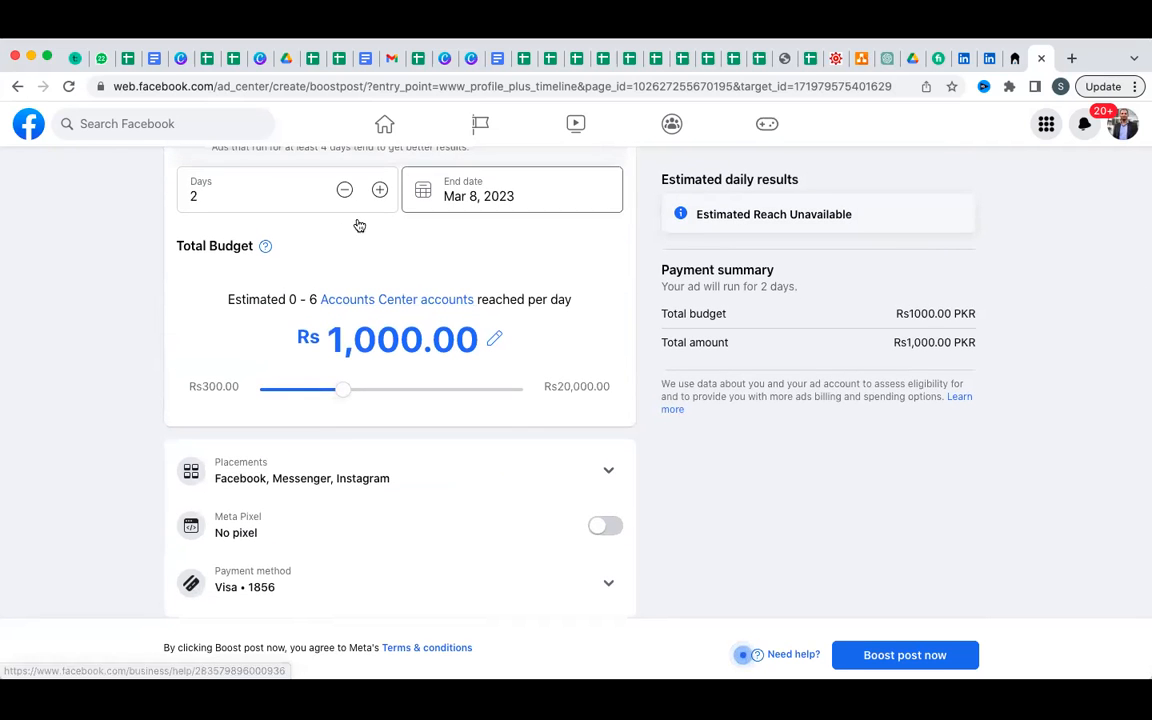
# Set the boost duration to 4 days, ending Mar 10, 2023.
pyautogui.click(378, 199)
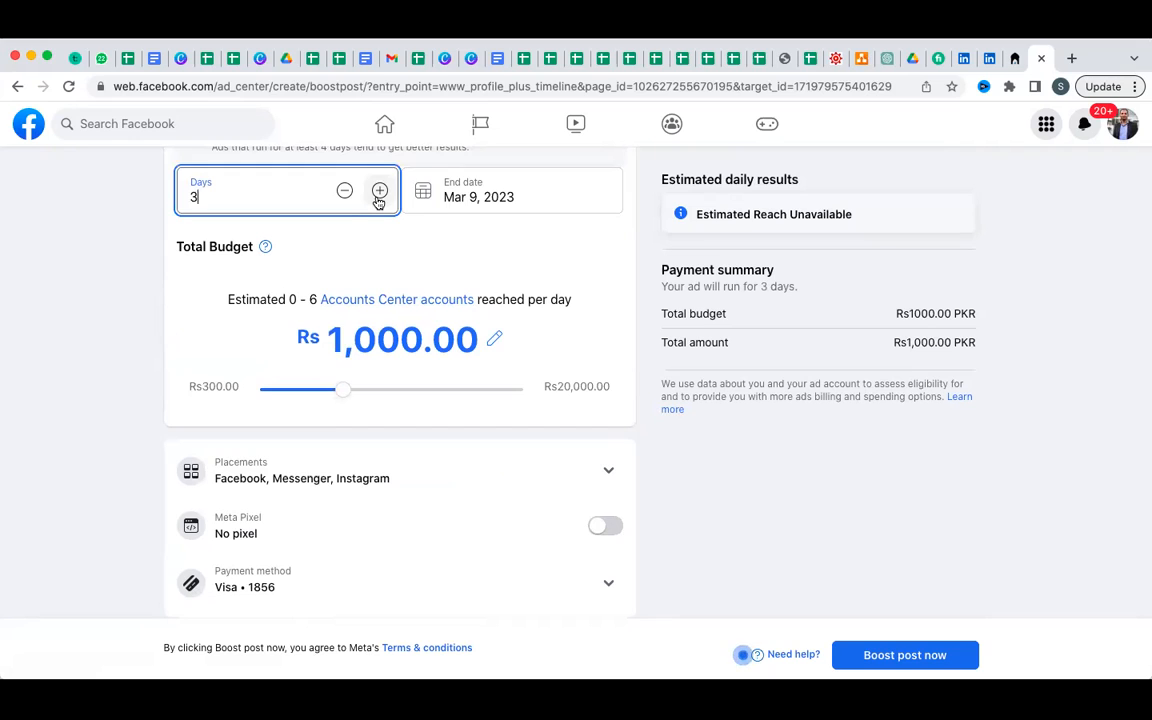
pyautogui.click(377, 200)
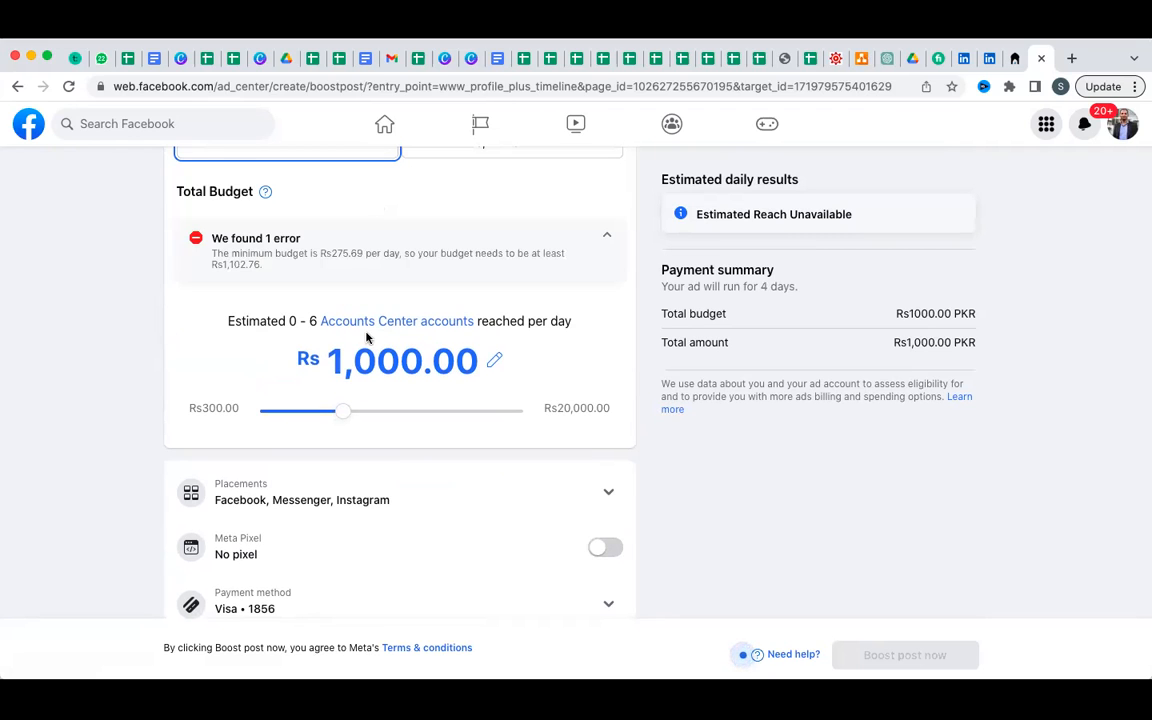
pyautogui.scroll(2, 350, 320)
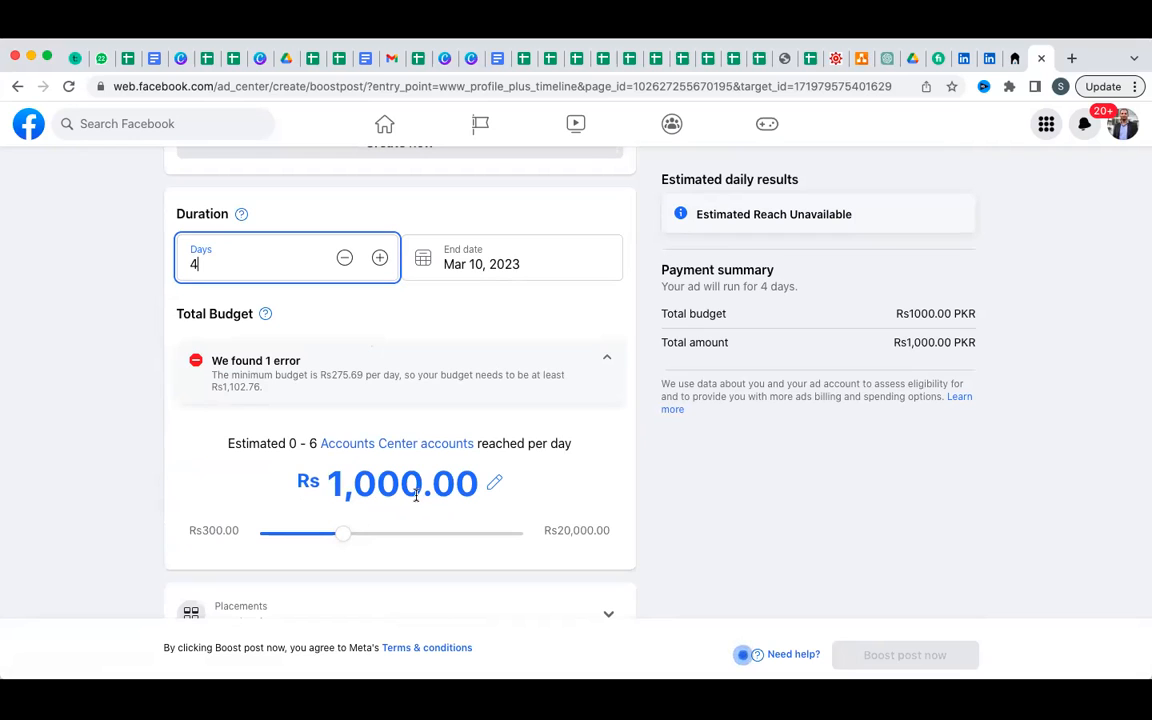
pyautogui.click(344, 259)
pyautogui.click(108, 416)
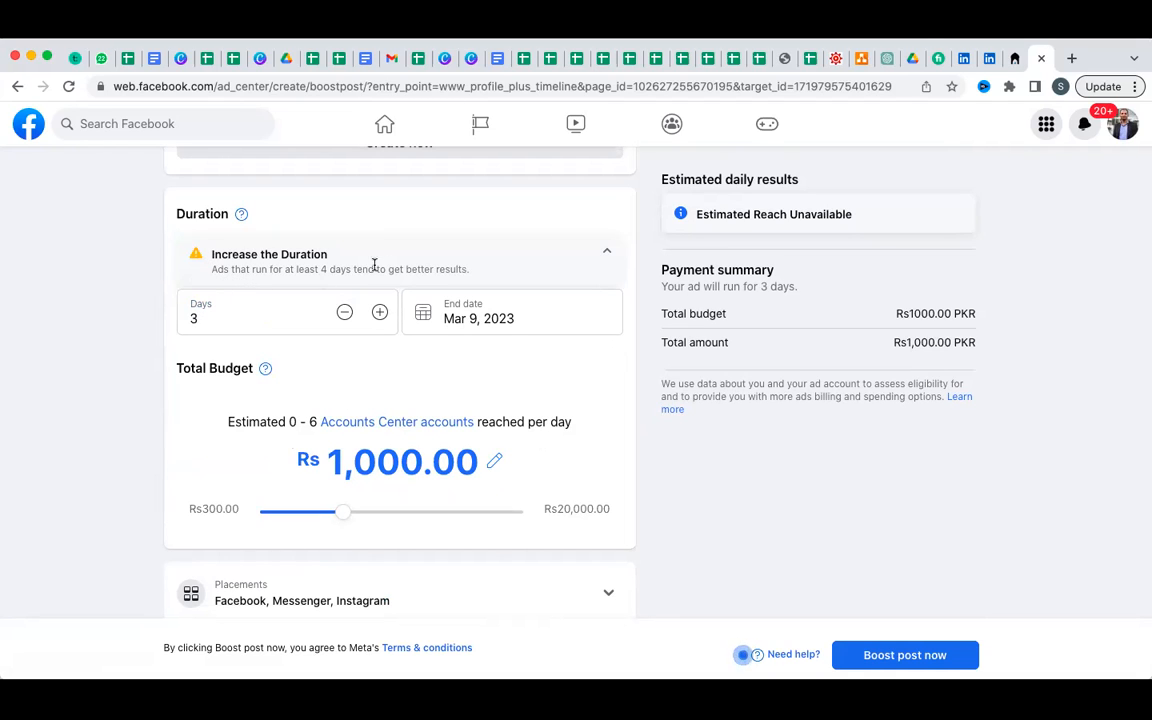
pyautogui.click(380, 314)
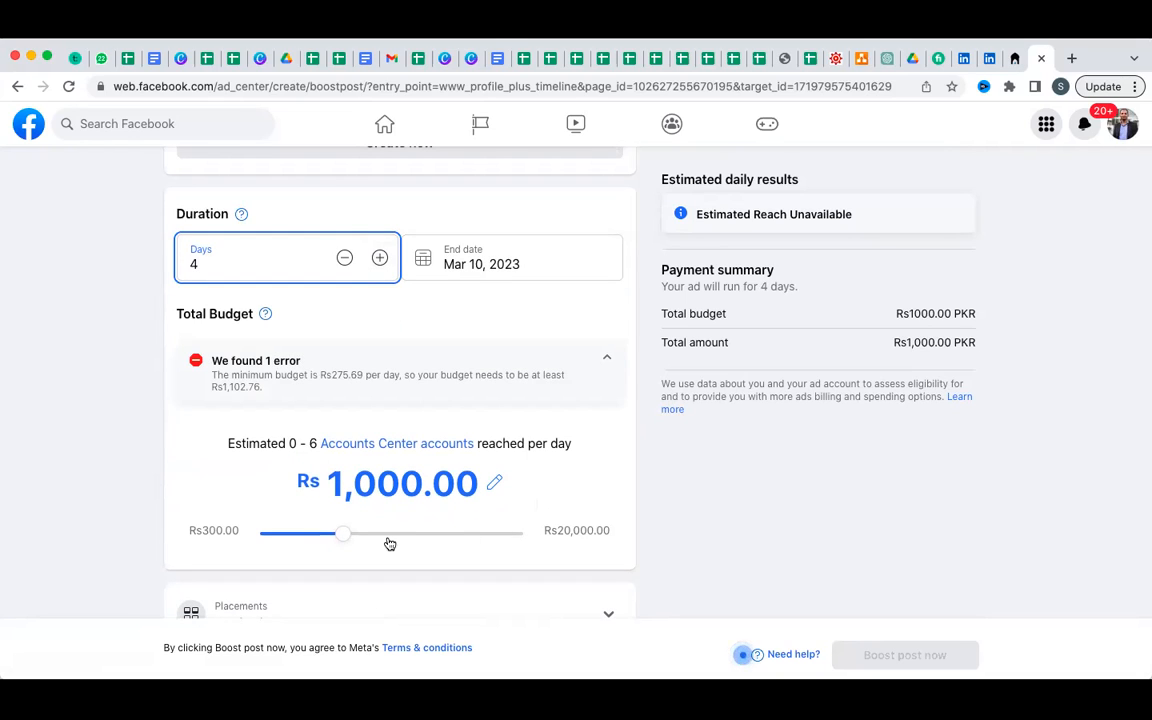
pyautogui.click(341, 538)
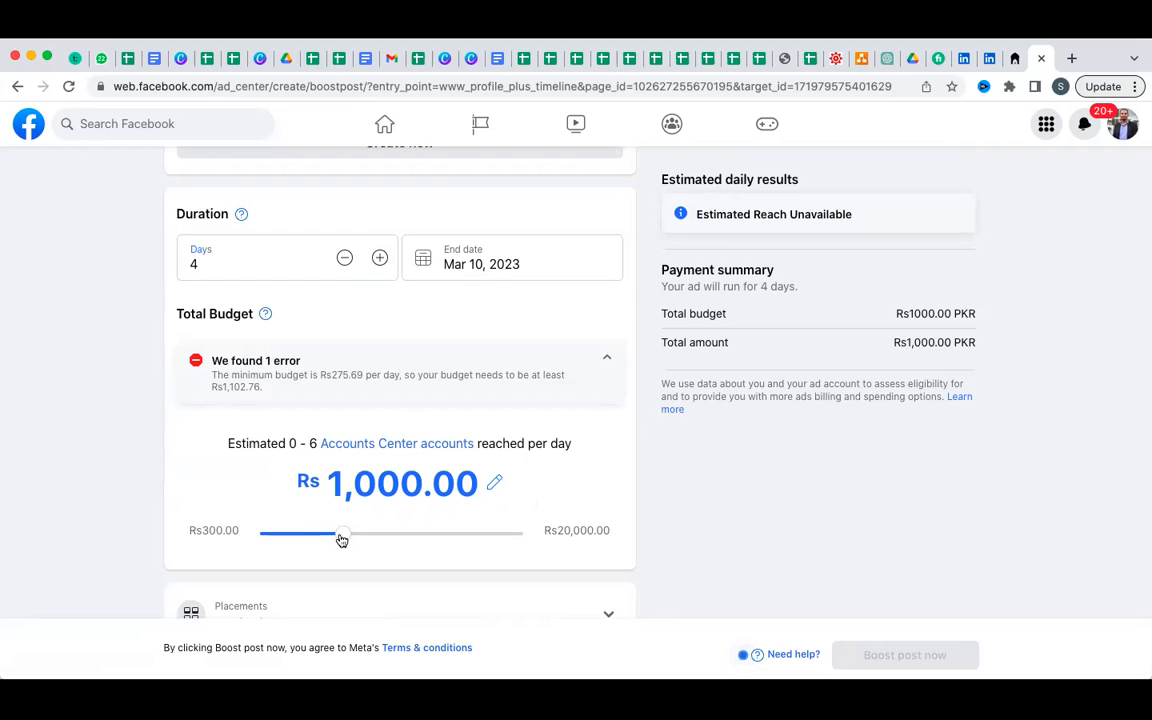
# Raise the total budget to Rs 1,200.00, clearing the Rs1,102.76 minimum error, and review the form.
pyautogui.moveTo(345, 540); pyautogui.dragTo(352, 540)
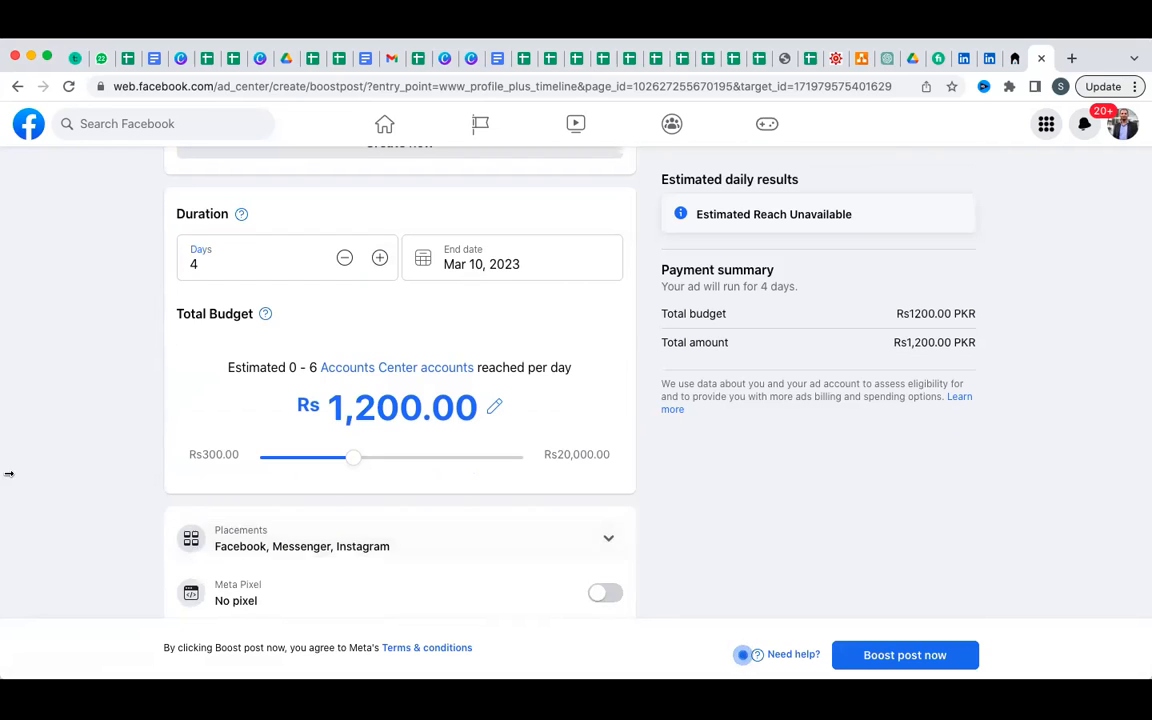
pyautogui.scroll(2, 8, 474)
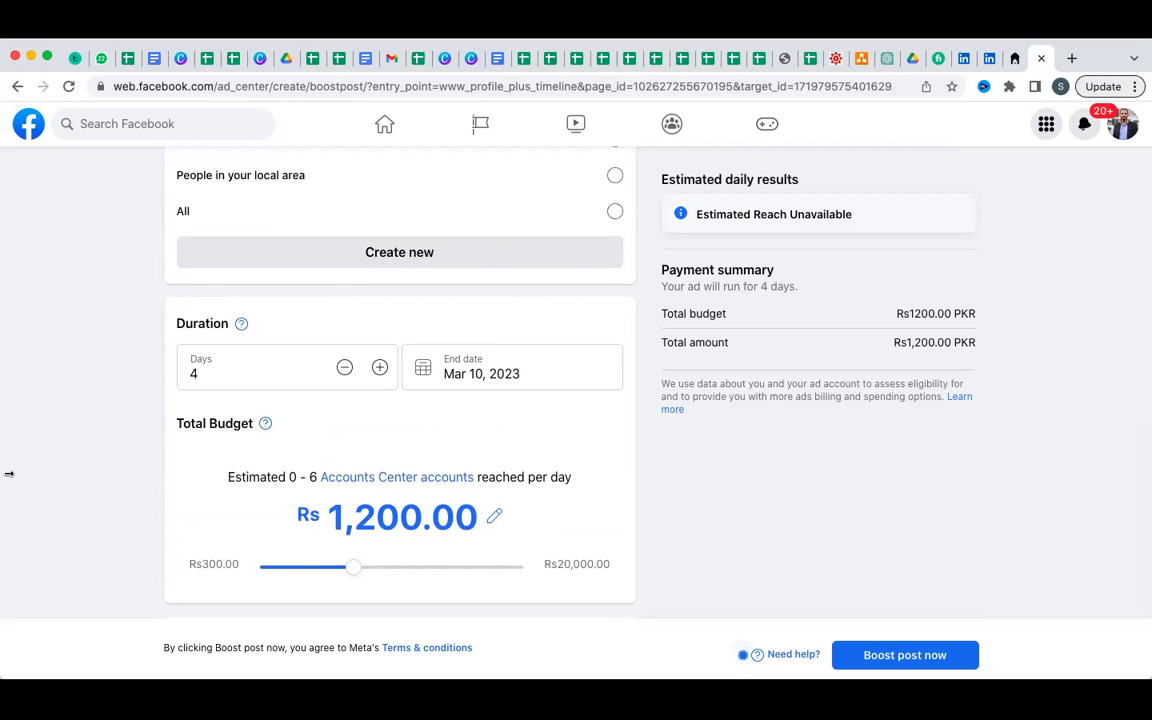
pyautogui.scroll(-2, 8, 474)
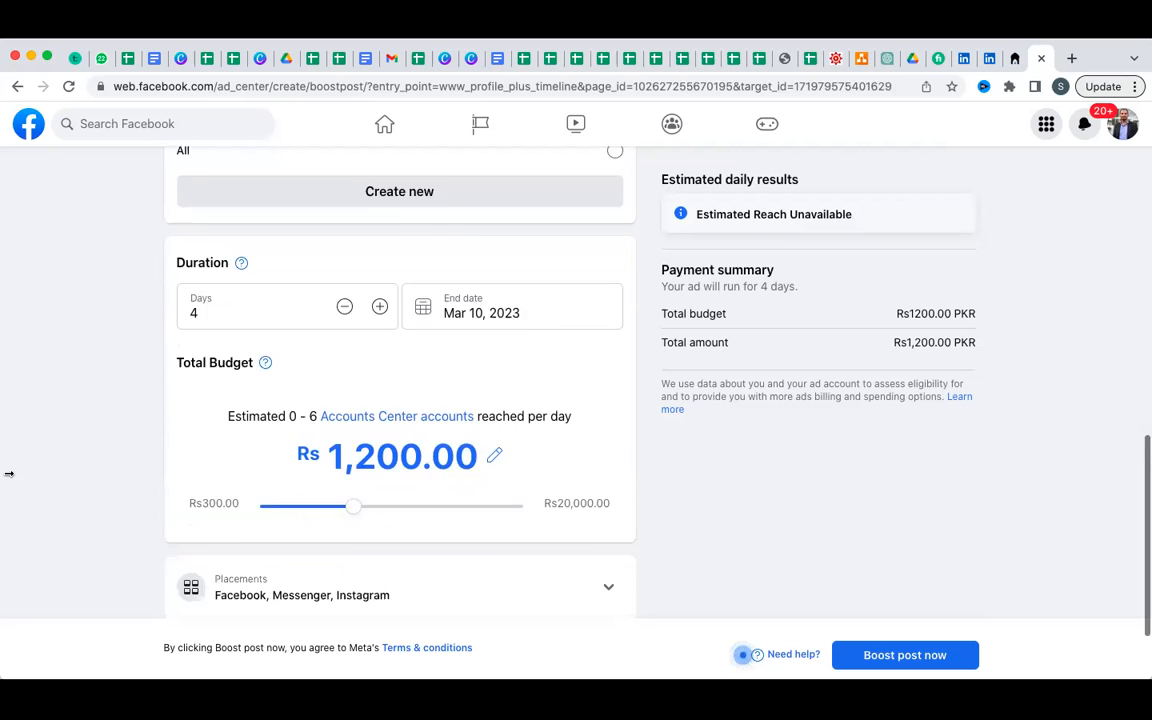
pyautogui.scroll(3, 8, 475)
pyautogui.scroll(1, 8, 475)
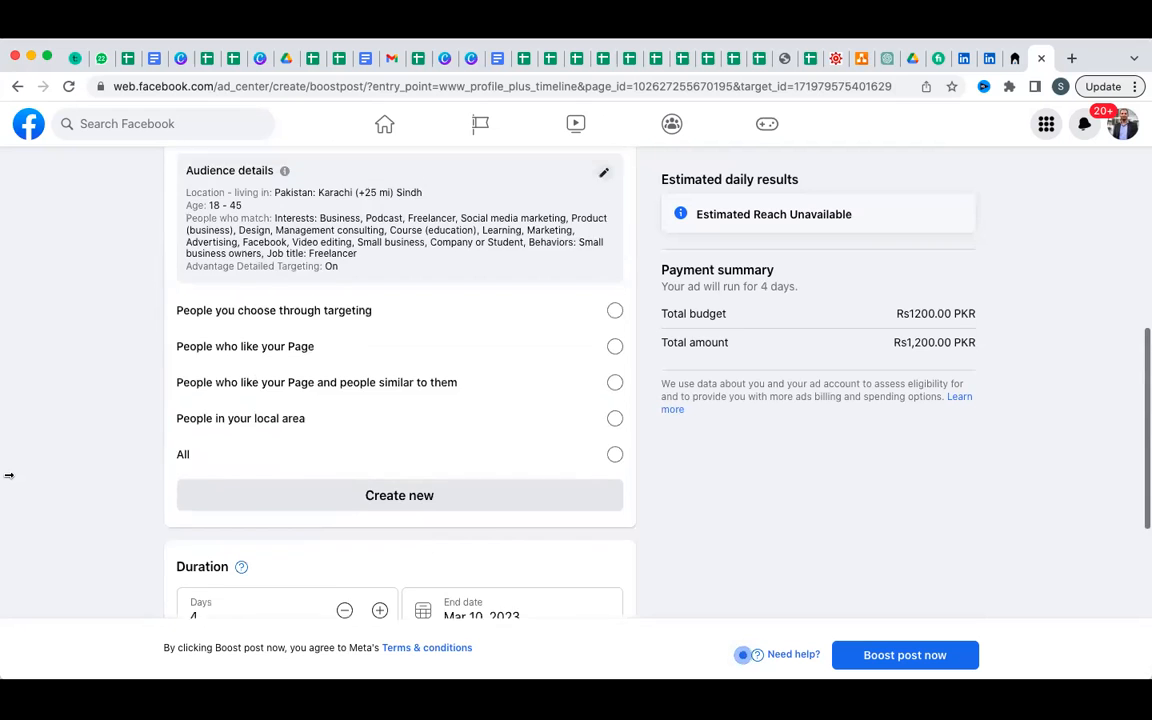
pyautogui.scroll(-3, 8, 475)
pyautogui.scroll(1, 8, 475)
pyautogui.scroll(5, 8, 475)
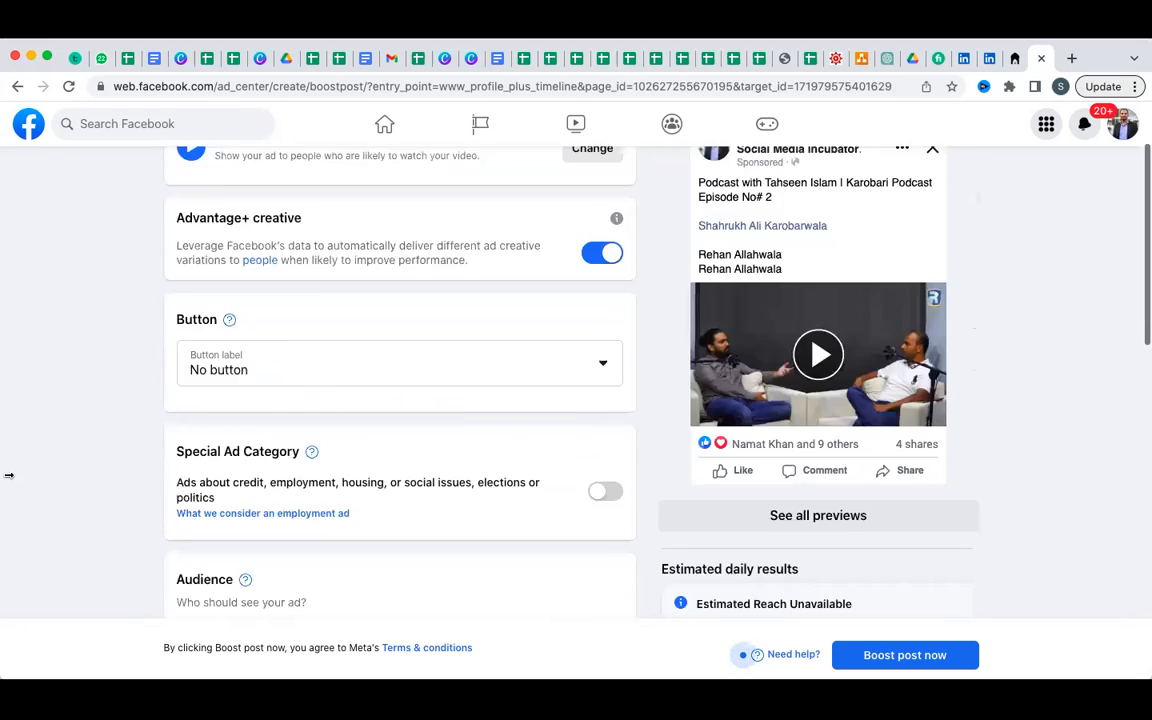
pyautogui.scroll(-2, 8, 475)
pyautogui.scroll(-5, 785, 430)
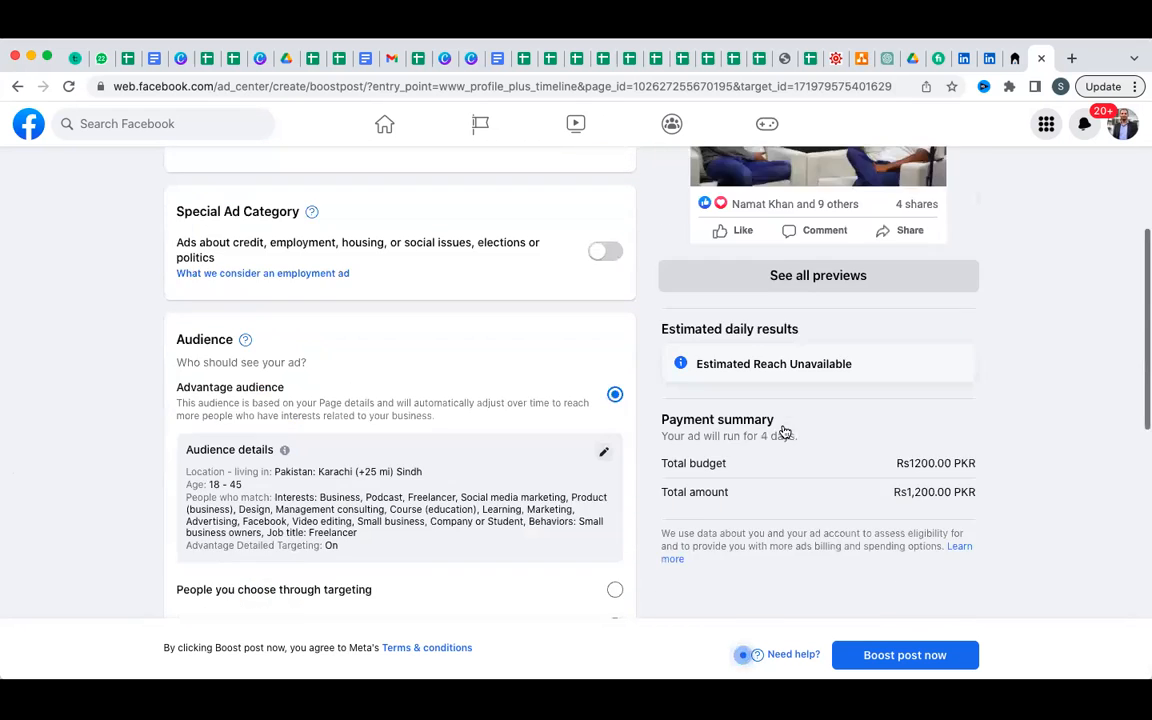
pyautogui.scroll(-3, 780, 430)
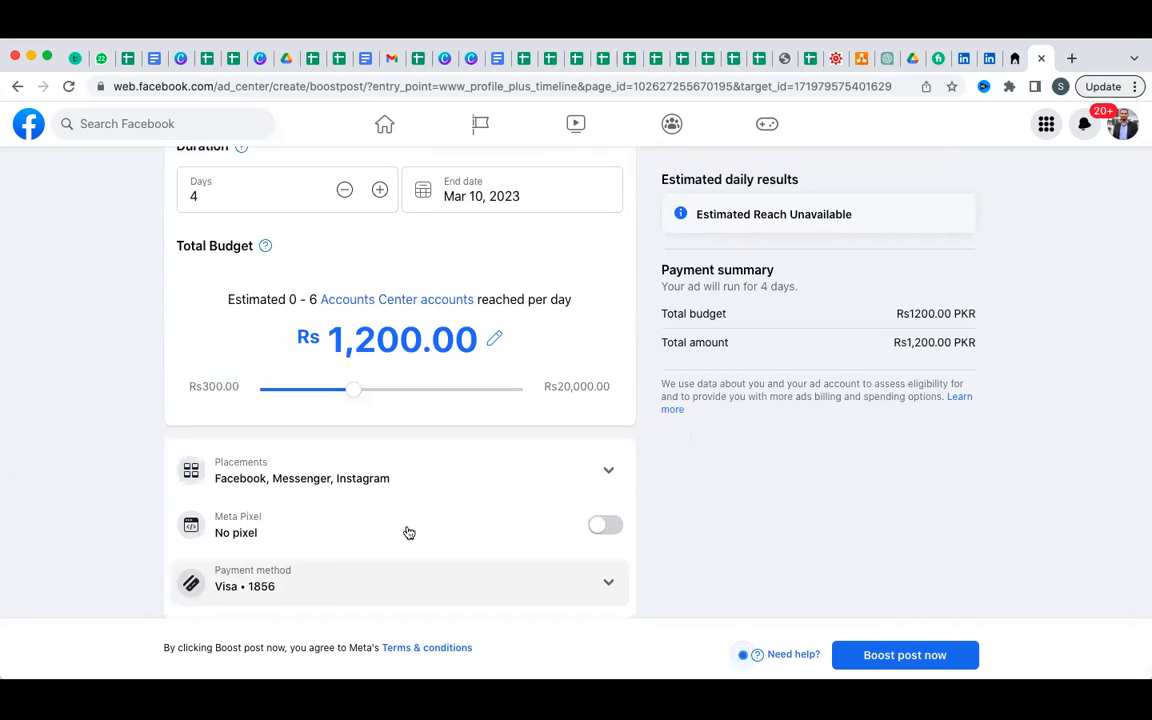
# Expand Placements (Facebook, Instagram, Messenger) and the saved Visa card payment method details.
pyautogui.click(606, 476)
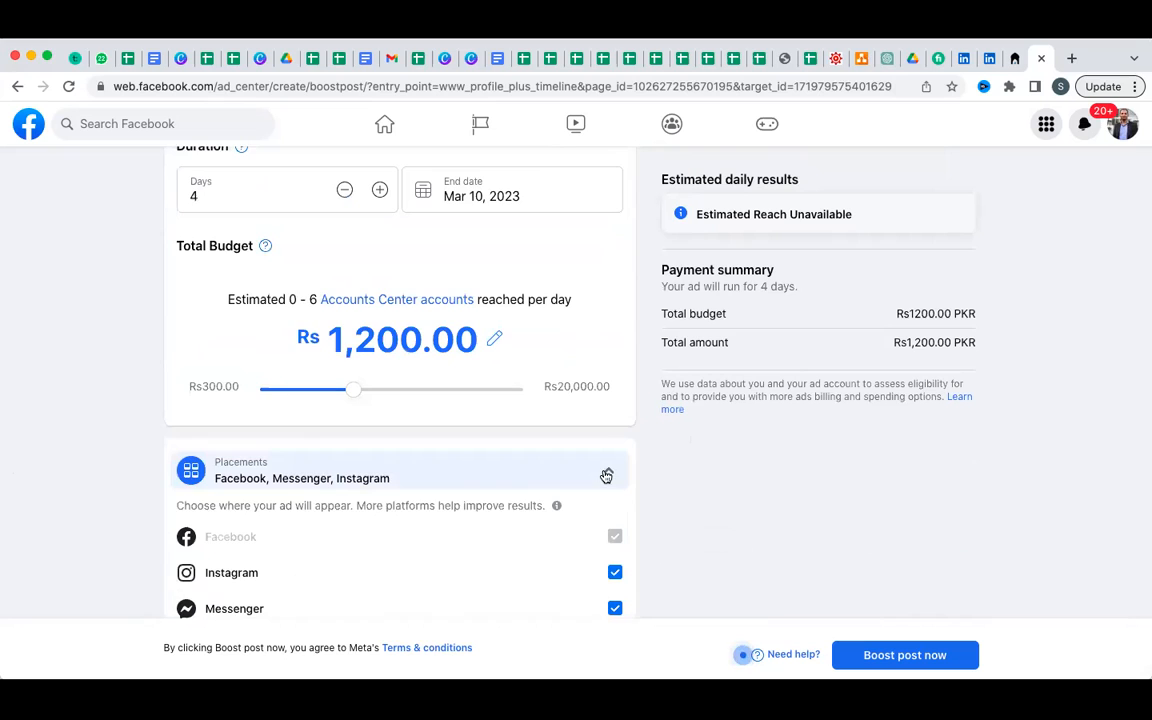
pyautogui.scroll(-3, 813, 517)
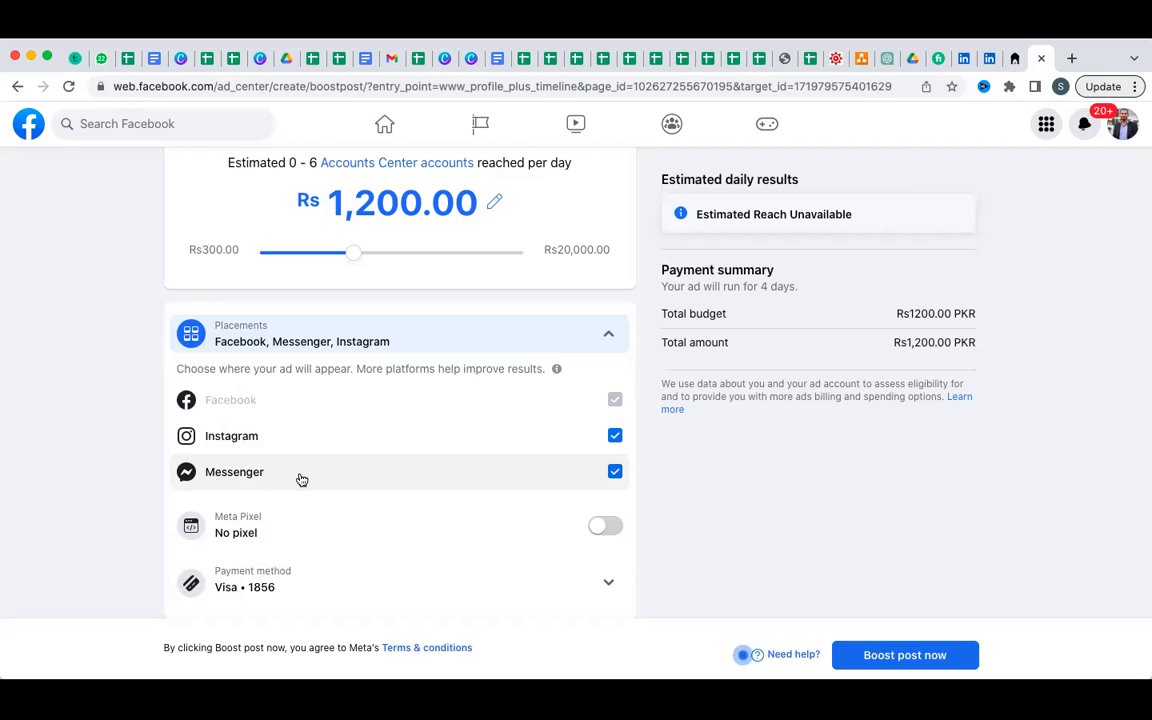
pyautogui.click(608, 582)
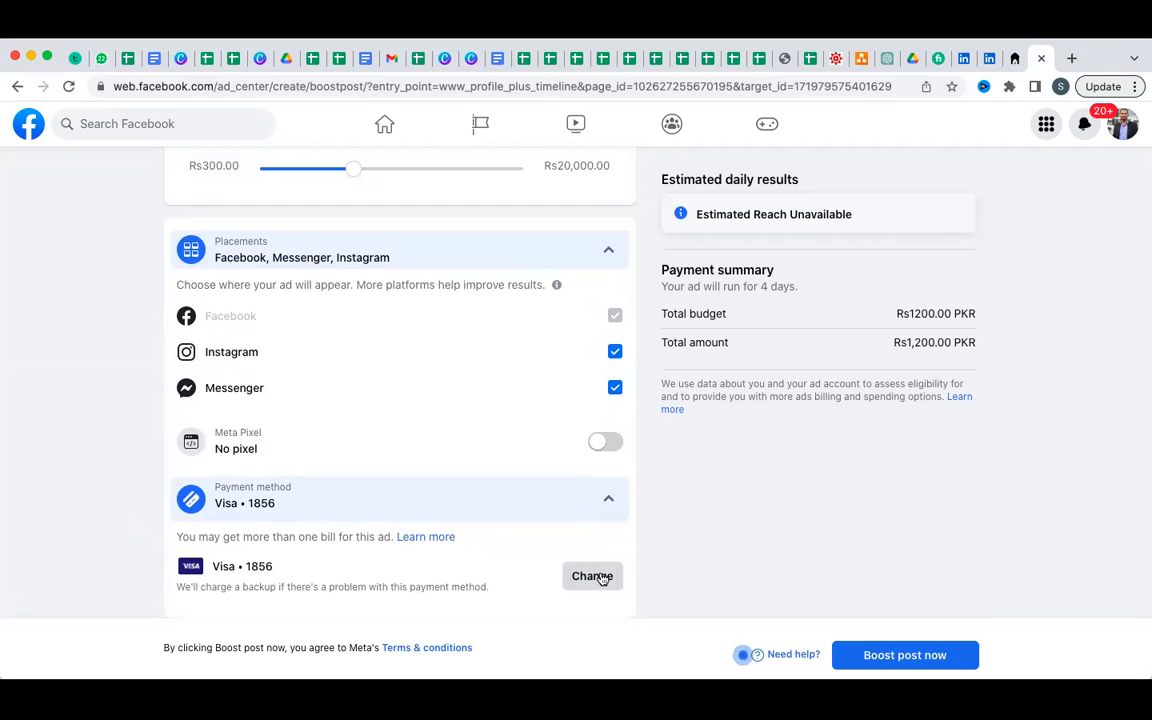
pyautogui.scroll(2, 603, 579)
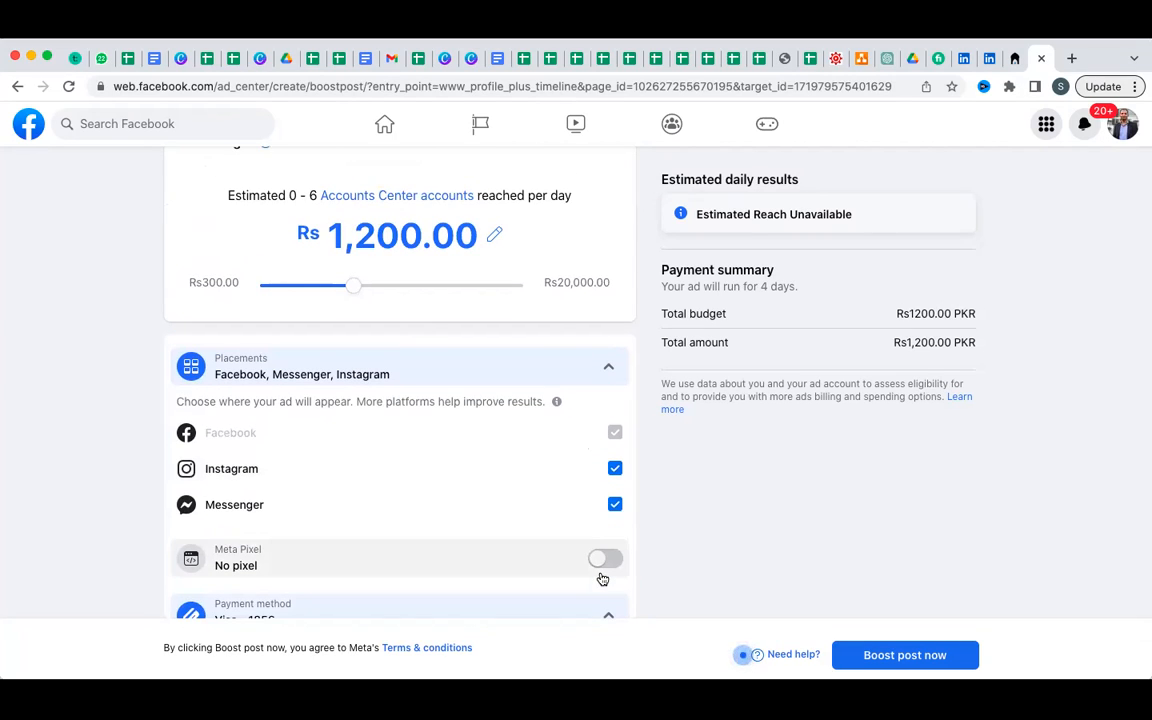
pyautogui.scroll(2, 861, 476)
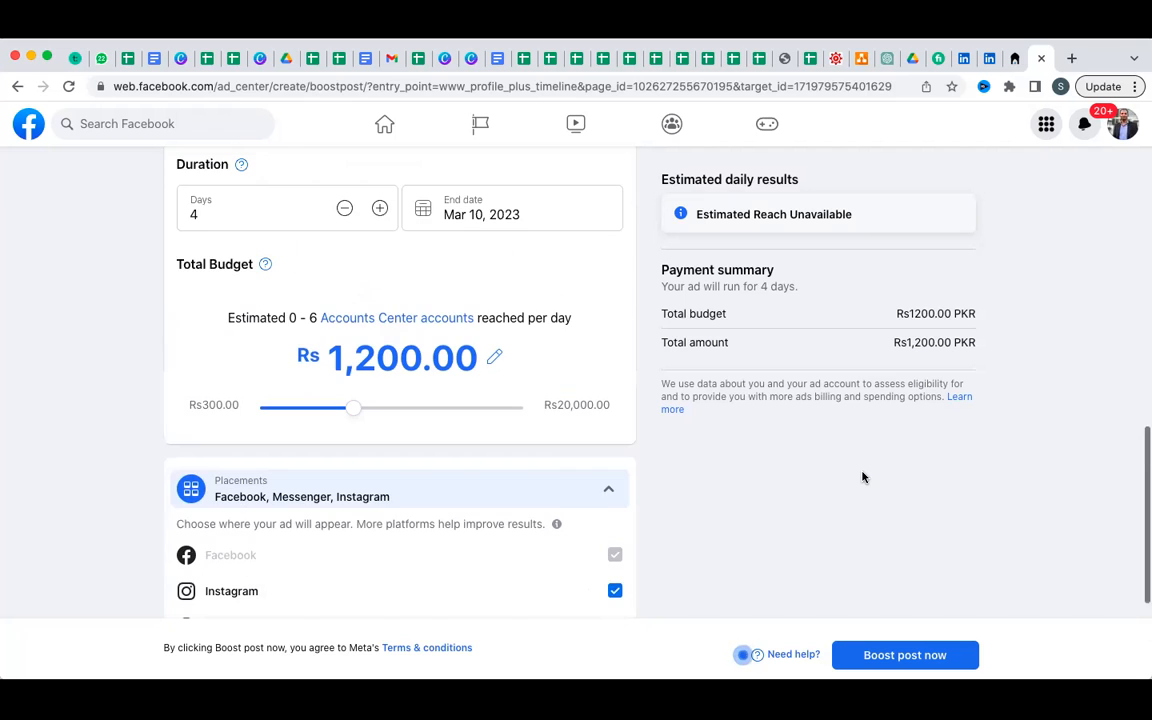
pyautogui.scroll(12, 863, 477)
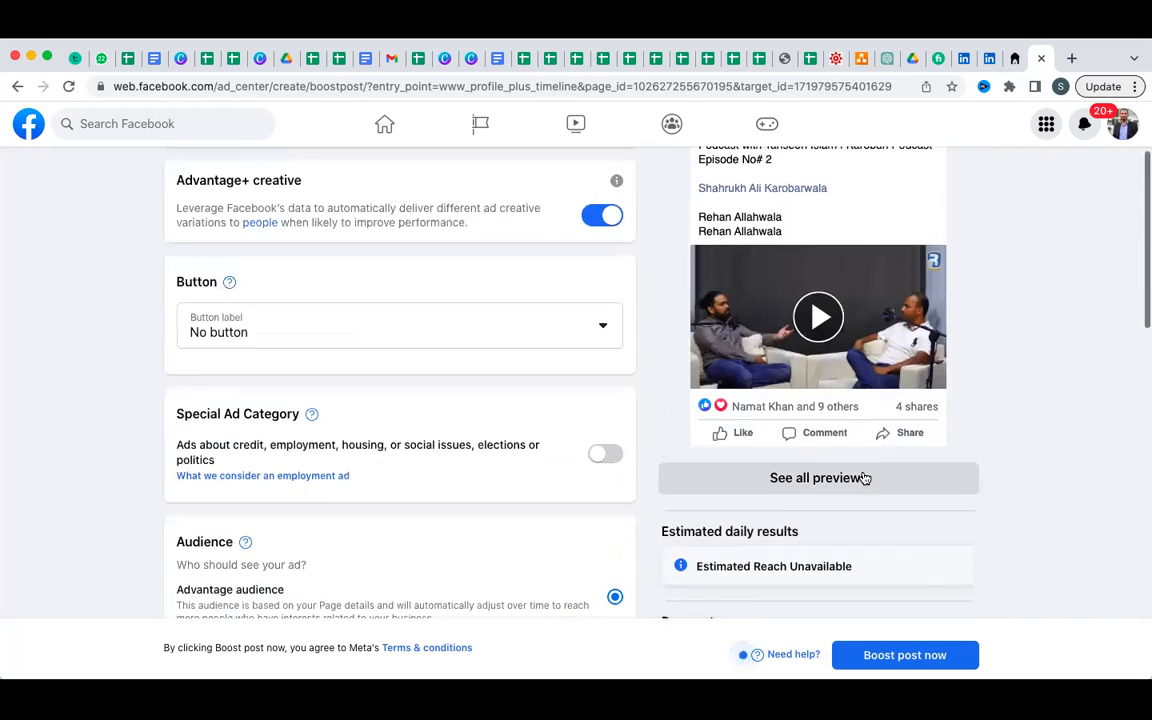
pyautogui.scroll(3, 868, 472)
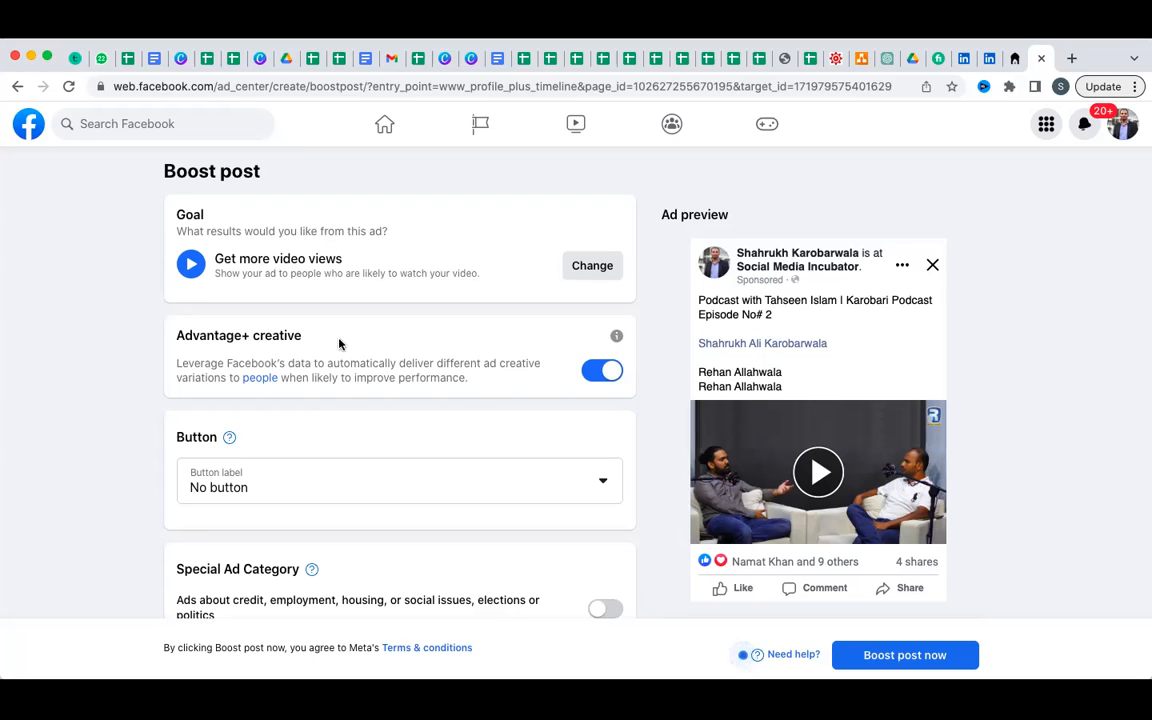
pyautogui.scroll(-5, 476, 393)
pyautogui.scroll(-5, 476, 393)
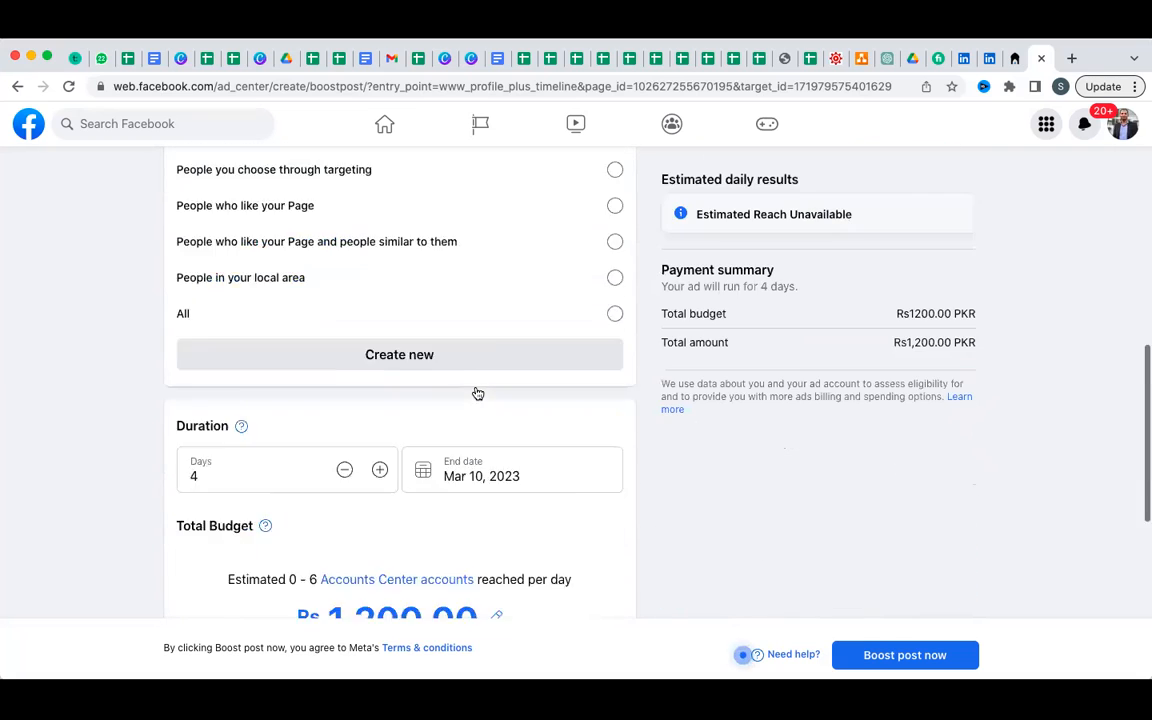
pyautogui.scroll(10, 476, 393)
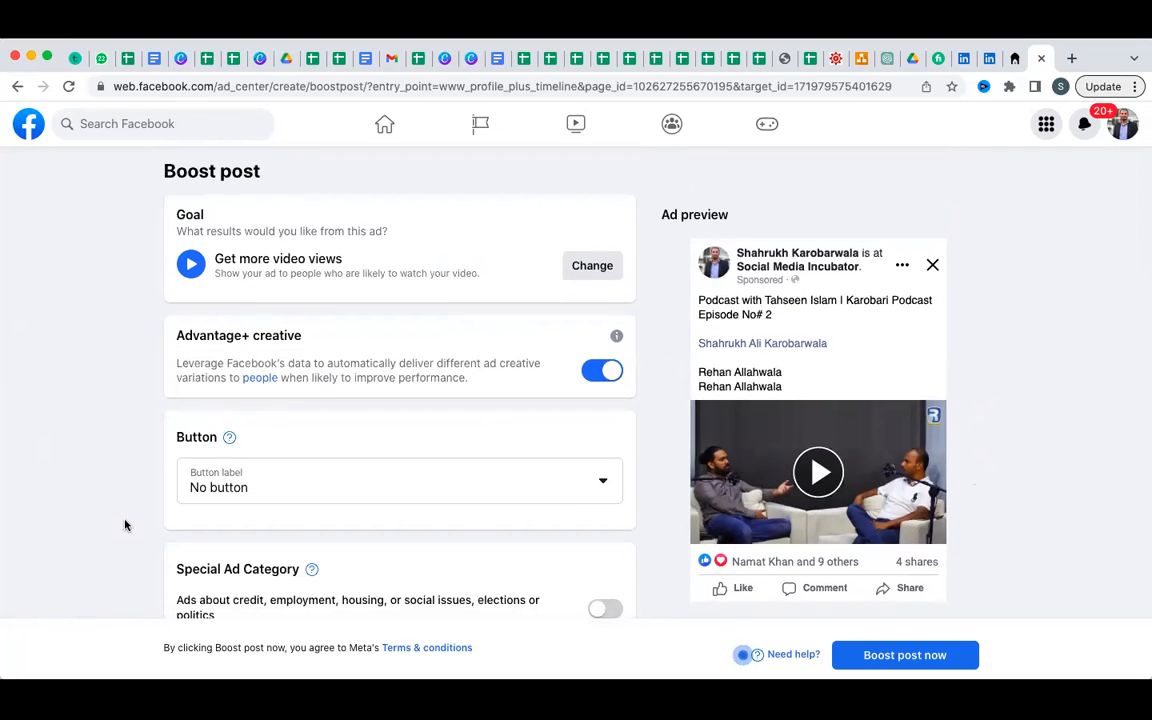
pyautogui.scroll(-10, 125, 517)
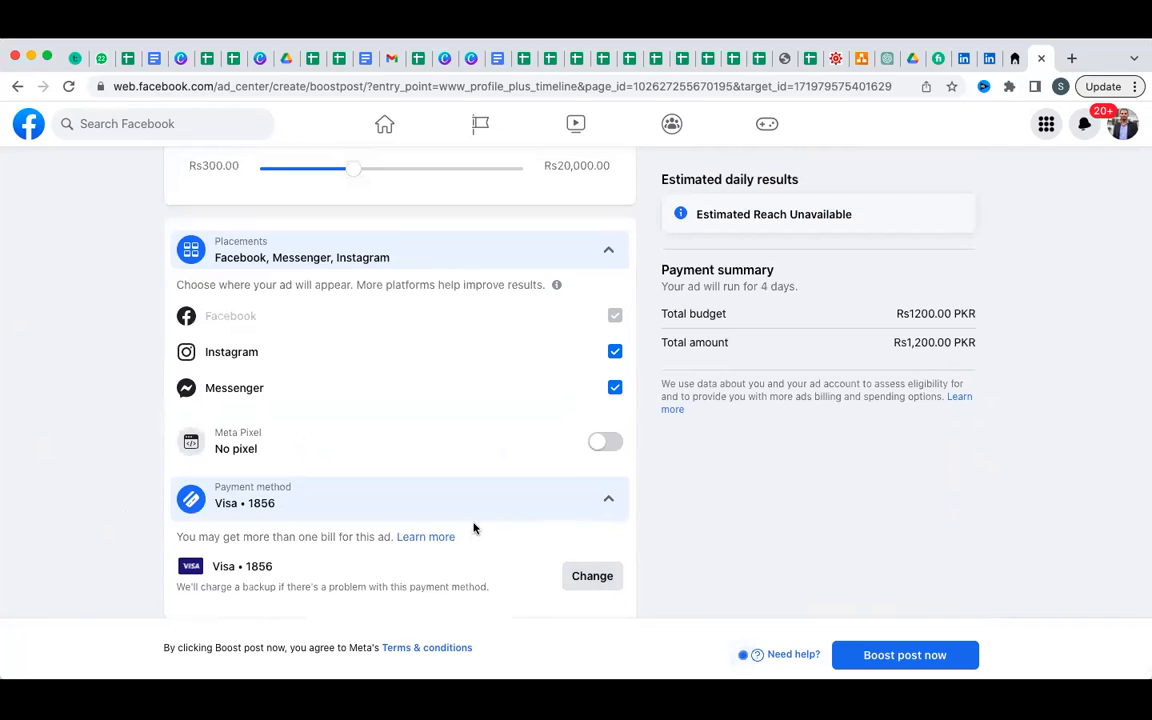
pyautogui.scroll(10, 46, 494)
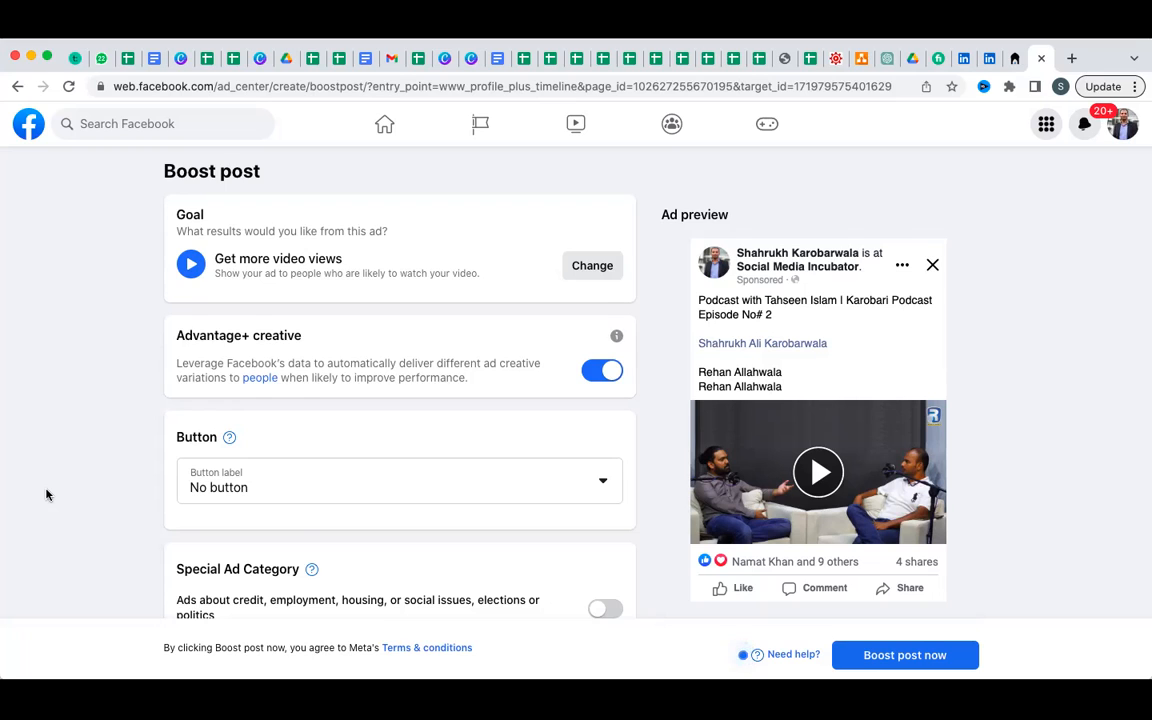
pyautogui.scroll(-2, 46, 494)
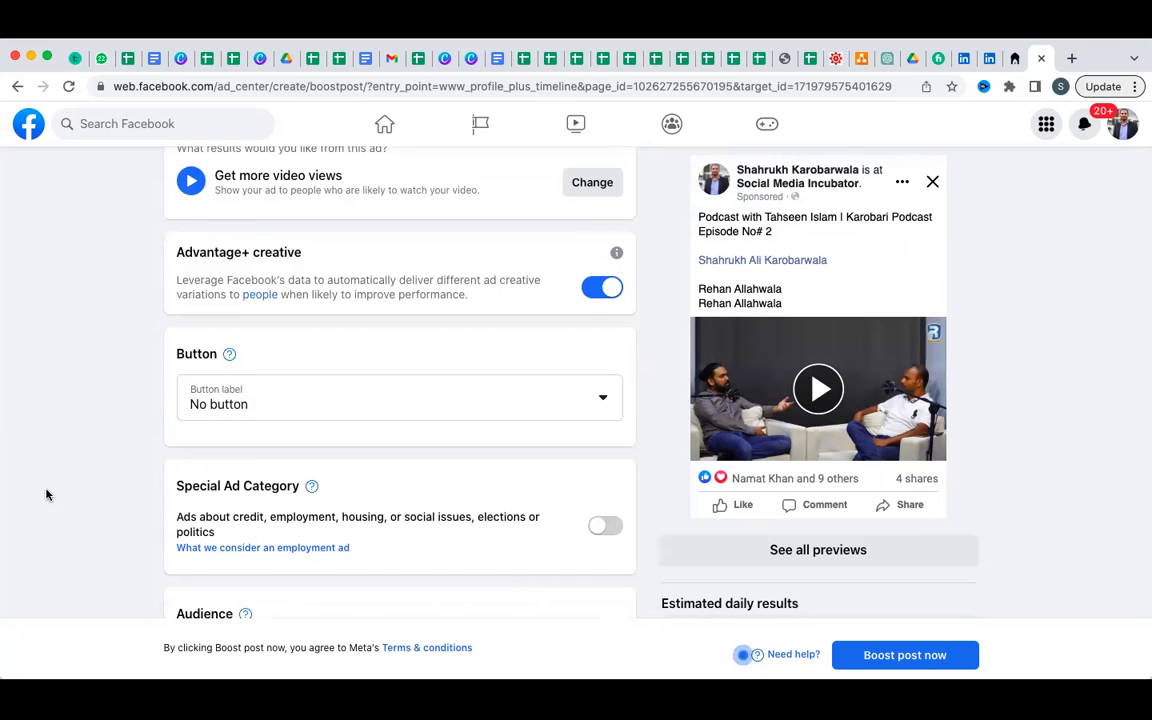
pyautogui.scroll(-10, 46, 494)
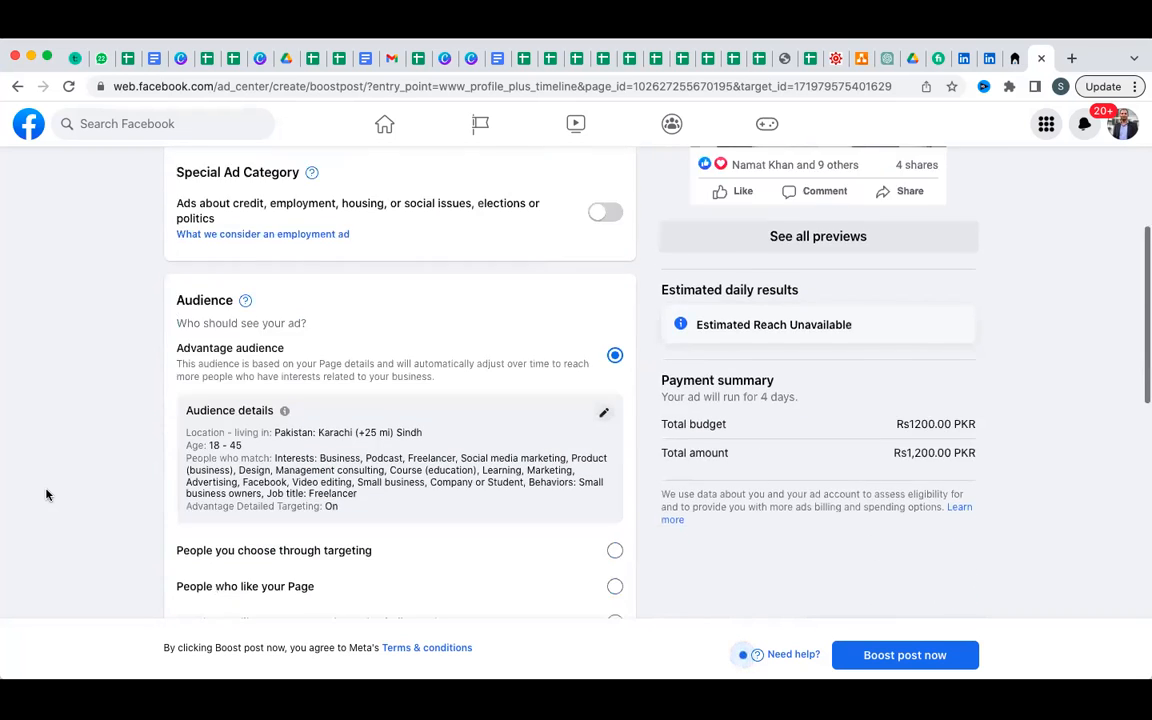
pyautogui.scroll(11, 46, 494)
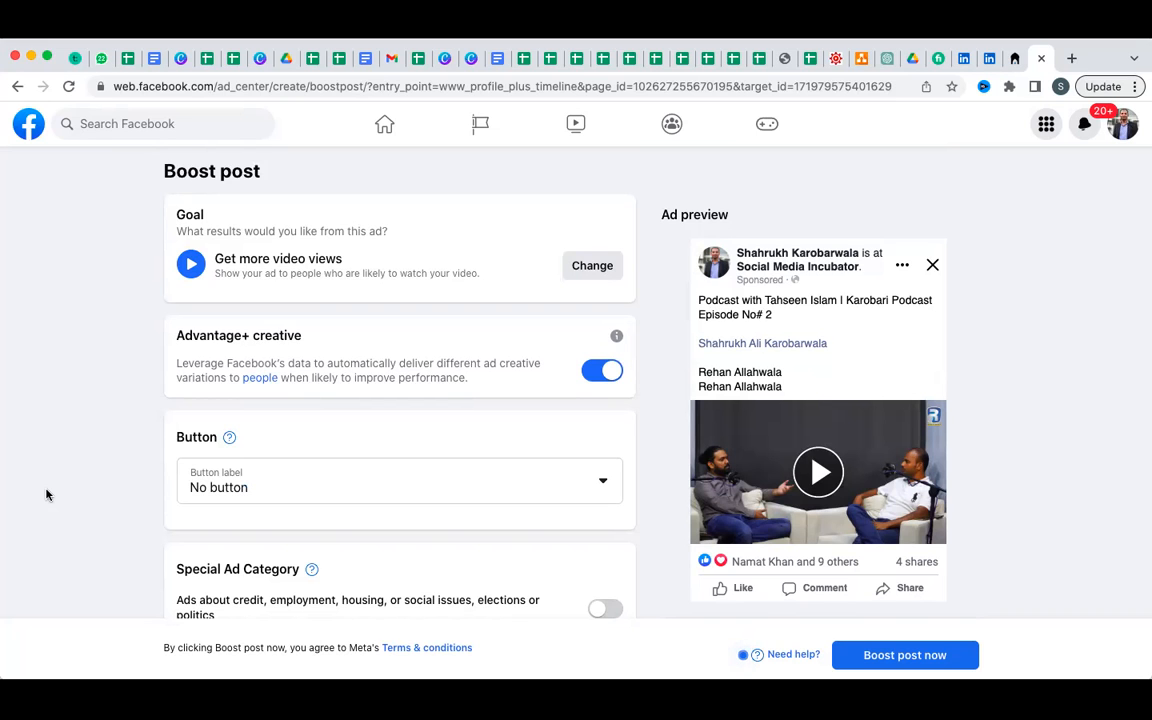
pyautogui.scroll(-10, 46, 494)
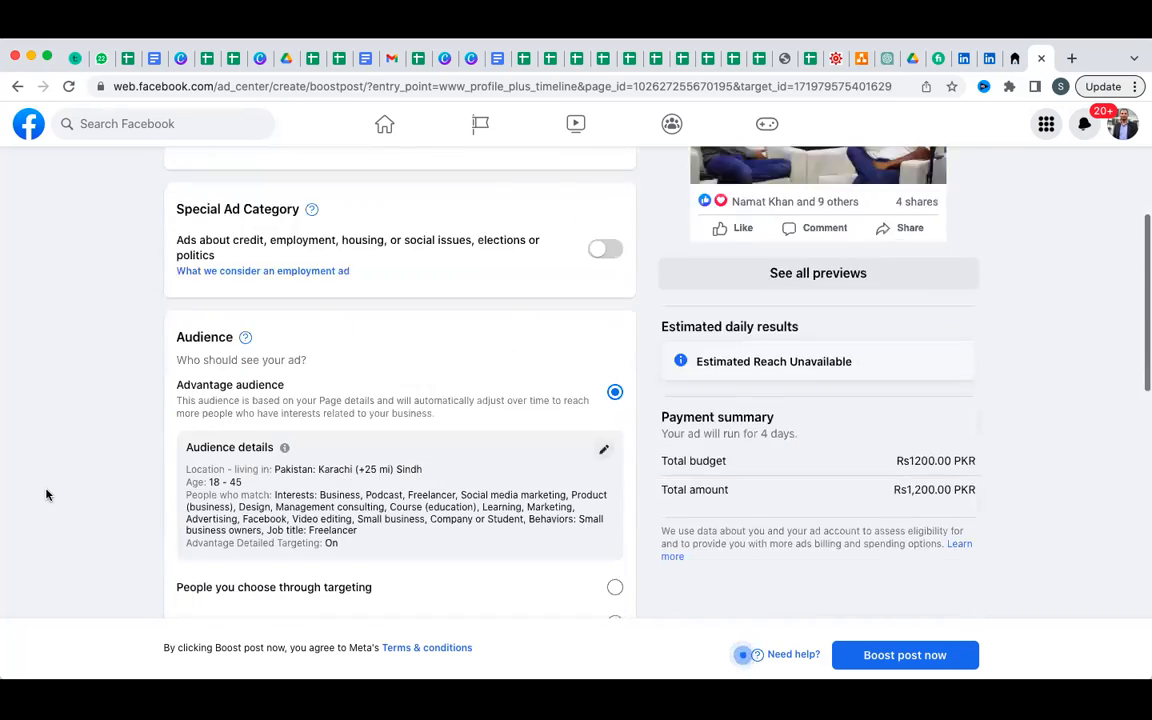
pyautogui.scroll(-8, 46, 494)
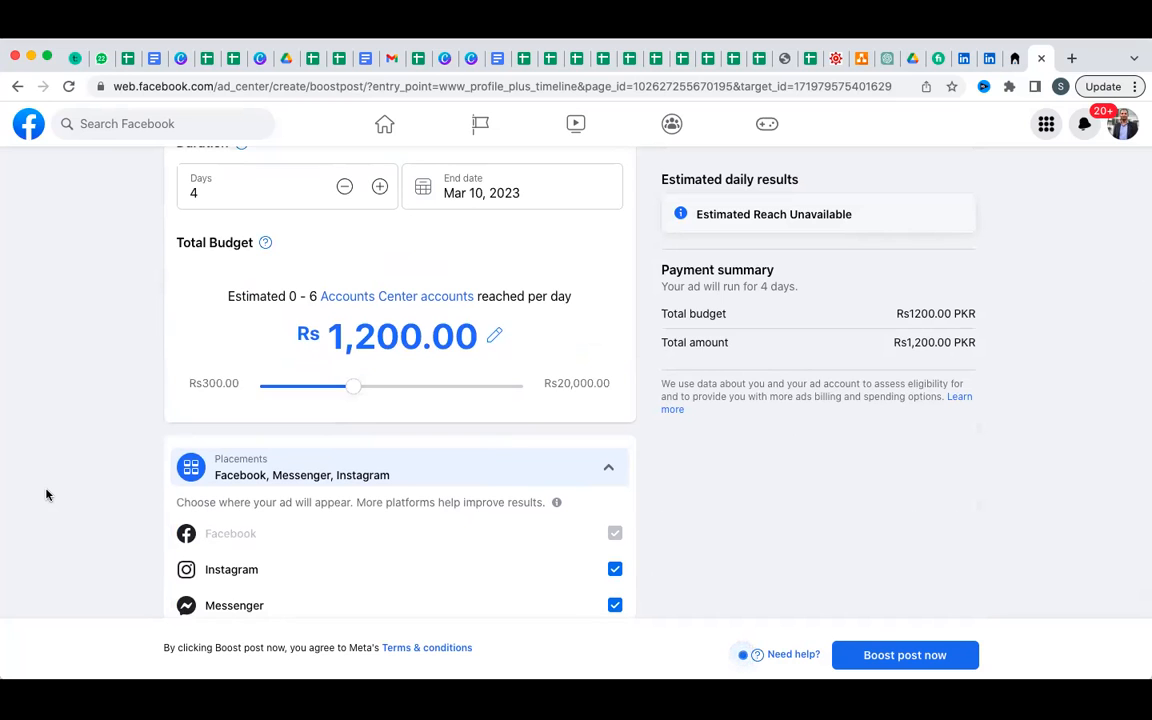
pyautogui.scroll(-4, 46, 494)
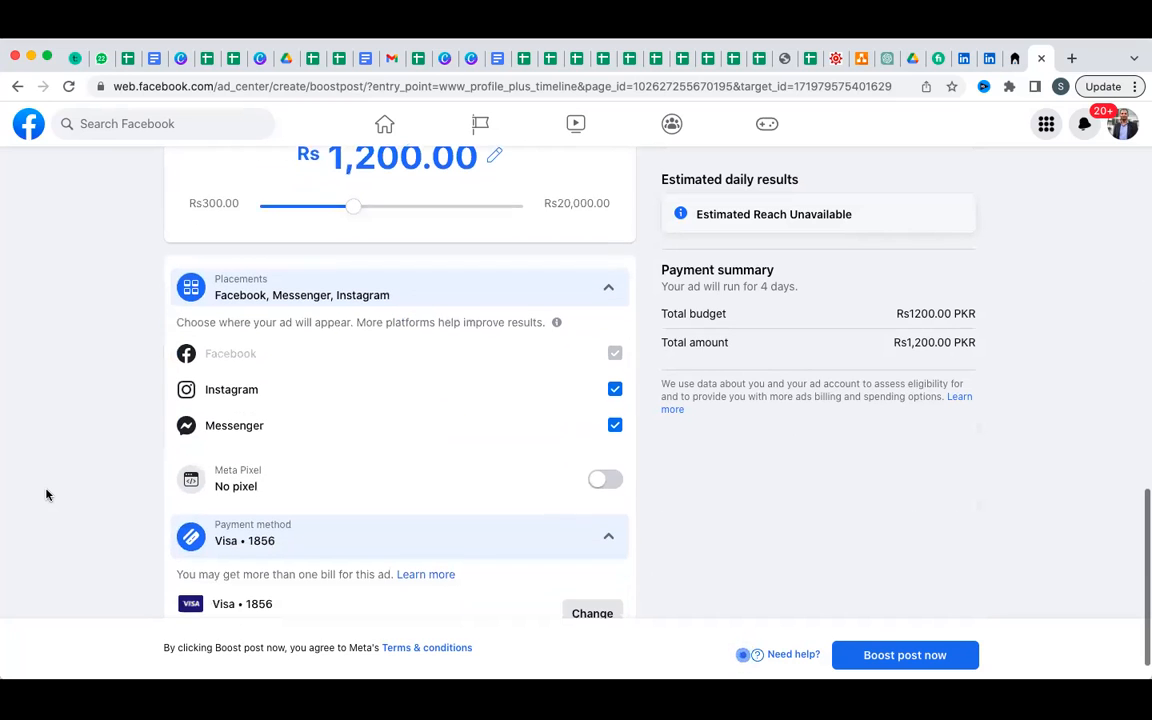
# Uncheck Messenger so the ad runs only on Facebook and Instagram, then return to the form's top.
pyautogui.click(614, 418)
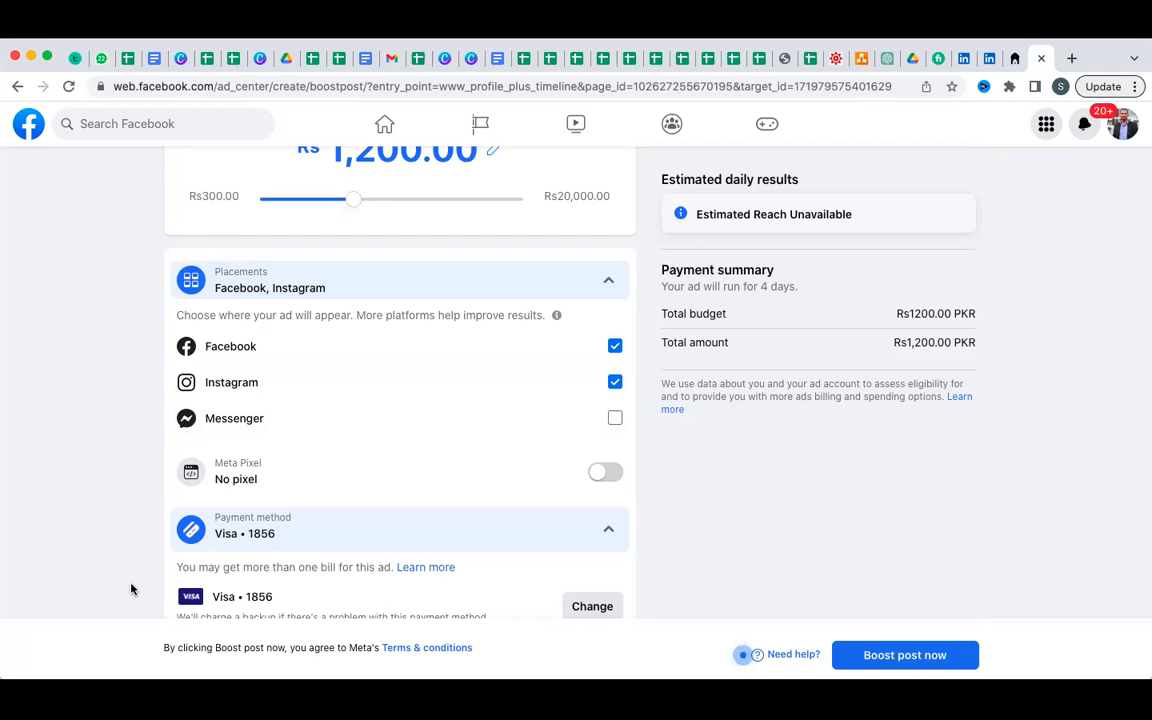
pyautogui.scroll(-1, 131, 589)
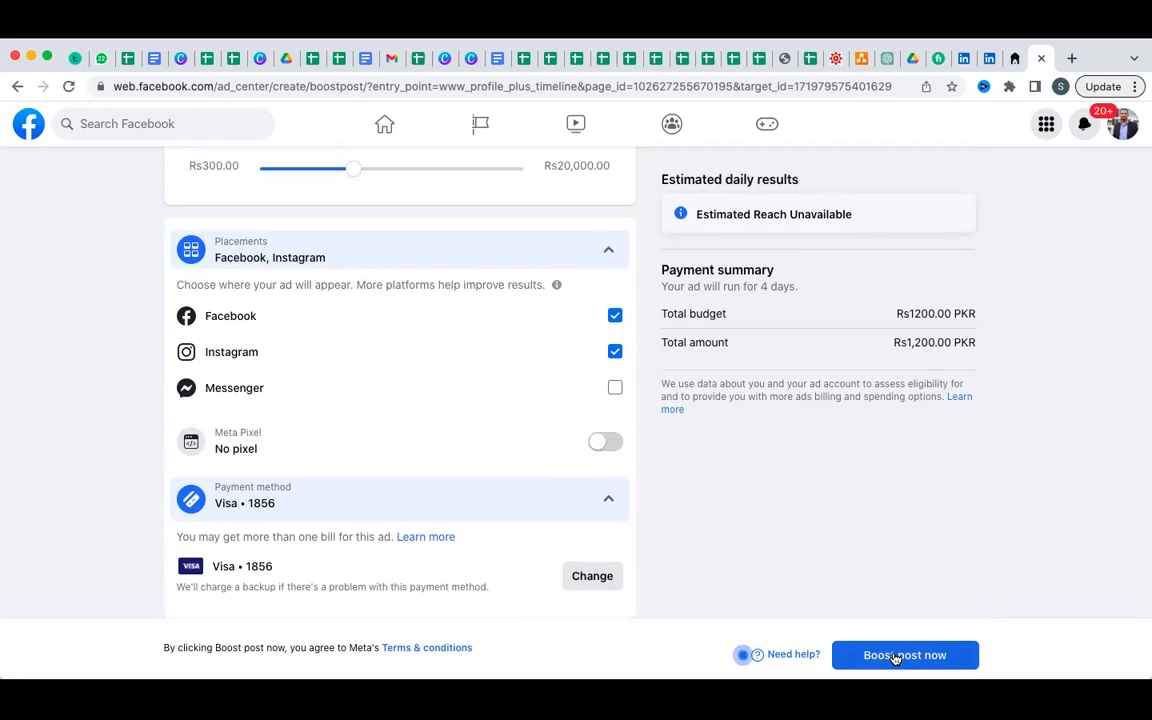
pyautogui.scroll(15, 895, 657)
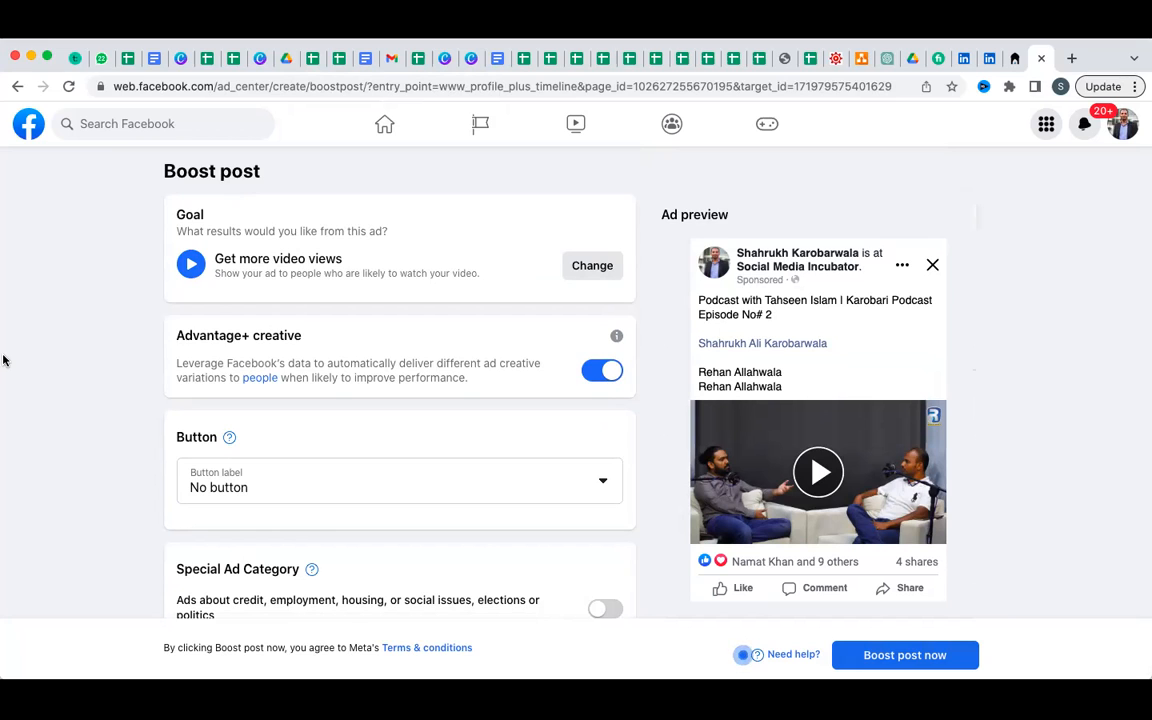
pyautogui.scroll(-2, 3, 341)
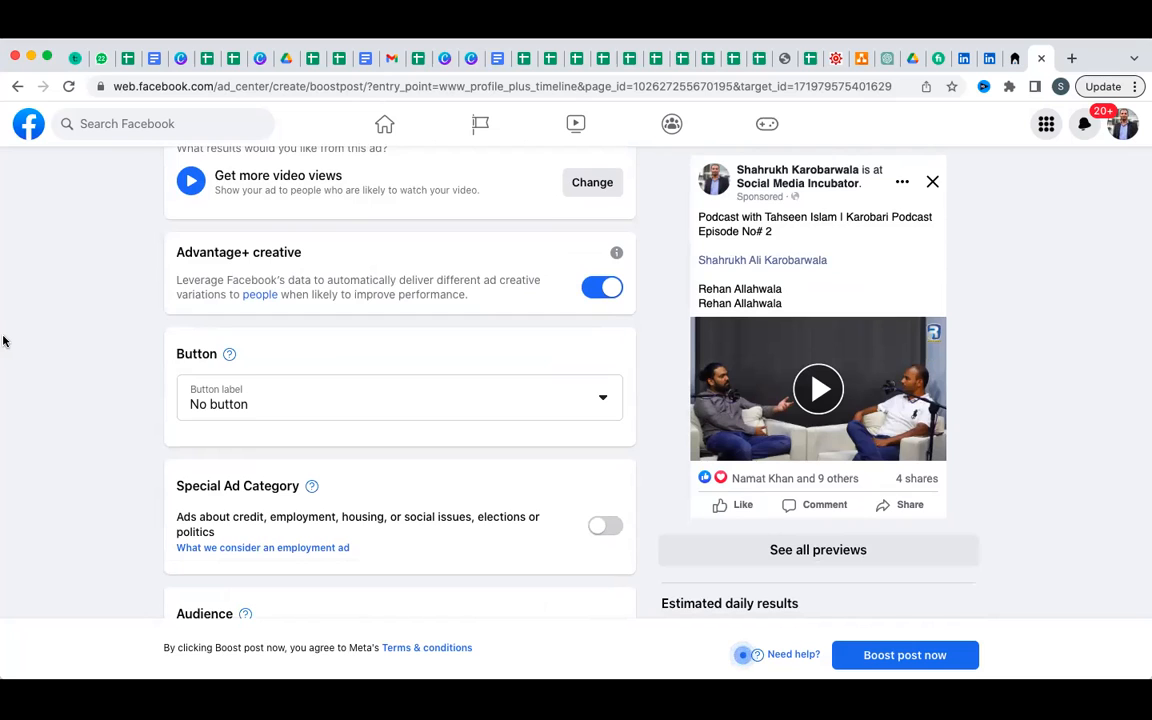
pyautogui.scroll(-5, 3, 341)
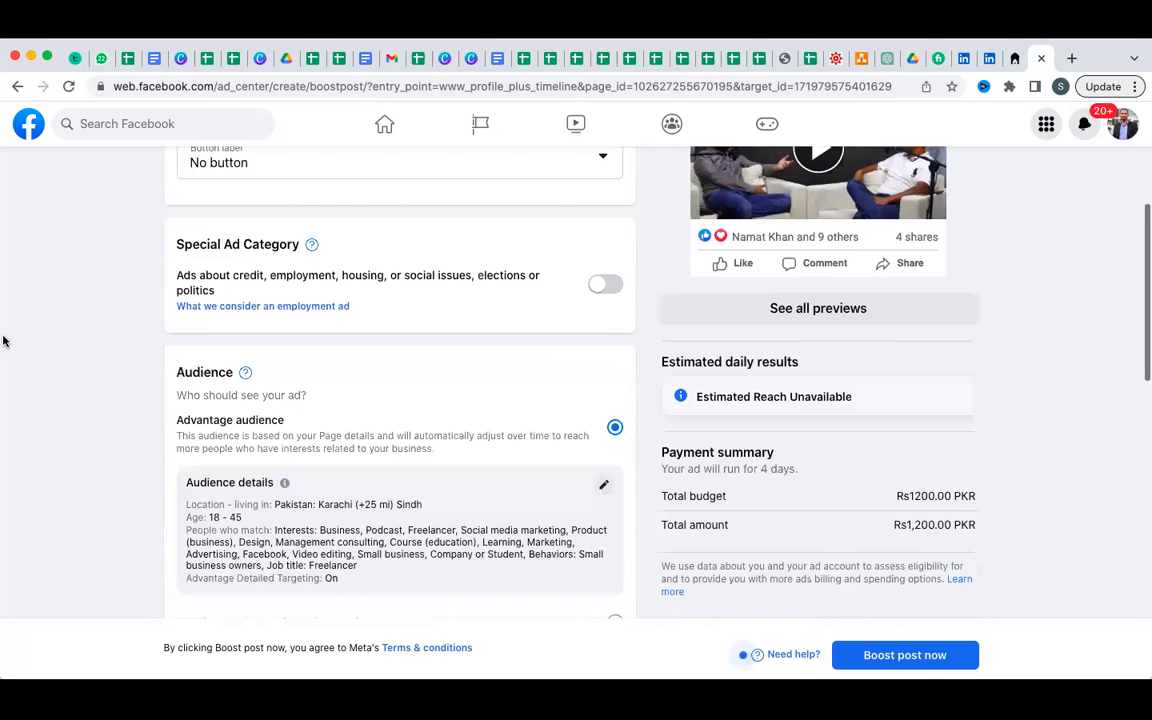
pyautogui.scroll(-6, 3, 330)
pyautogui.scroll(3, 3, 325)
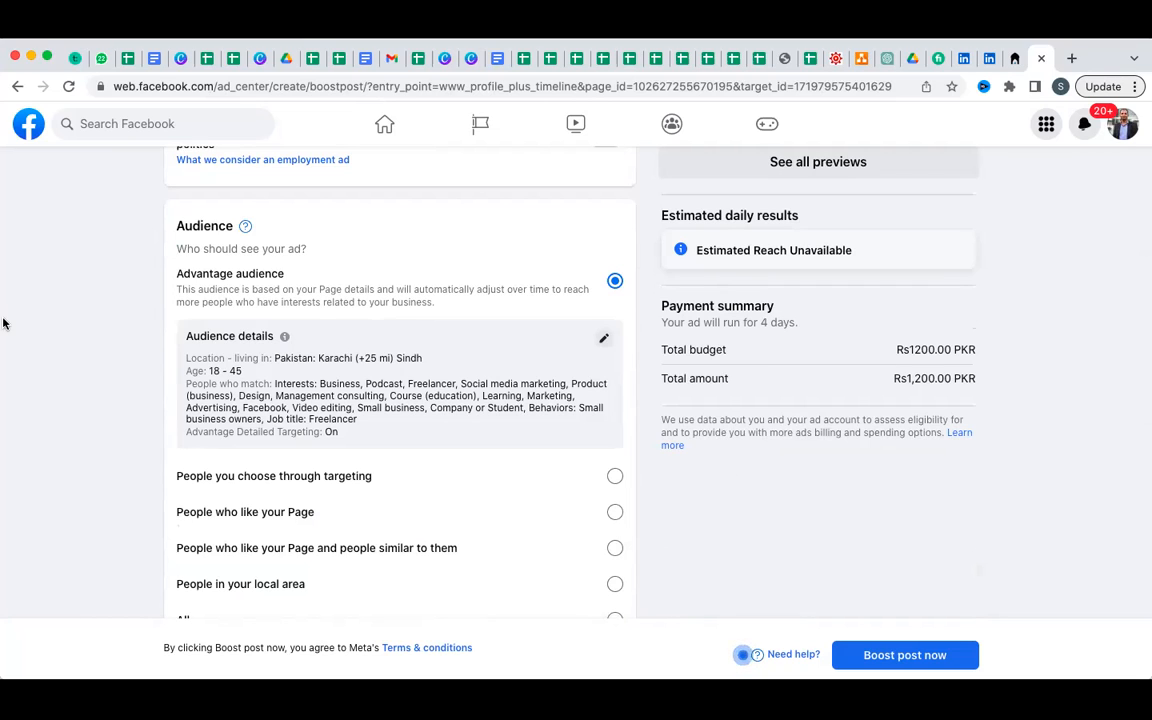
pyautogui.scroll(3, 3, 323)
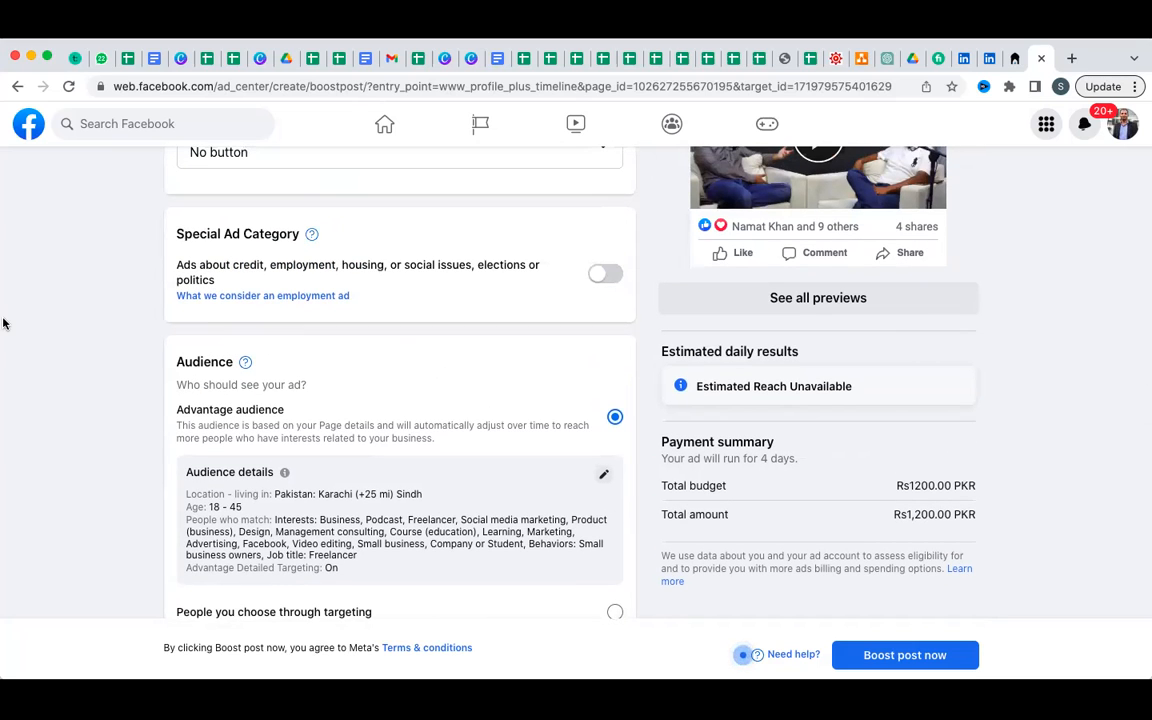
pyautogui.scroll(-10, 3, 323)
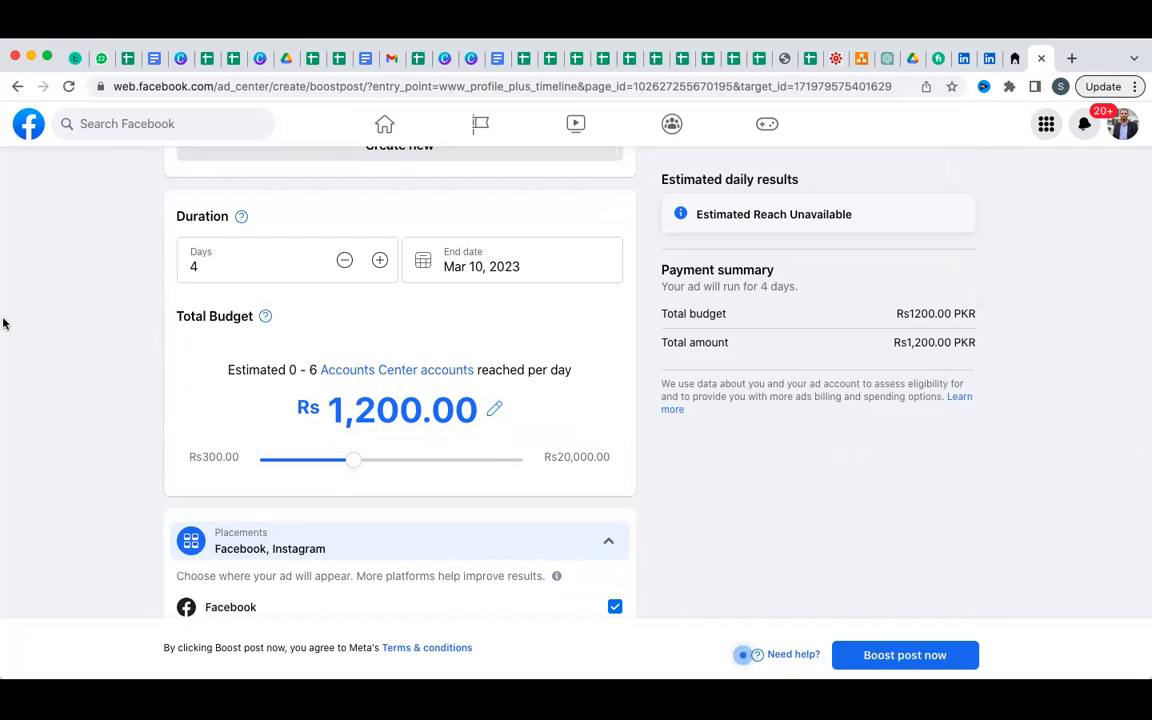
pyautogui.scroll(10, 3, 322)
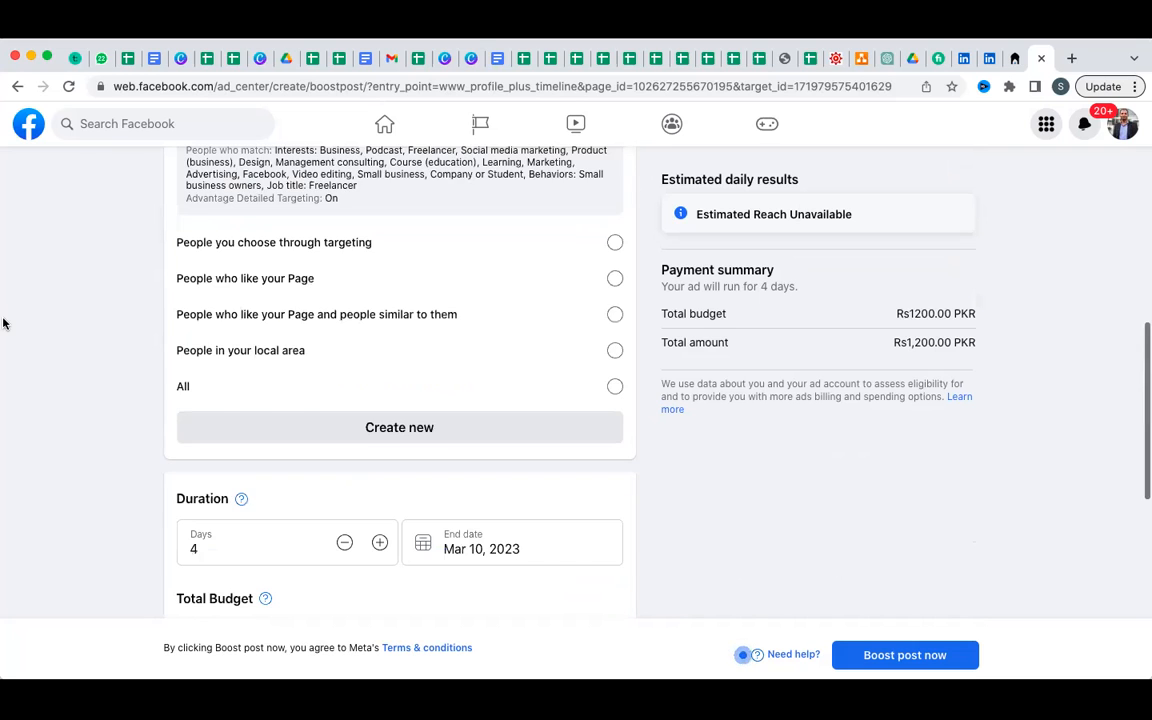
pyautogui.scroll(-3, 712, 311)
pyautogui.scroll(-8, 712, 311)
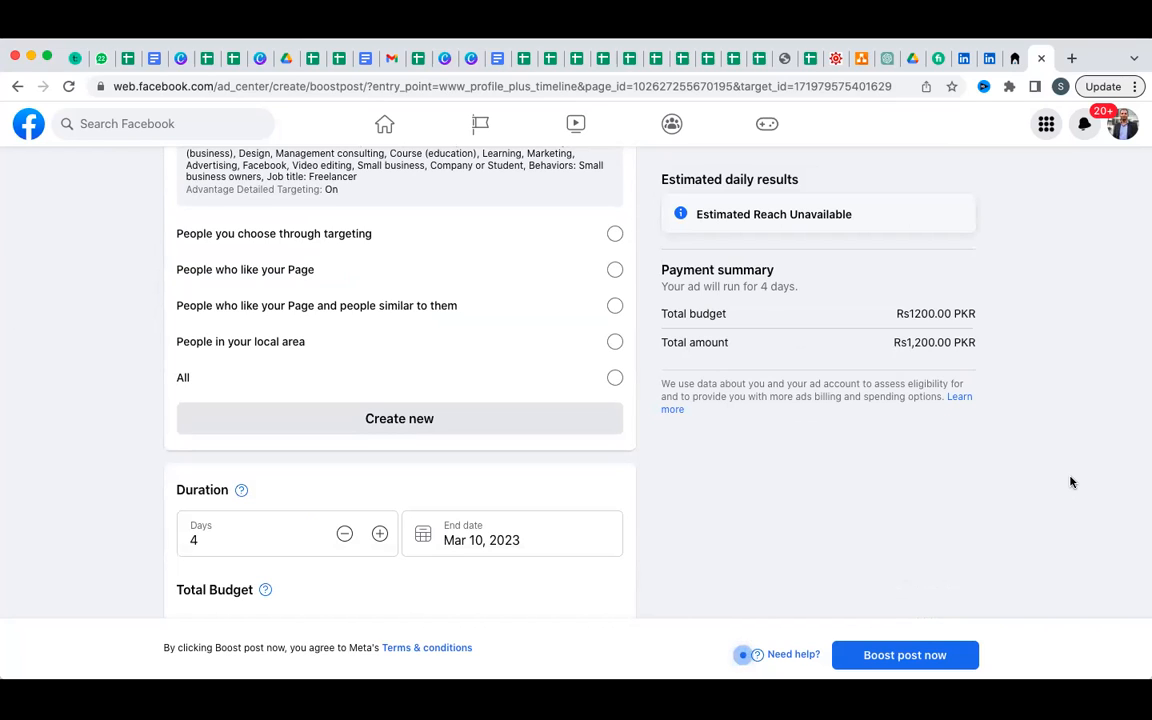
pyautogui.scroll(5, 13, 373)
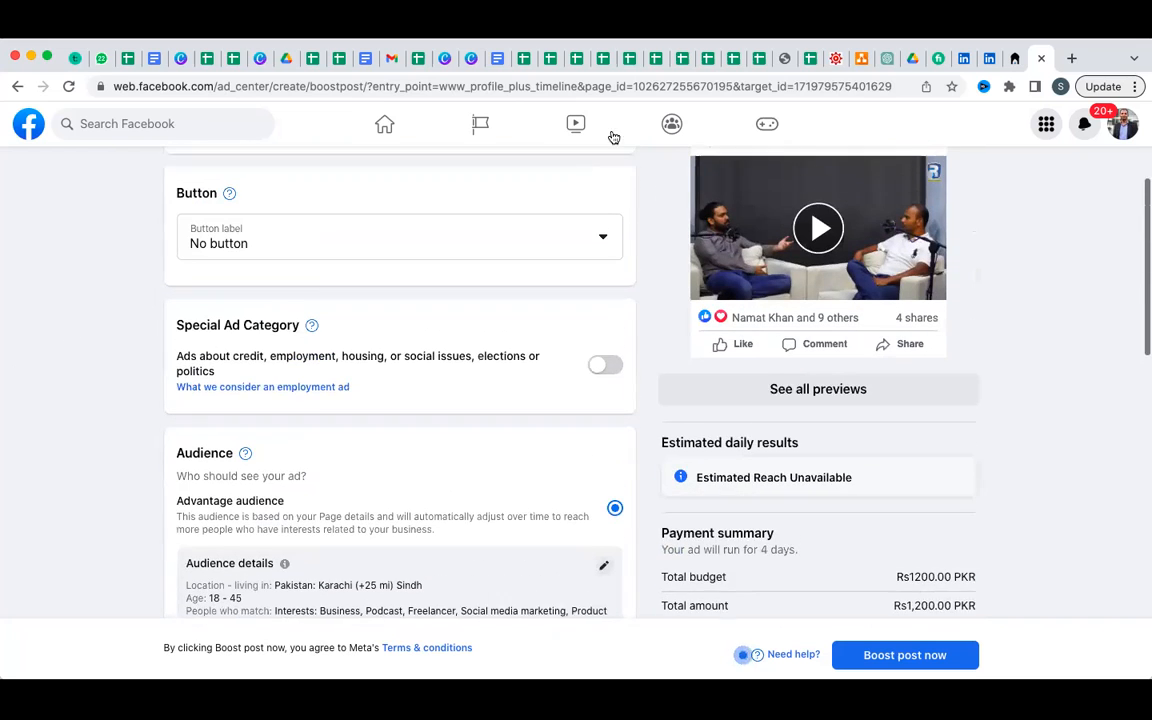
pyautogui.scroll(-5, 342, 403)
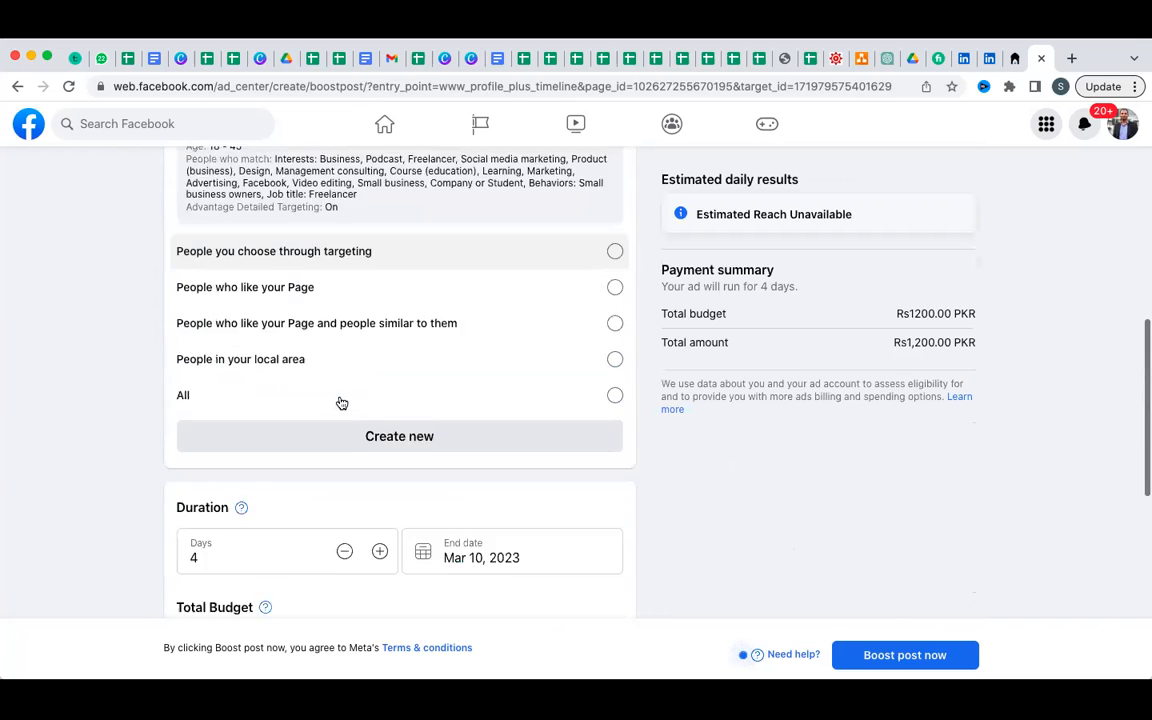
pyautogui.scroll(2, 340, 402)
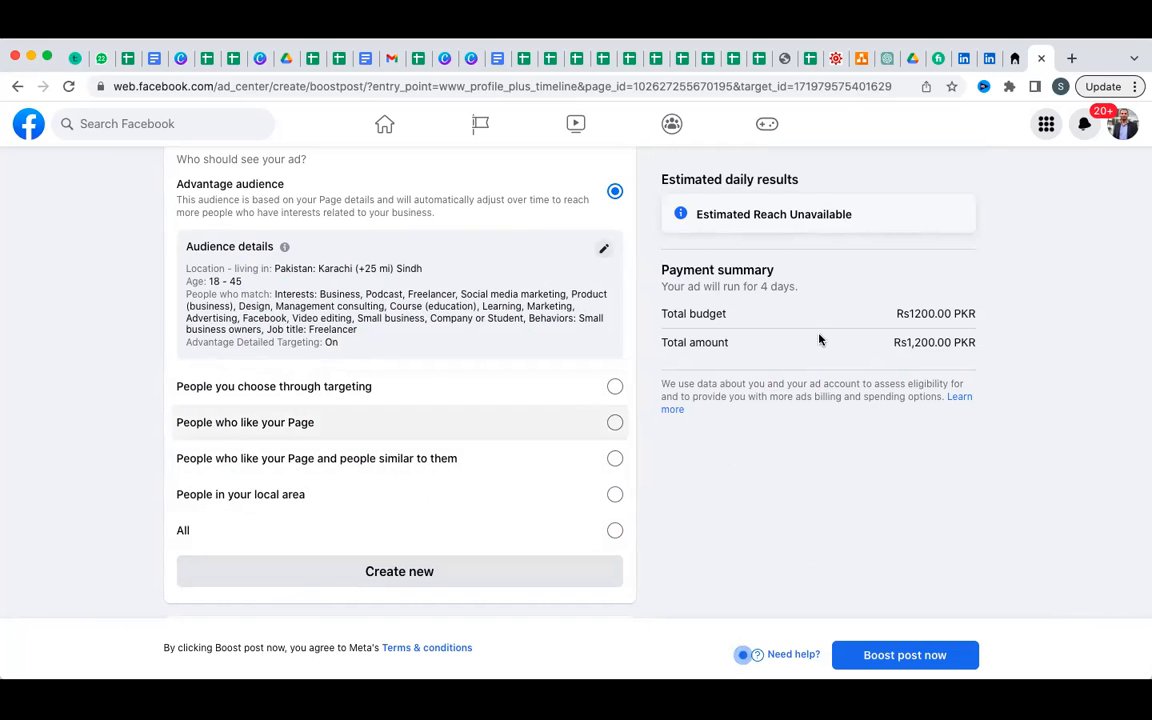
pyautogui.scroll(2, 843, 342)
pyautogui.scroll(4, 845, 345)
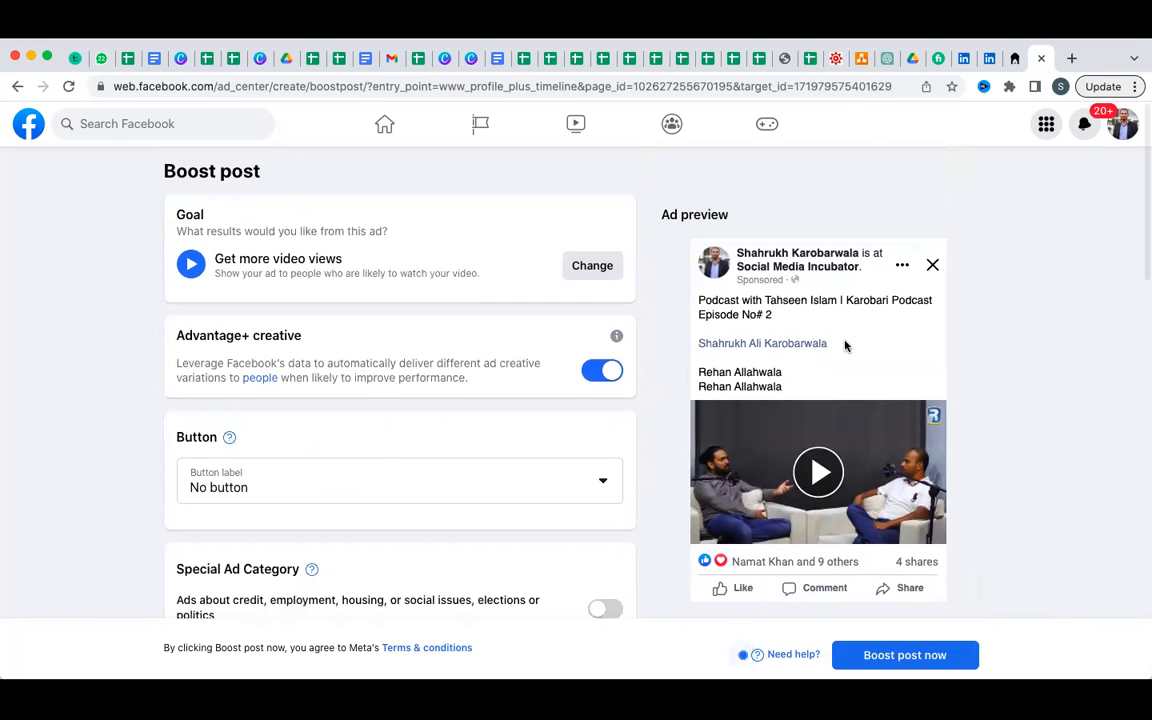
pyautogui.scroll(-10, 168, 214)
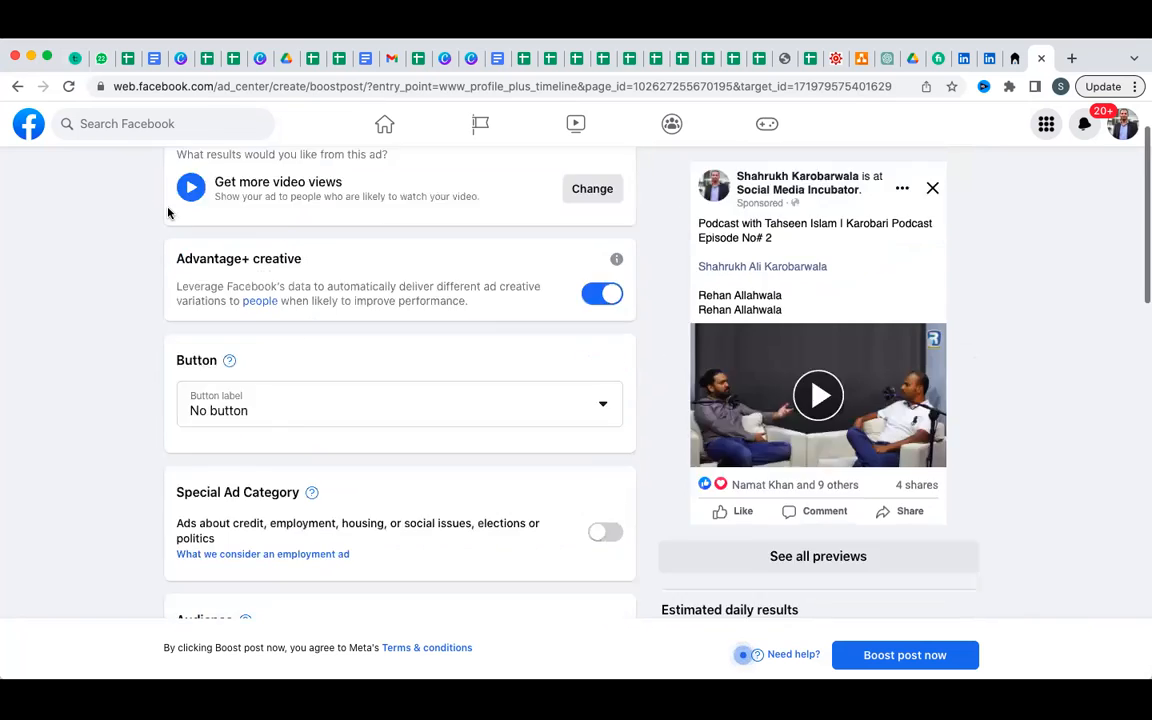
pyautogui.scroll(-1, 168, 213)
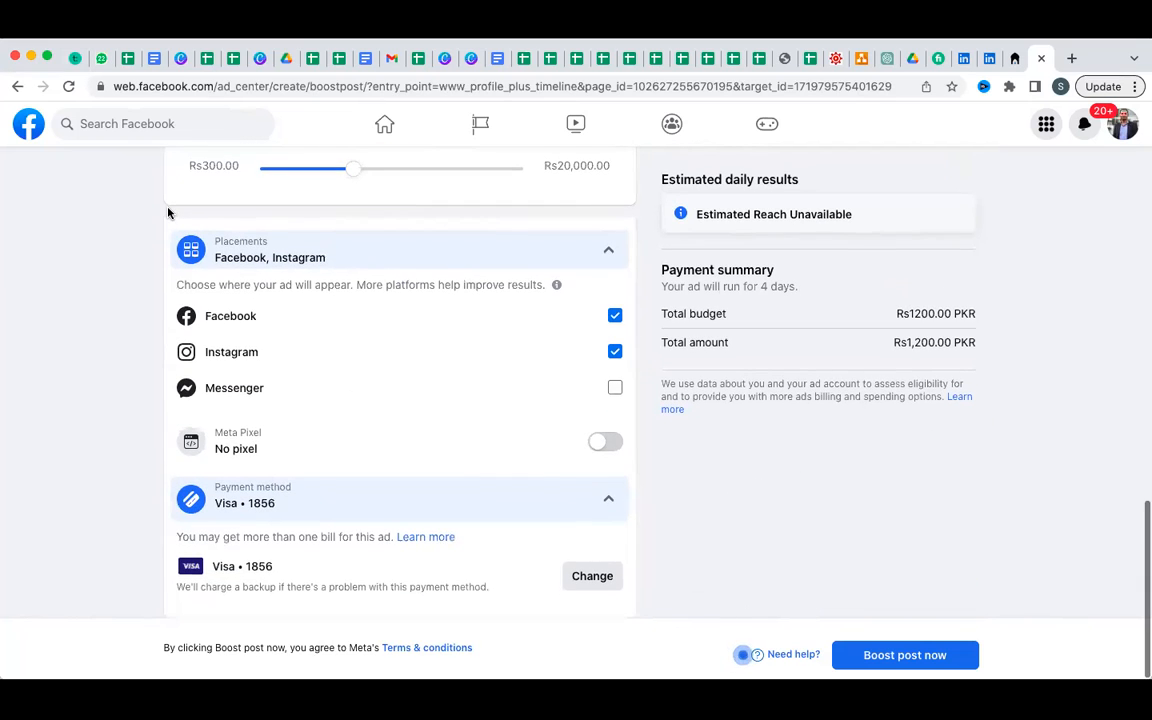
pyautogui.scroll(10, 168, 213)
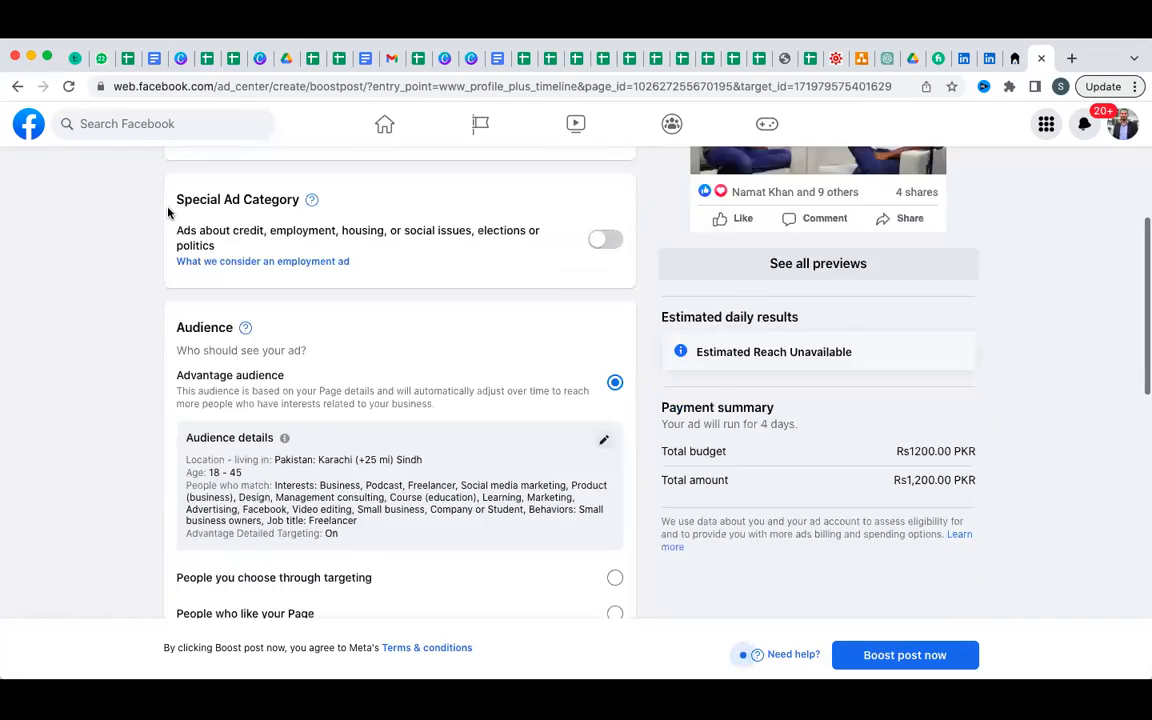
# Exit the boost form via the Facebook logo and confirm Leave in the browser prompt.
pyautogui.click(24, 130)
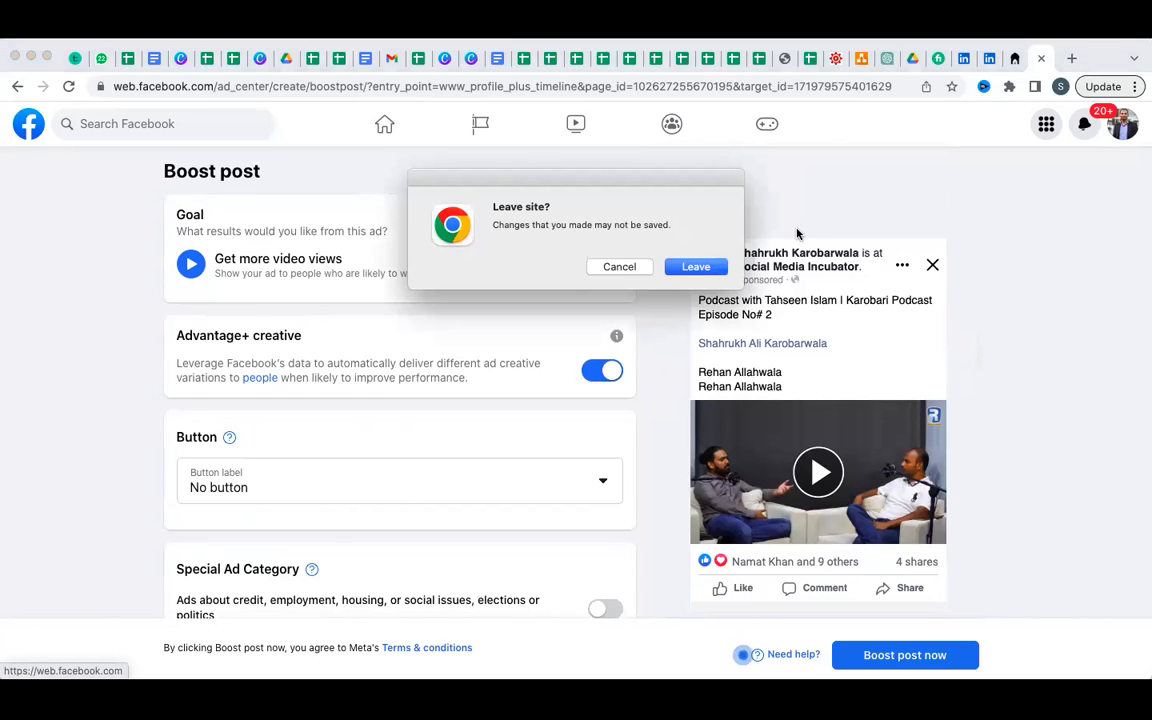
pyautogui.click(696, 267)
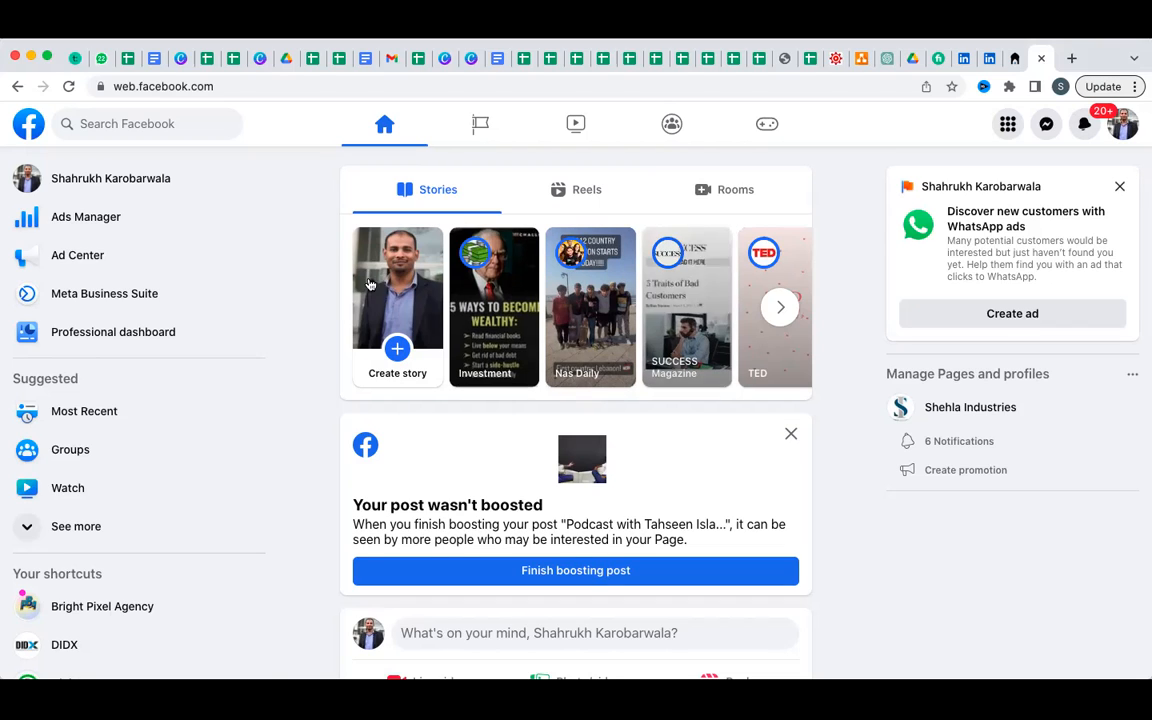
# Go to Settings & privacy > Settings and open New Pages Experience page access.
pyautogui.click(1125, 130)
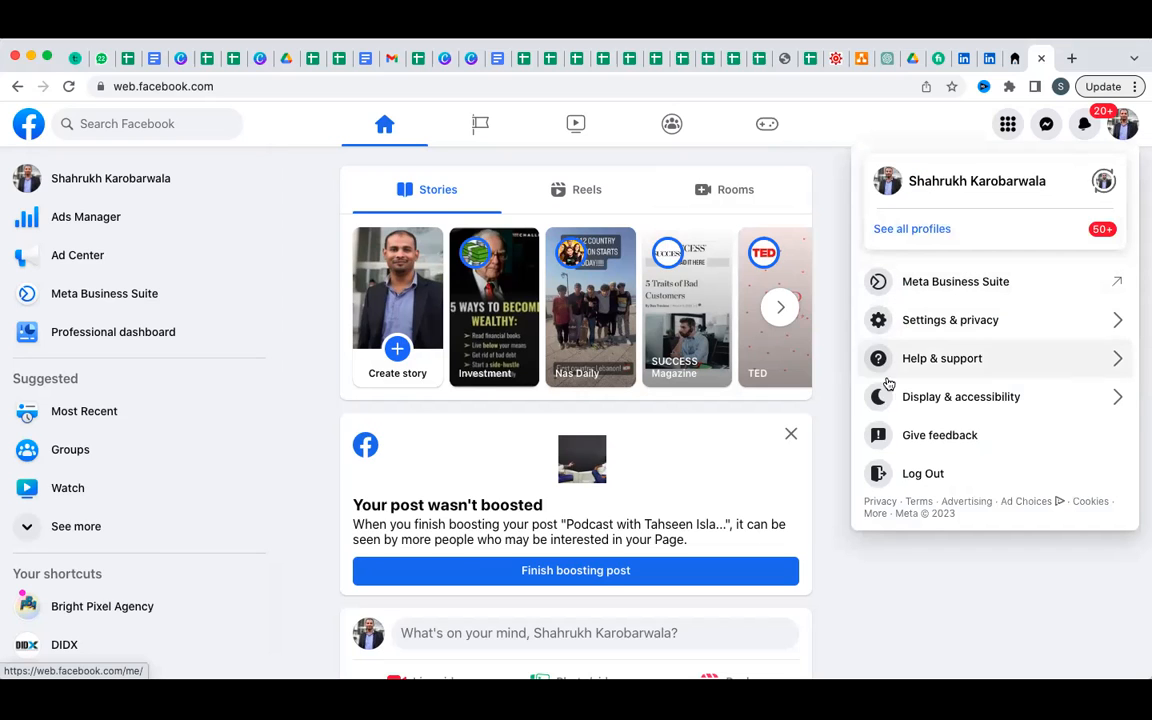
pyautogui.click(938, 326)
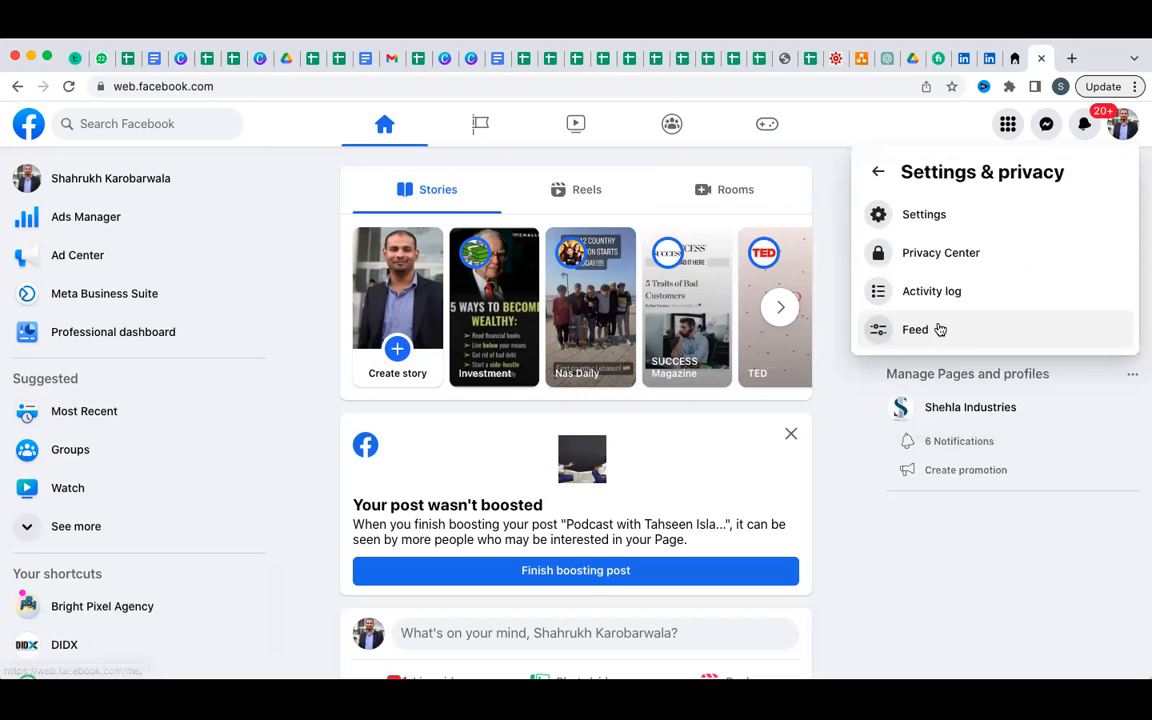
pyautogui.click(936, 229)
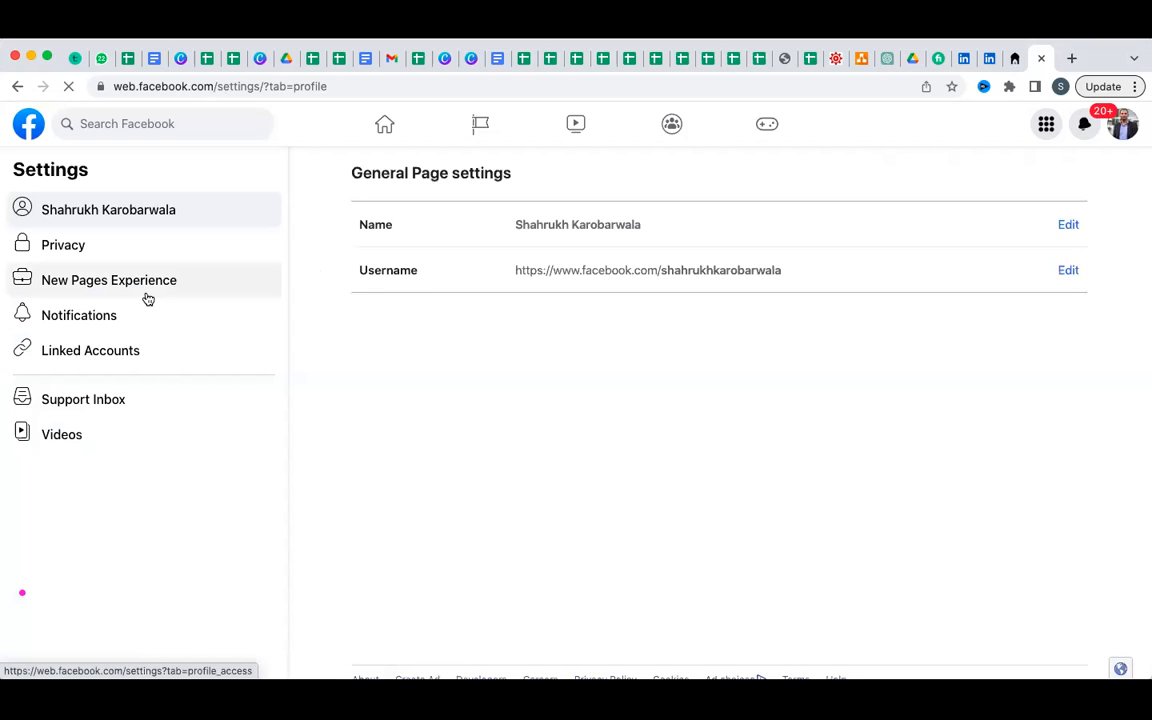
pyautogui.click(132, 292)
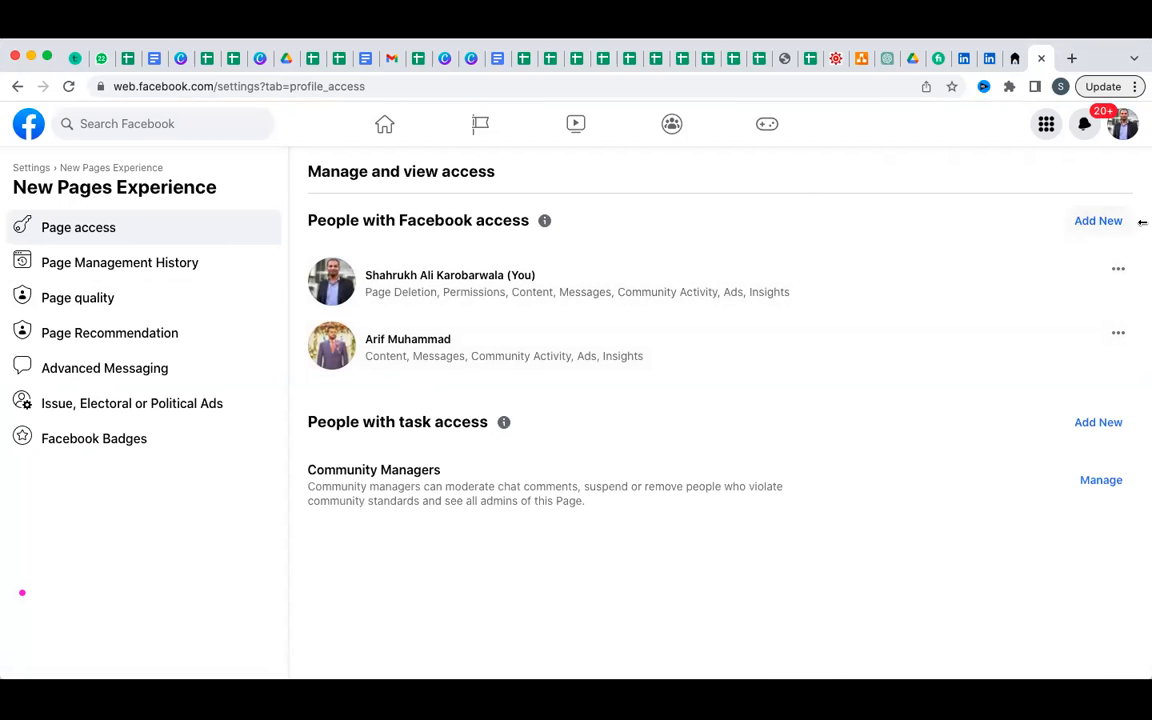
pyautogui.click(1105, 224)
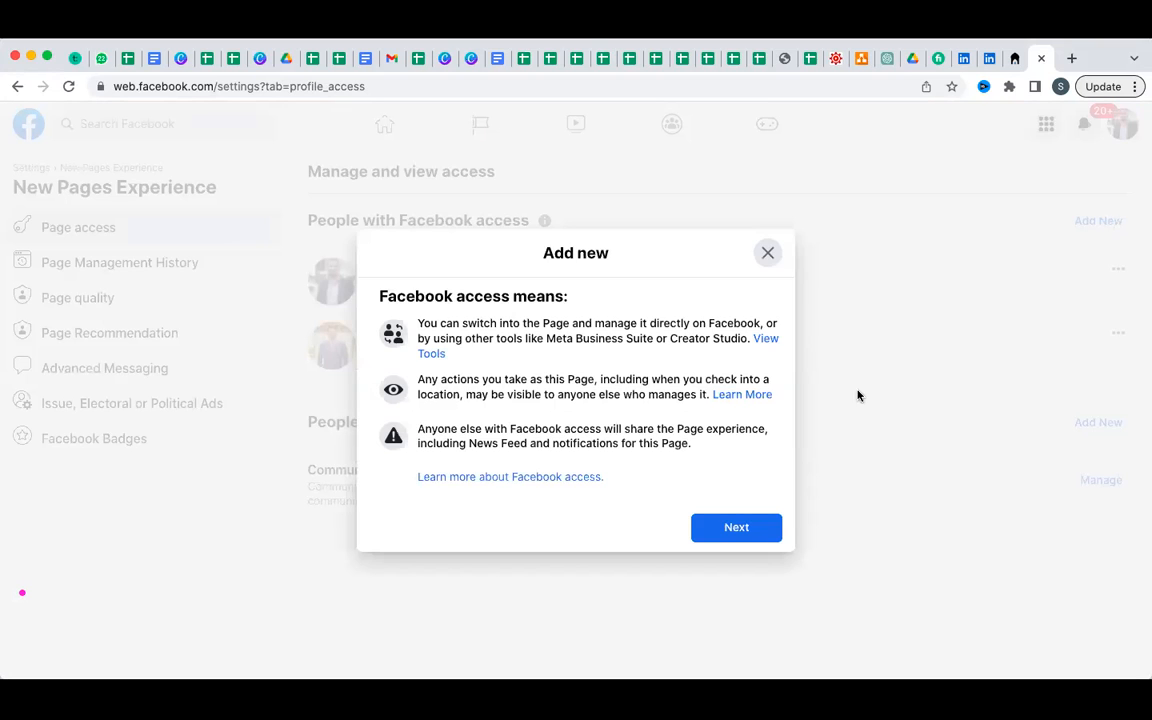
pyautogui.click(729, 535)
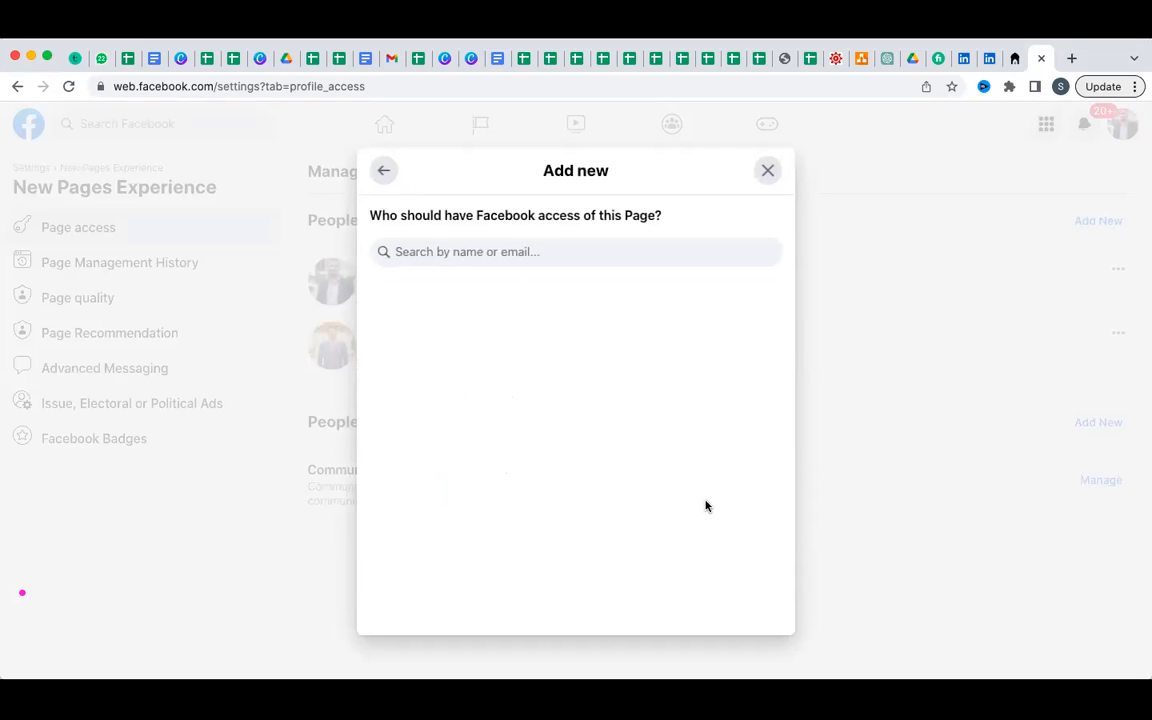
pyautogui.click(633, 254)
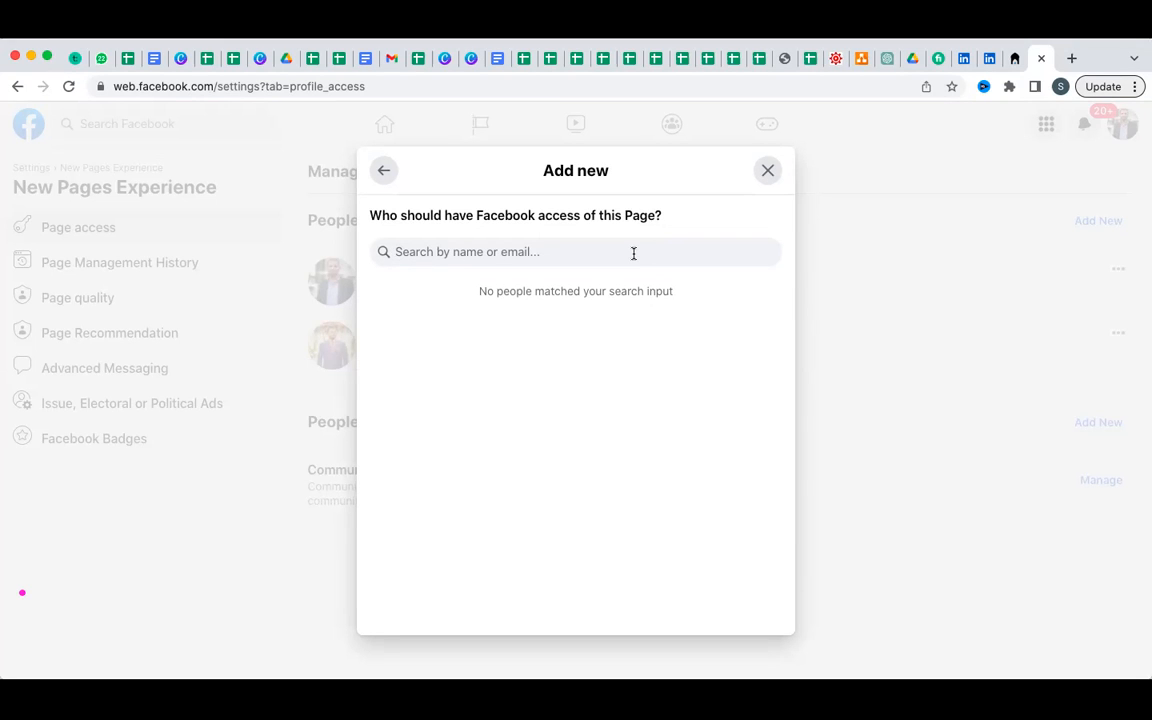
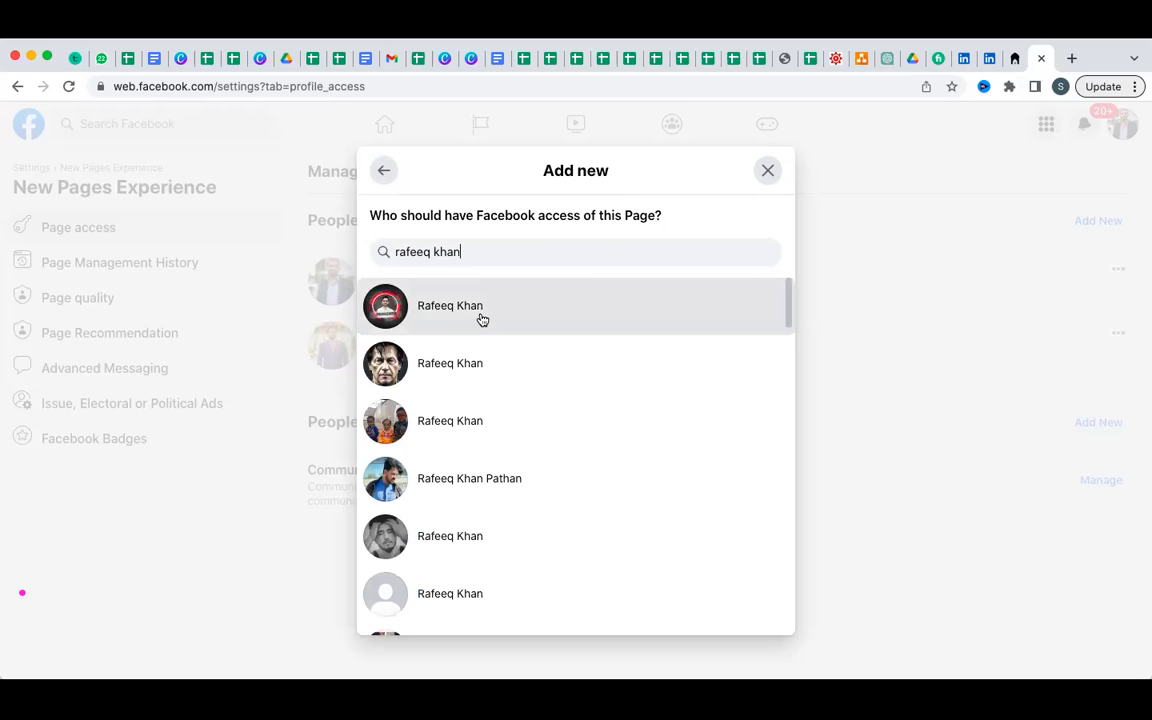
pyautogui.click(480, 316)
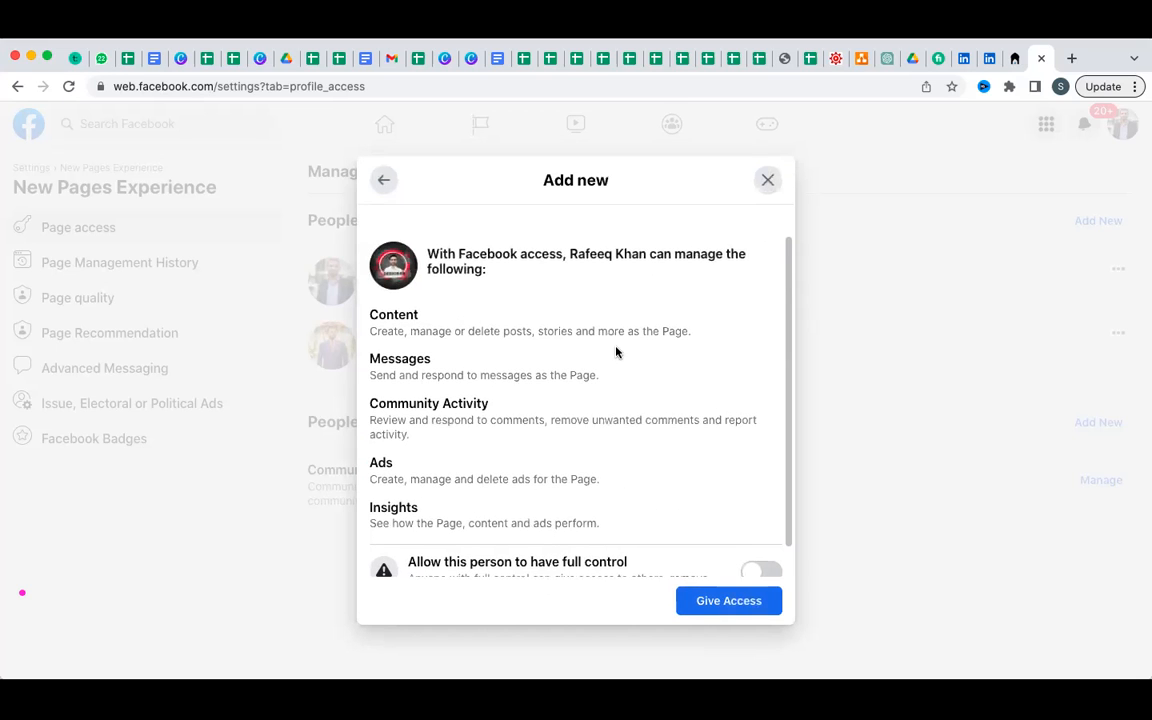
pyautogui.scroll(-1, 616, 352)
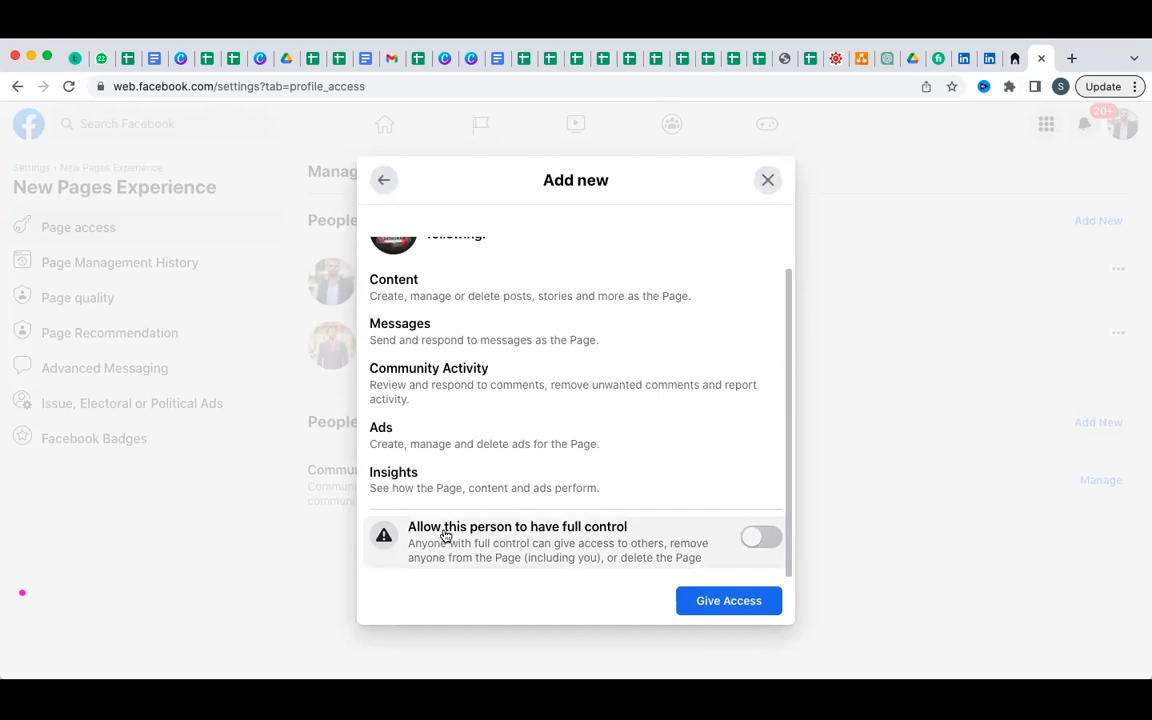
pyautogui.click(751, 542)
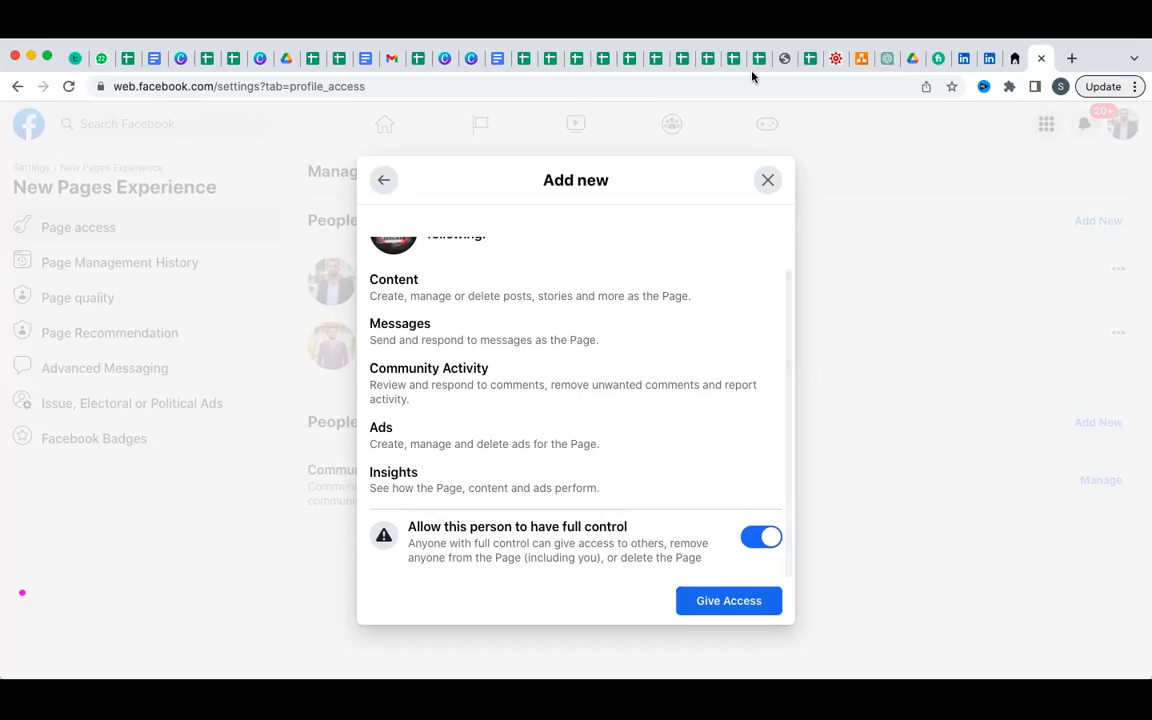
pyautogui.click(765, 180)
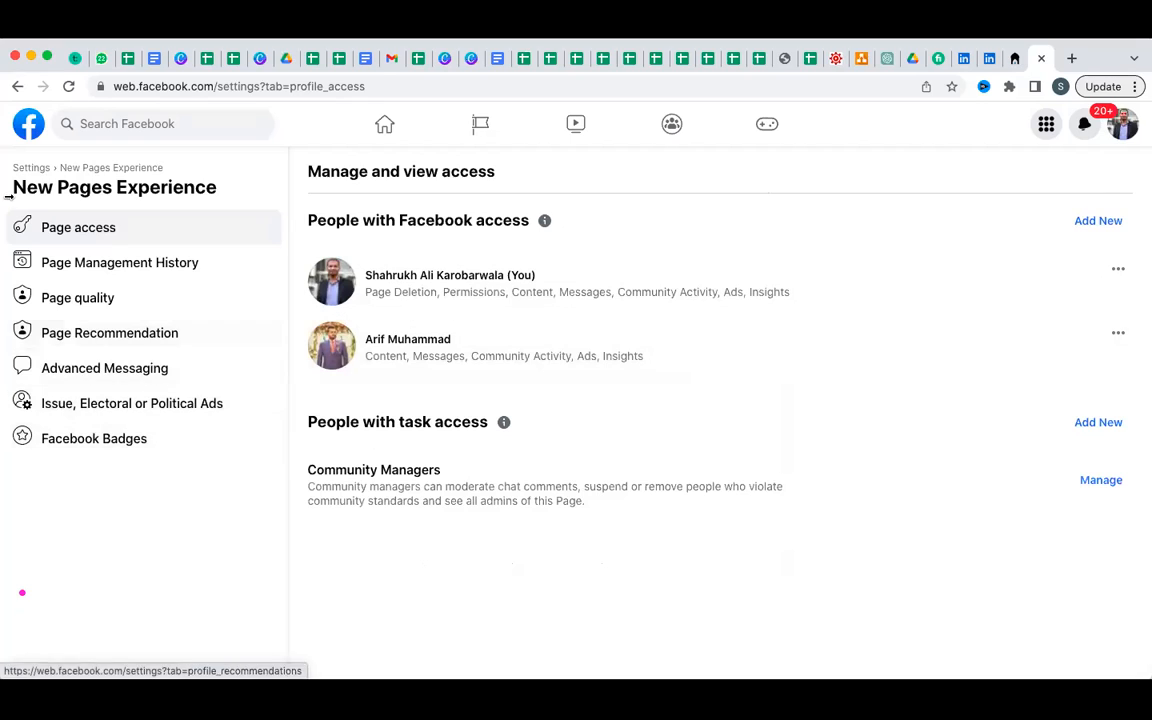
# Go from Facebook to the Fiverr site and switch the account from selling to buying mode.
pyautogui.click(24, 137)
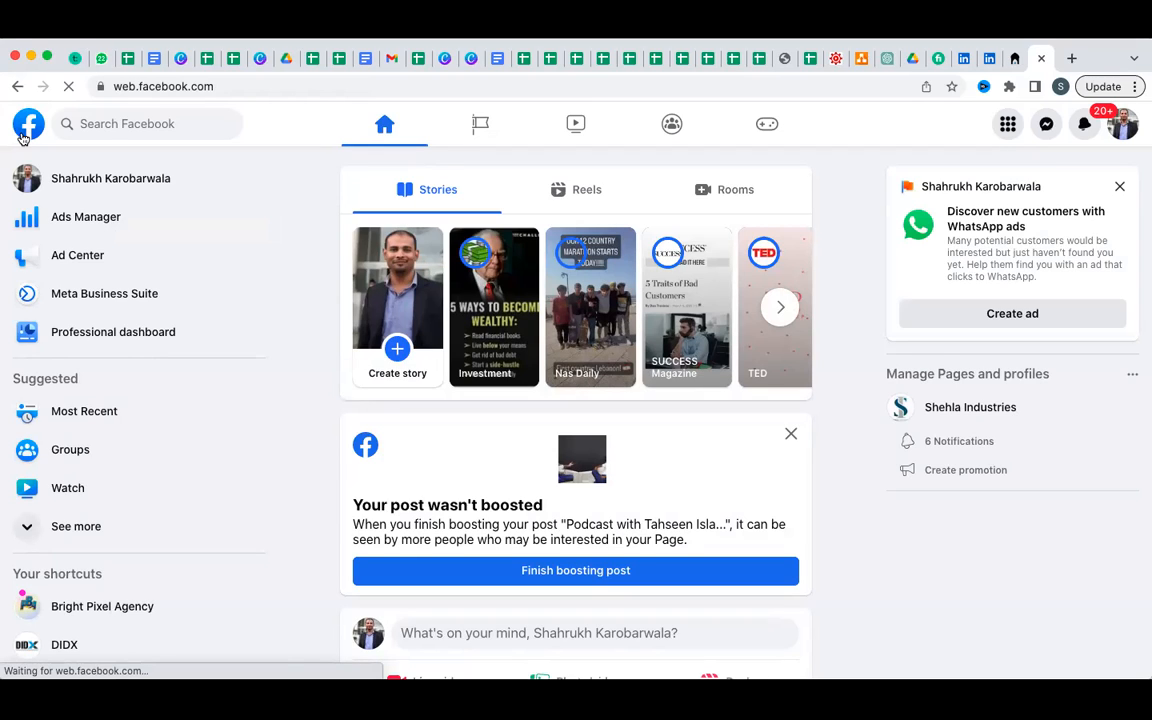
pyautogui.click(227, 89)
pyautogui.write('five')
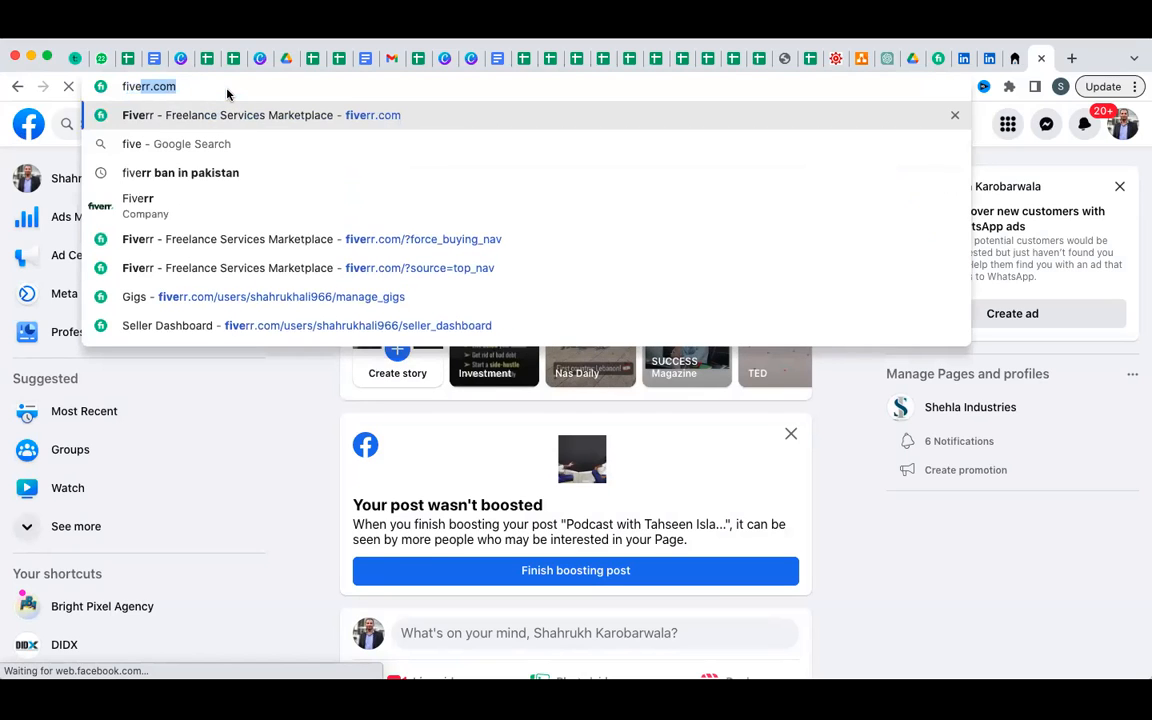
pyautogui.press('Return')
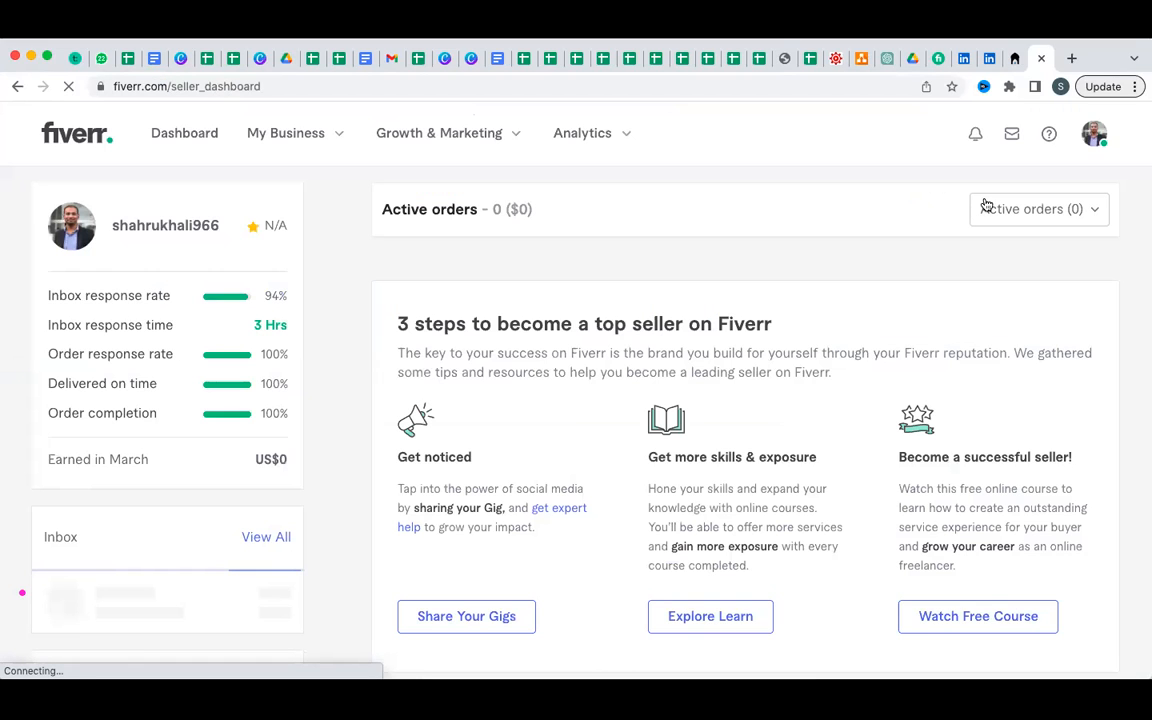
pyautogui.click(1097, 136)
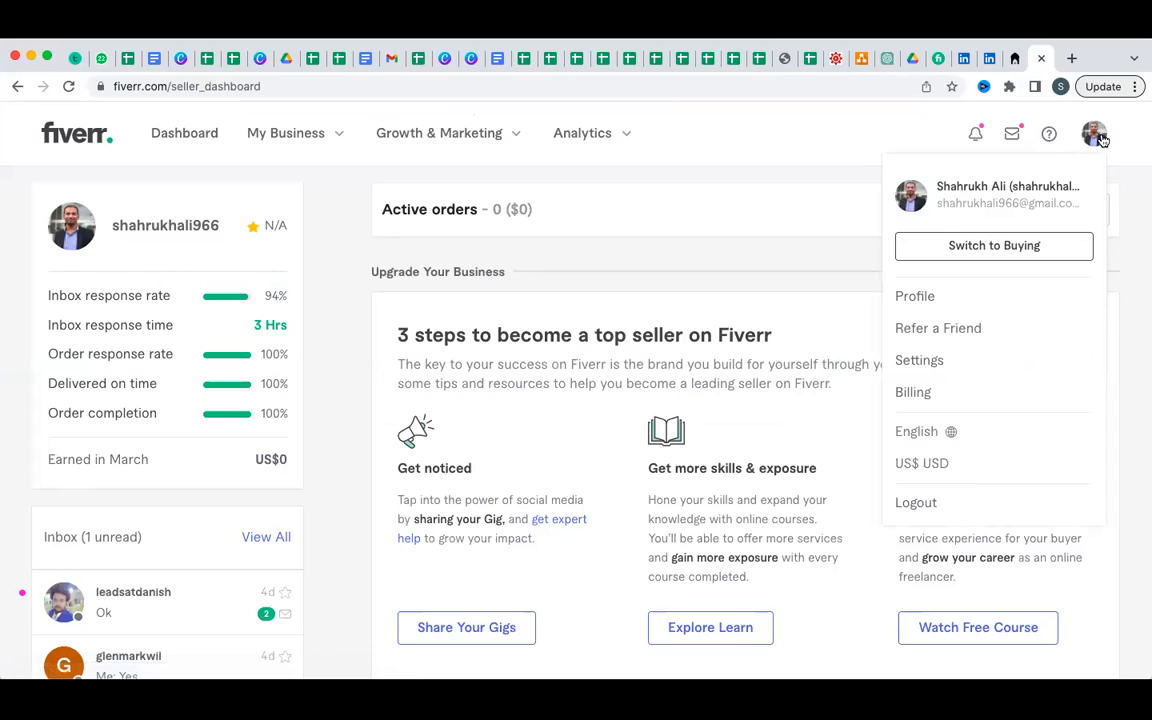
pyautogui.click(1040, 252)
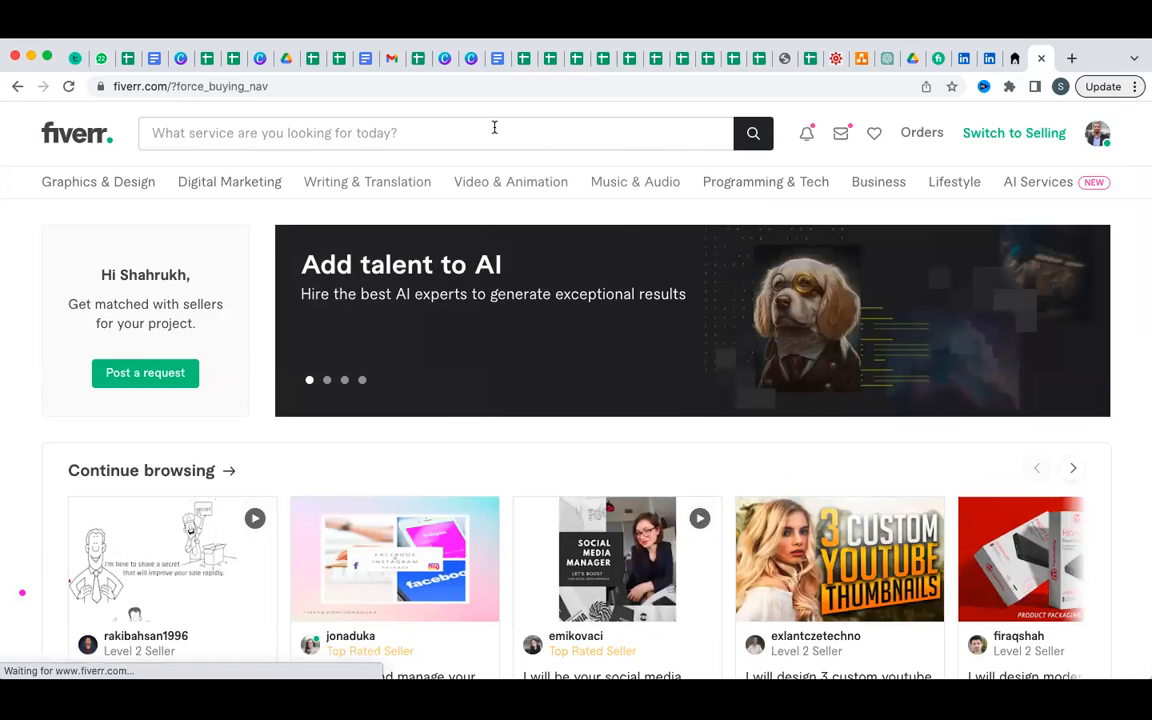
# Search Fiverr for 'Facebook Ads' and scroll through the 31,275 matching gigs.
pyautogui.click(494, 127)
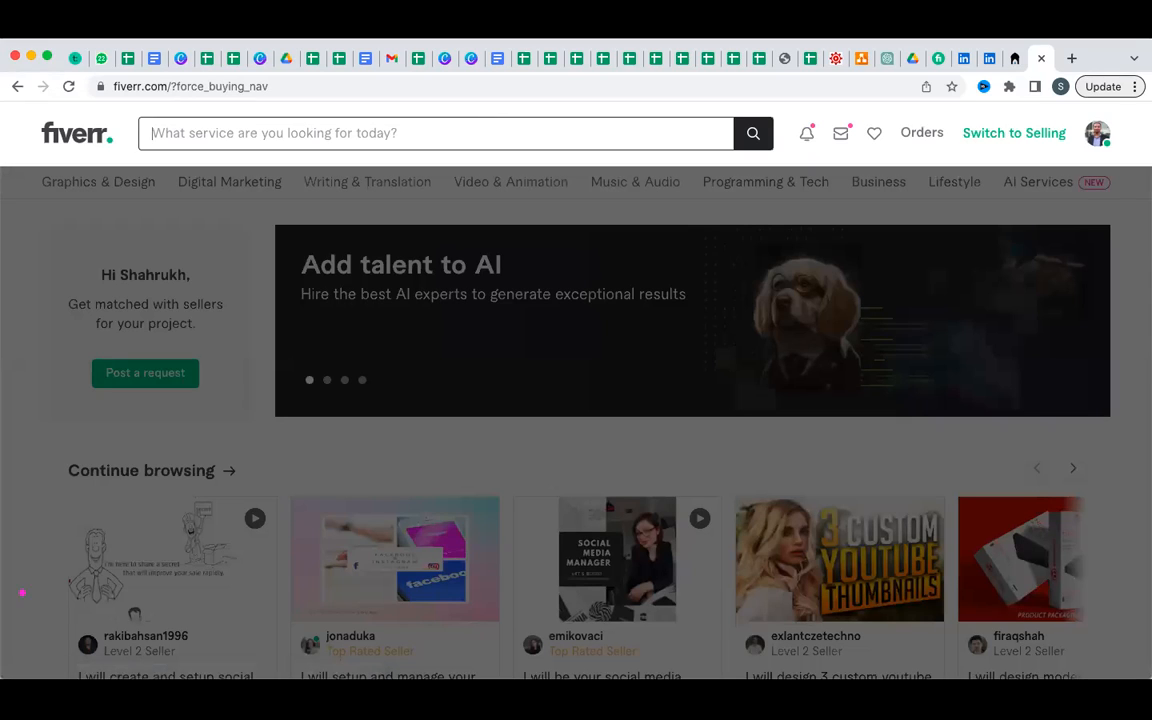
pyautogui.write('Fsce')
pyautogui.press('BackSpace')
pyautogui.press('BackSpace')
pyautogui.press('BackSpace')
pyautogui.press('BackSpace')
pyautogui.write('Facebook ')
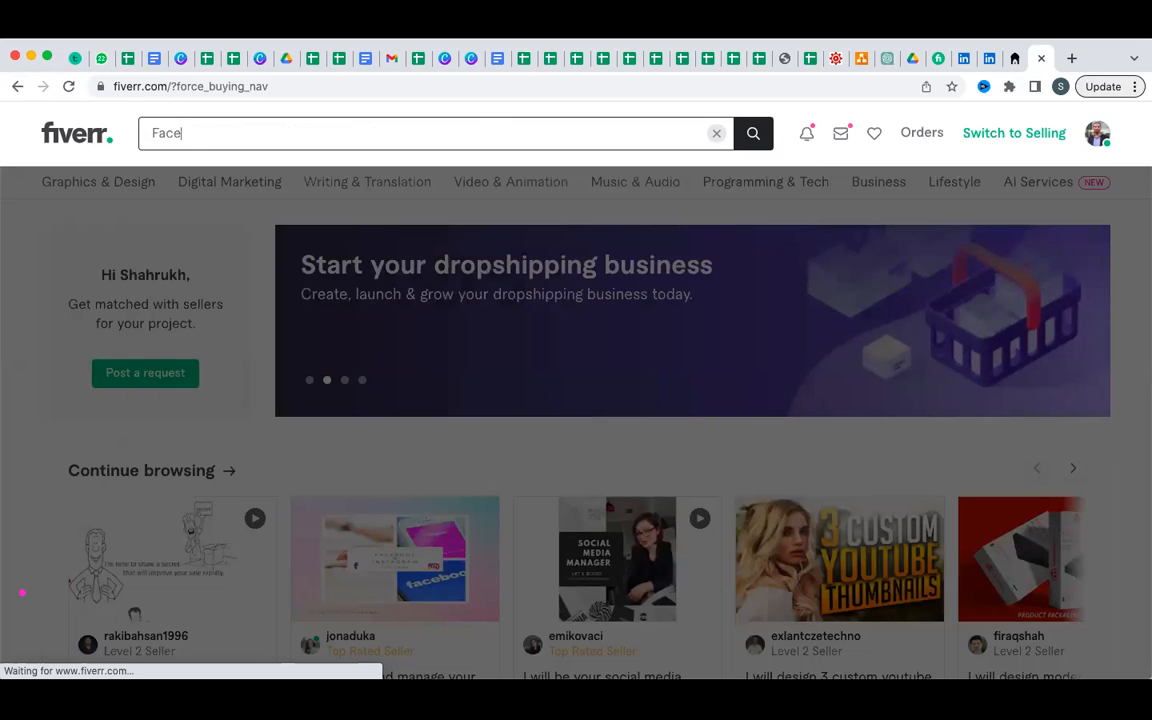
pyautogui.write('Ads')
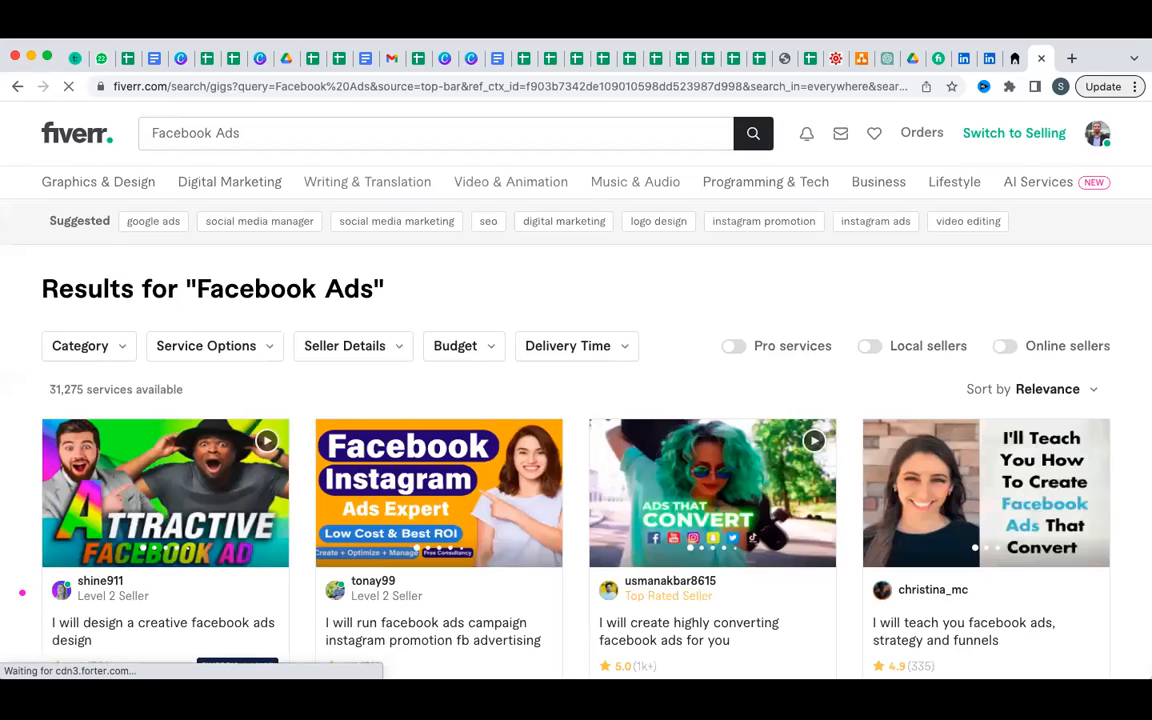
pyautogui.scroll(-2, 22, 593)
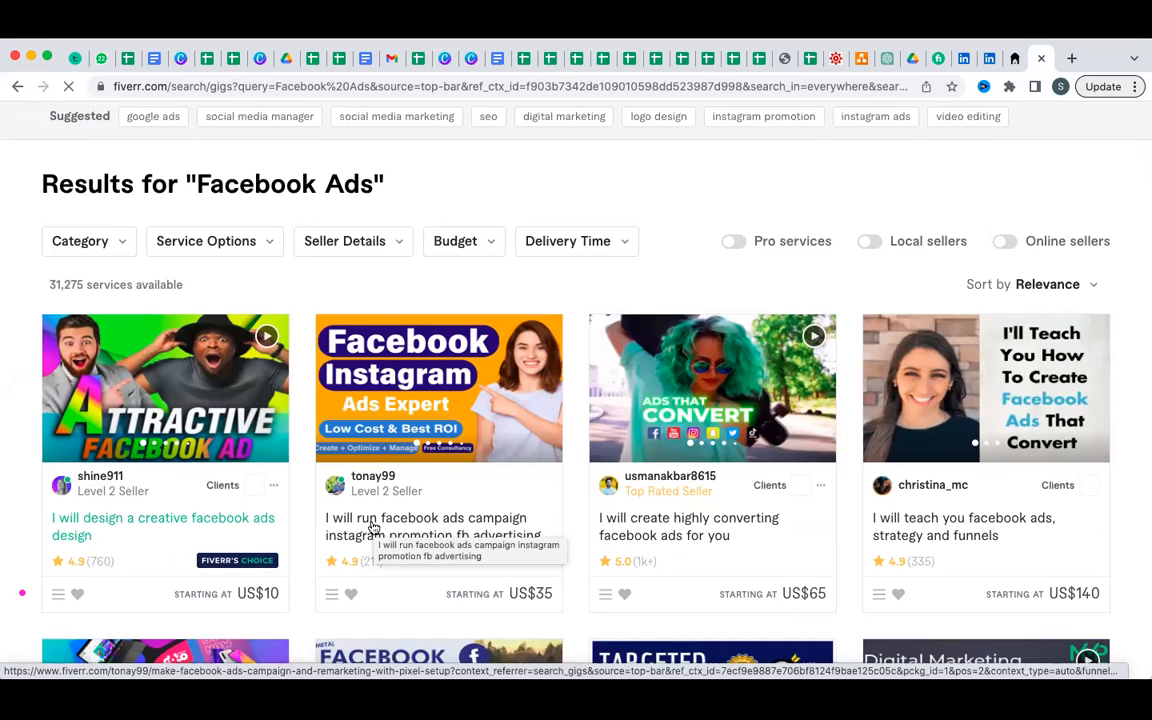
pyautogui.scroll(-1, 502, 531)
pyautogui.scroll(-1, 502, 531)
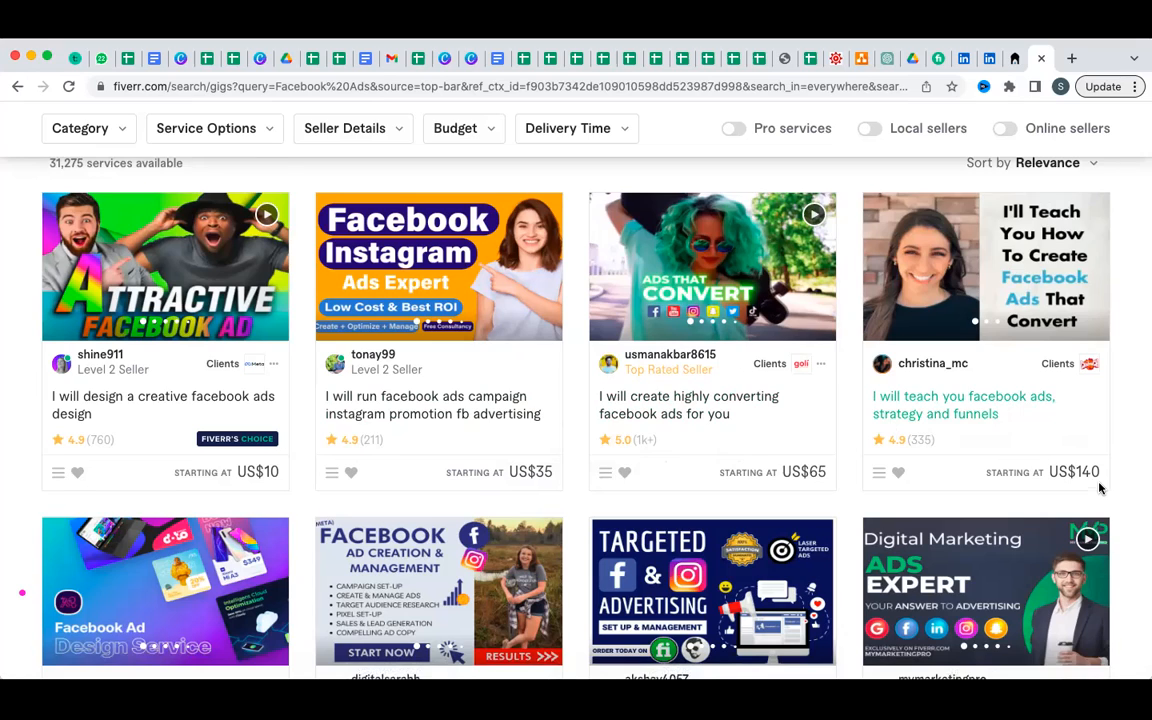
pyautogui.scroll(-1, 1100, 487)
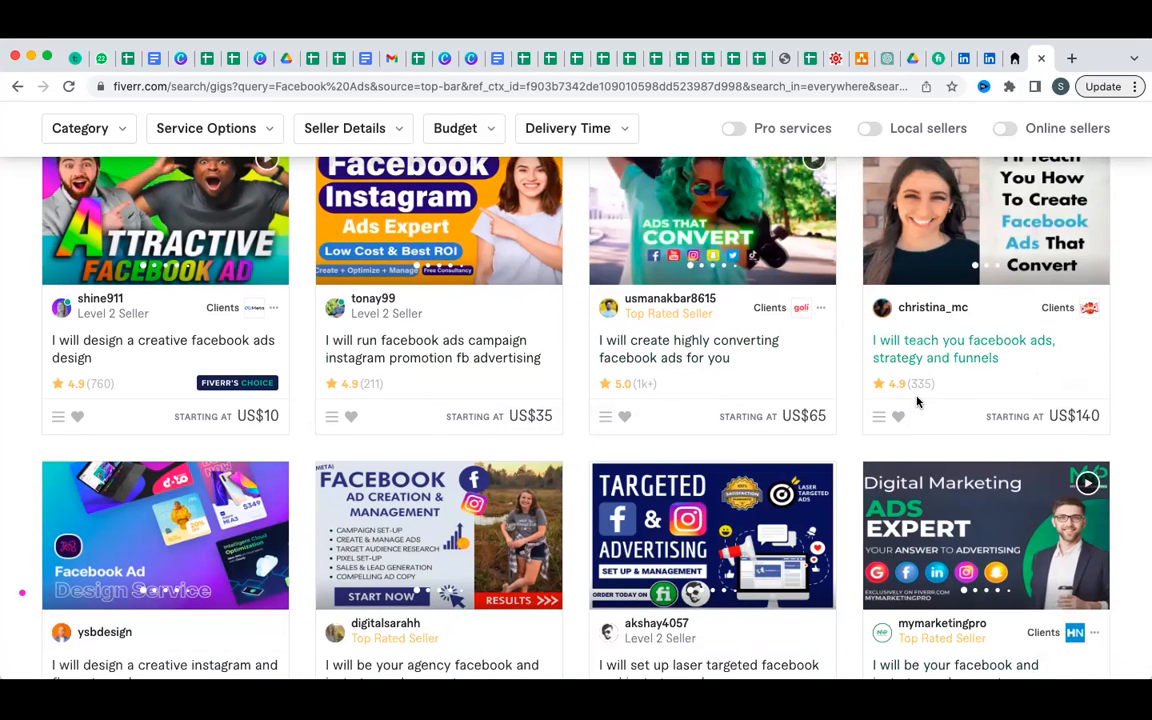
pyautogui.scroll(-4, 836, 355)
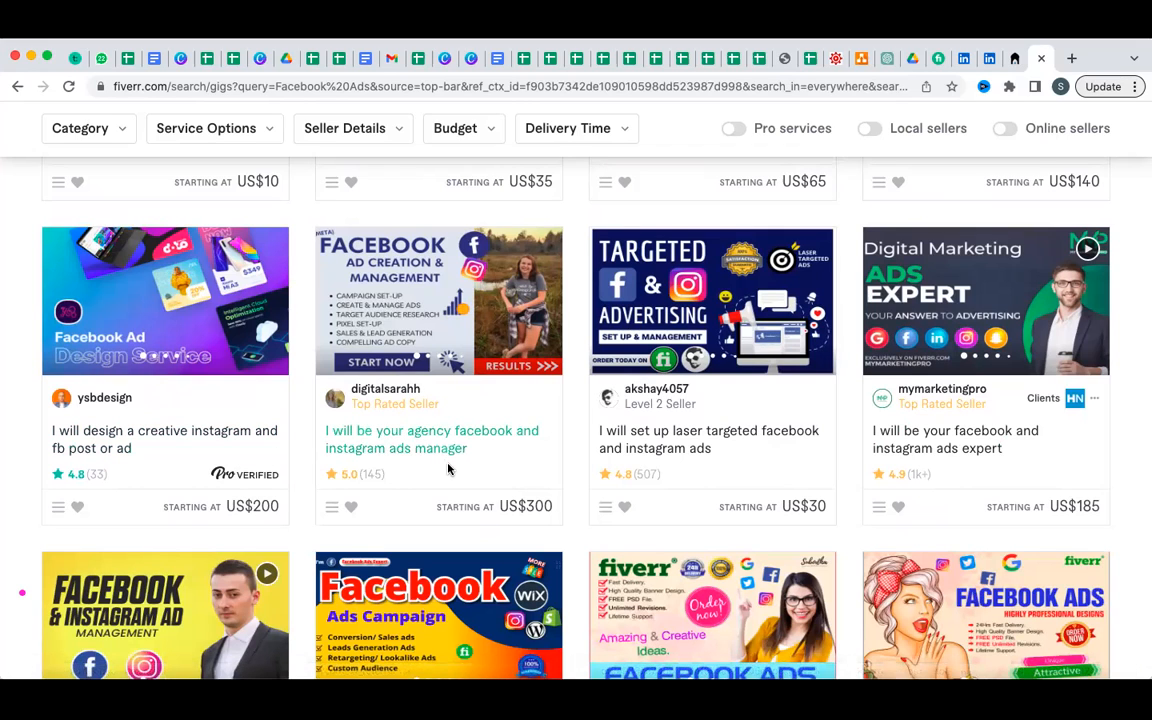
pyautogui.scroll(-1, 522, 462)
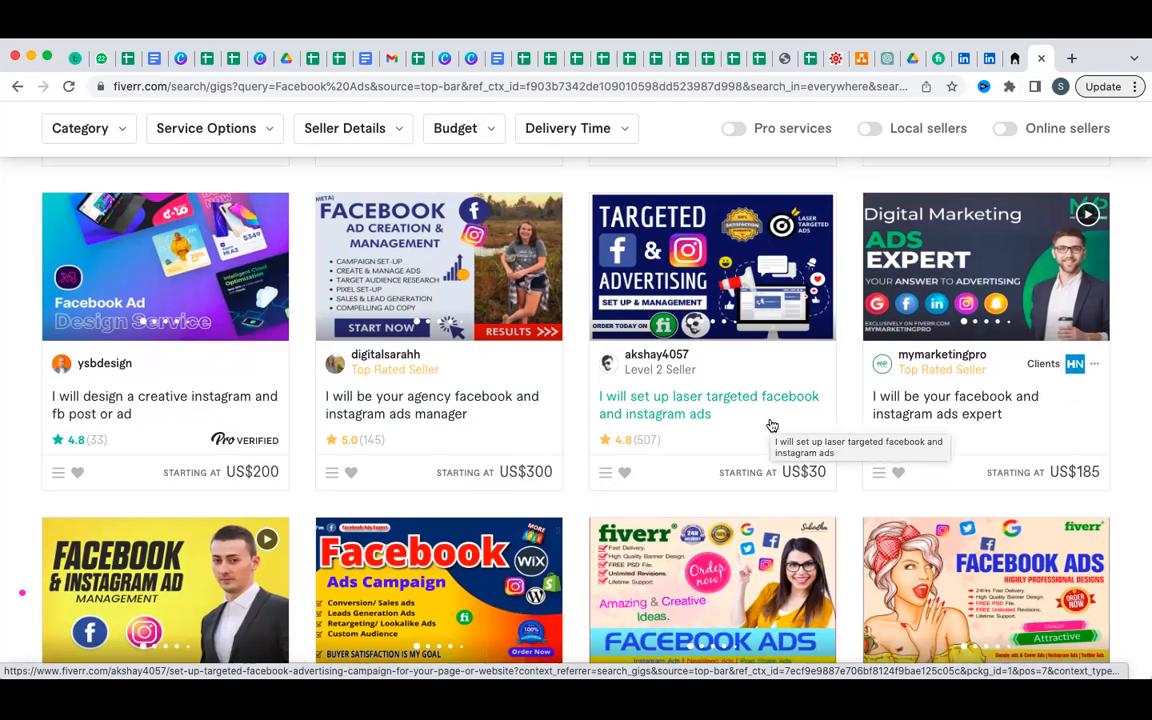
pyautogui.scroll(-1, 772, 425)
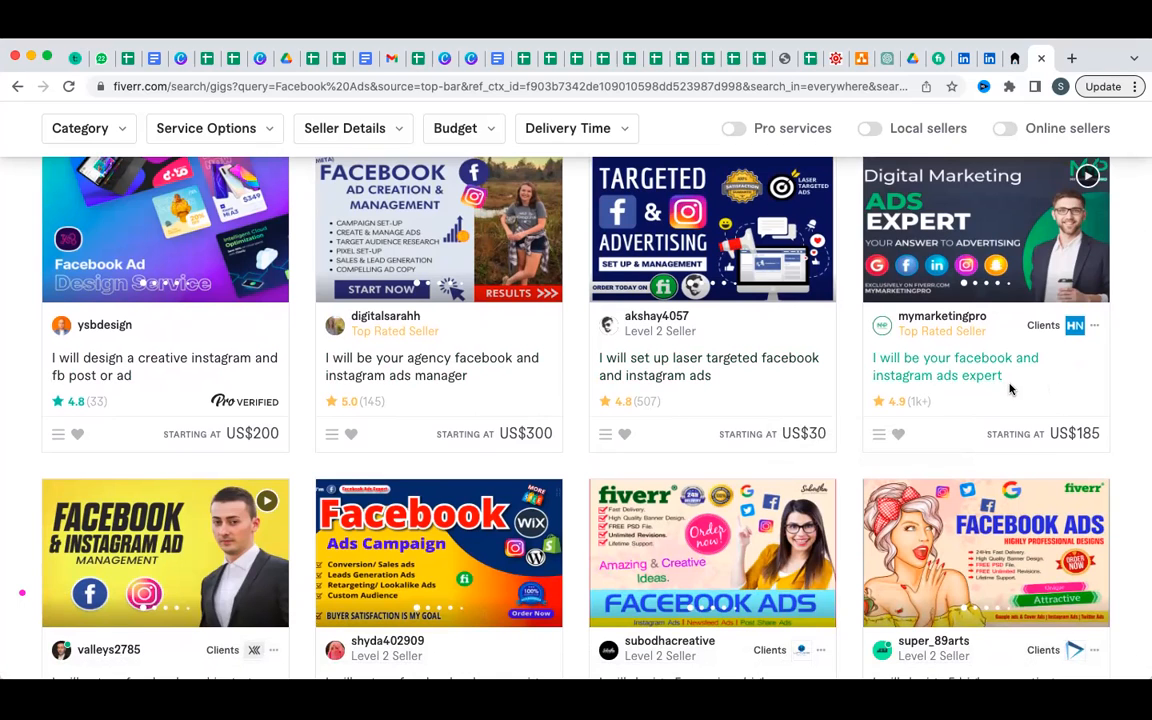
pyautogui.scroll(-1, 1010, 389)
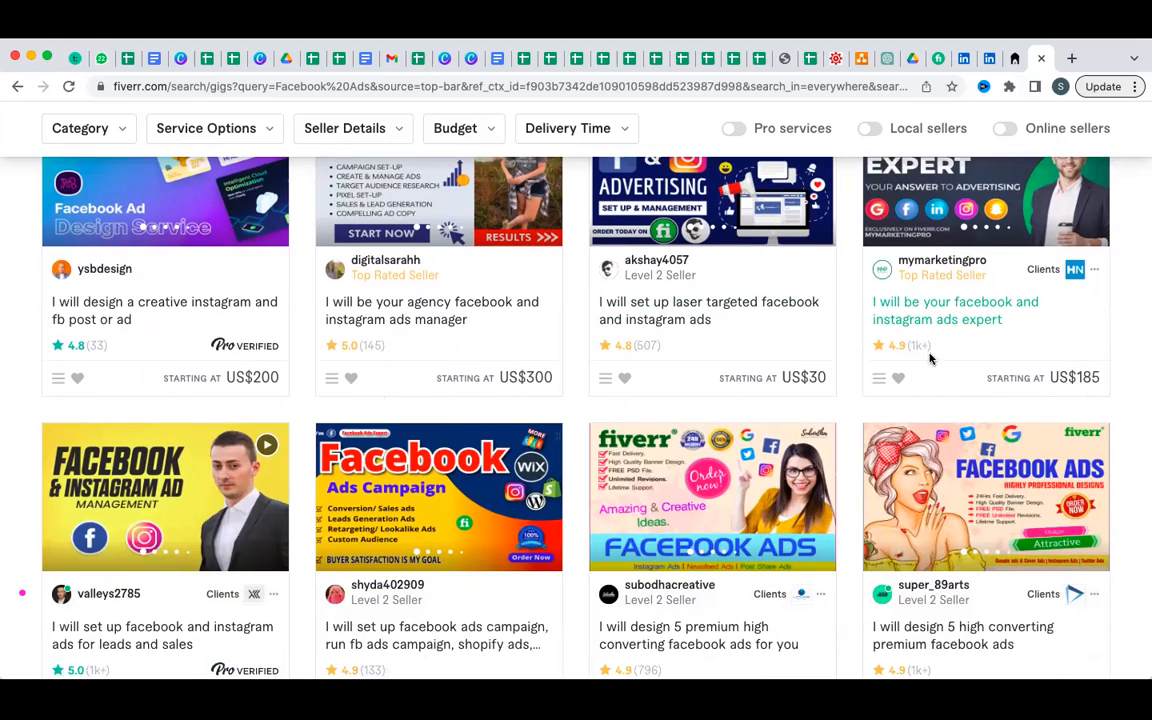
pyautogui.scroll(-3, 938, 358)
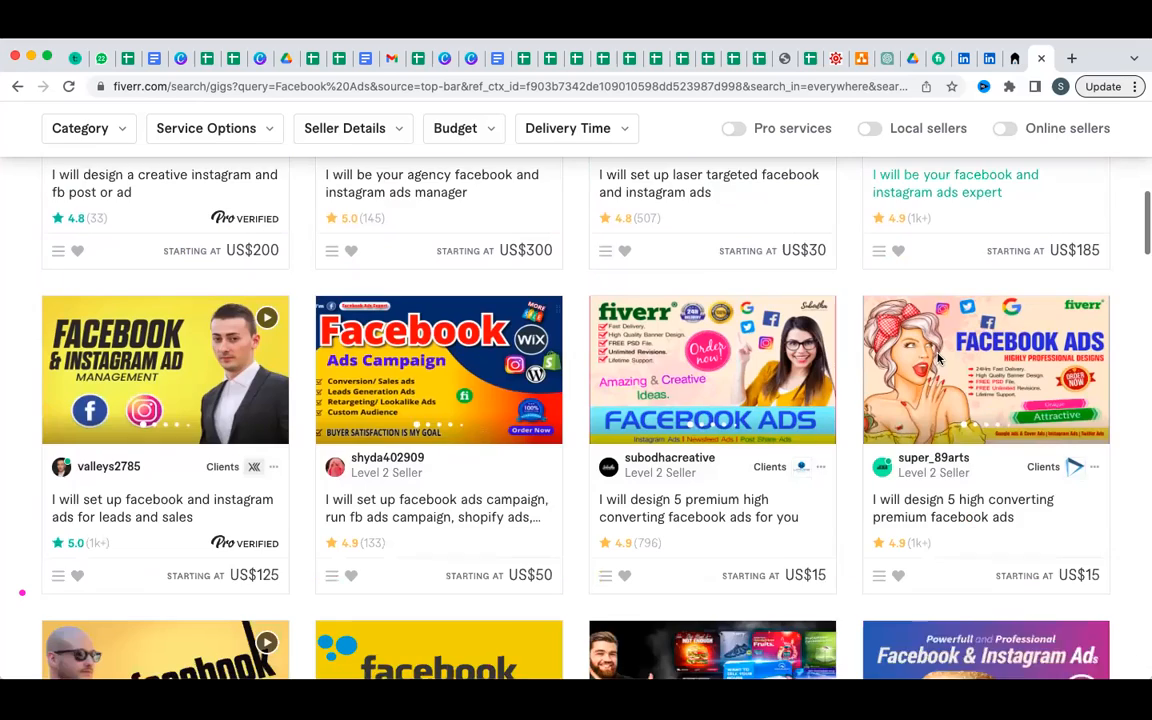